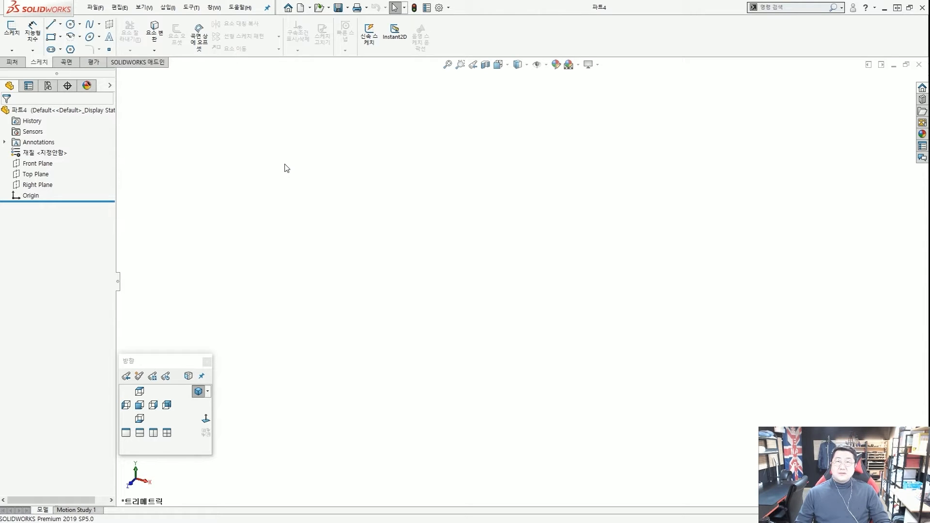
Expand the flyout feature tree and show Front, Top and Right Planes in the viewport.
mouse_move(63, 206)
left_mouse_down()
mouse_move(20, 158)
mouse_move(108, 156)
left_mouse_up()
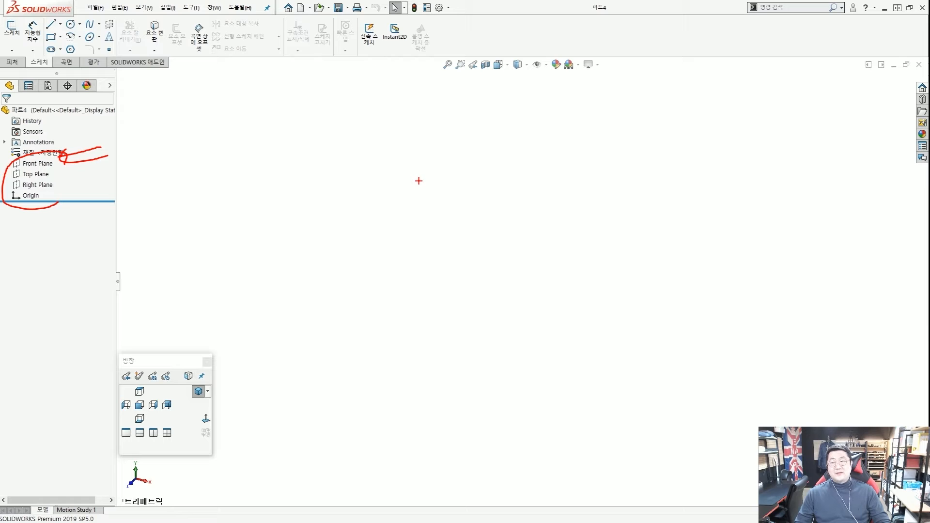
key("Escape")
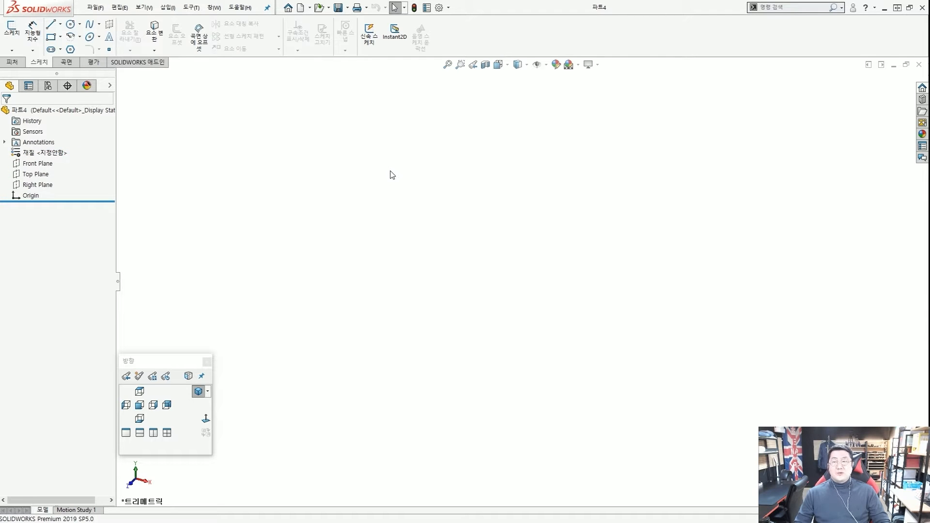
key("ctrl+2")
left_click_drag(42, 16, 108, 53)
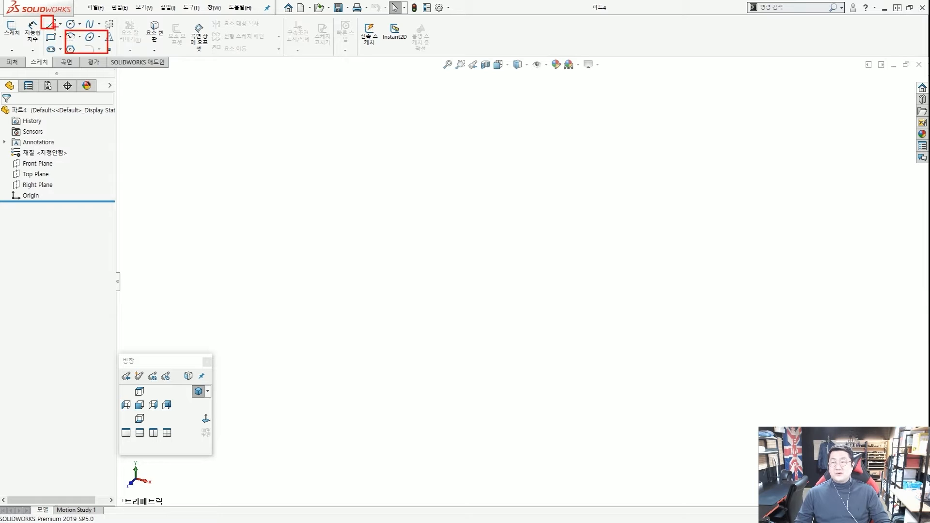
key("Escape")
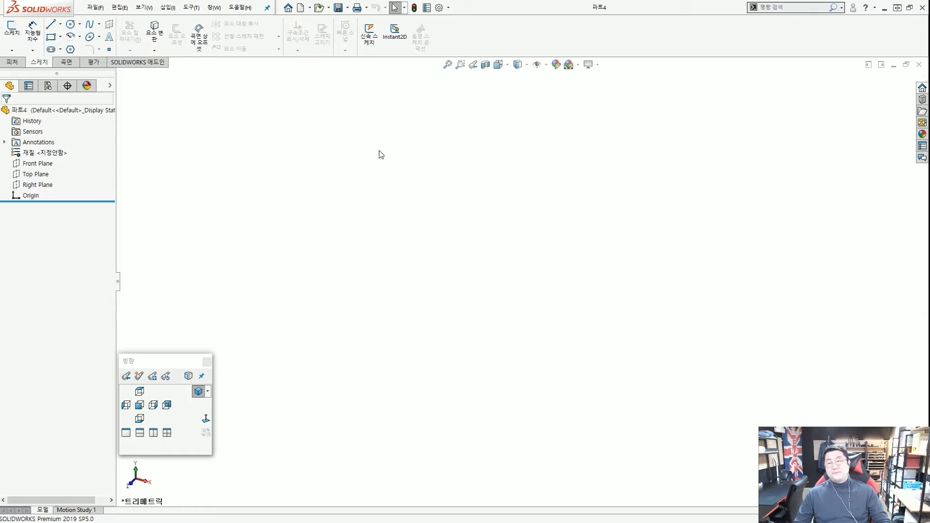
left_click(110, 88)
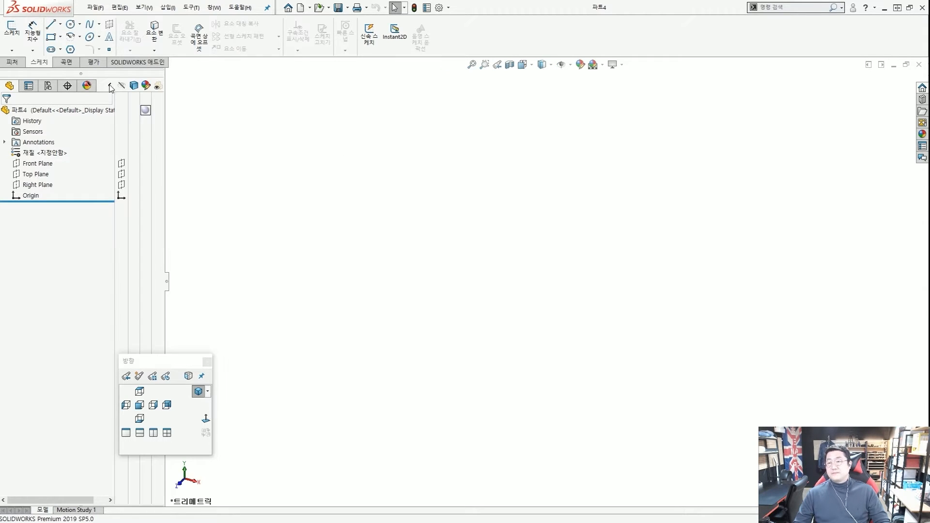
left_click(123, 163)
left_click(123, 174)
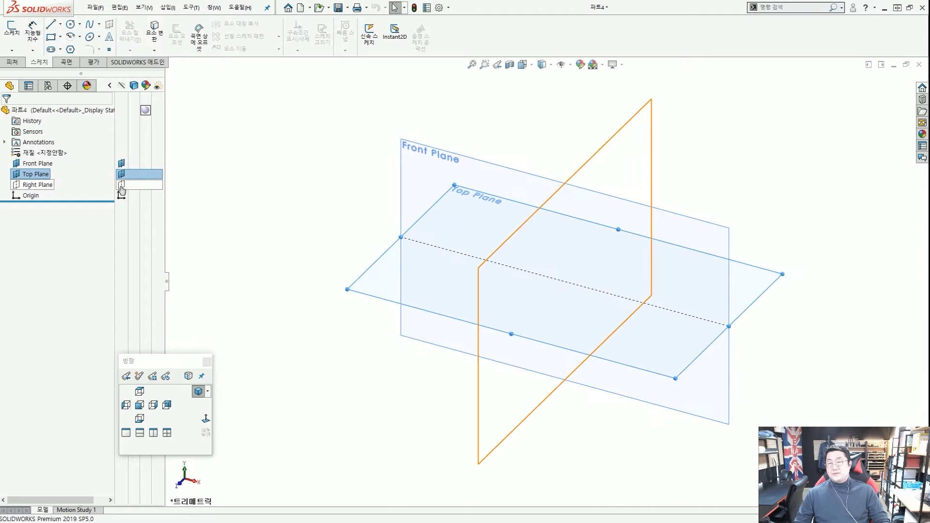
left_click(122, 185)
Hide the three planes again and select Front Plane as the sketch plane.
left_click(307, 174)
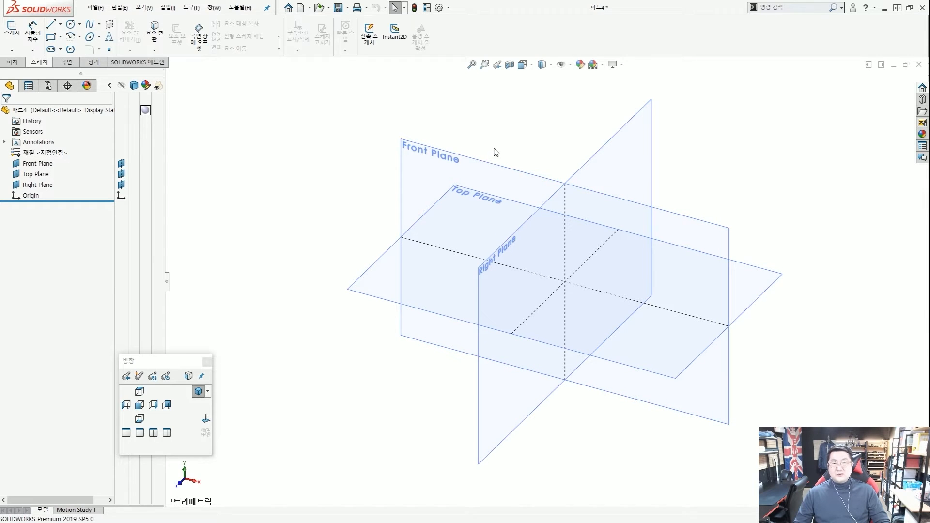
left_click(121, 185)
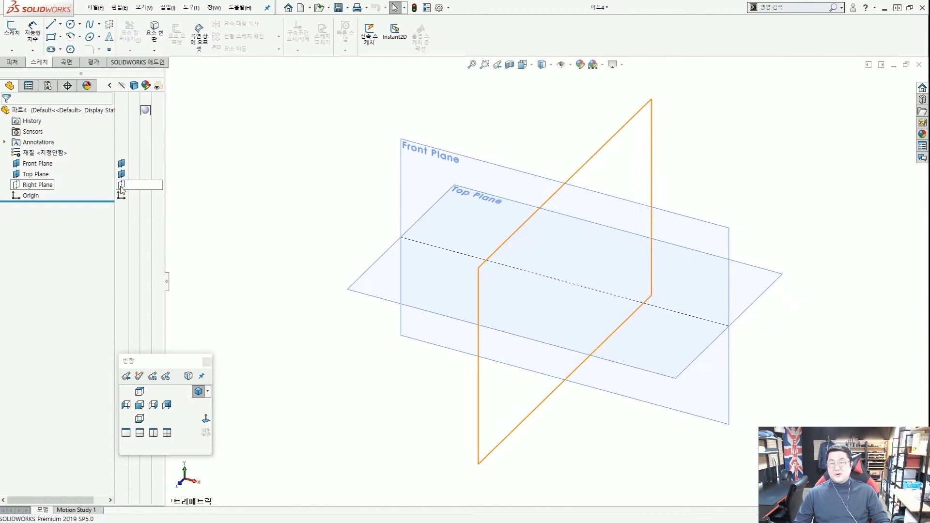
left_click(122, 174)
left_click(122, 163)
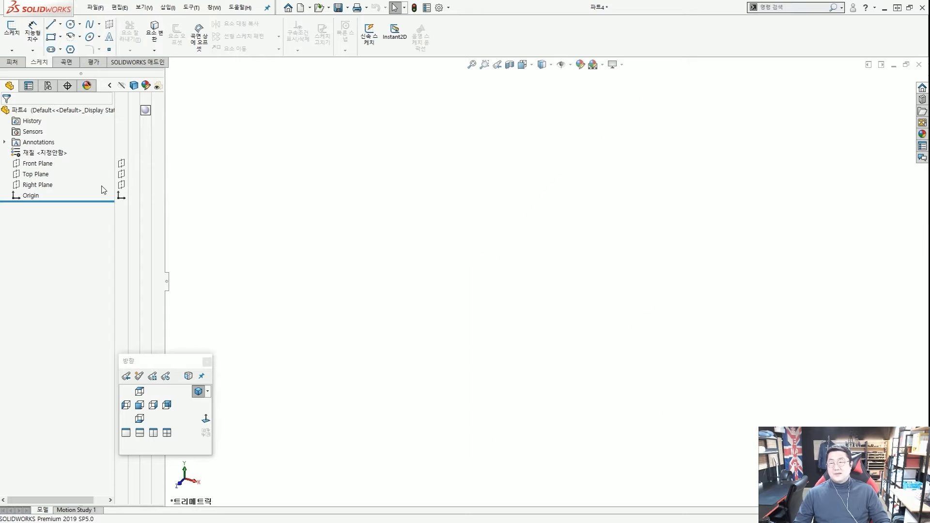
left_click(36, 164)
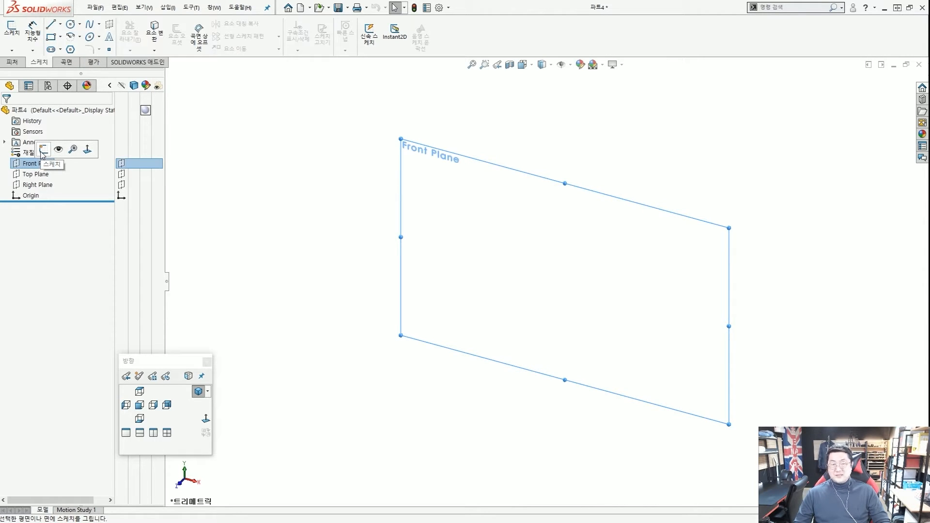
left_click(239, 146)
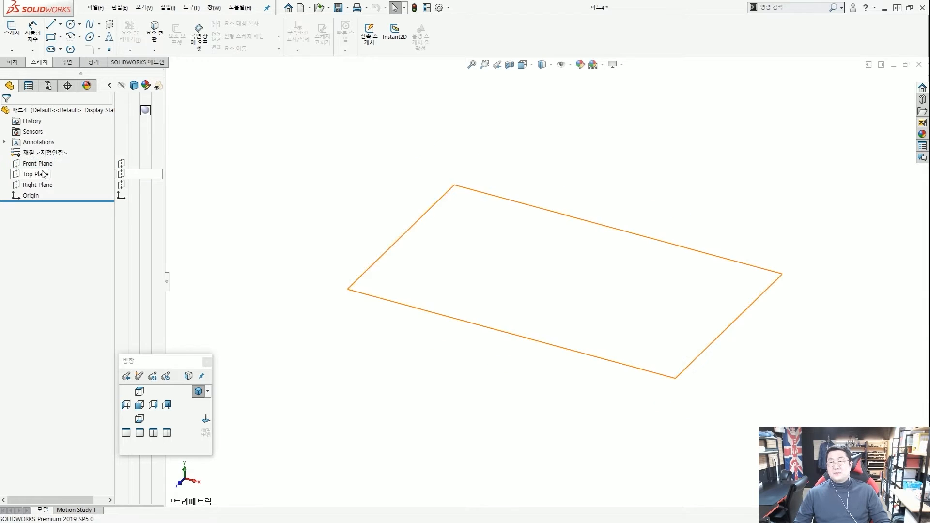
left_click(33, 165)
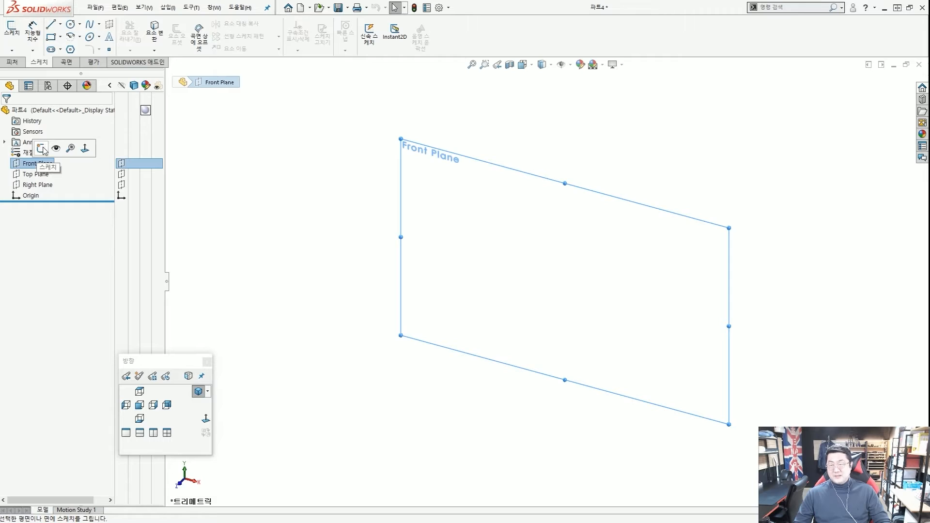
Start a new sketch, 스케치1, on Front Plane.
left_click(42, 149)
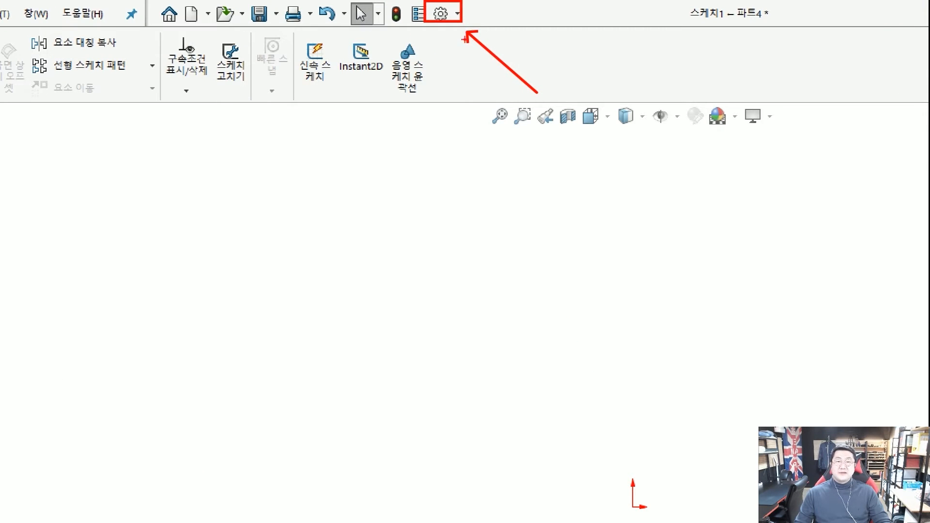
Open System Options to the Sketch settings page.
left_click(440, 14)
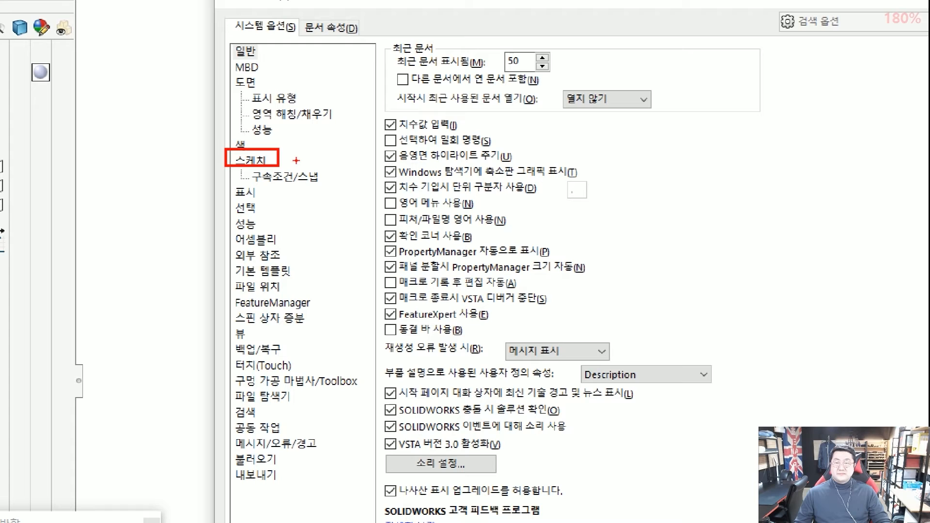
left_click_drag(318, 154, 286, 156)
left_click_drag(229, 13, 306, 47)
left_click_drag(357, 94, 302, 46)
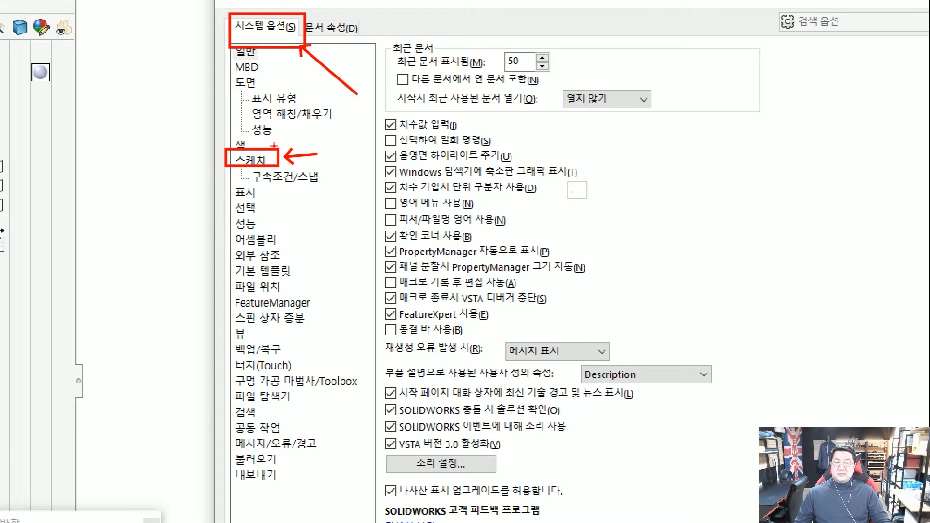
left_click(251, 160)
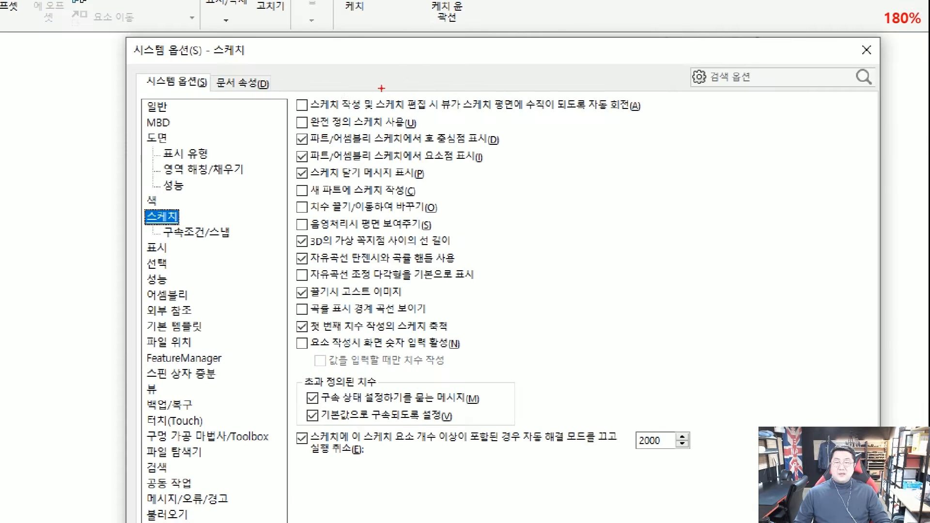
left_click_drag(289, 88, 653, 117)
left_click_drag(770, 134, 667, 113)
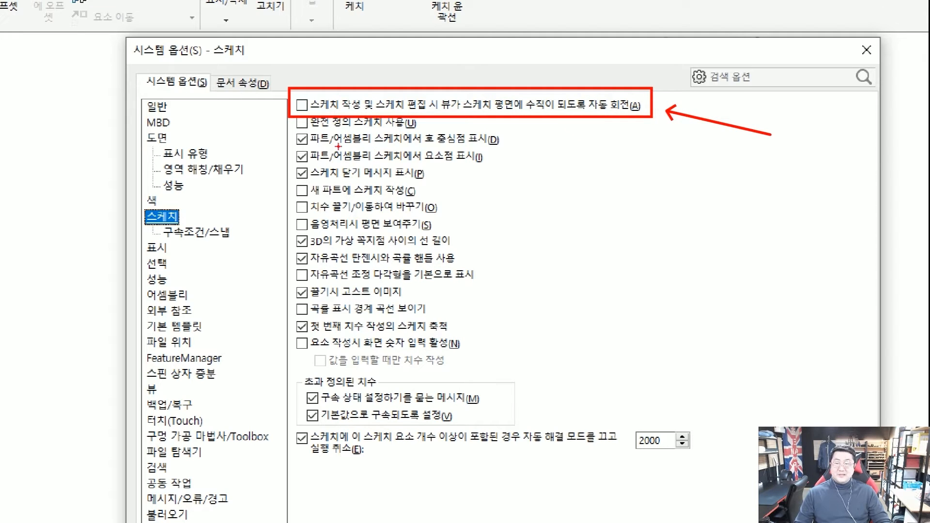
key("Escape")
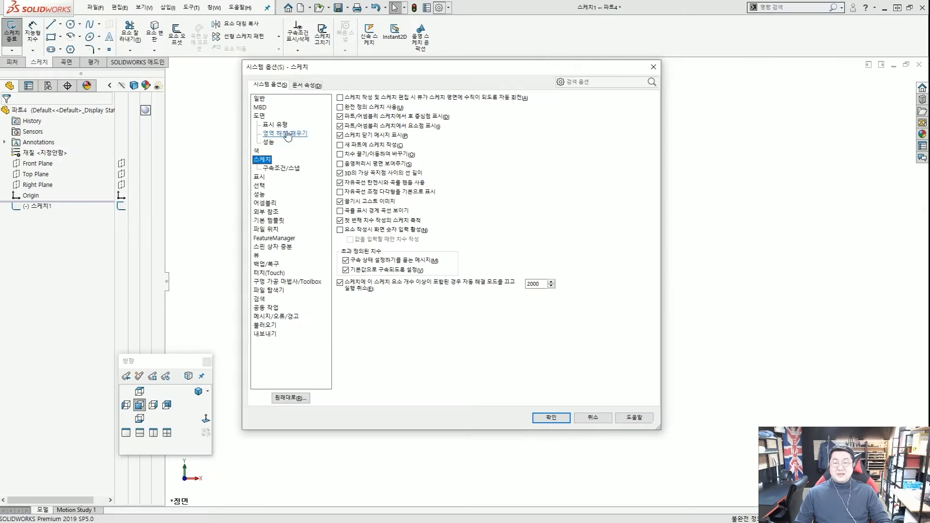
Enable 'Auto-rotate view normal to sketch plane on sketch creation and sketch edit'.
left_click(340, 99)
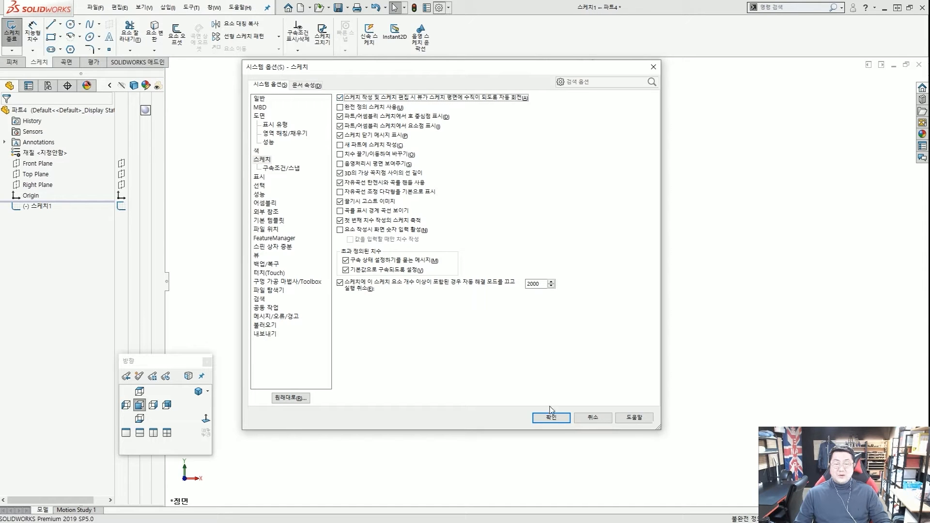
key("ctrl+2")
scroll(348, 111, "up", 4)
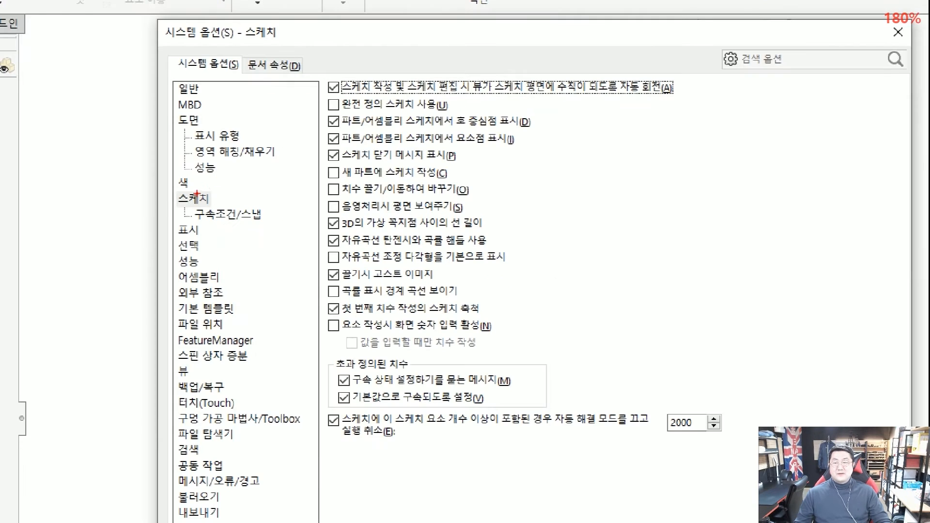
left_click_drag(170, 191, 208, 204)
left_click_drag(320, 76, 683, 95)
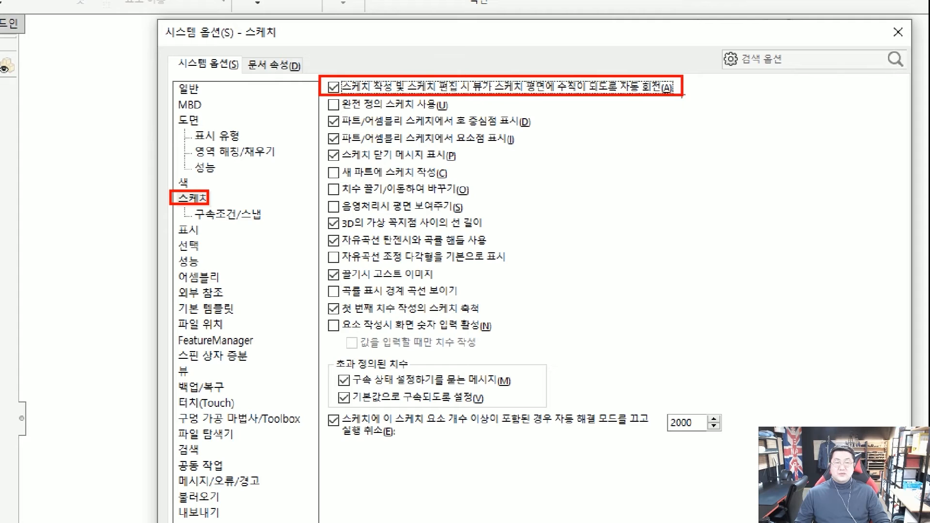
left_click_drag(277, 117, 312, 100)
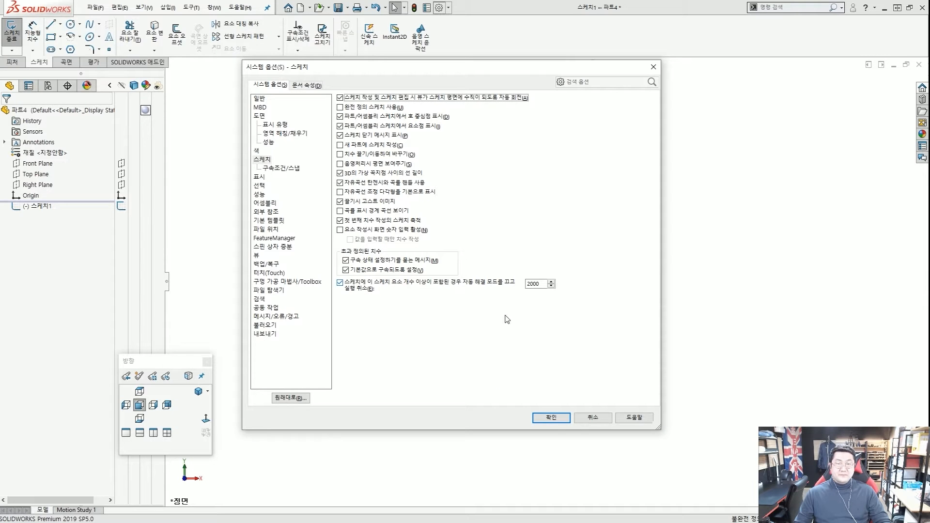
Accept System Options with OK, returning to the empty 스케치1.
left_click(553, 418)
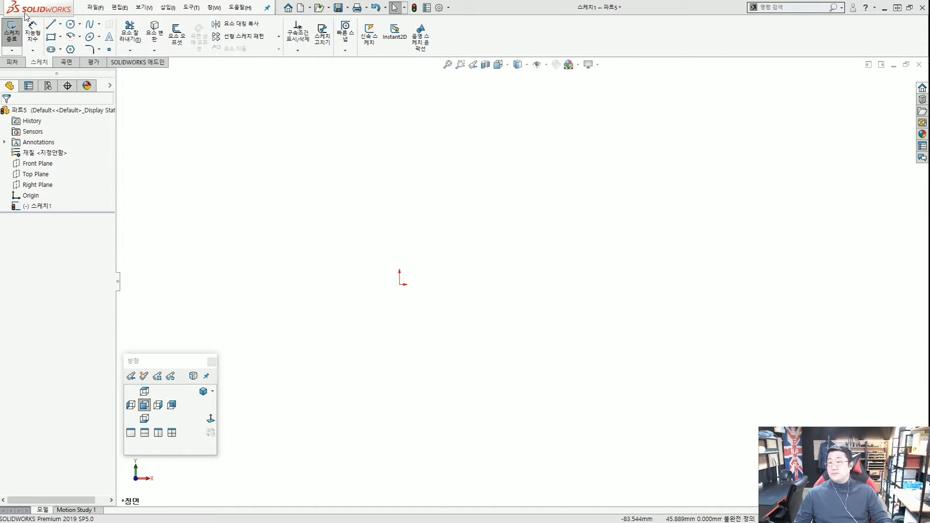
key("ctrl+2")
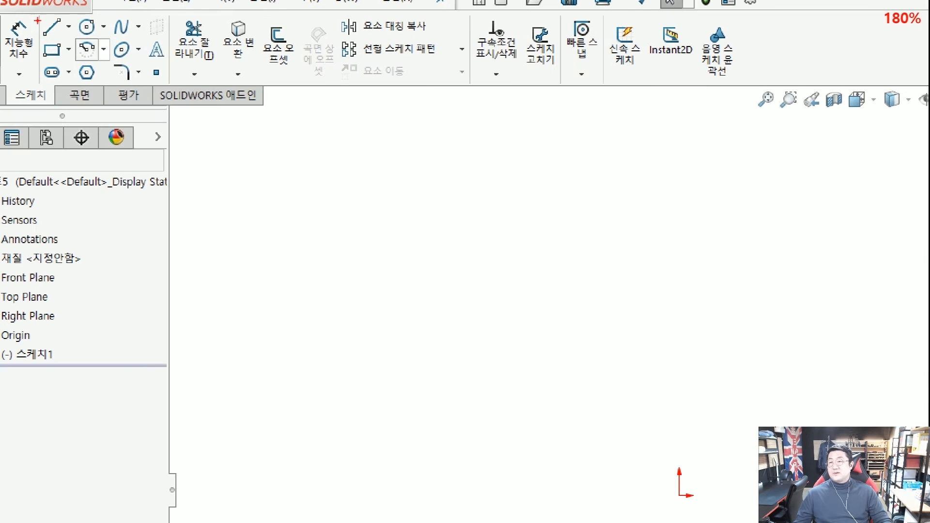
left_click_drag(41, 16, 62, 30)
left_click_drag(108, 75, 59, 28)
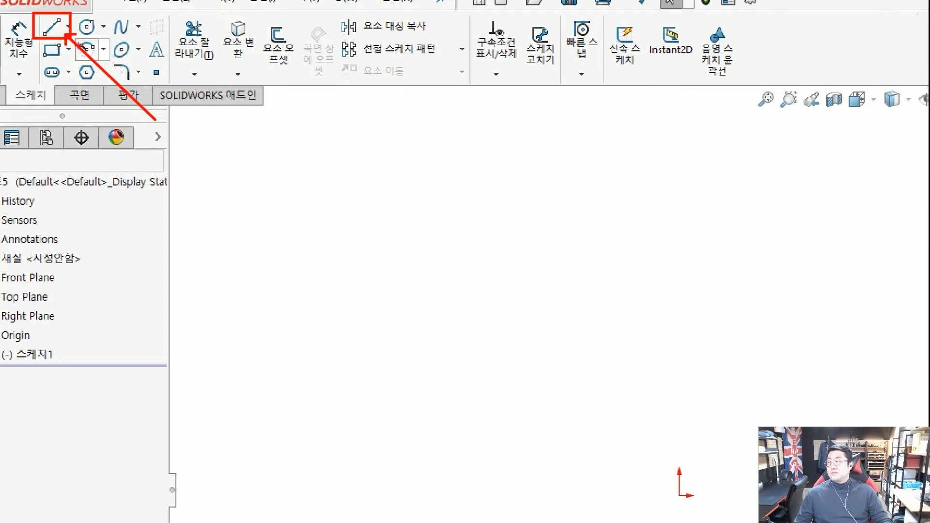
key("Escape")
Activate the Line tool, exposing its orientation, construction, infinite length and midpoint options.
left_click(51, 28)
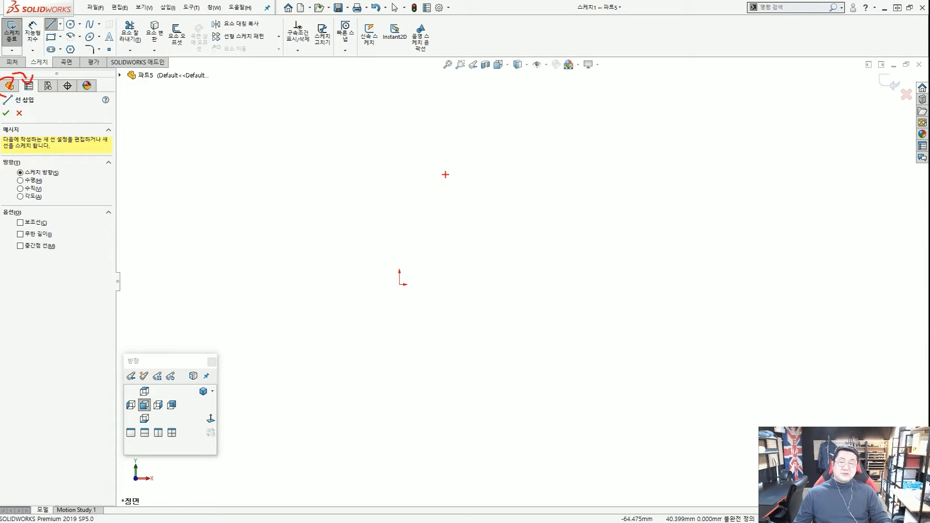
mouse_move(64, 218)
left_mouse_down()
mouse_move(79, 221)
mouse_move(74, 237)
left_mouse_up()
left_click_drag(74, 247, 91, 246)
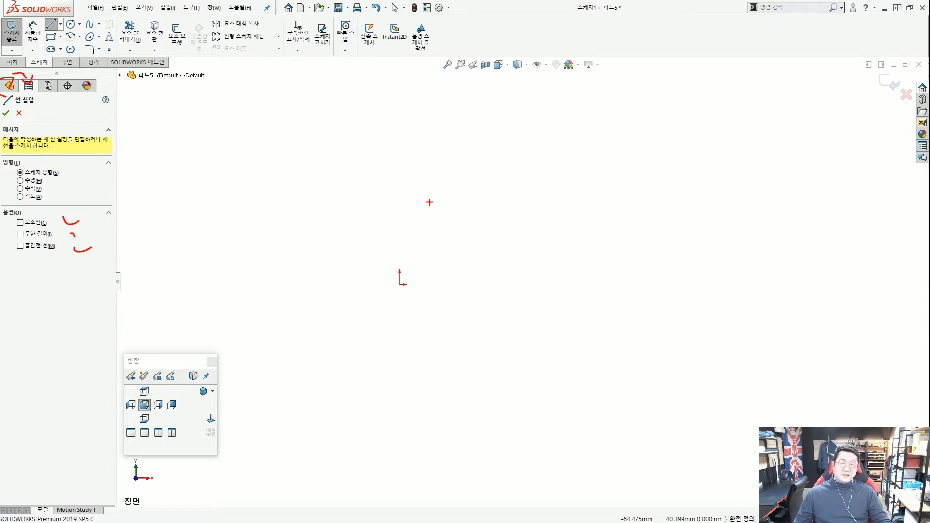
key("Escape")
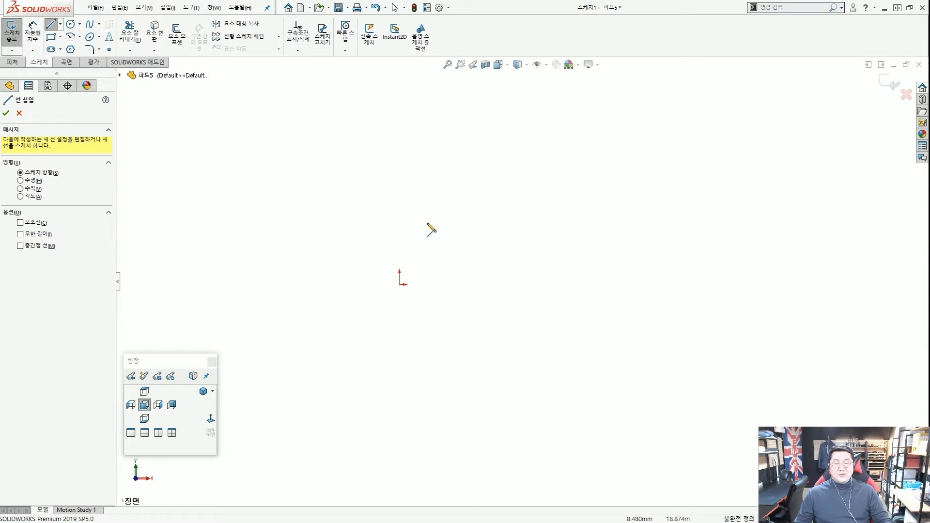
Draw a horizontal bottom line from the origin, then an angled line rising up-right.
left_click(399, 285)
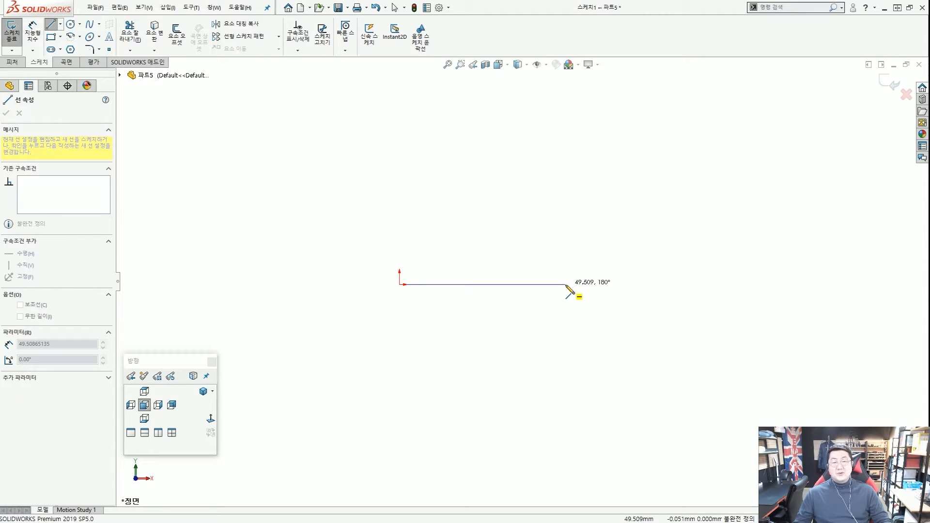
left_click(599, 285)
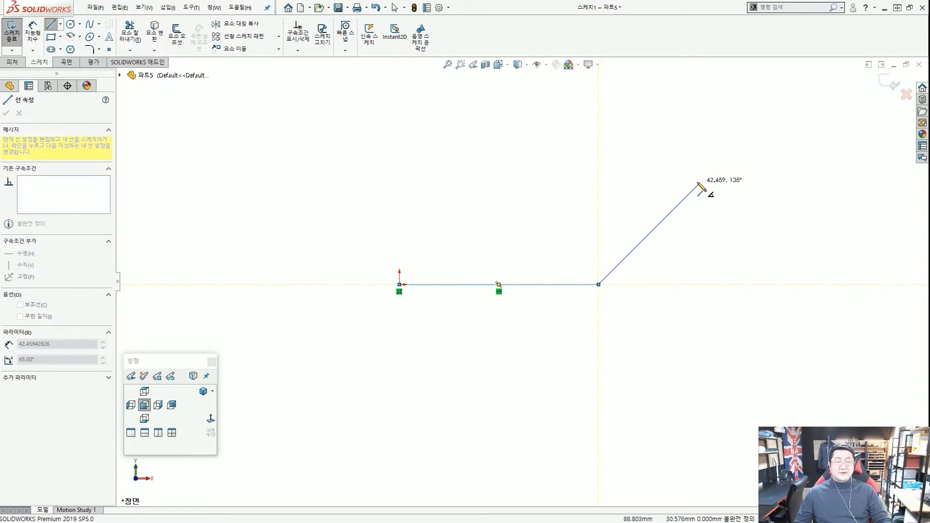
left_click(698, 176)
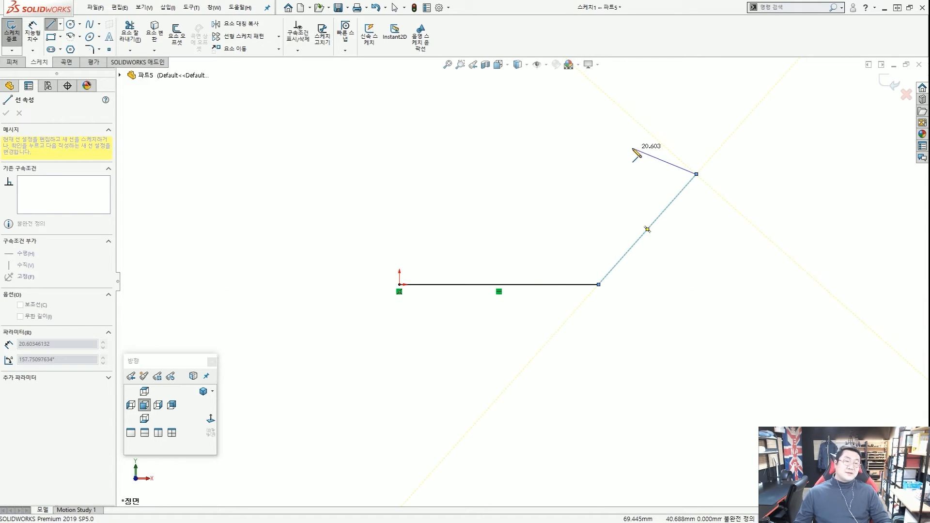
scroll(634, 146, "up", 1)
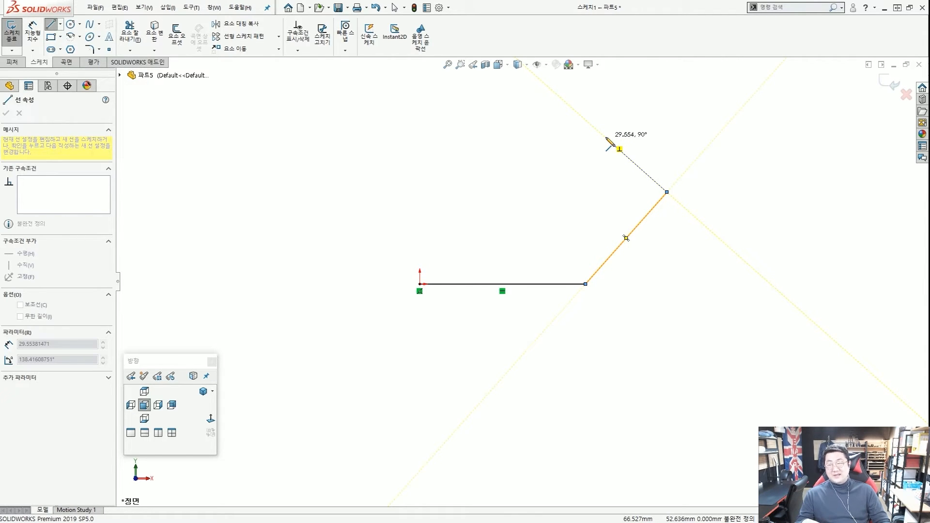
Add two perpendicular lines, a horizontal top line and a vertical line back to the origin, then exit.
left_click(606, 138)
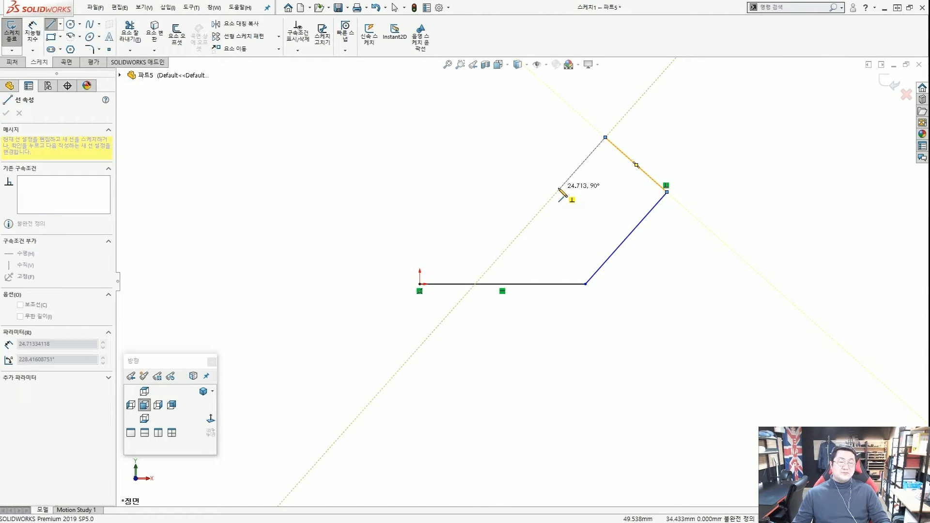
left_click(560, 190)
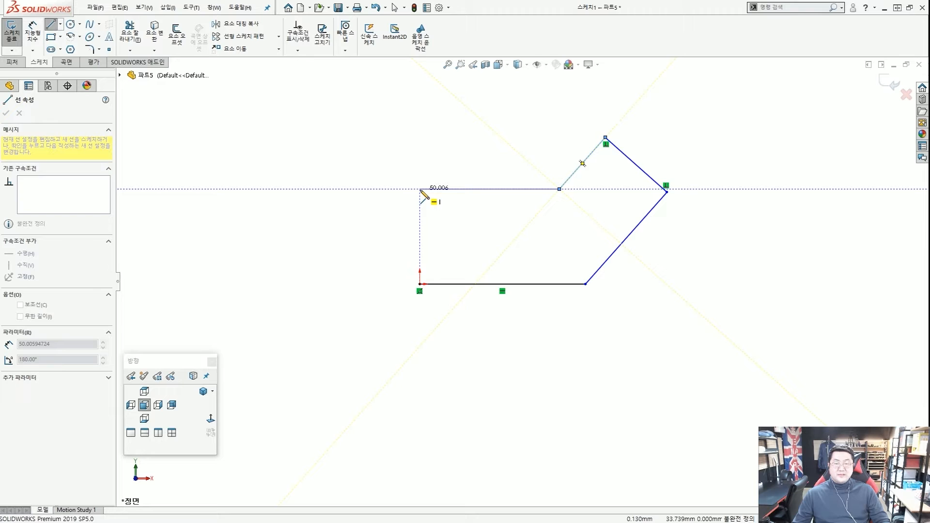
left_click(420, 190)
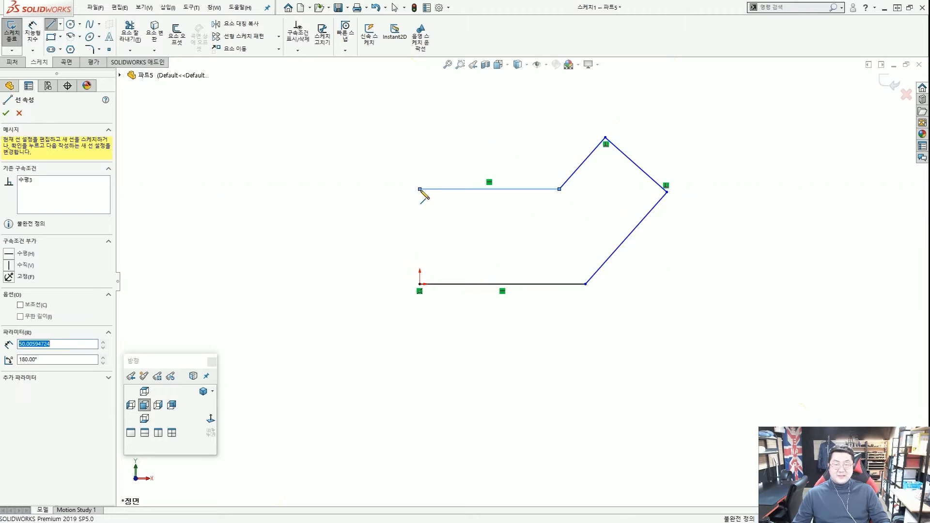
left_click(420, 285)
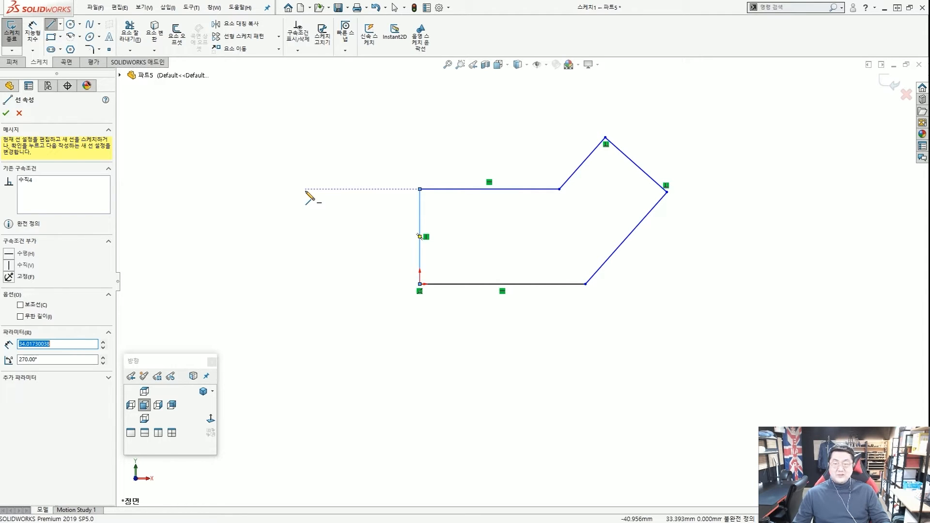
key("Escape")
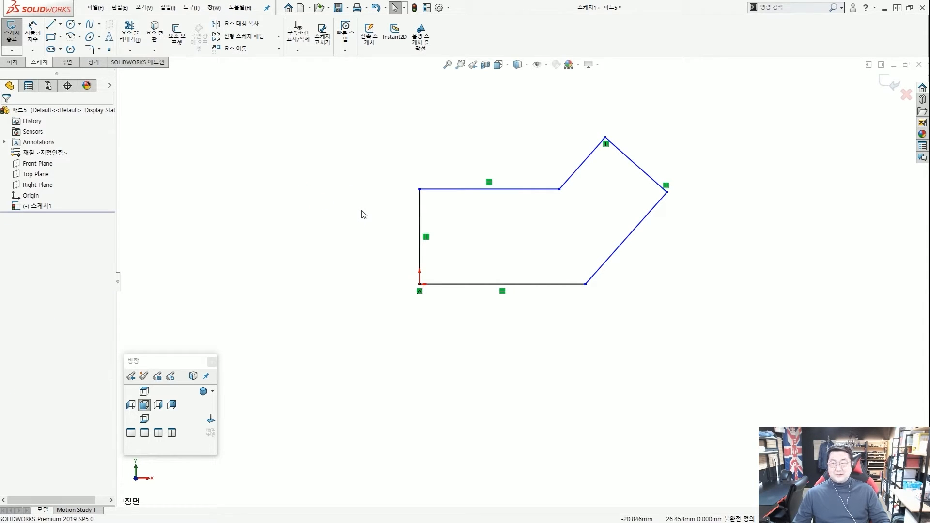
scroll(584, 207, "down", 2)
scroll(542, 203, "up", 3)
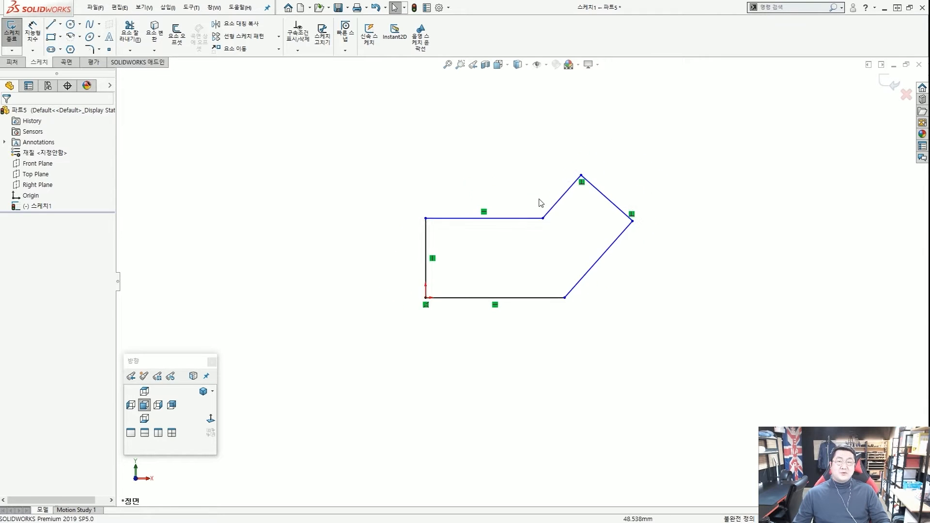
scroll(538, 203, "down", 1)
scroll(572, 290, "down", 1)
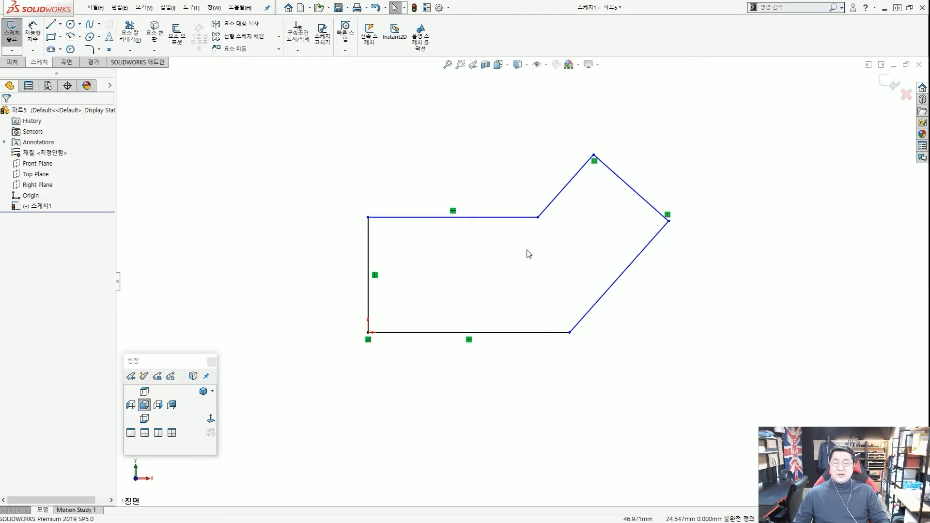
scroll(467, 247, "down", 3)
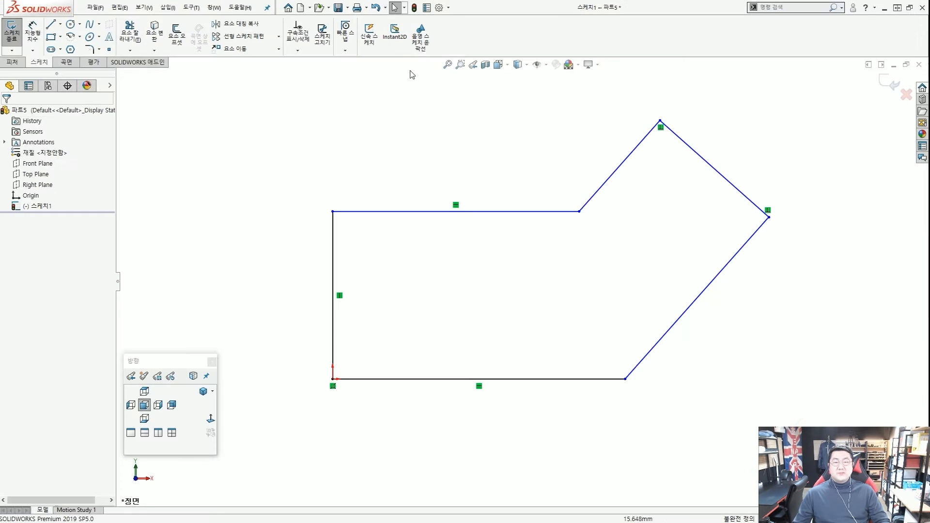
left_click(395, 49)
left_click(421, 42)
left_click(424, 50)
left_click(395, 47)
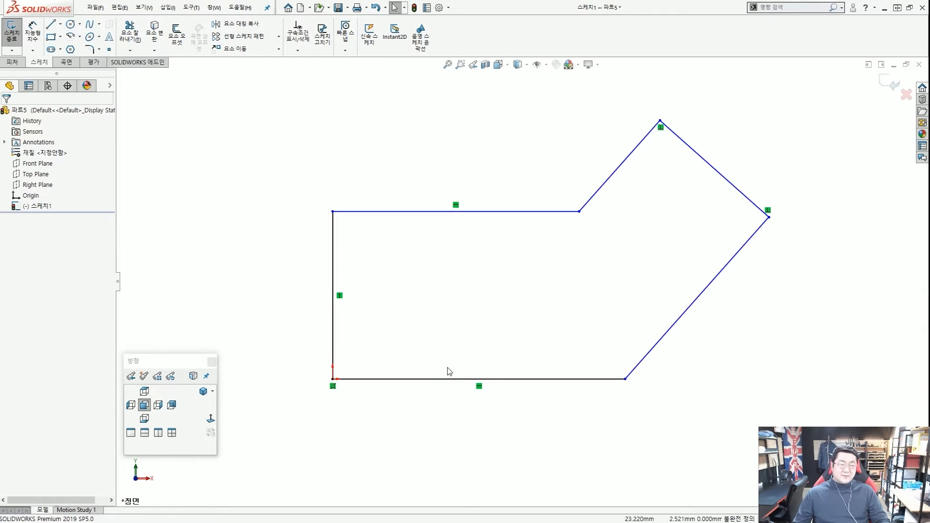
mouse_move(611, 384)
left_mouse_down()
mouse_move(578, 380)
mouse_move(590, 376)
left_mouse_up()
left_click_drag(686, 374, 681, 374)
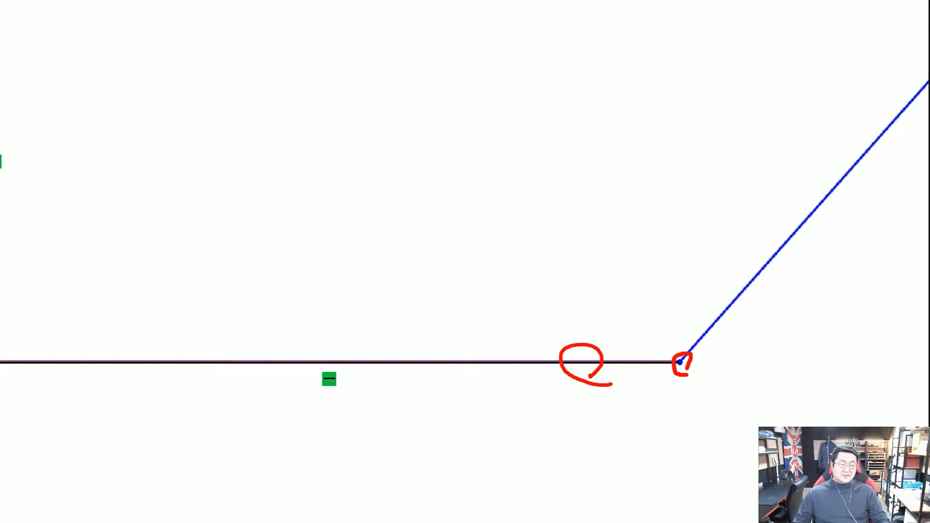
mouse_move(732, 315)
left_mouse_down()
mouse_move(728, 292)
mouse_move(739, 311)
left_mouse_up()
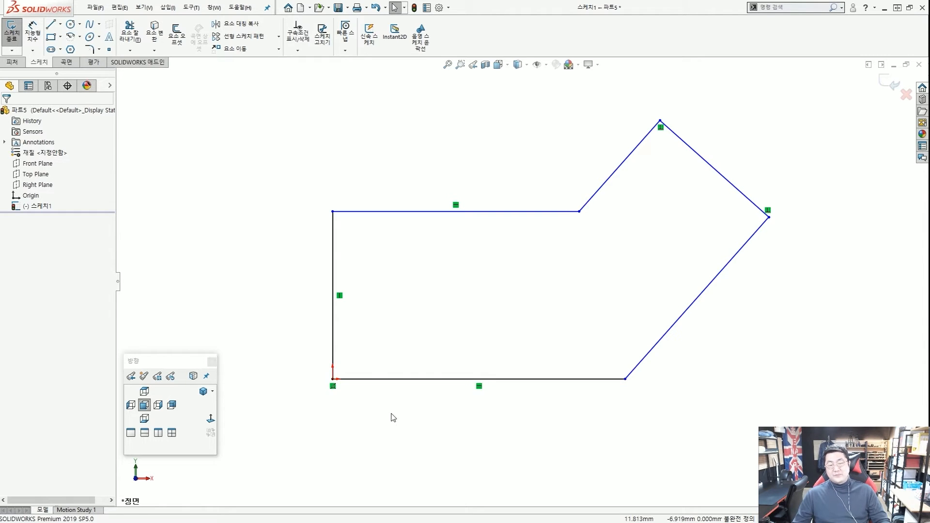
mouse_move(339, 369)
left_mouse_down()
mouse_move(341, 395)
mouse_move(615, 377)
left_mouse_up()
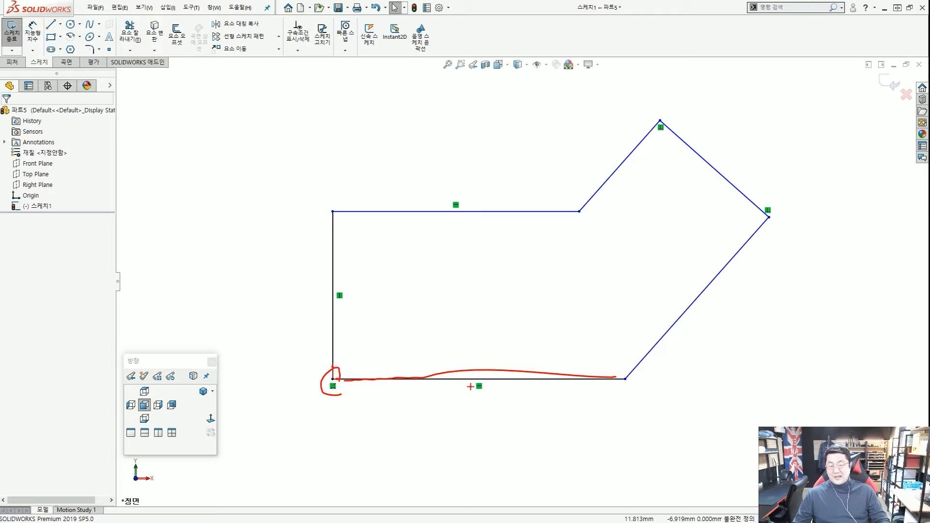
key("Escape")
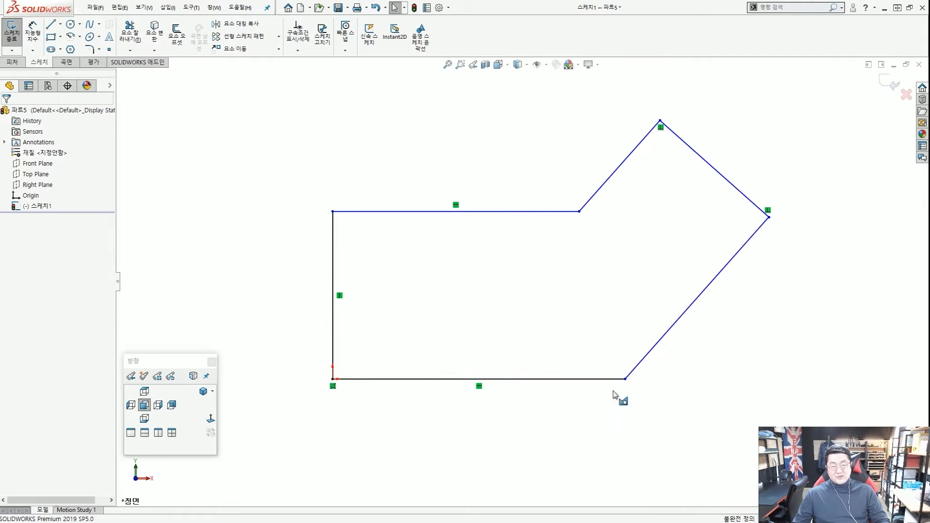
key("ctrl+1")
scroll(625, 379, "up", 8)
left_click_drag(613, 357, 644, 388, "ctrl")
left_click_drag(723, 416, 656, 387, "ctrl+shift")
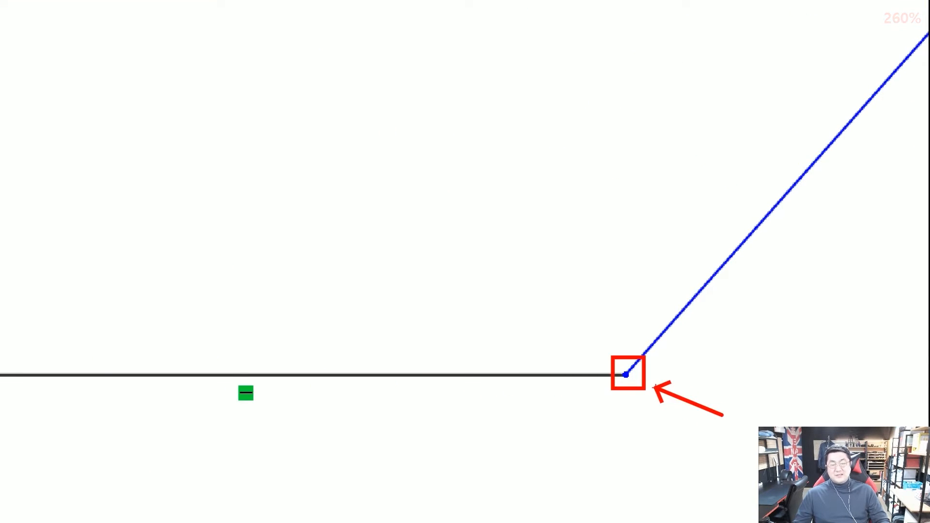
key("Escape")
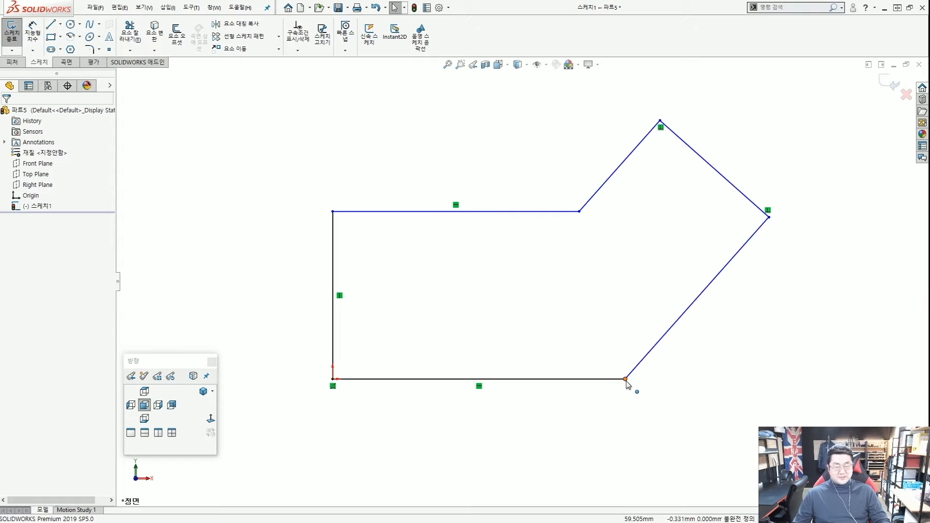
Drag the bottom-right corner and upper-right edge around to show the profile moves freely.
mouse_move(625, 379)
left_mouse_down()
mouse_move(599, 382)
mouse_move(736, 381)
mouse_move(573, 380)
mouse_move(778, 380)
mouse_move(610, 379)
mouse_move(683, 379)
mouse_move(623, 379)
left_mouse_up()
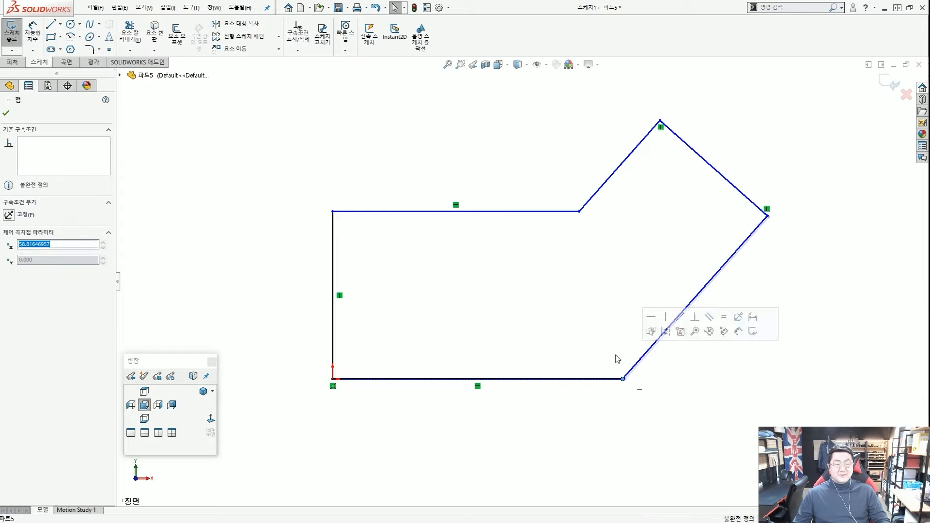
left_click(554, 332)
scroll(554, 331, "up", 3)
scroll(589, 356, "down", 3)
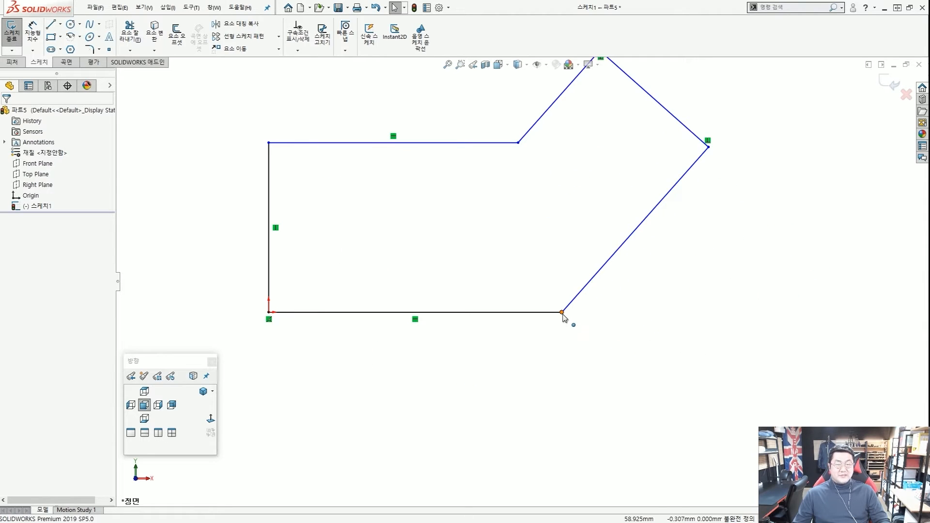
mouse_move(562, 314)
left_mouse_down()
mouse_move(682, 323)
mouse_move(592, 312)
left_mouse_up()
left_click(589, 342)
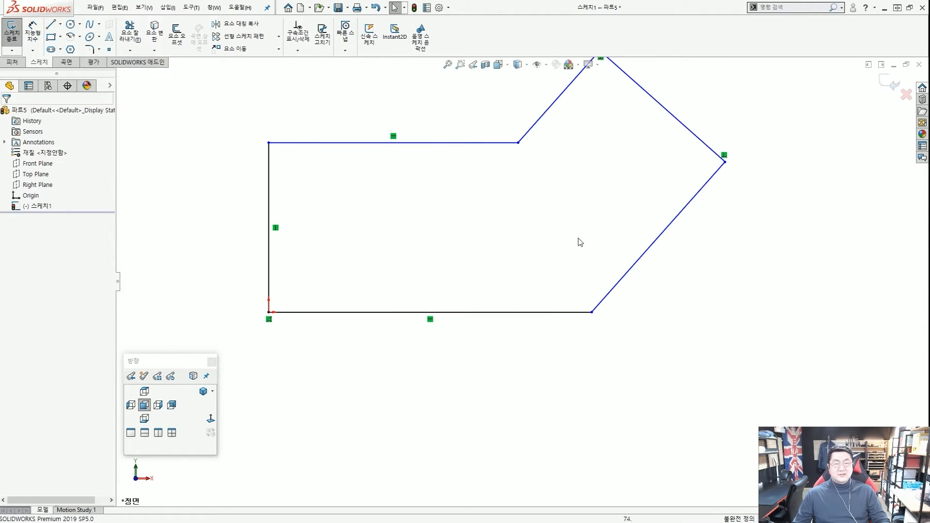
scroll(579, 236, "up", 3)
mouse_move(587, 220)
left_mouse_down()
mouse_move(596, 208)
mouse_move(661, 272)
mouse_move(599, 229)
mouse_move(632, 247)
mouse_move(620, 235)
left_mouse_up()
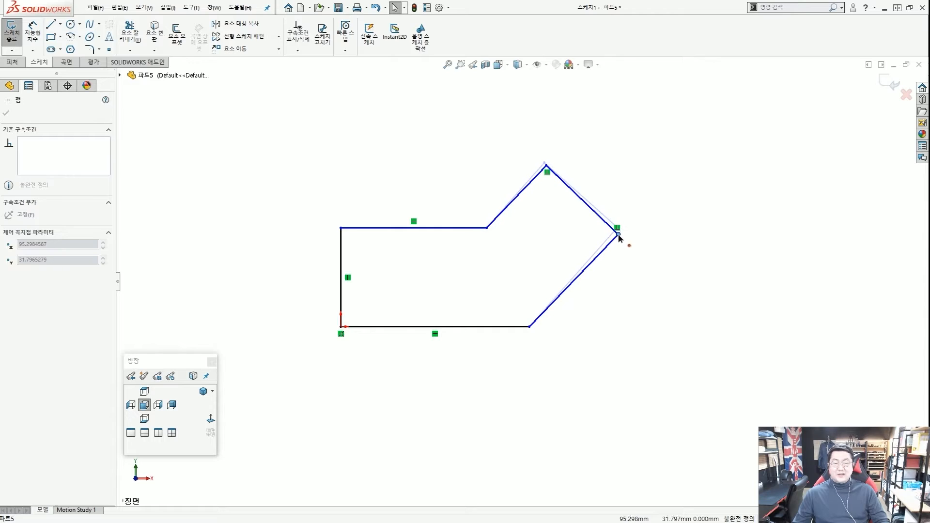
left_click(555, 252)
scroll(509, 290, "up", 1)
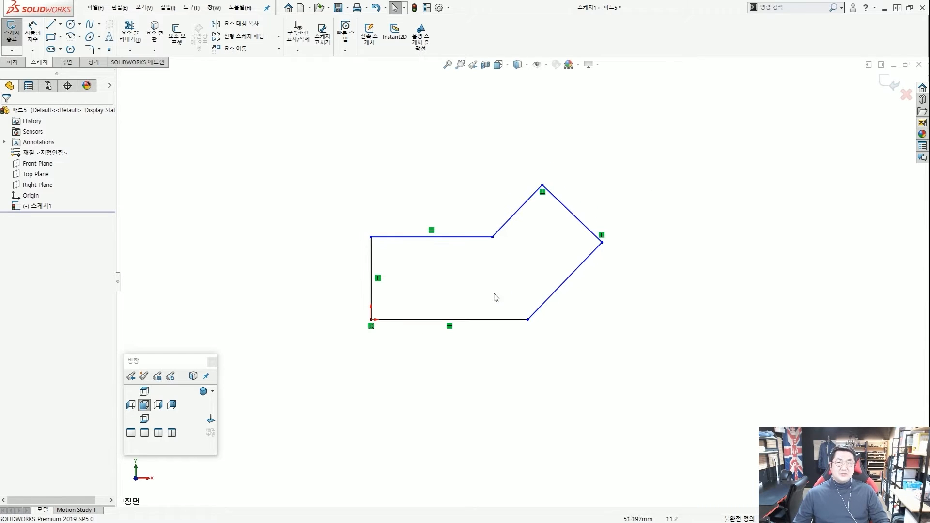
scroll(489, 298, "down", 2)
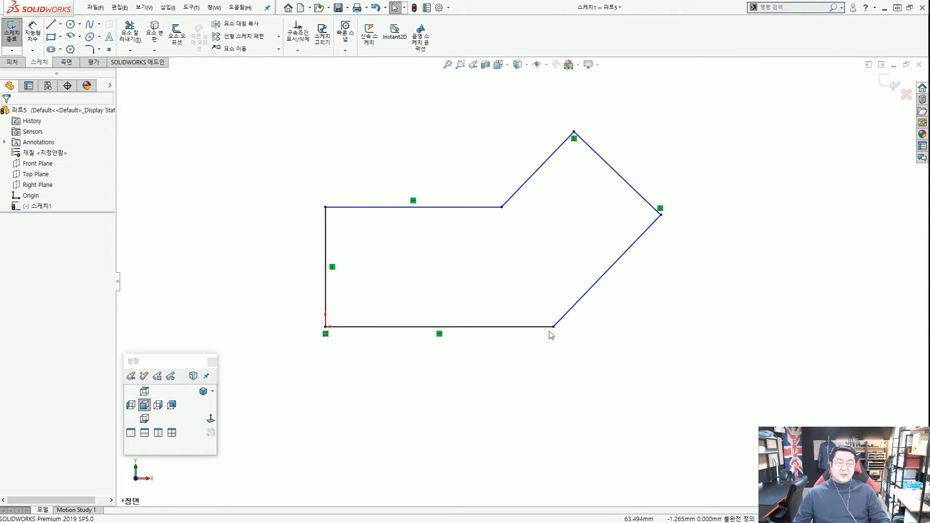
left_click_drag(554, 327, 537, 328)
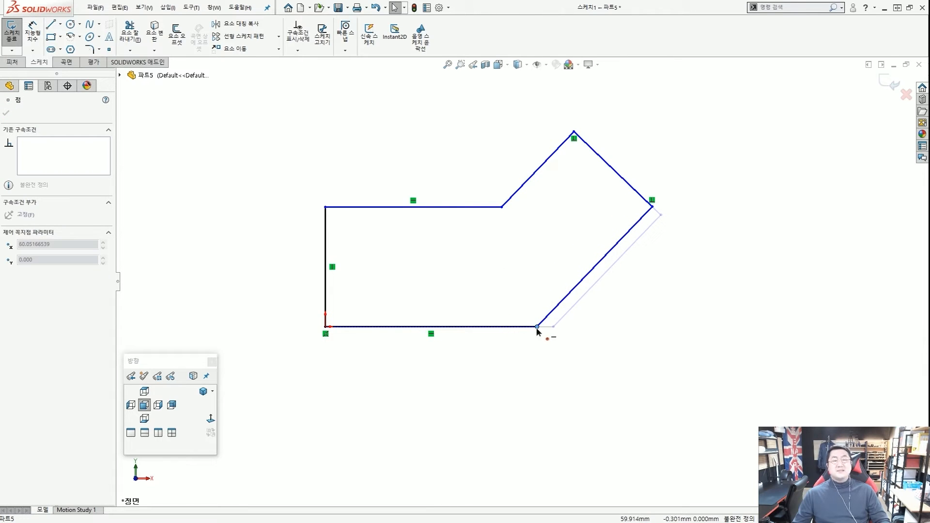
left_click(554, 321)
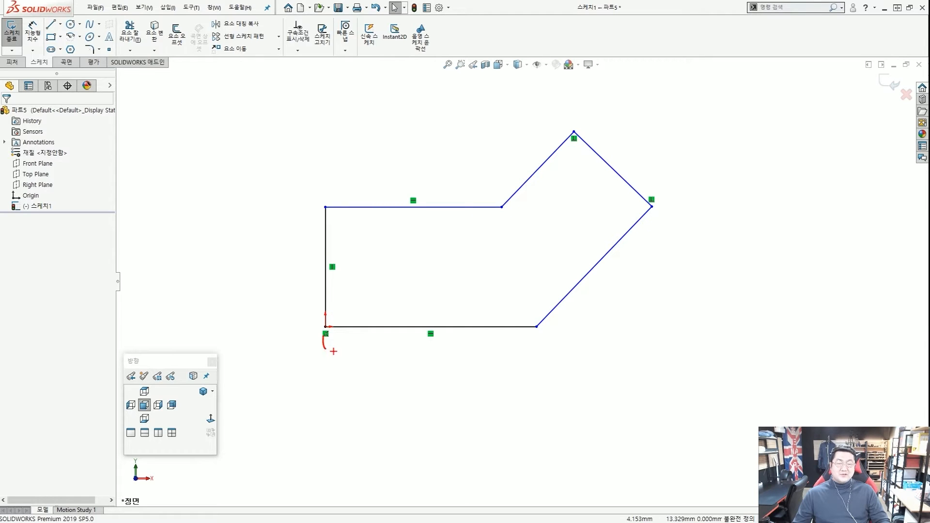
Drag a few more outline lines and release, leaving the six-line profile under-defined.
left_click_drag(400, 352, 544, 347)
left_click_drag(551, 342, 556, 375)
left_click_drag(622, 206, 724, 259)
left_click(645, 278)
left_click_drag(657, 288, 683, 282)
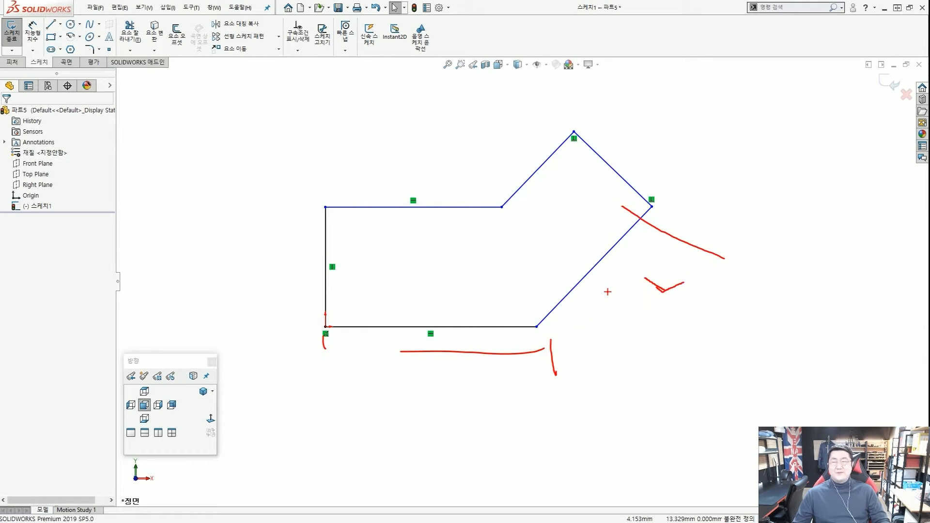
key("Escape")
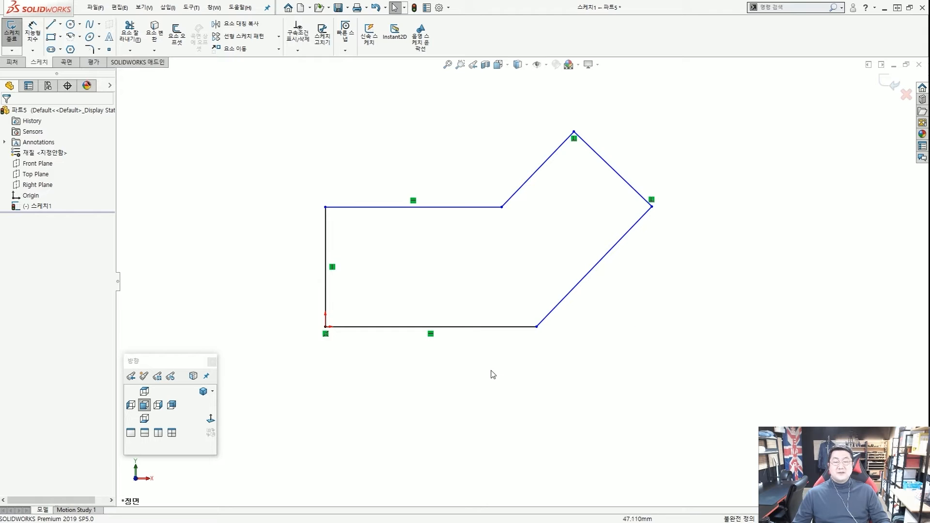
key("ctrl+2")
mouse_move(328, 329)
left_mouse_down()
mouse_move(488, 325)
mouse_move(604, 260)
mouse_move(617, 168)
mouse_move(583, 128)
mouse_move(533, 162)
mouse_move(415, 199)
mouse_move(334, 284)
mouse_move(338, 293)
left_mouse_up()
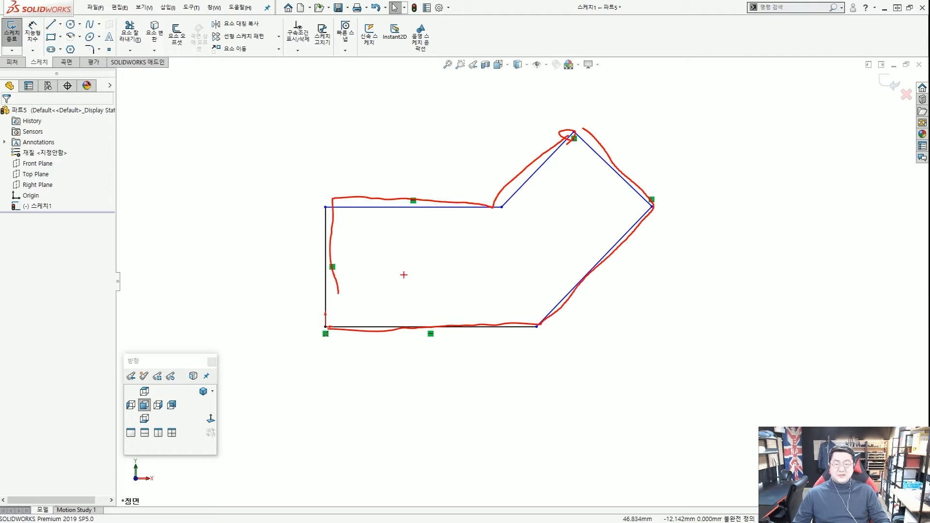
key("Escape")
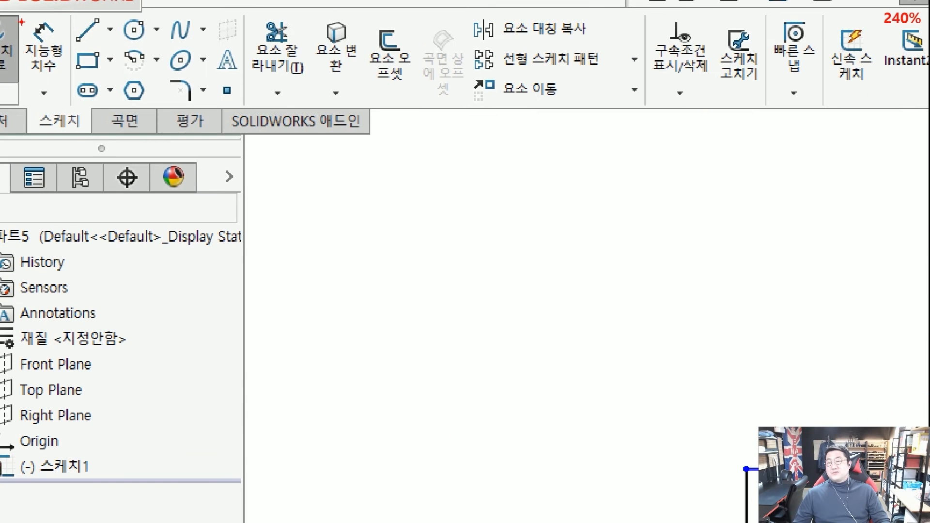
Look through the dimension-type dropdown, then start Smart Dimension.
left_click_drag(18, 14, 65, 92, "ctrl")
left_click_drag(279, 211, 73, 83, "ctrl+shift")
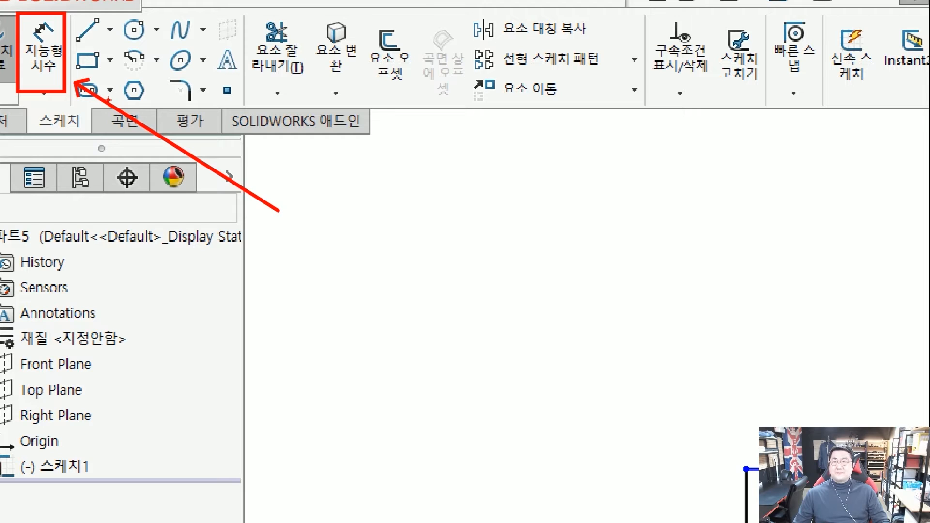
left_click(44, 93)
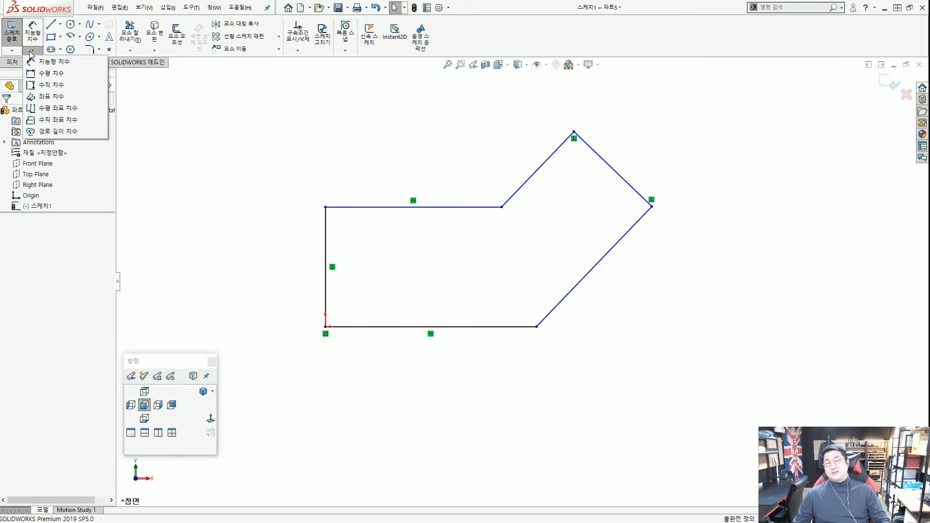
left_click(267, 100)
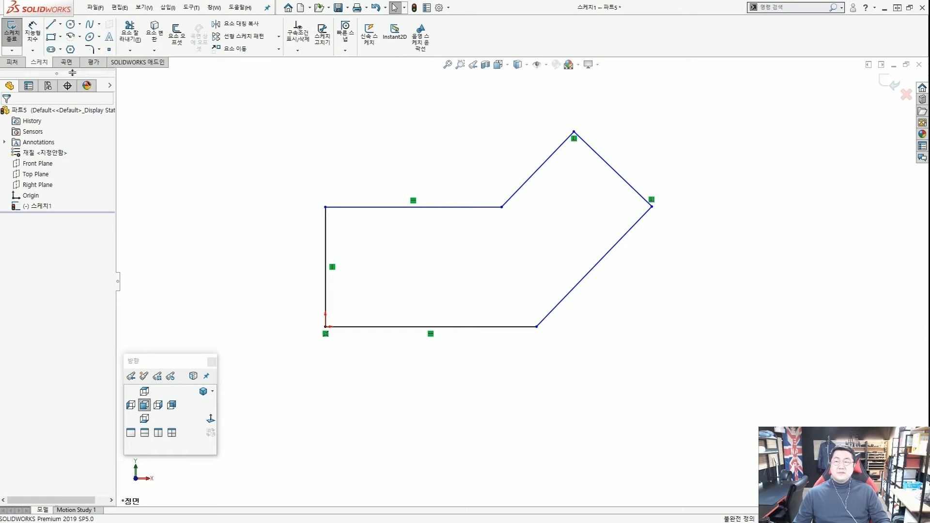
left_click(36, 38)
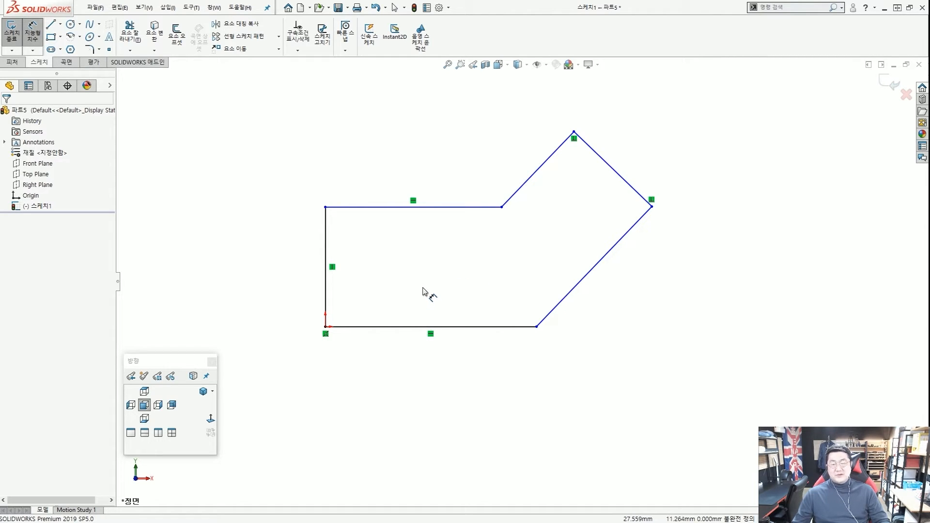
Dimension the bottom edge below it and change its length from about 59.91 to 32 mm.
left_click(410, 330)
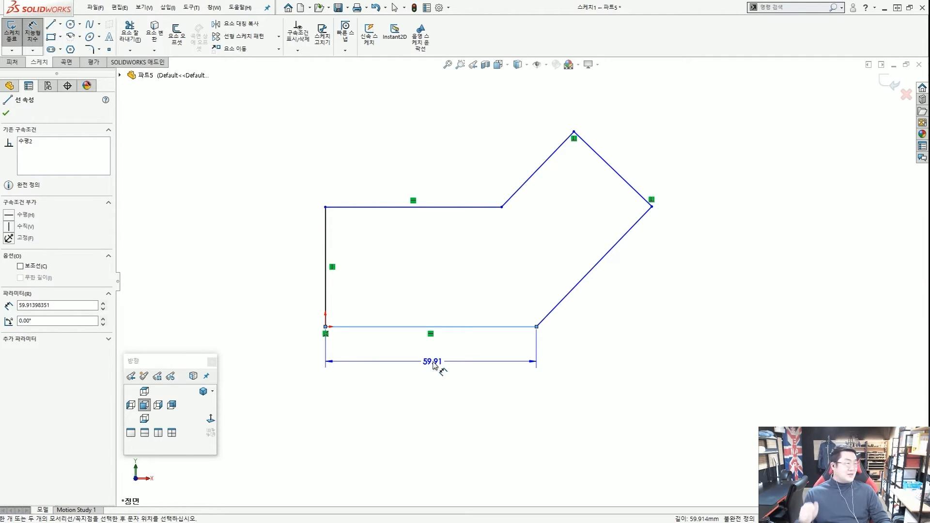
left_click(432, 365)
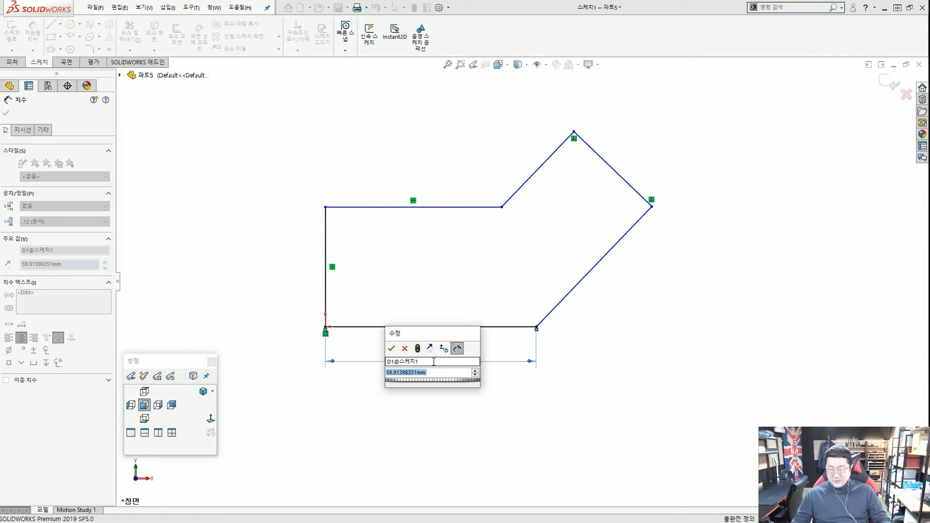
left_click_drag(454, 337, 519, 315)
left_click_drag(506, 356, 387, 356)
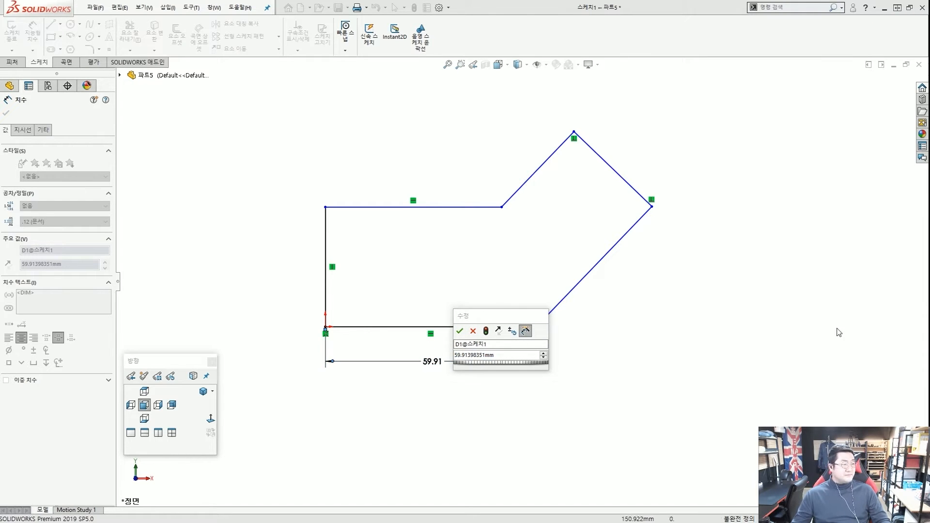
left_click(507, 353)
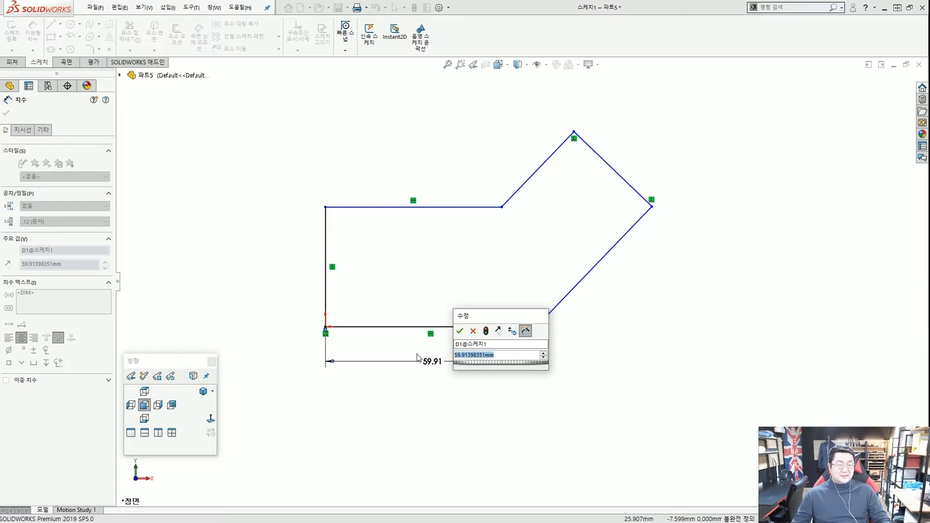
type("32")
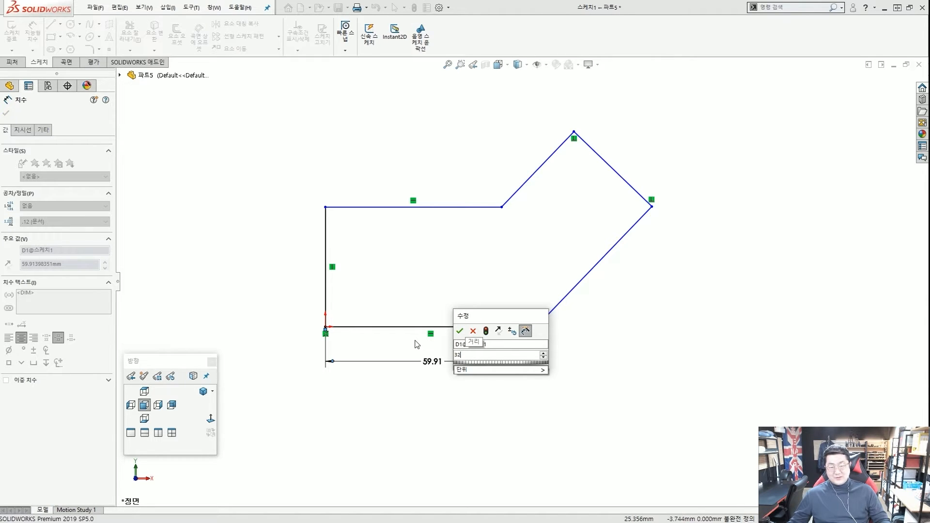
key("Return")
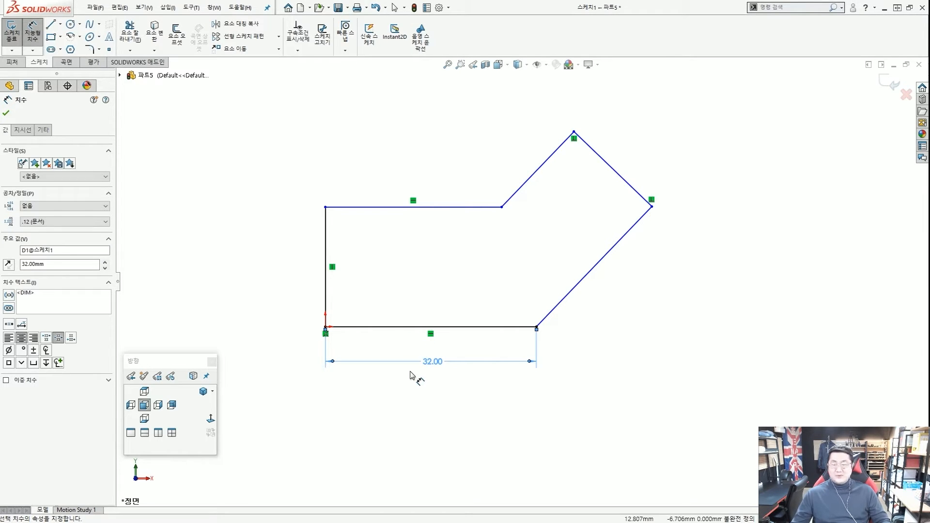
left_click(420, 379)
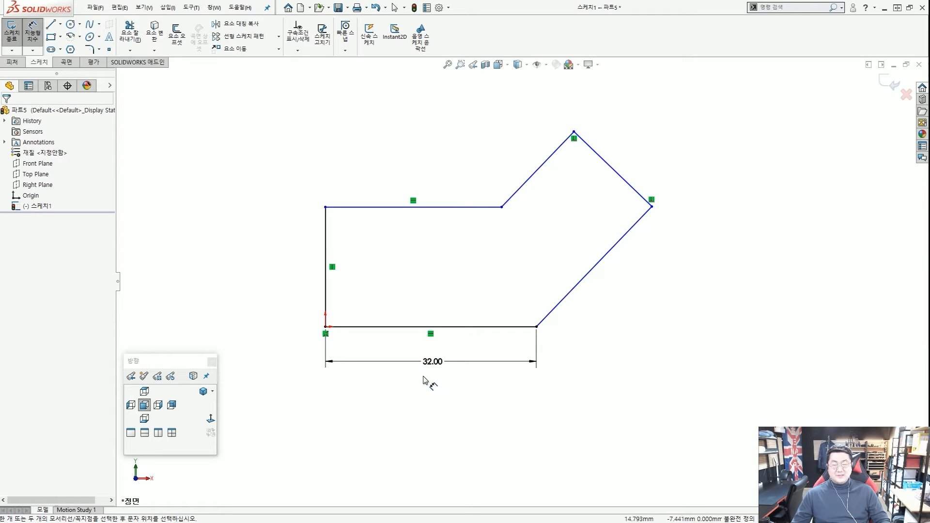
Dimension the horizontal distance from the origin to the right corner, placed below the sketch.
scroll(425, 370, "up", 1)
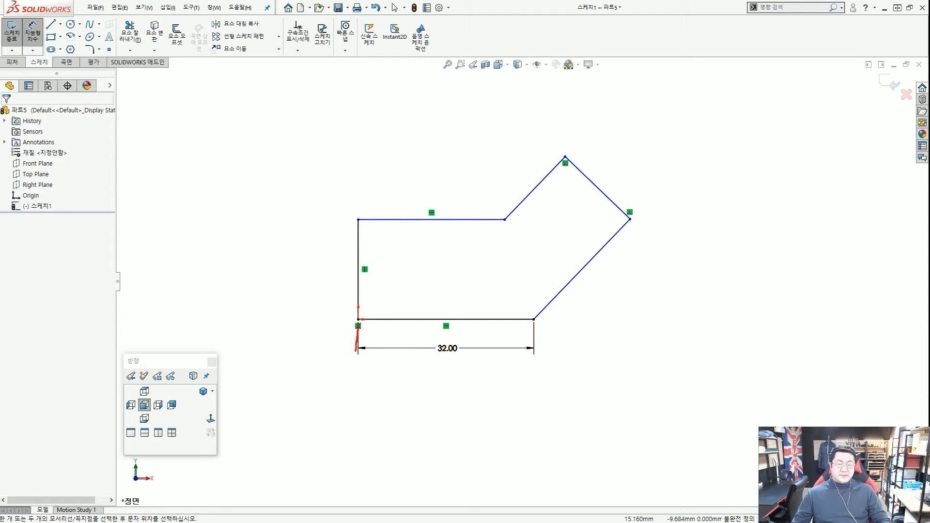
left_click_drag(357, 351, 356, 436)
left_click_drag(638, 224, 628, 406)
left_click_drag(378, 262, 638, 256)
left_click_drag(373, 315, 372, 320)
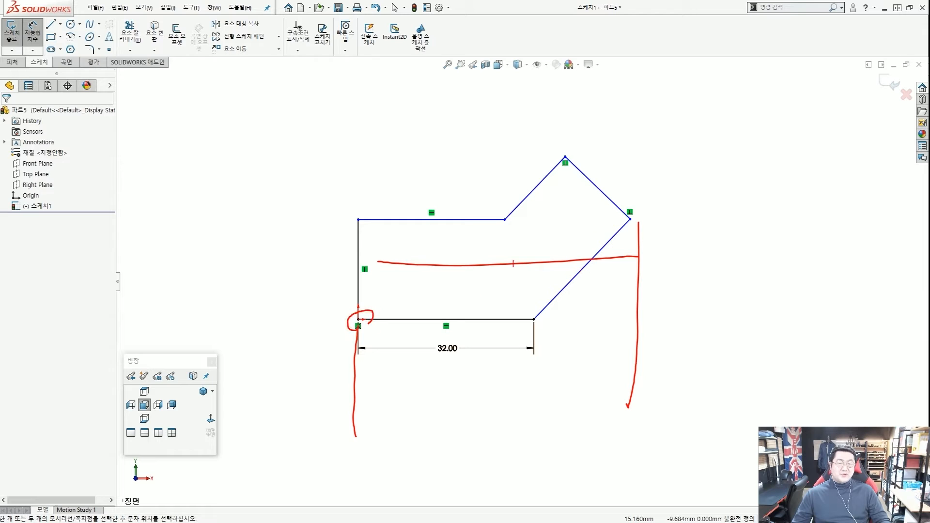
left_click_drag(625, 219, 637, 246)
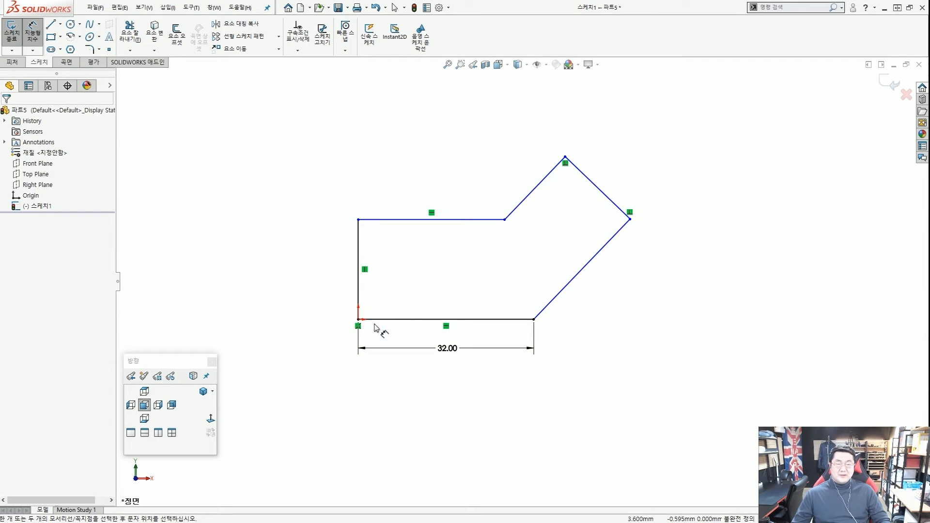
left_click(358, 320)
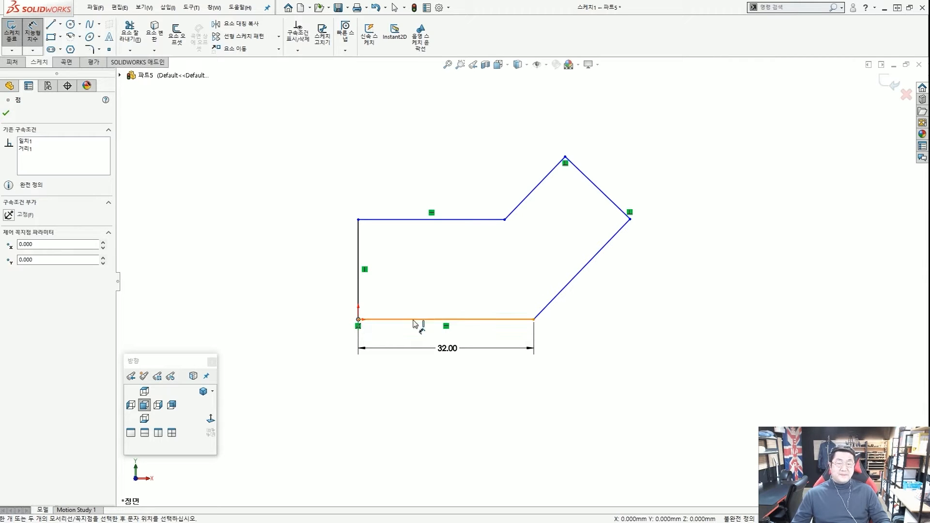
left_click(630, 220)
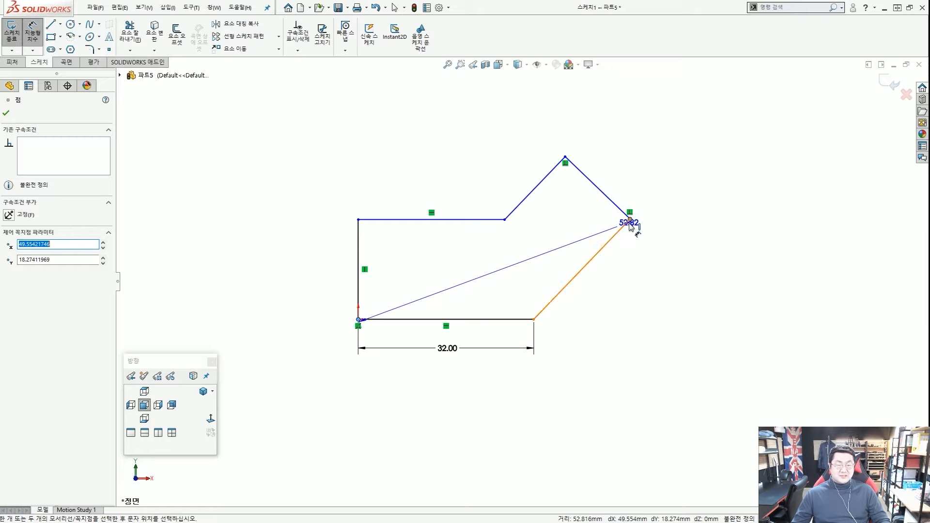
scroll(605, 274, "up", 2)
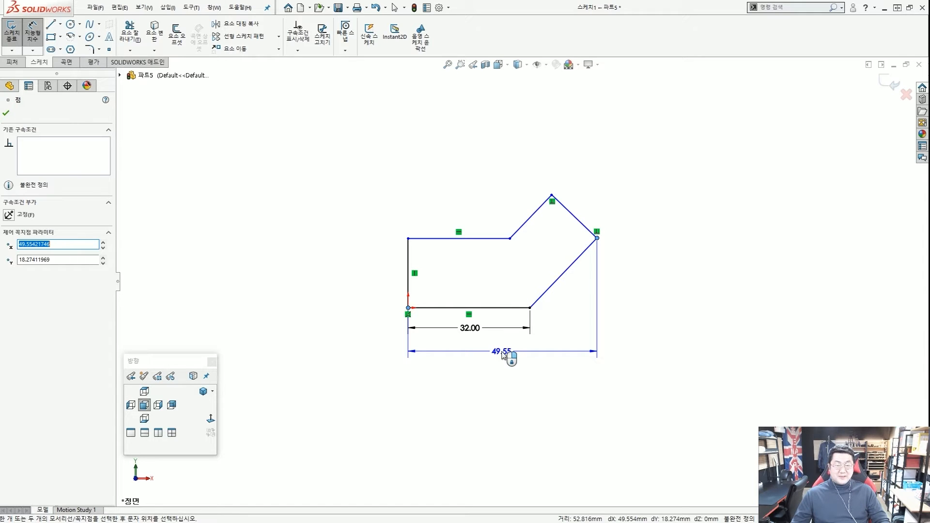
left_click(503, 355)
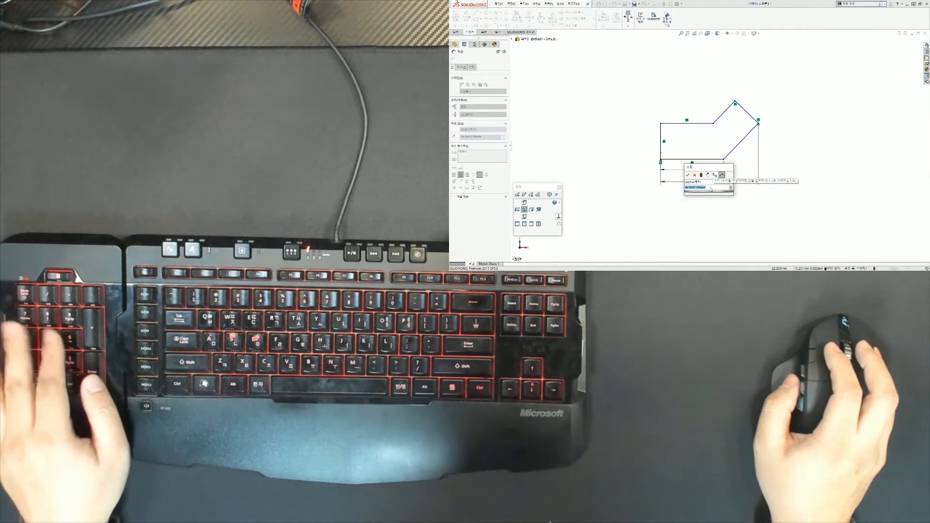
Set that overall horizontal dimension to 50 mm.
left_click(711, 188)
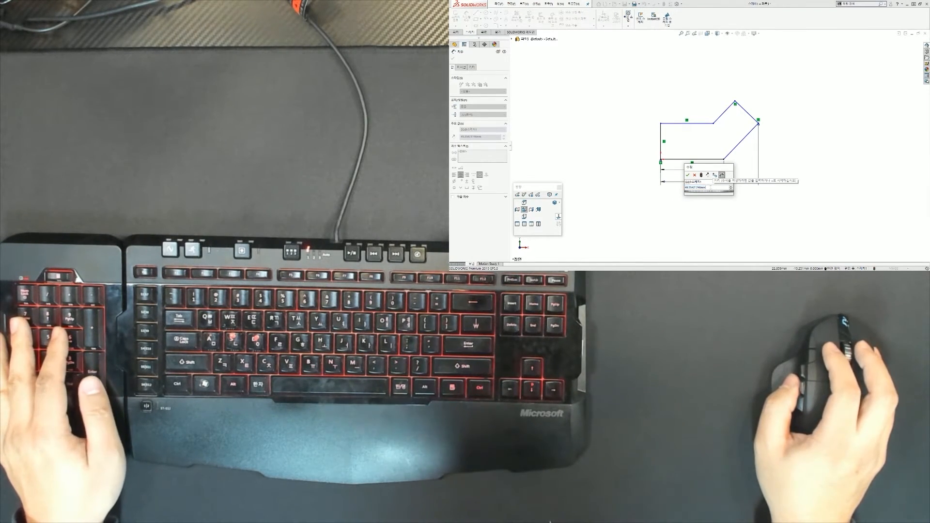
left_click_drag(710, 188, 689, 191)
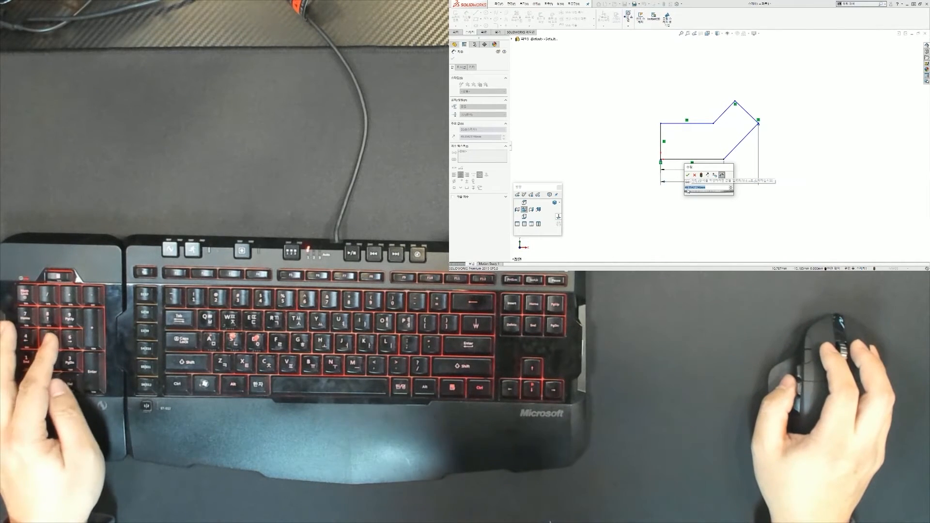
type("5")
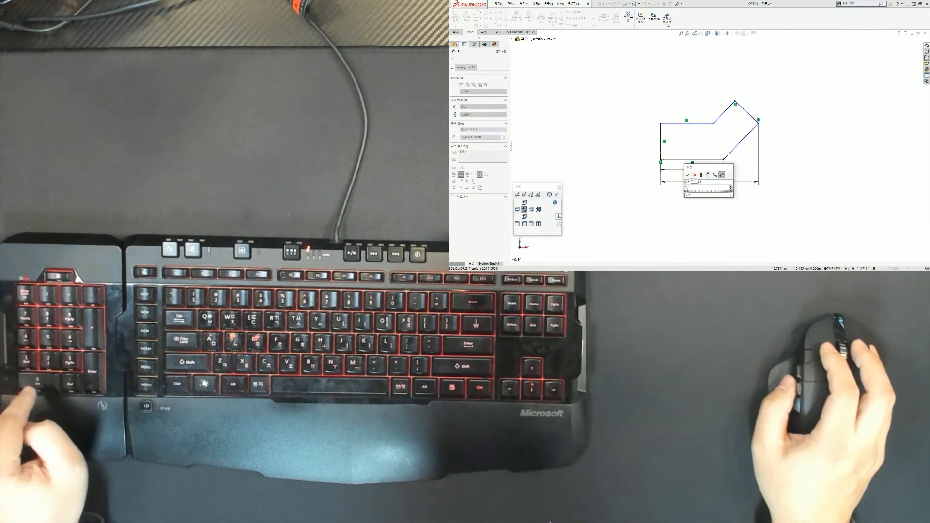
type("0")
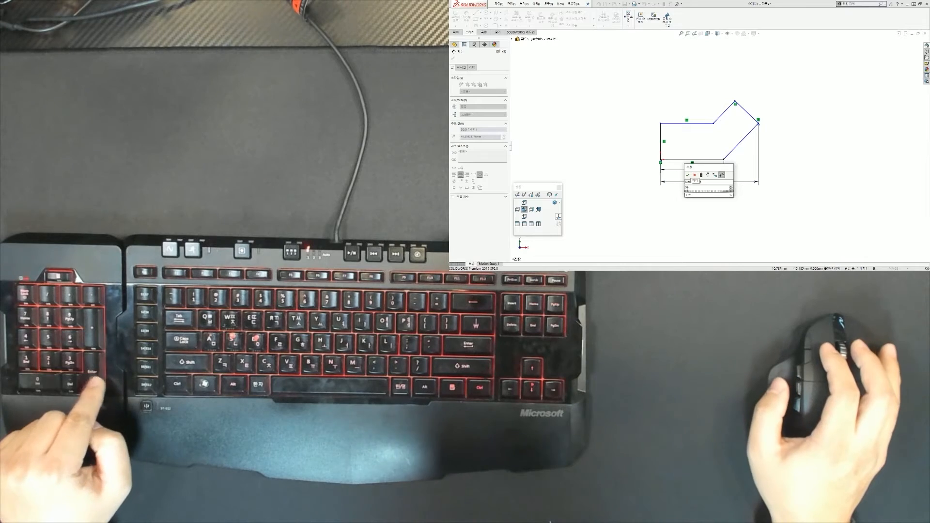
key("Return")
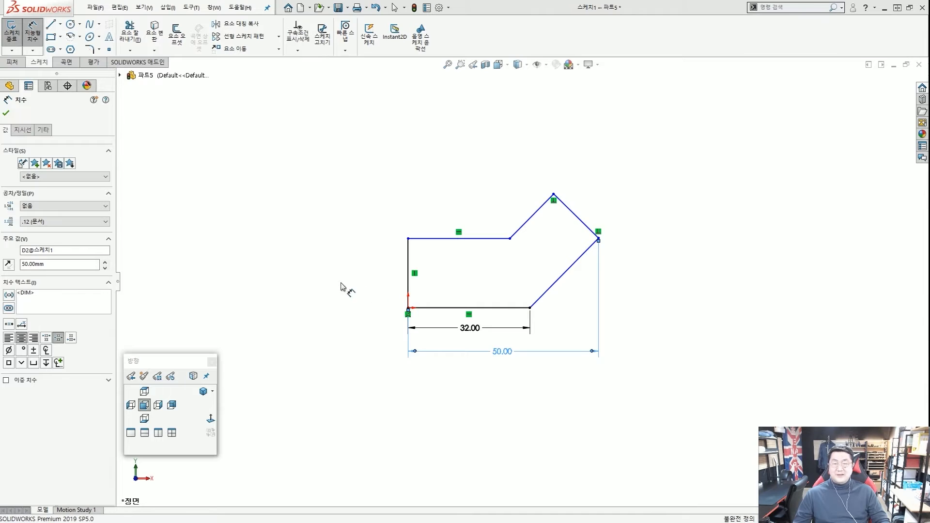
left_click(342, 285)
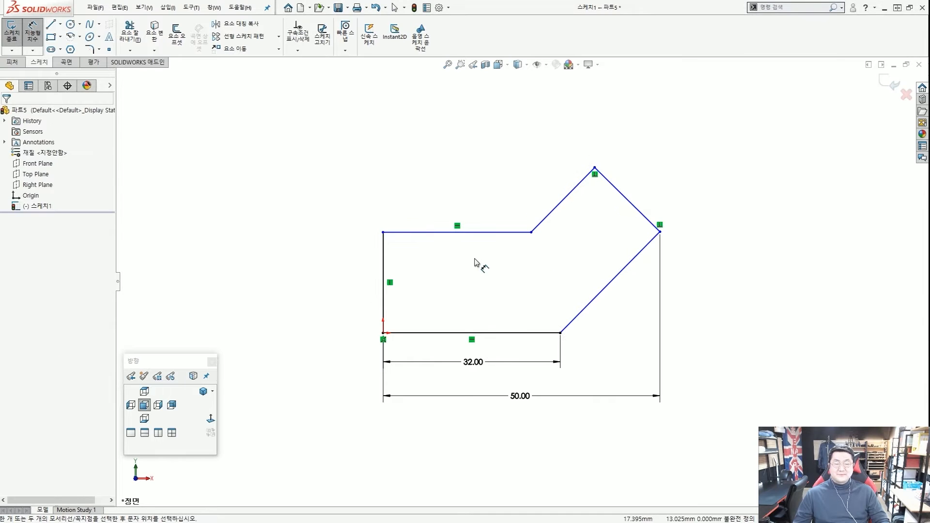
scroll(538, 329, "up", 1)
scroll(533, 330, "down", 1)
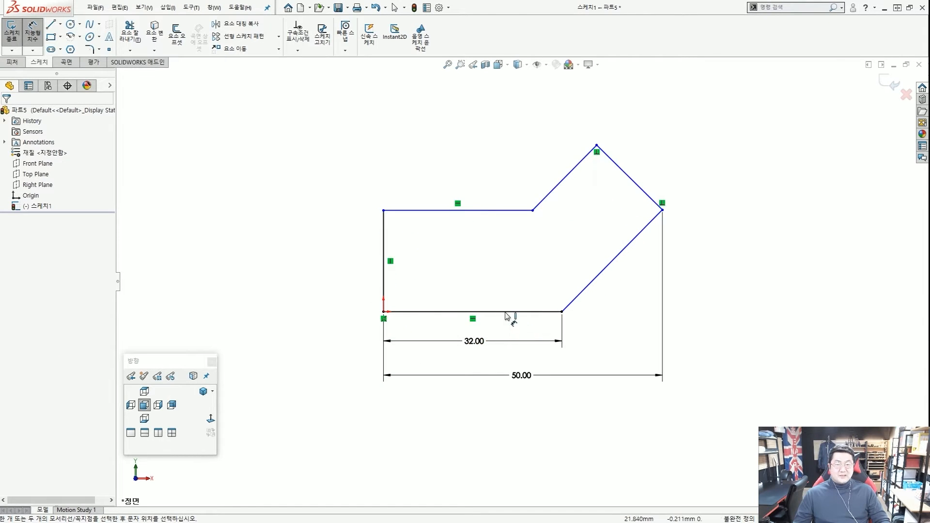
scroll(505, 313, "up", 2)
scroll(446, 301, "down", 2)
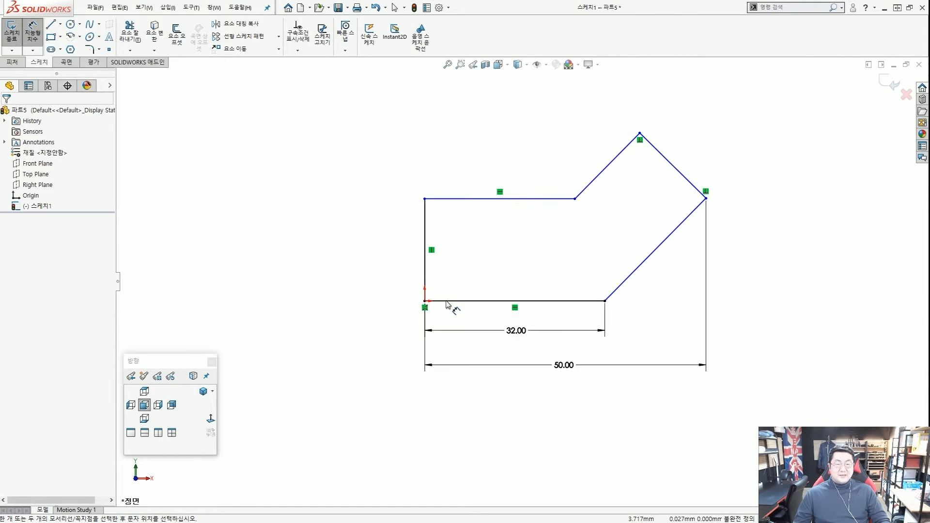
Dimension the left vertical edge to a 25 mm height, up from about 18.17 mm.
left_click(426, 230)
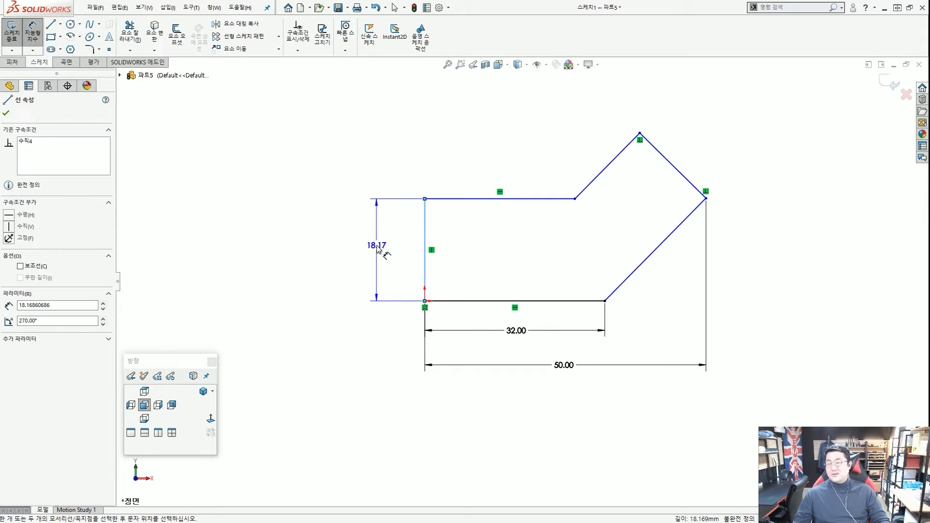
left_click(378, 247)
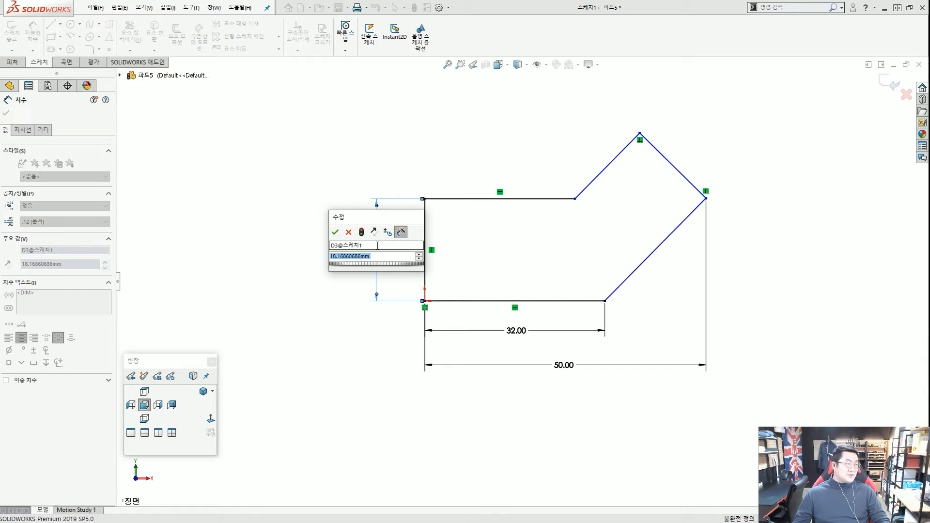
type("25")
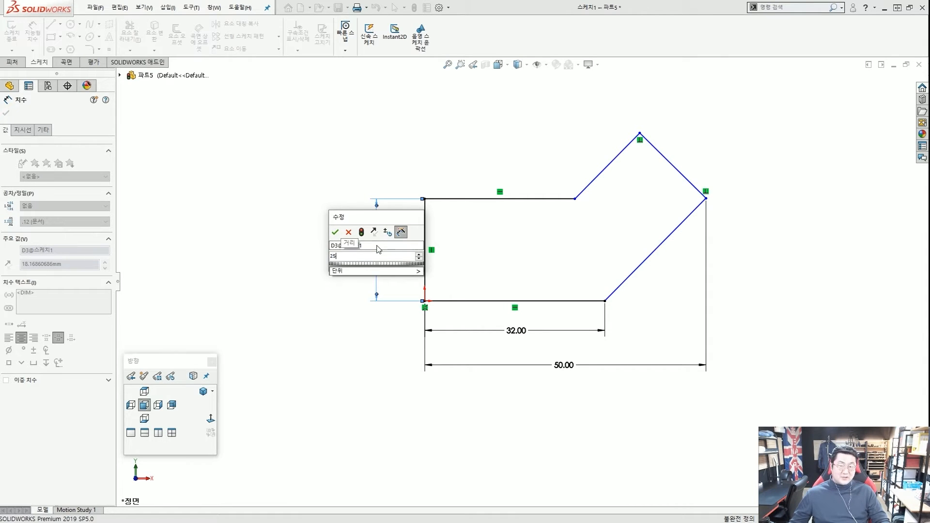
key("Return")
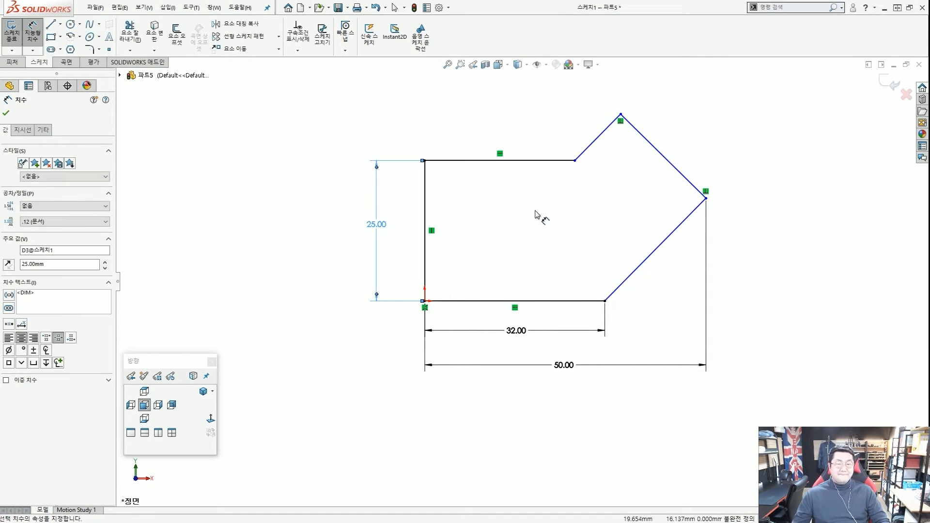
scroll(533, 215, "up", 1)
scroll(547, 223, "up", 1)
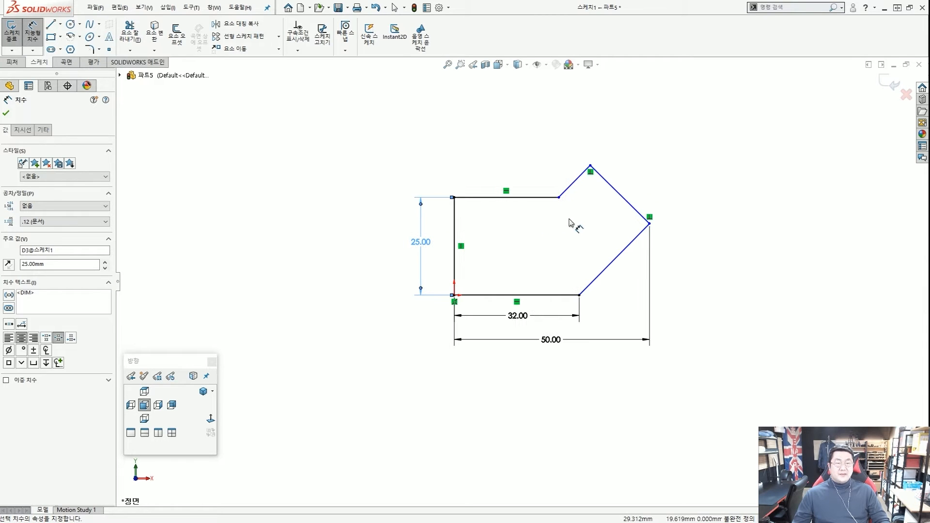
scroll(578, 220, "down", 1)
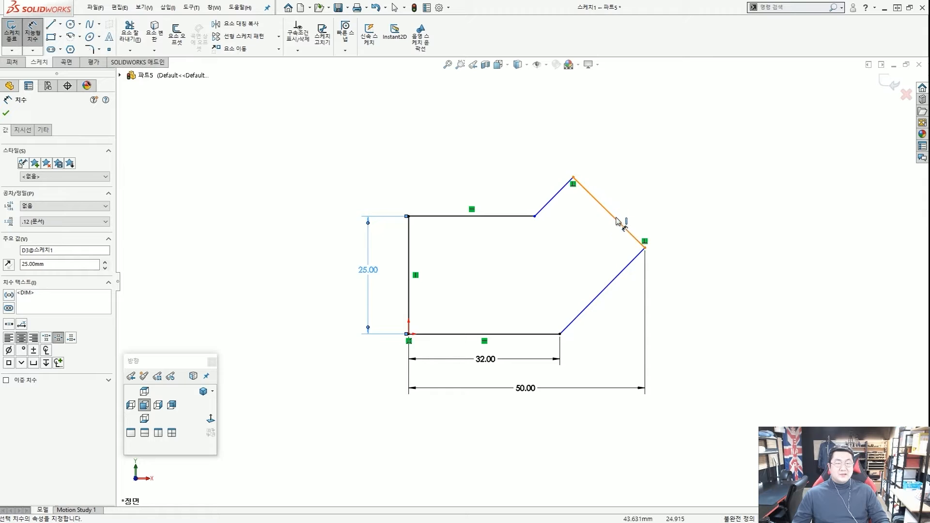
Give the short upper-right slanted edge a 20 mm length dimension.
left_click(630, 234)
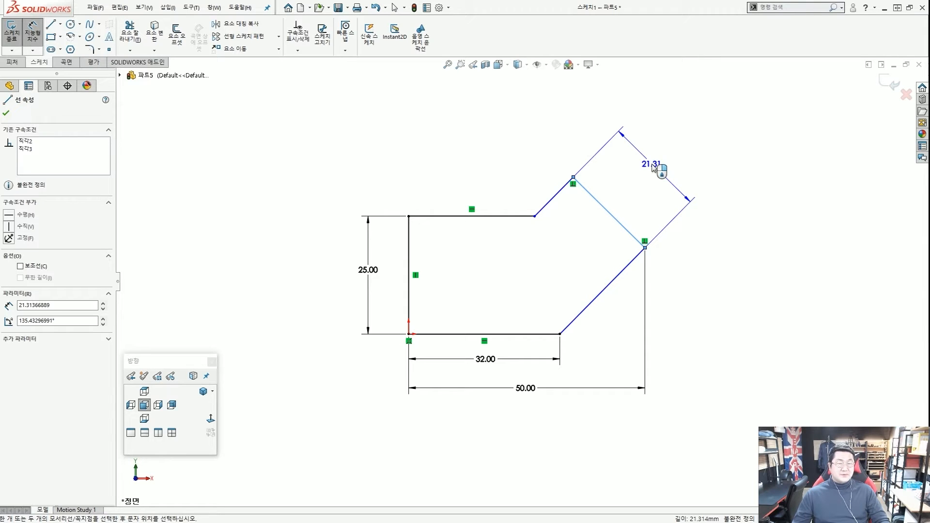
left_click(649, 172)
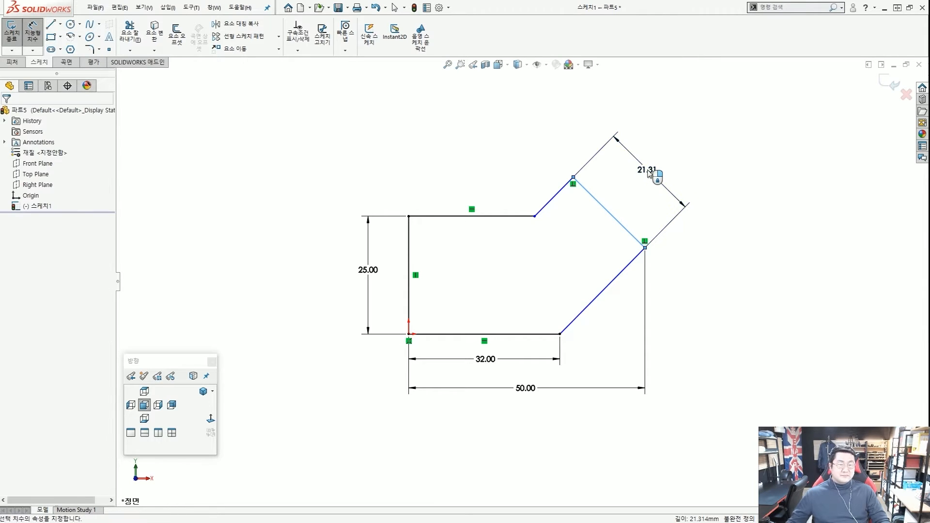
type("20")
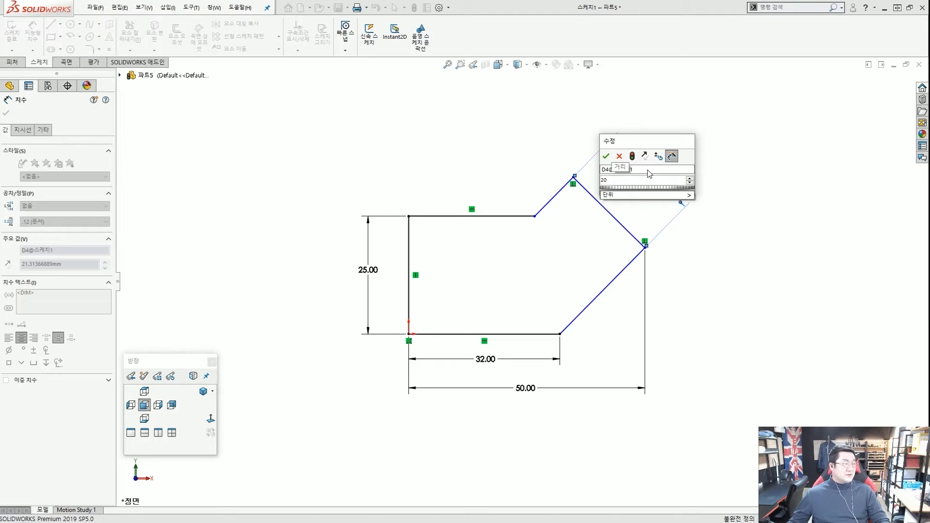
key("Return")
scroll(533, 271, "up", 2)
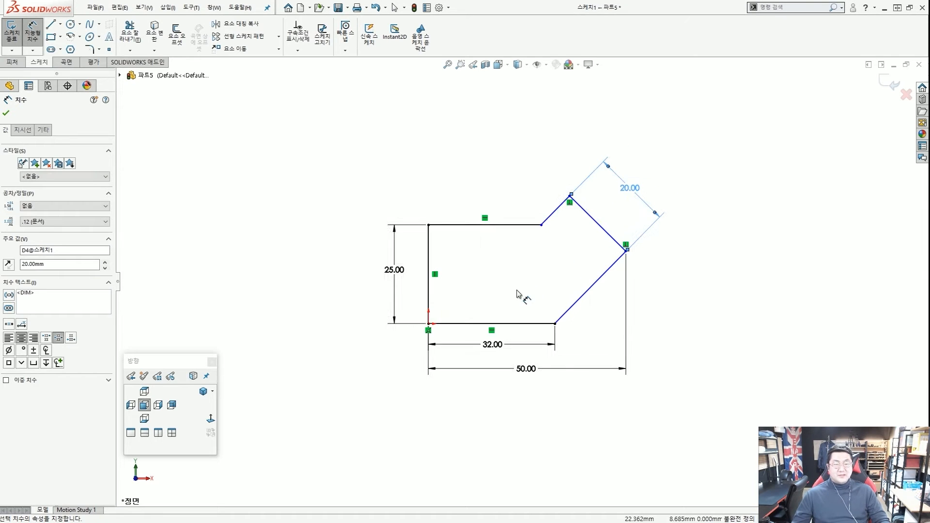
scroll(522, 292, "down", 2)
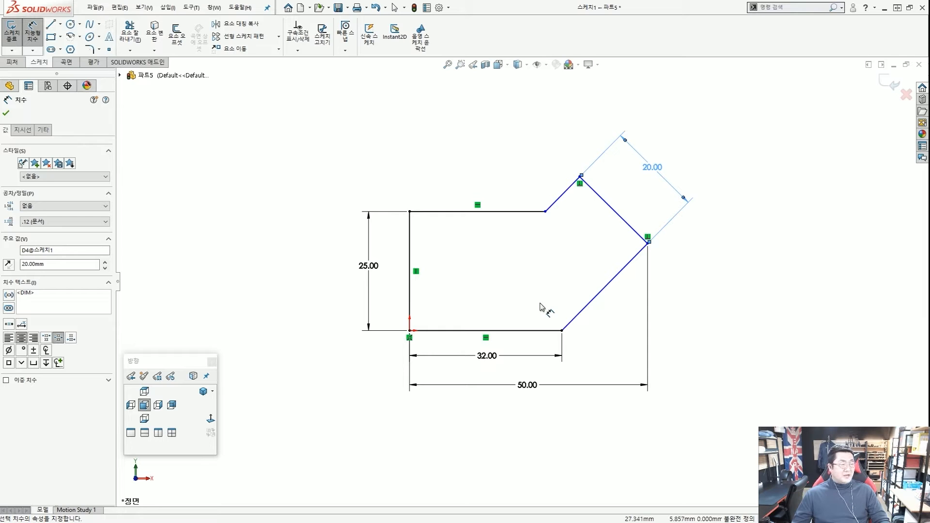
scroll(540, 306, "down", 4)
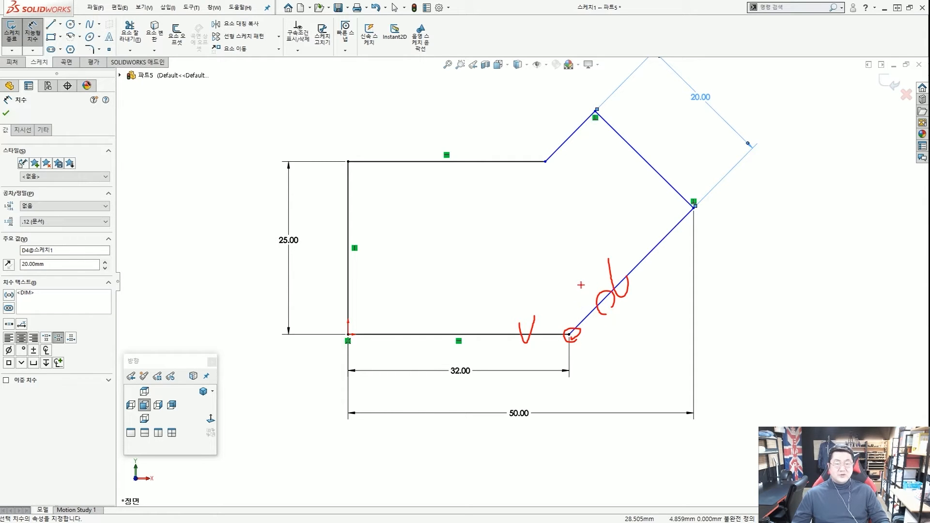
key("Escape")
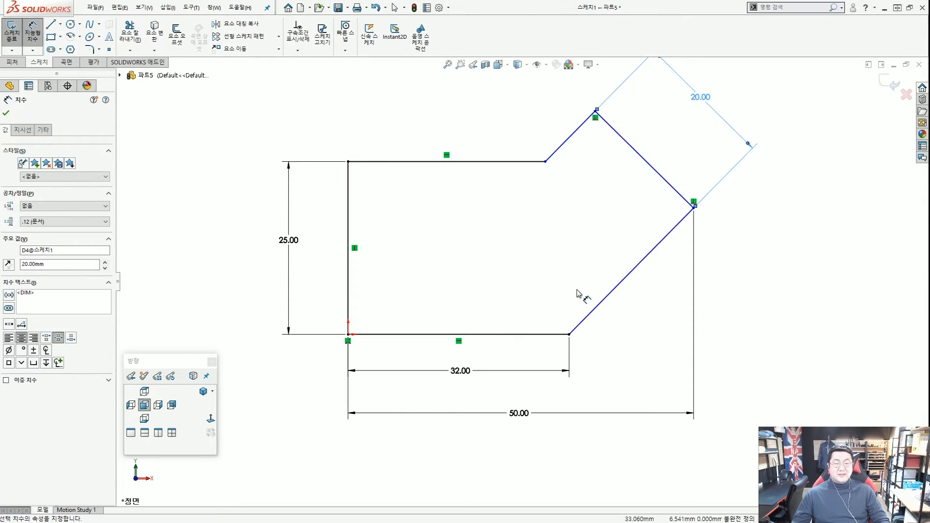
Set a 125° angle between the bottom edge and the lower slanted edge.
left_click(532, 335)
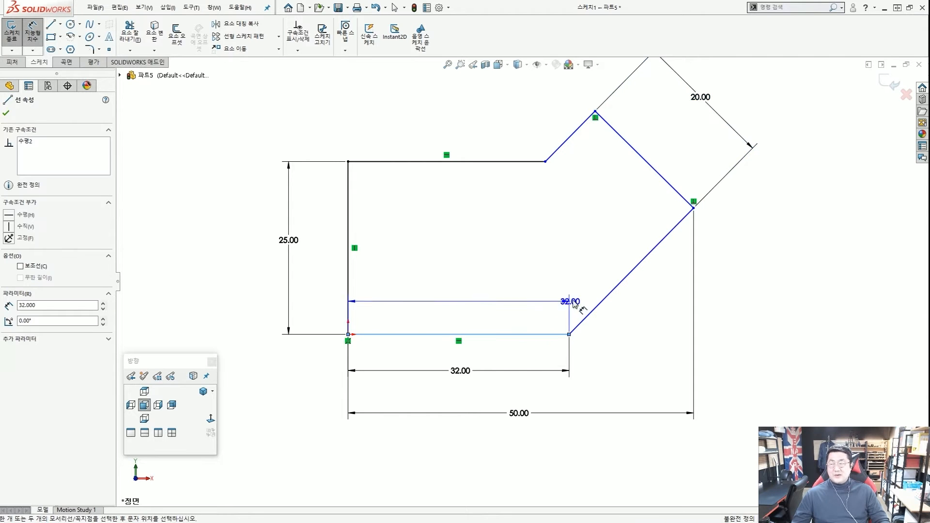
left_click(609, 297)
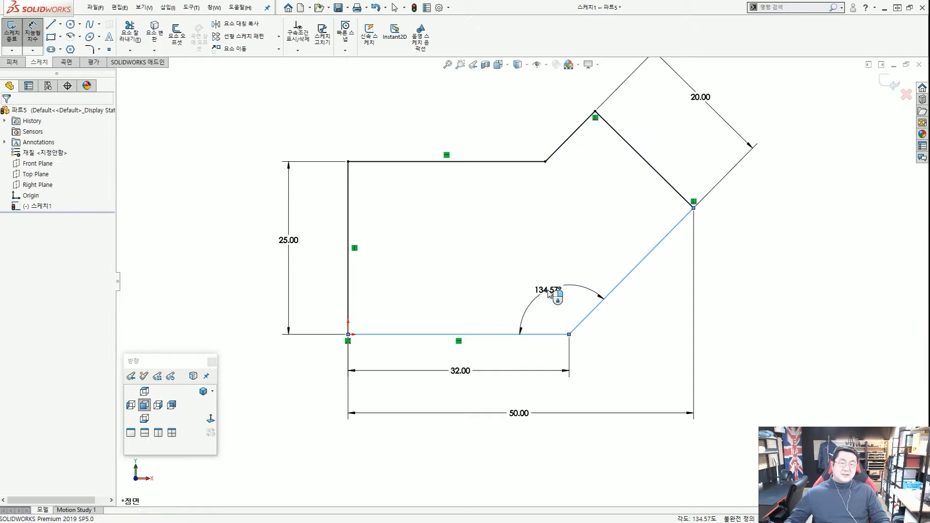
left_click(549, 295)
type("125")
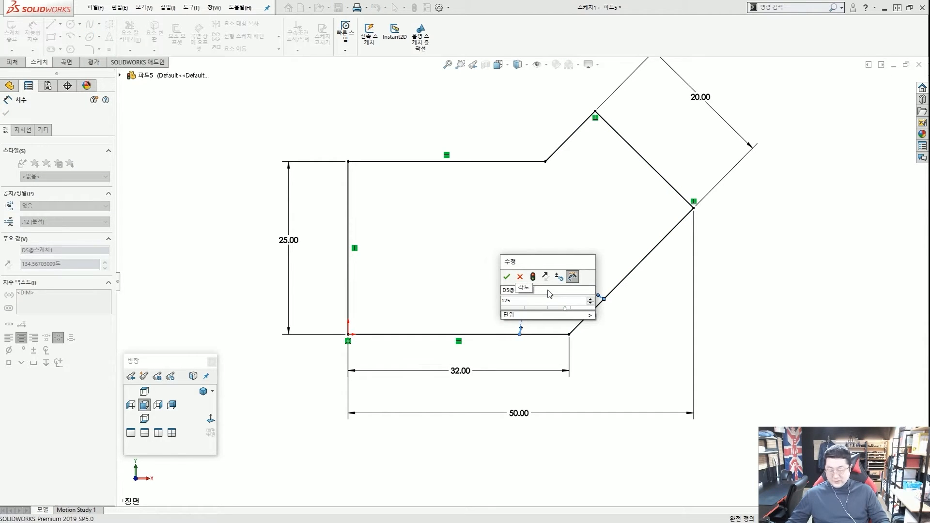
key("Return")
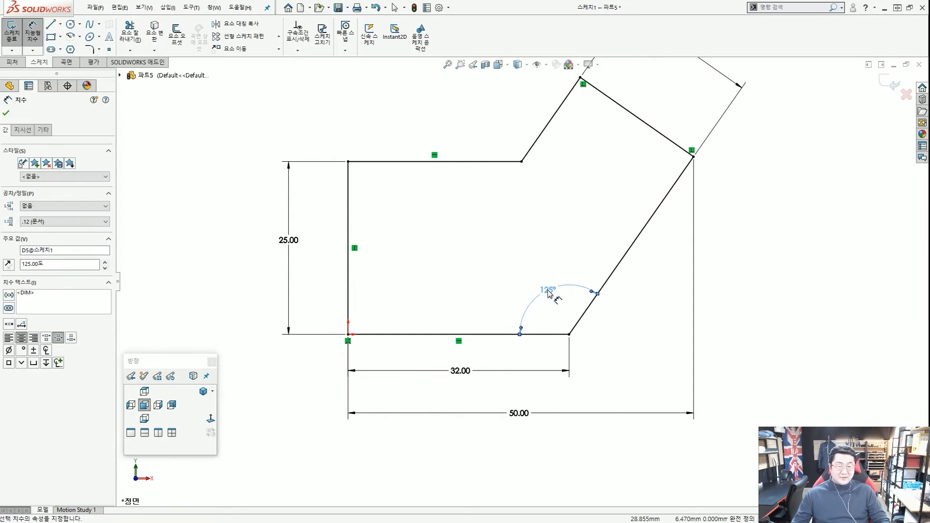
scroll(551, 294, "up", 1)
scroll(541, 241, "up", 1)
scroll(540, 241, "down", 1)
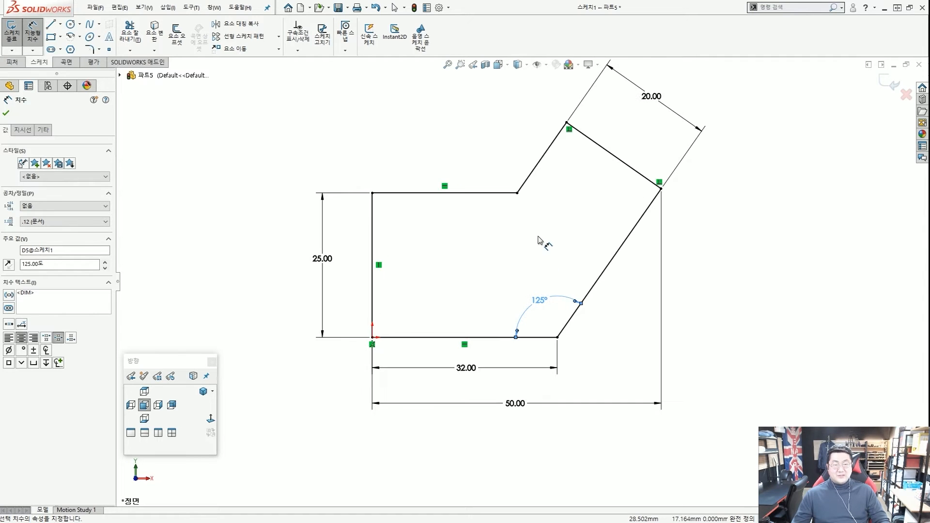
key("Escape")
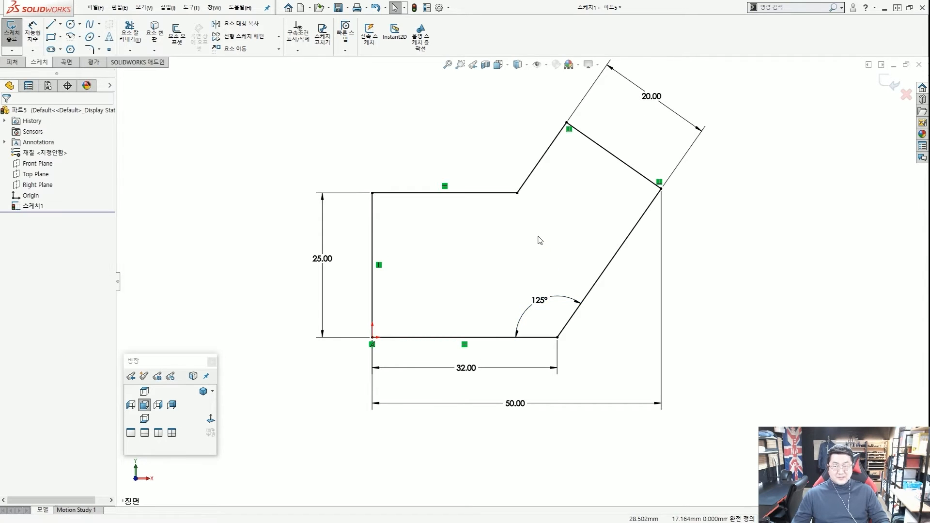
scroll(543, 274, "up", 1)
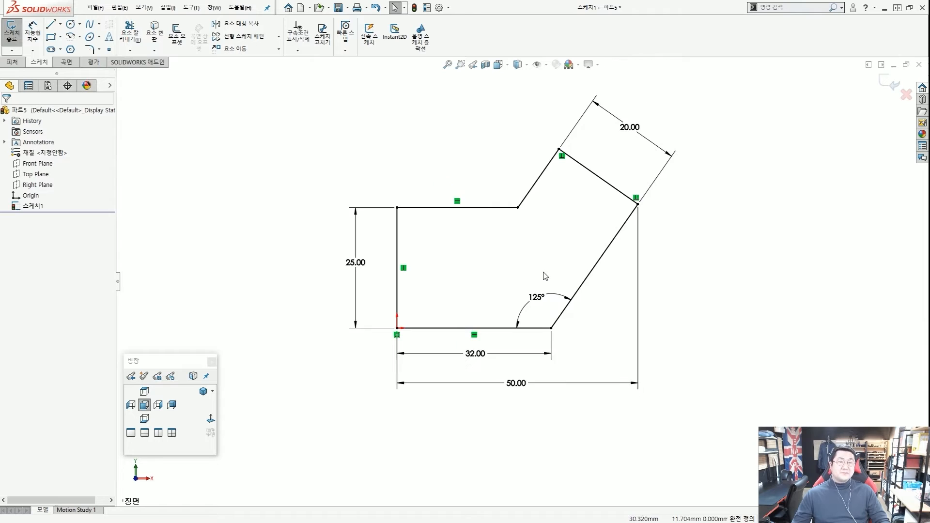
scroll(540, 268, "down", 1)
scroll(538, 266, "up", 1)
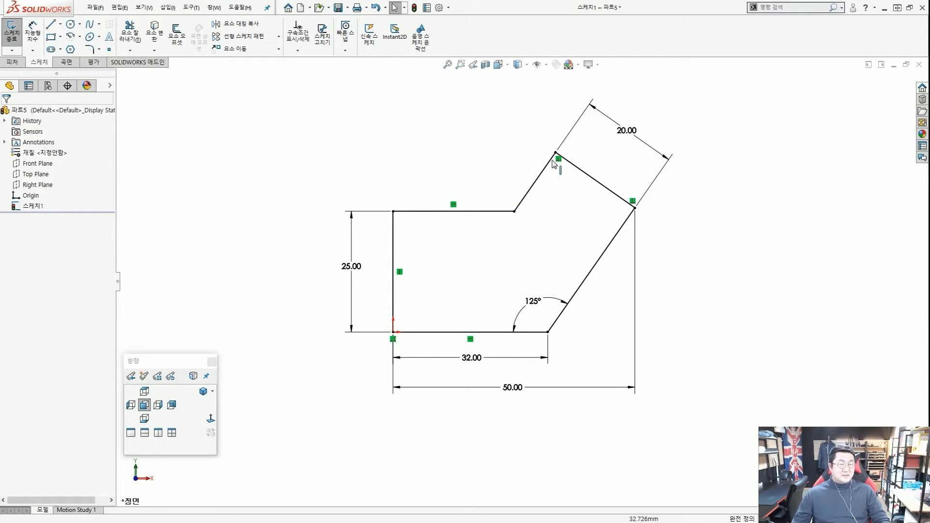
left_click(514, 212)
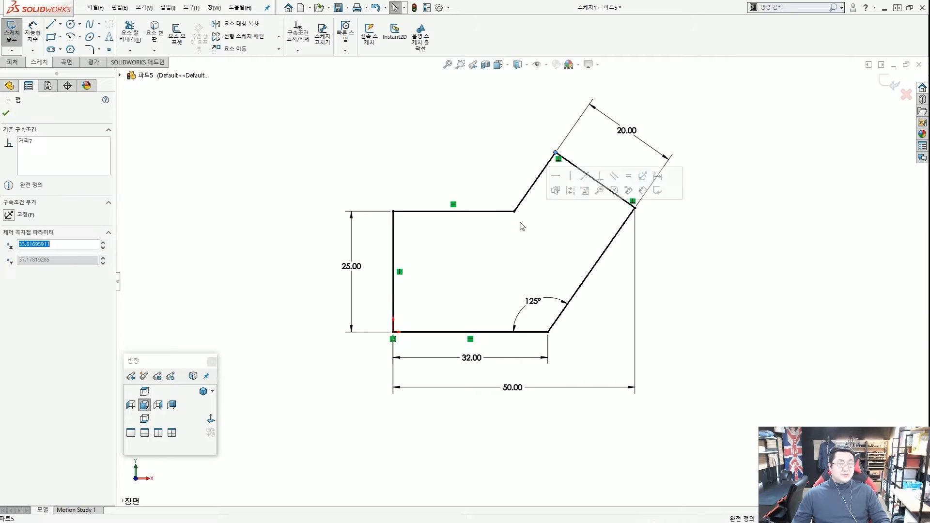
left_click(479, 258)
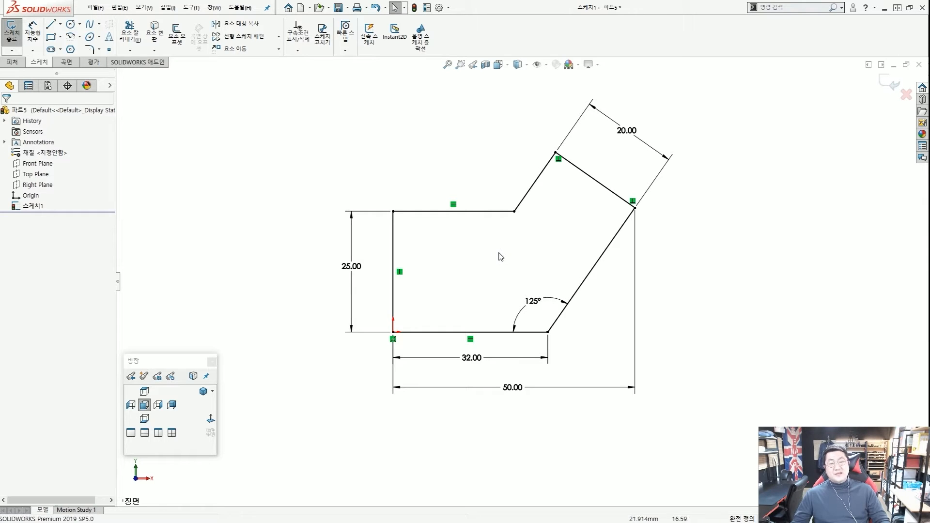
left_click_drag(363, 283, 344, 275)
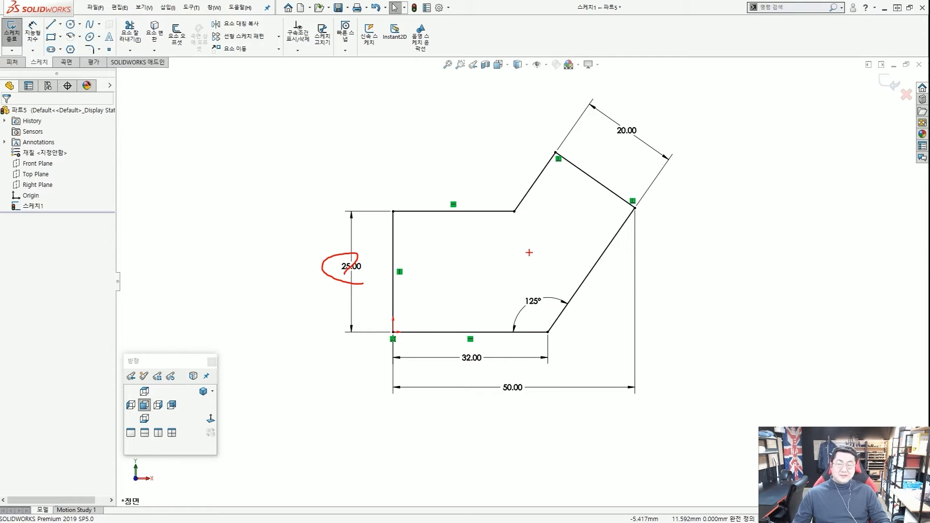
key("Escape")
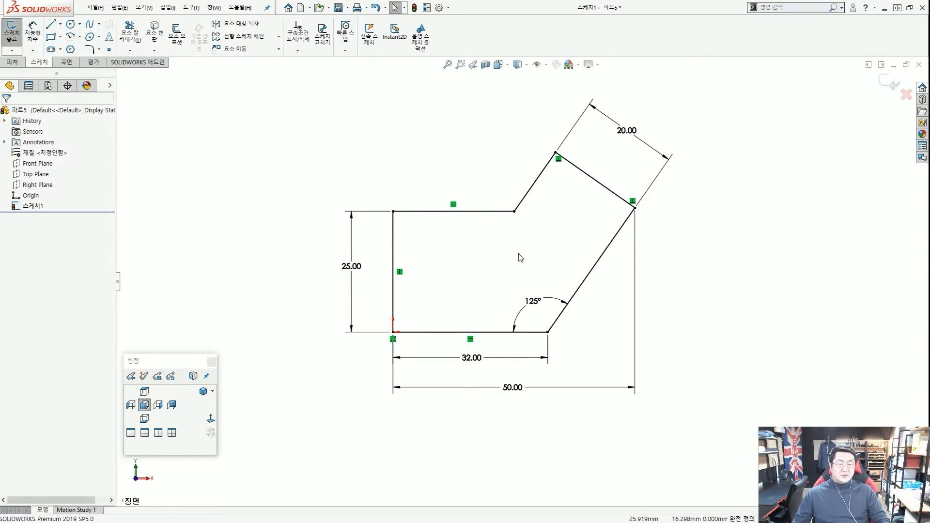
mouse_move(327, 79)
left_mouse_down("ctrl")
mouse_move(648, 343)
mouse_move(697, 428)
left_mouse_up("ctrl")
left_click_drag(782, 404, 704, 349, "ctrl+shift")
left_click_drag(775, 305, 698, 265, "ctrl+shift")
left_click_drag(753, 228, 697, 204, "ctrl+shift")
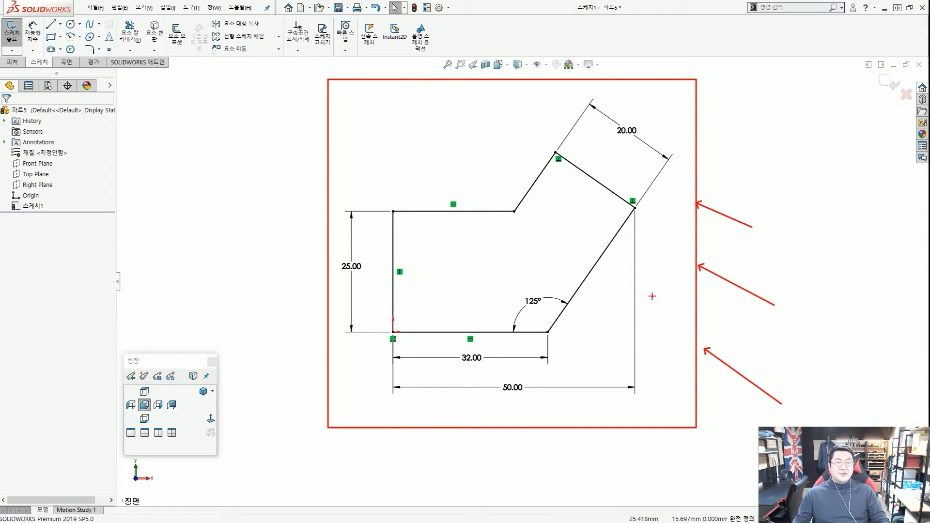
key("Escape")
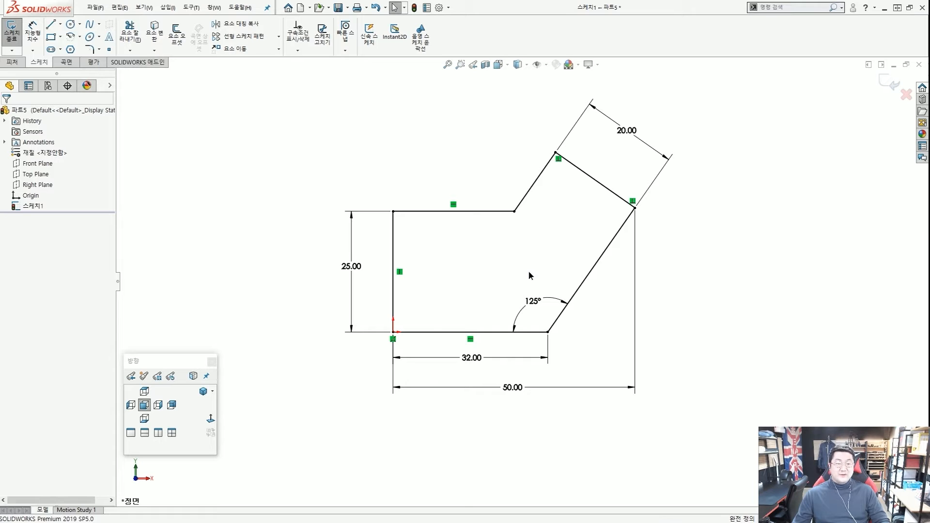
scroll(528, 286, "down", 1)
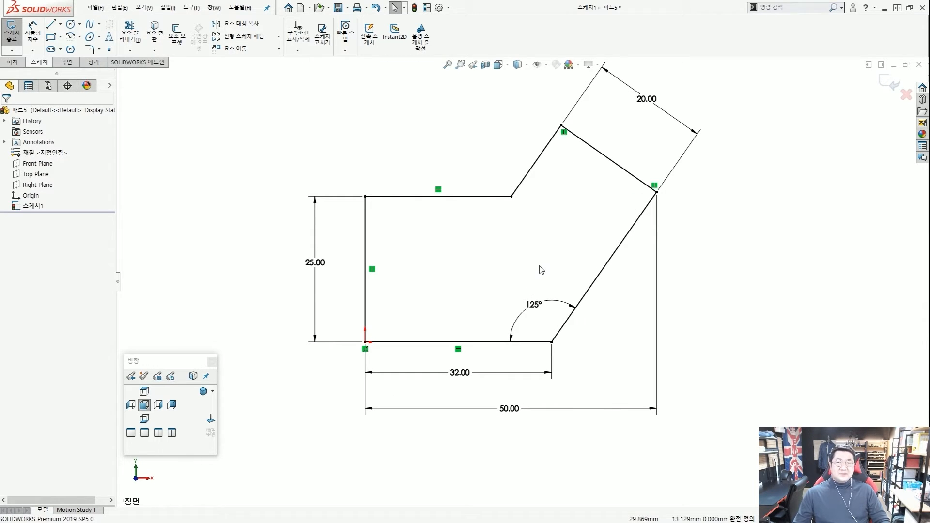
scroll(533, 305, "up", 2)
scroll(531, 294, "down", 4)
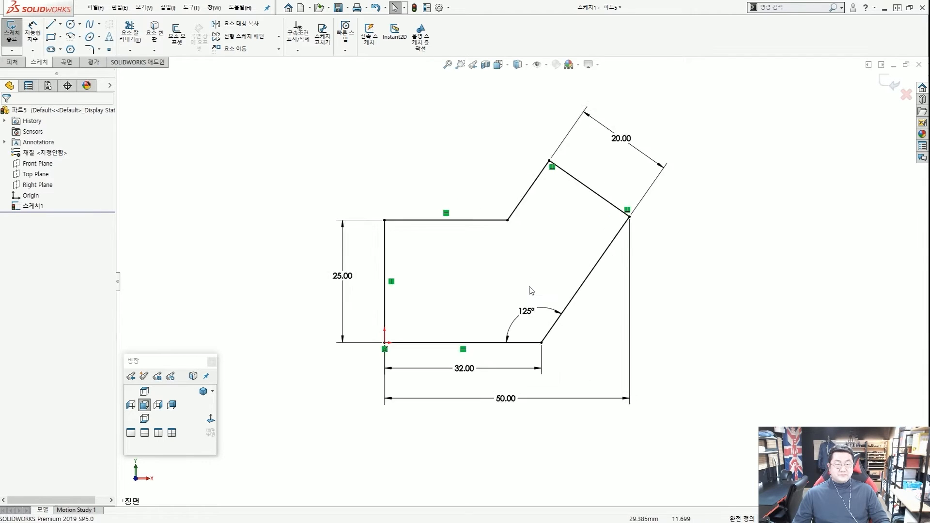
scroll(532, 340, "up", 1)
scroll(535, 325, "down", 3)
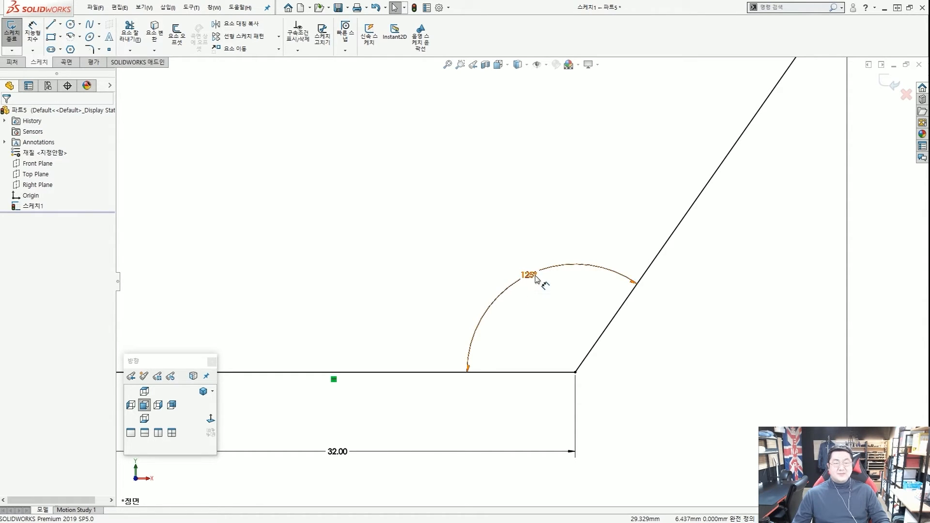
left_click(555, 297)
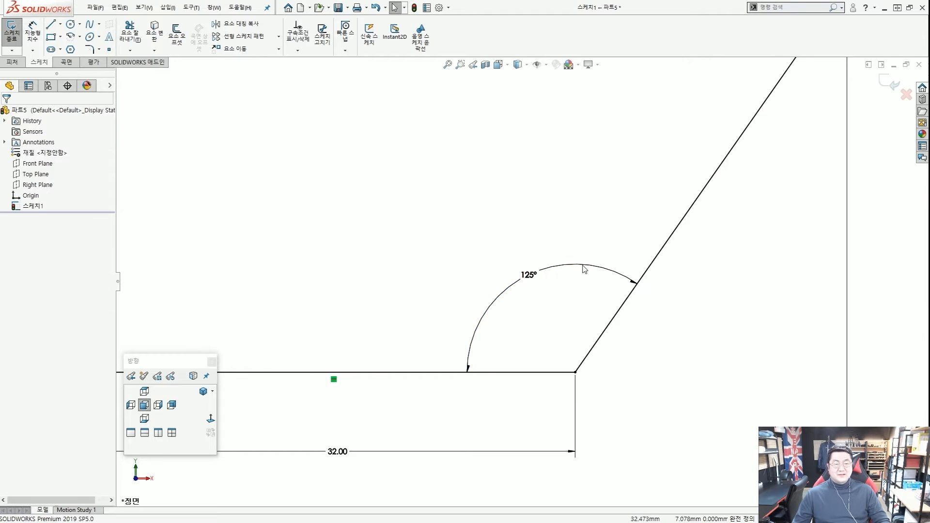
left_click(534, 281)
left_click(546, 301)
scroll(545, 300, "up", 2)
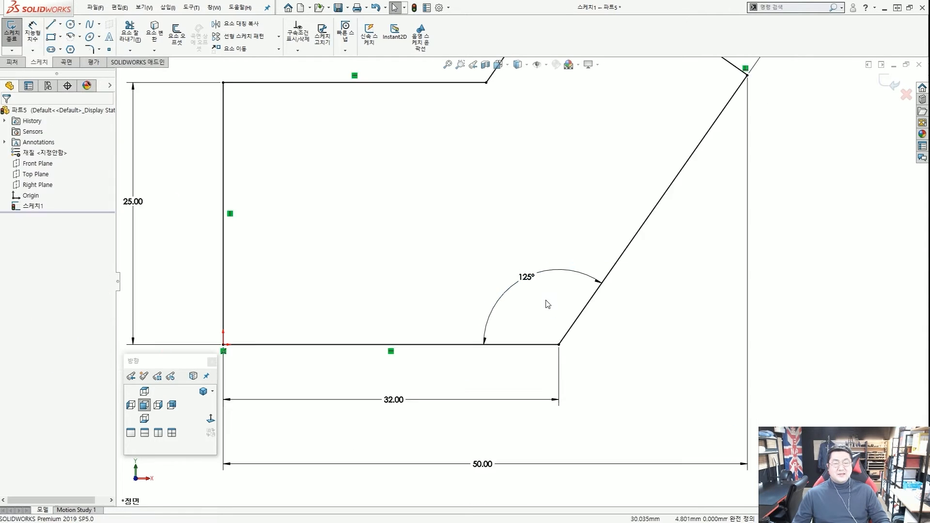
scroll(537, 283, "up", 2)
scroll(527, 273, "down", 2)
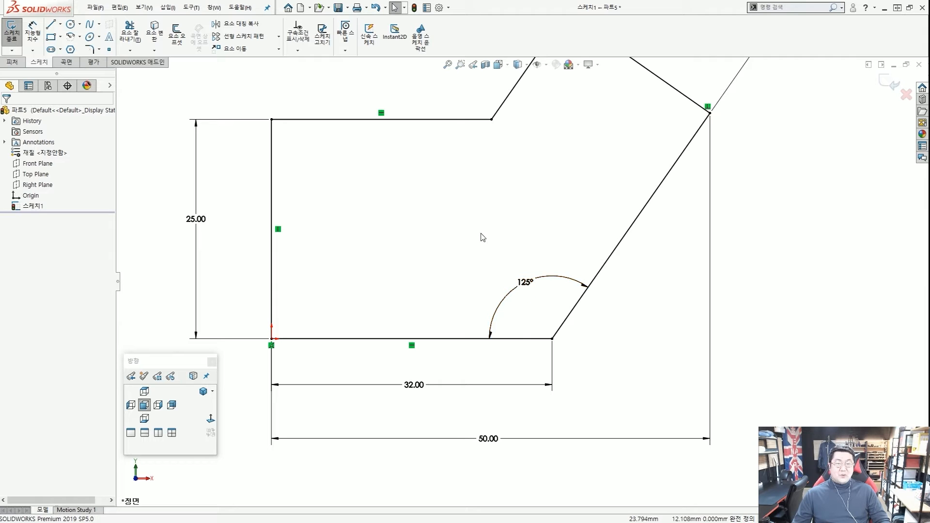
mouse_move(469, 222)
left_mouse_down()
mouse_move(518, 278)
mouse_move(474, 234)
left_mouse_up()
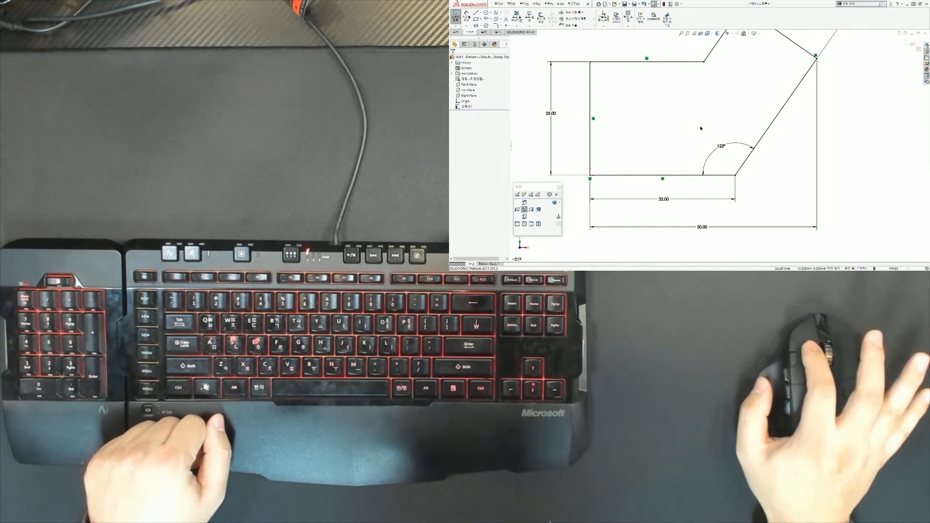
left_click_drag(709, 144, 734, 161)
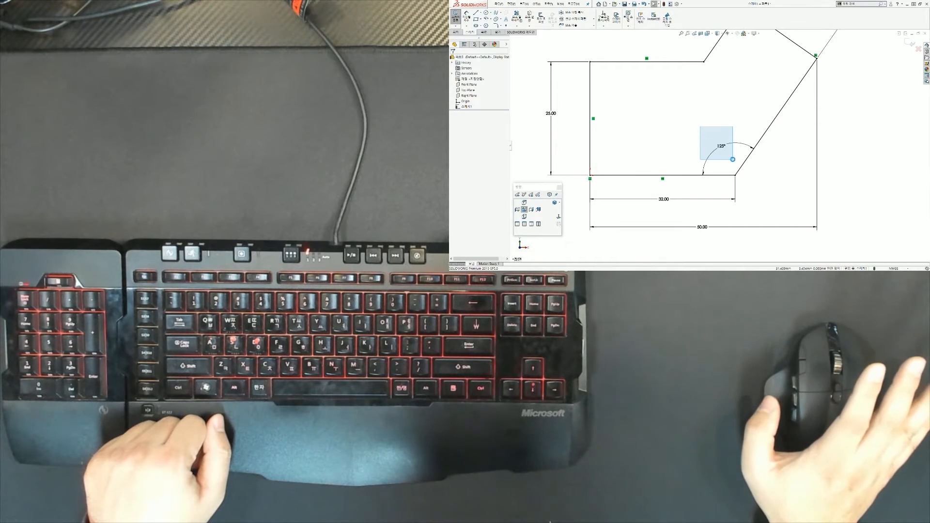
left_click_drag(732, 159, 734, 162)
left_click(732, 158)
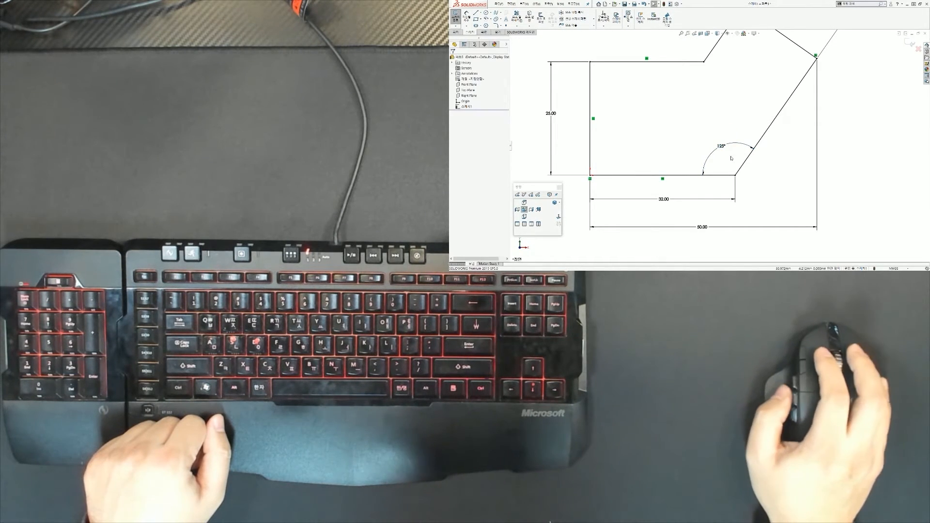
left_click_drag(731, 153, 733, 155)
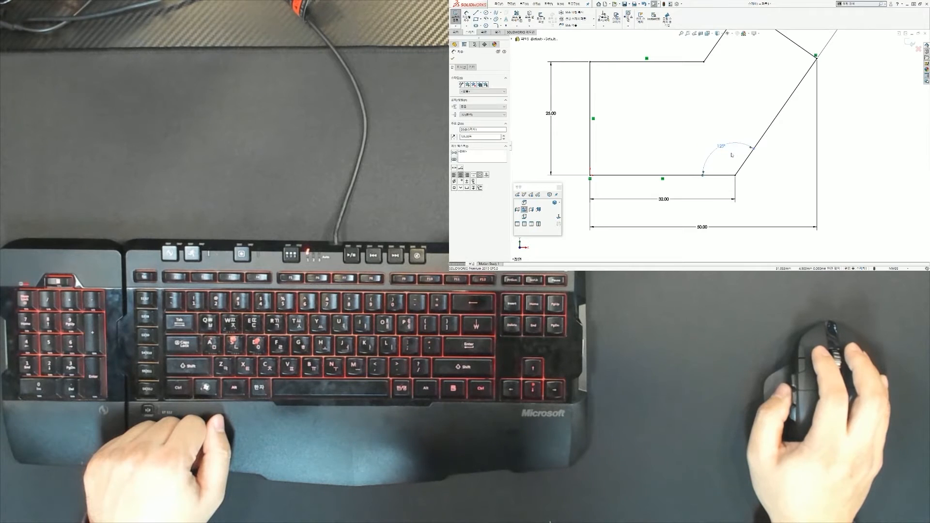
left_click(706, 136)
scroll(713, 139, "up", 7)
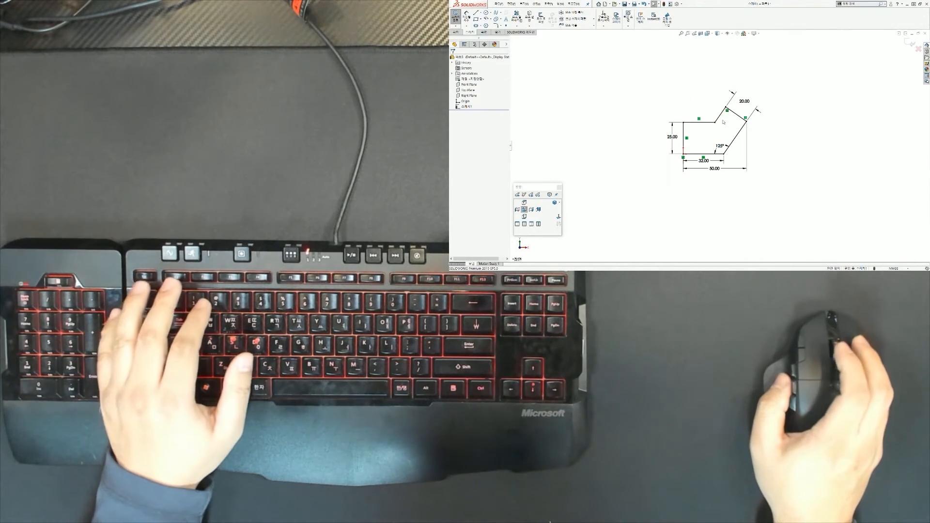
scroll(720, 143, "down", 4)
scroll(720, 143, "up", 2)
scroll(690, 93, "down", 2)
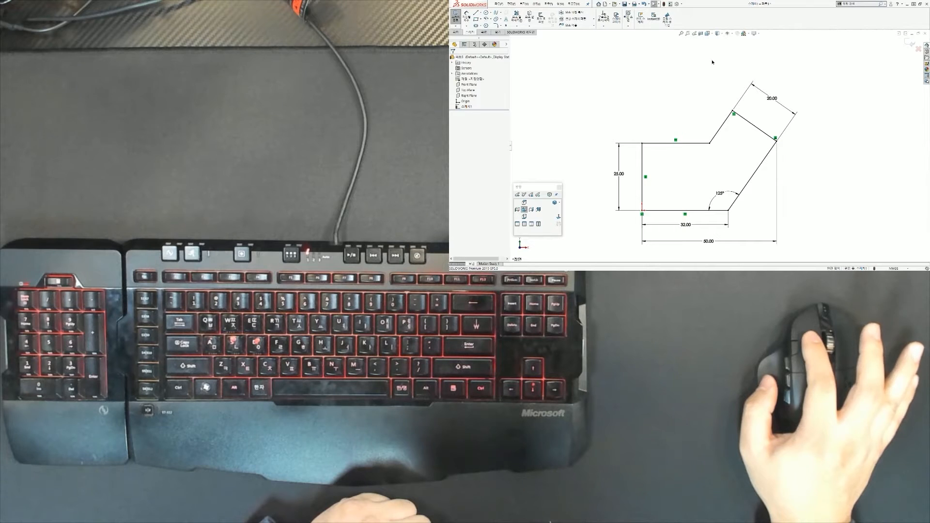
left_click_drag(712, 62, 815, 147)
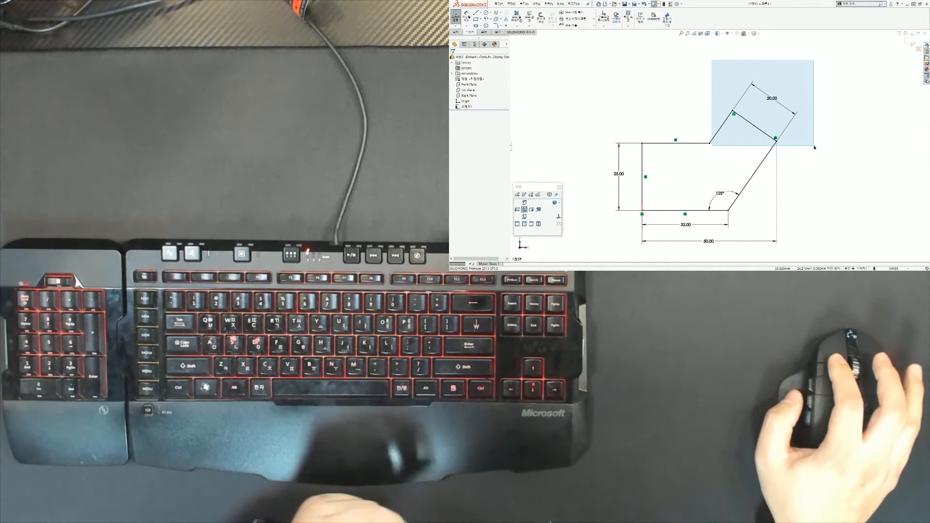
left_click_drag(815, 147, 809, 148)
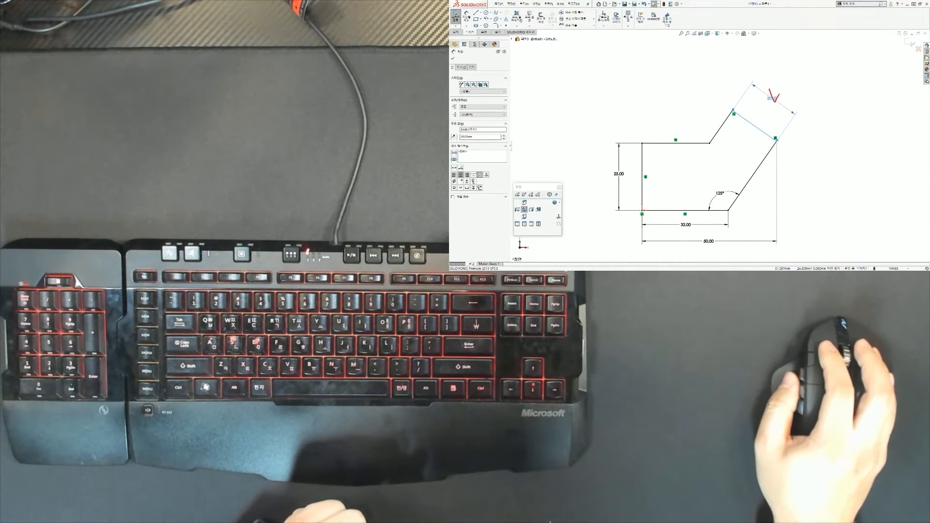
left_click_drag(754, 127, 762, 120)
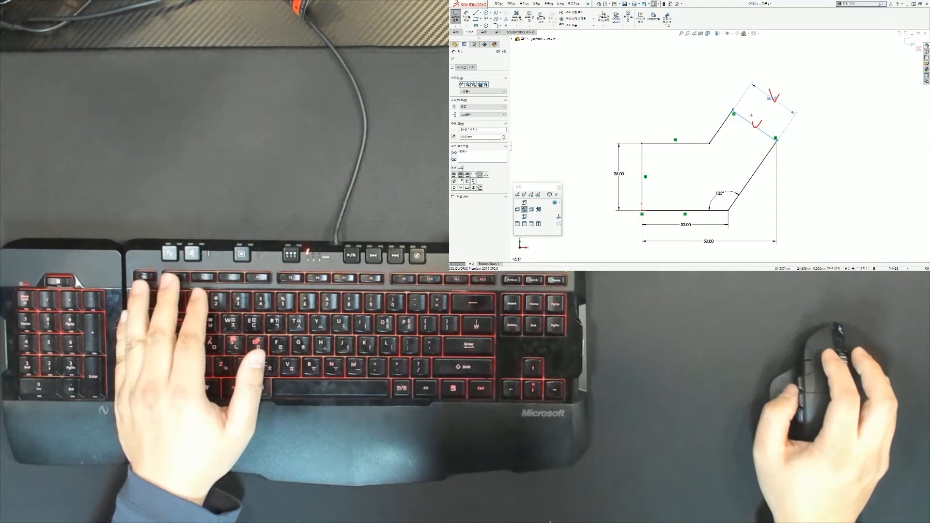
mouse_move(712, 52)
left_mouse_down("ctrl")
mouse_move(732, 78)
mouse_move(781, 99)
mouse_move(805, 150)
left_mouse_up("ctrl")
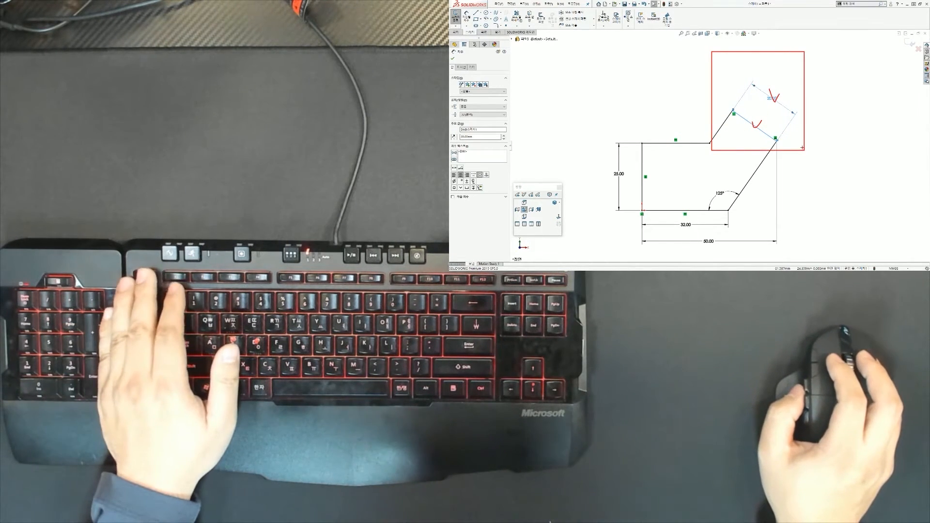
key("Escape")
key("Escape")
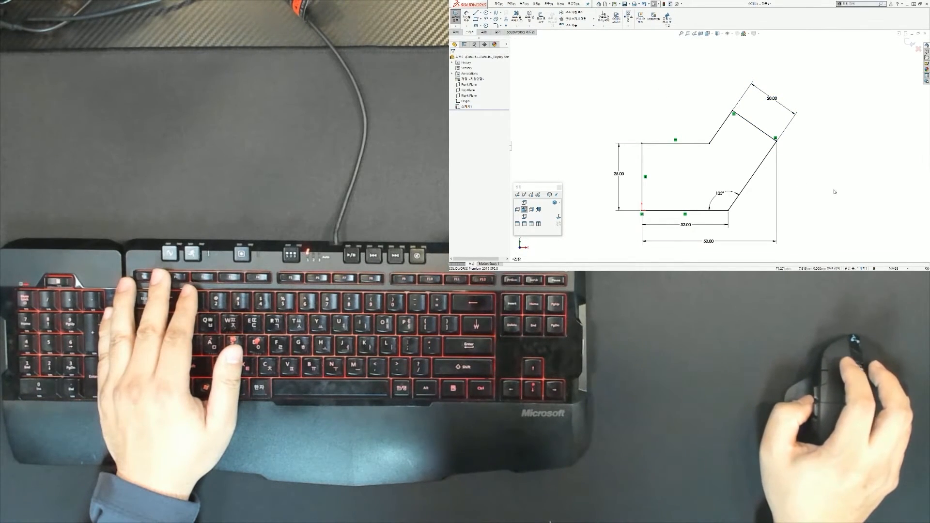
left_click_drag(835, 190, 645, 176)
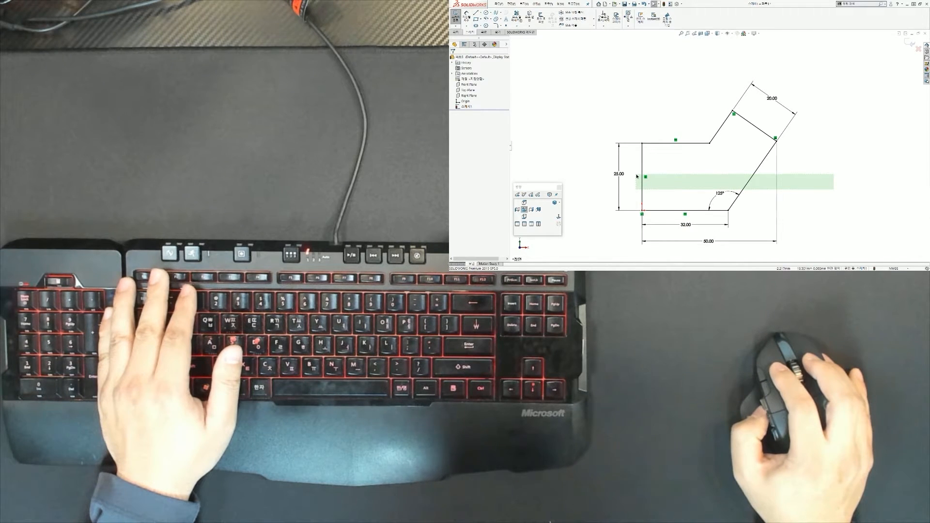
left_click_drag(637, 176, 631, 179)
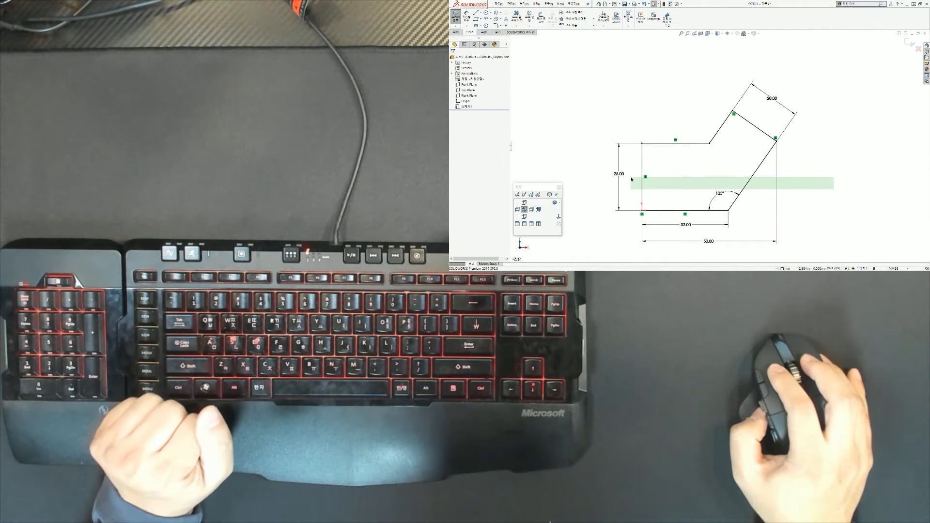
mouse_move(631, 180)
left_mouse_down()
mouse_move(894, 194)
mouse_move(636, 172)
left_mouse_up()
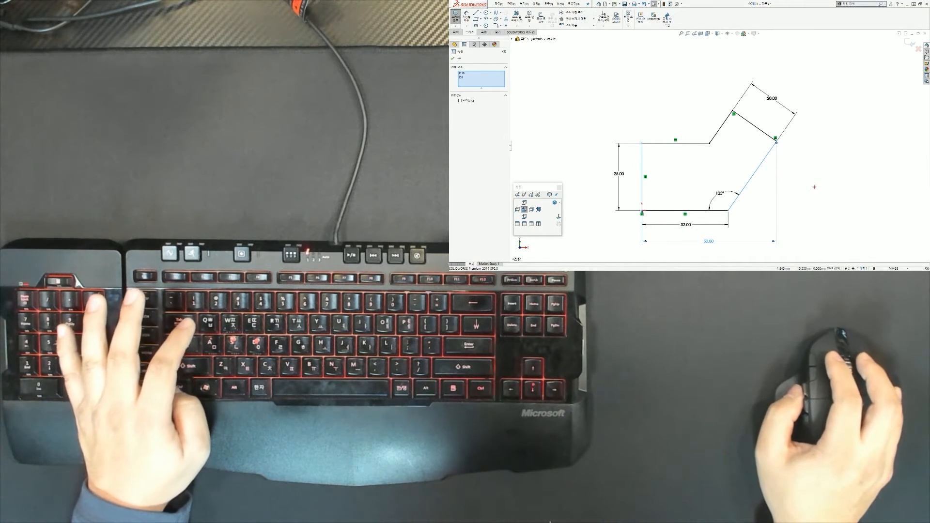
left_click_drag(812, 187, 631, 174)
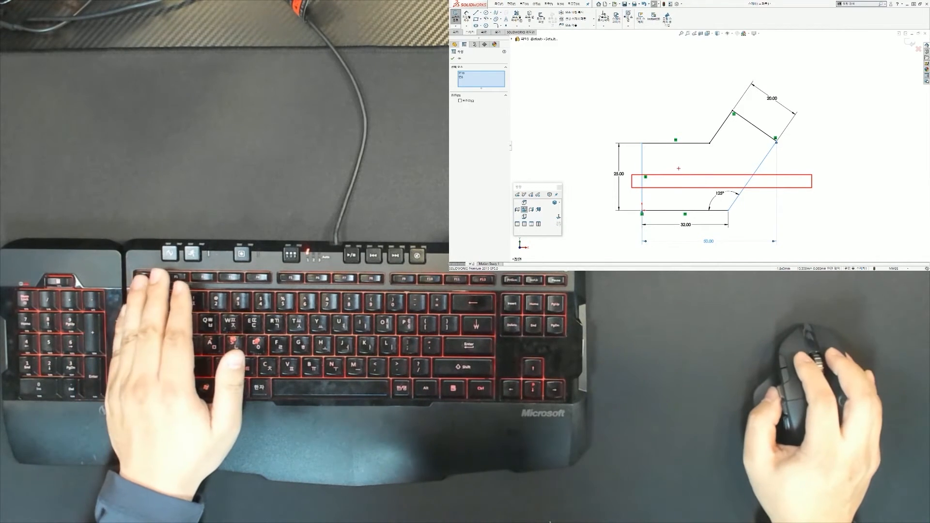
key("Escape")
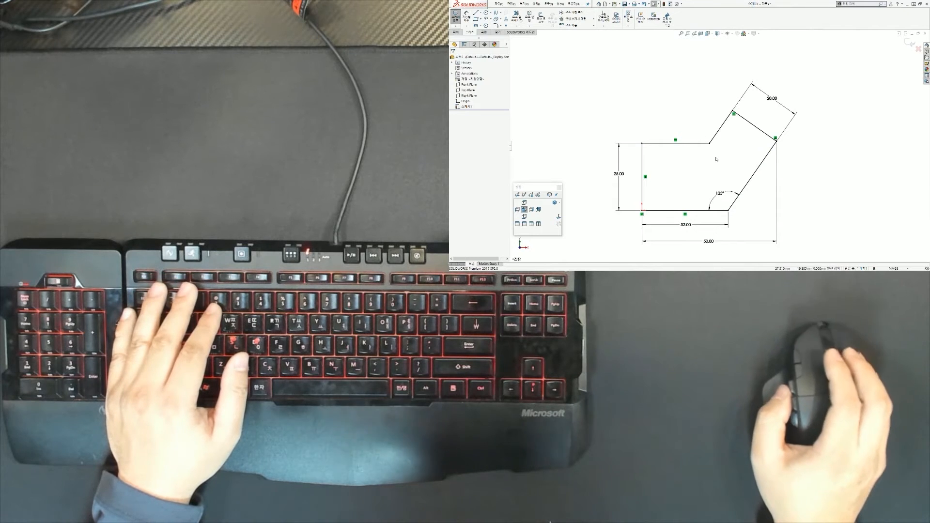
scroll(717, 161, "up", 2)
scroll(718, 174, "down", 1)
scroll(720, 161, "down", 1)
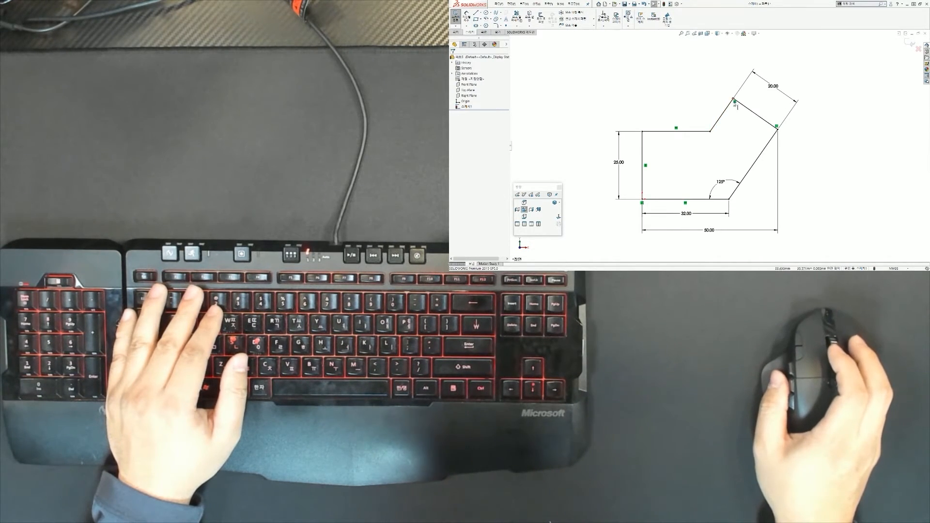
scroll(738, 110, "down", 1)
scroll(722, 147, "up", 2)
scroll(689, 155, "down", 1)
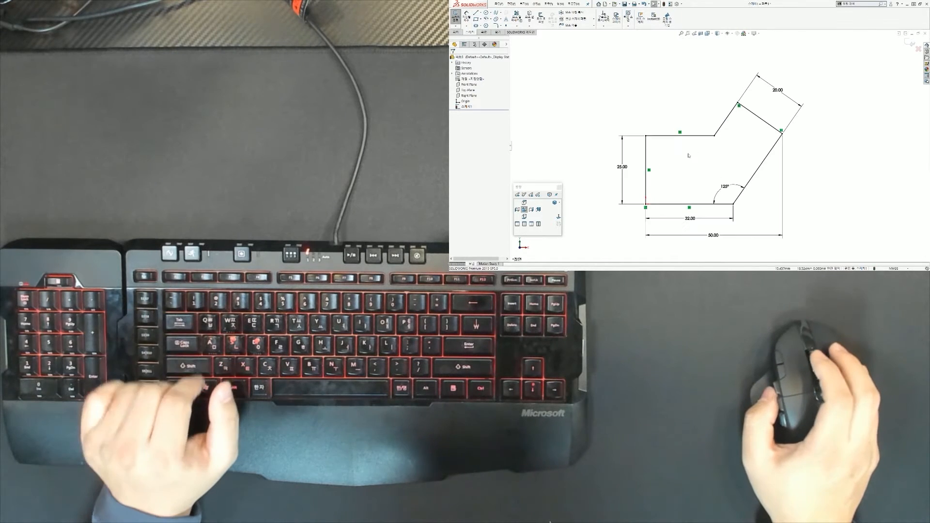
scroll(713, 138, "down", 1)
scroll(744, 119, "down", 1)
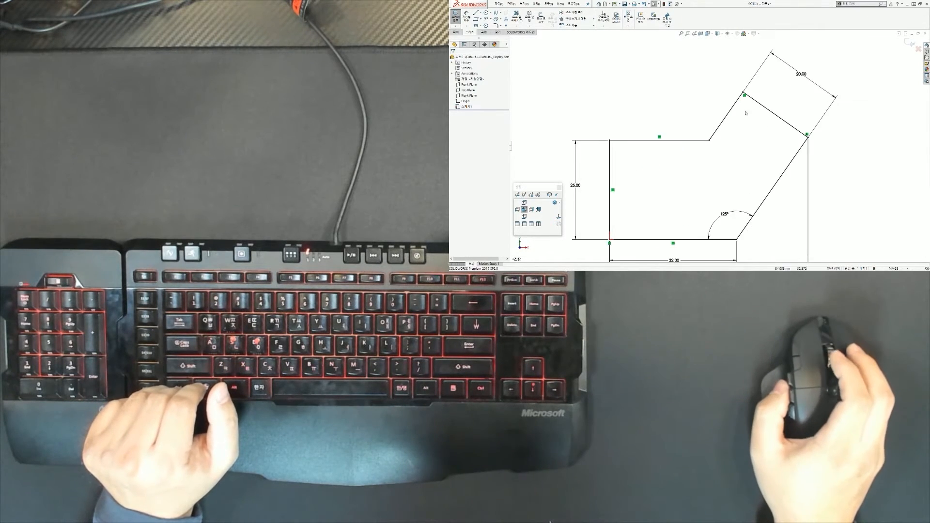
scroll(746, 113, "down", 4)
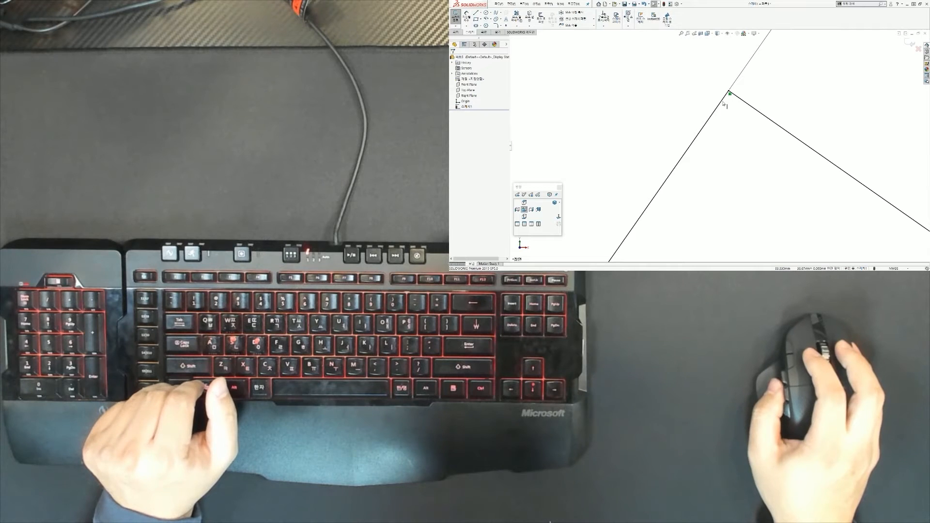
left_click(723, 104)
scroll(726, 108, "up", 1)
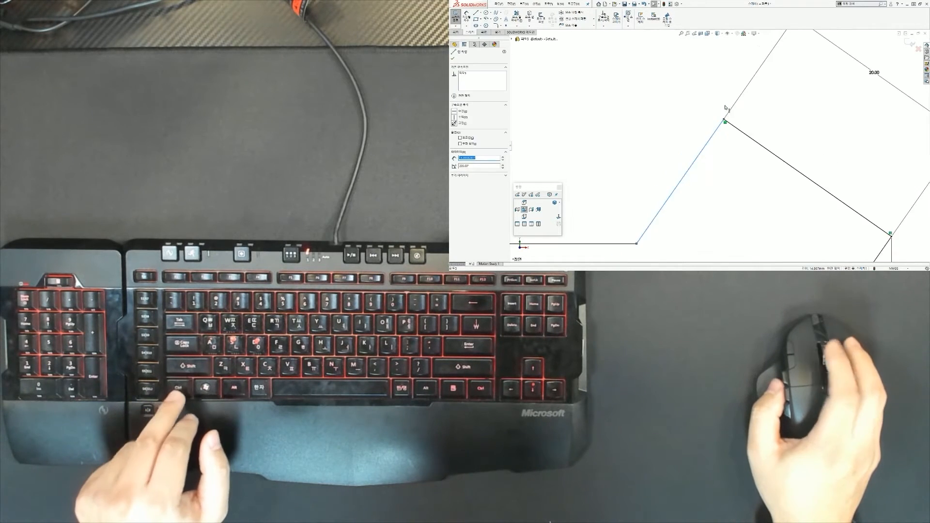
scroll(726, 108, "up", 3)
scroll(729, 141, "down", 5)
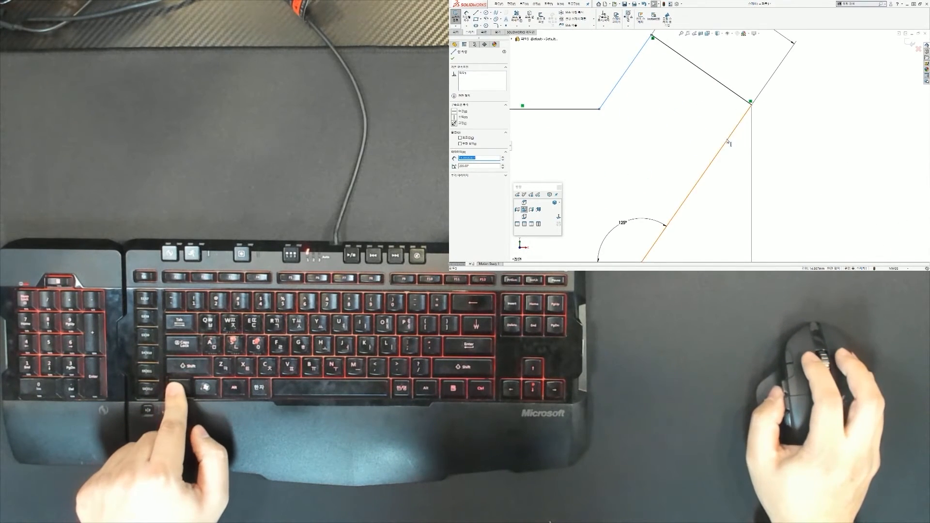
left_click(728, 140, "ctrl")
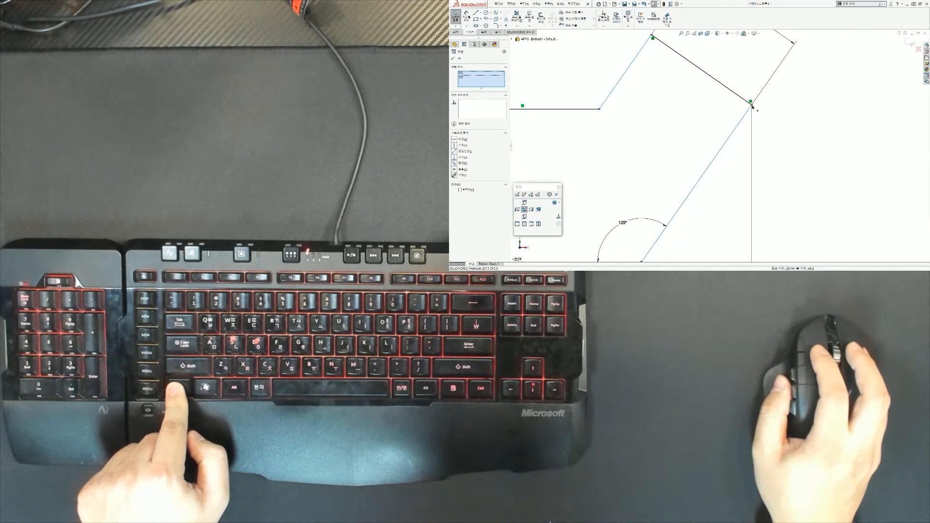
left_click(728, 91, "ctrl")
left_click(729, 91, "ctrl")
left_click(728, 91, "ctrl")
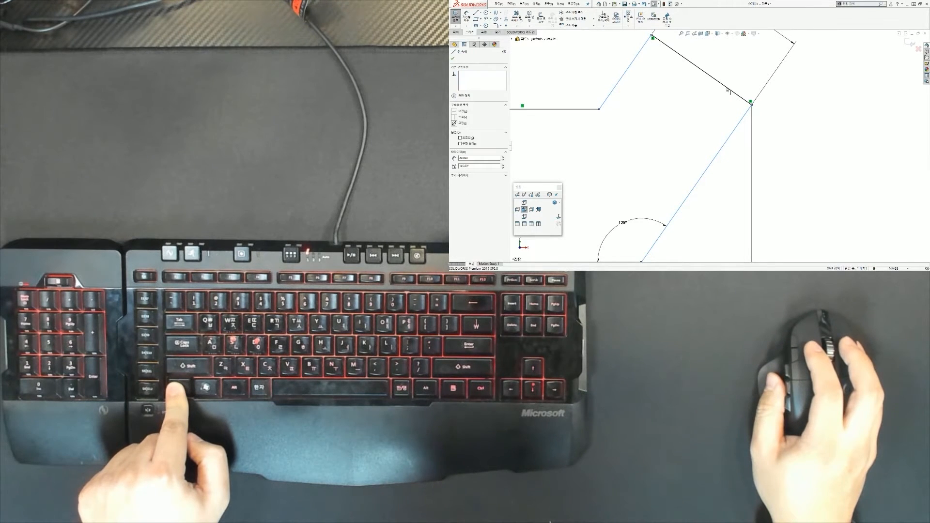
left_click(714, 80, "ctrl")
scroll(696, 80, "up", 5)
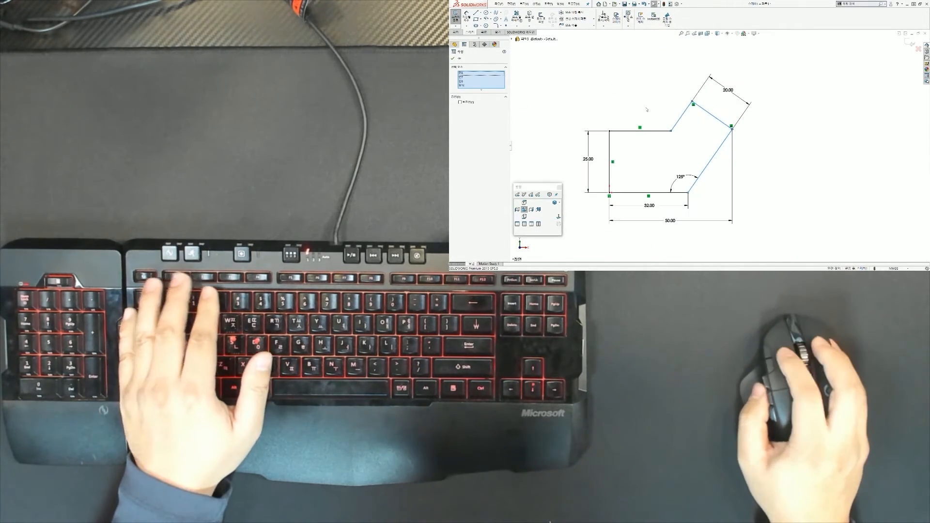
key("Escape")
scroll(662, 131, "down", 2)
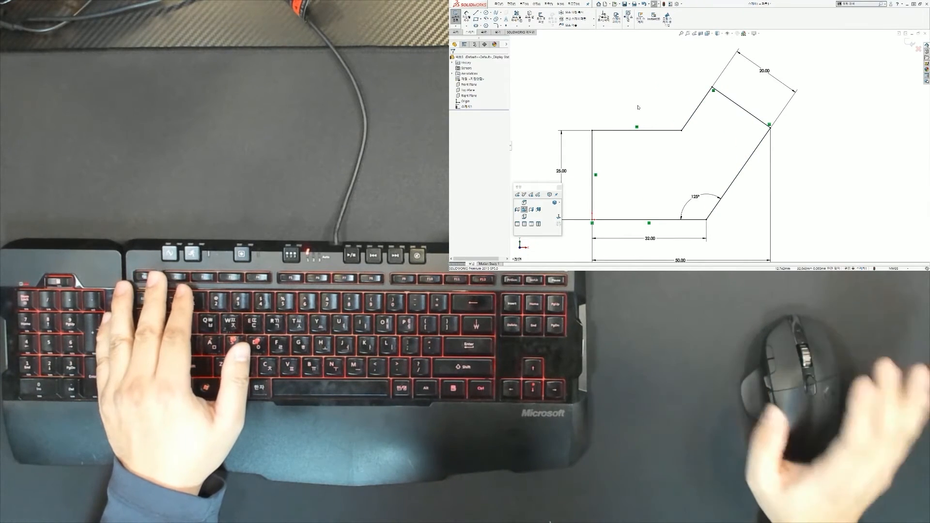
mouse_move(613, 74)
left_mouse_down()
mouse_move(669, 111)
mouse_move(619, 88)
mouse_move(641, 98)
left_mouse_up()
left_click_drag(821, 157, 532, 161)
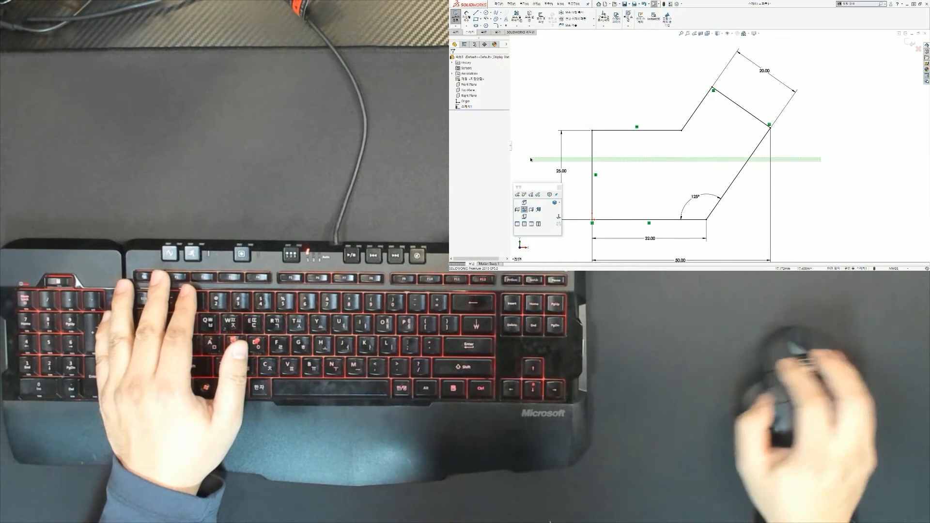
key("Escape")
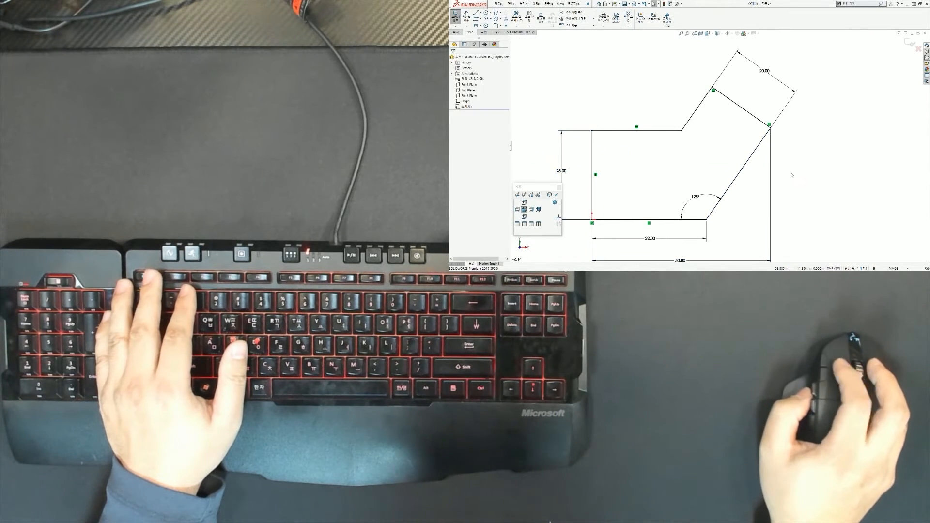
left_click_drag(808, 163, 503, 159)
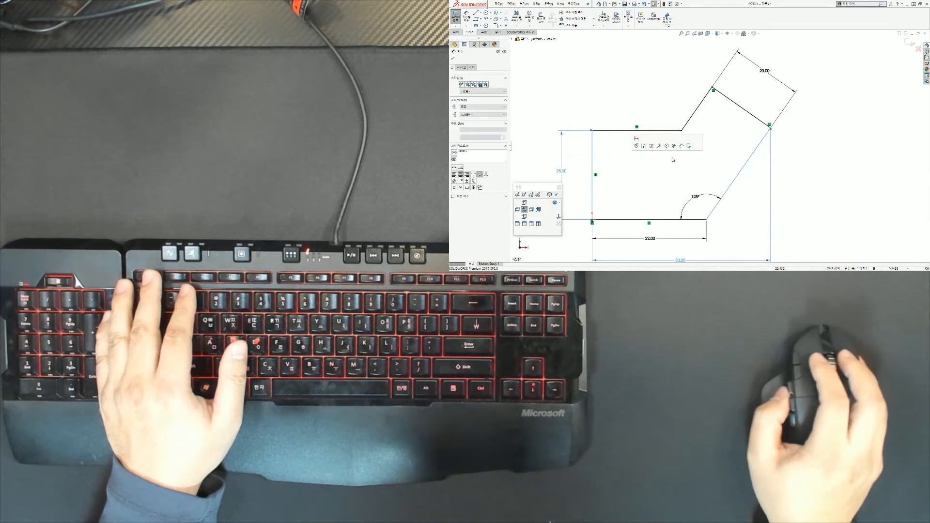
key("Escape")
left_click_drag(599, 163, 633, 153)
mouse_move(678, 170)
left_mouse_down()
mouse_move(699, 144)
mouse_move(702, 161)
left_mouse_up()
key("Escape")
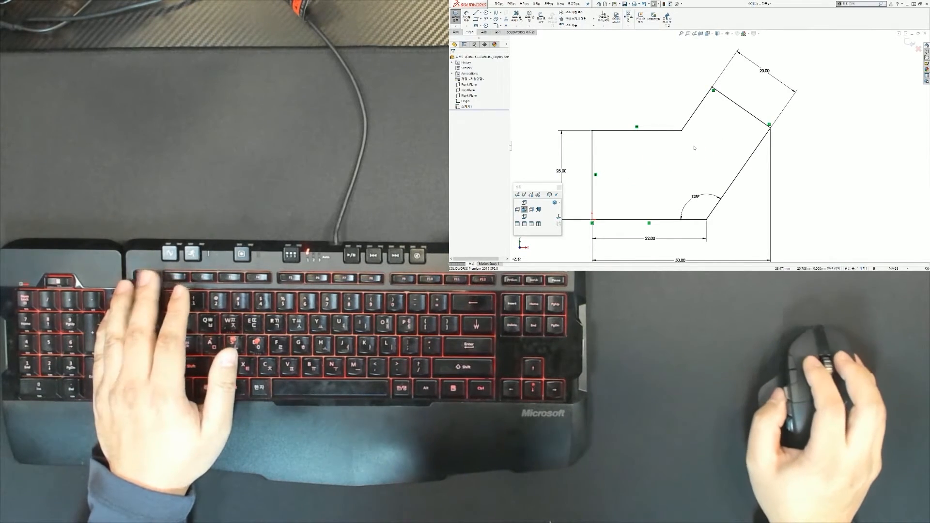
key("z")
key("z")
key("shift+z")
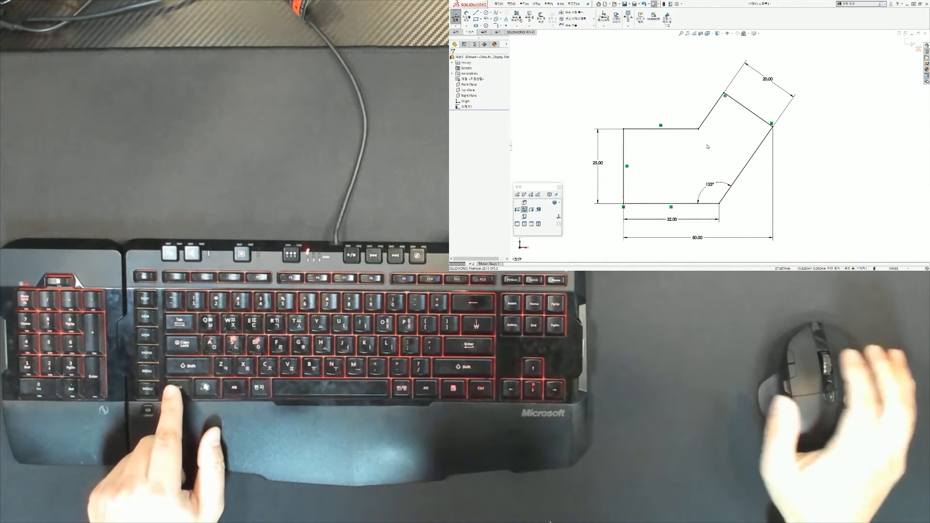
left_click(717, 108)
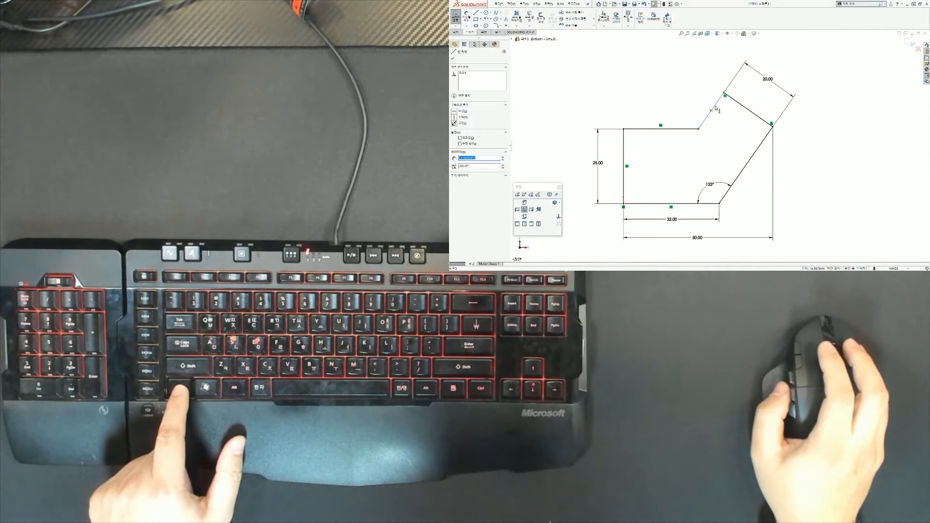
left_click(745, 108, "ctrl")
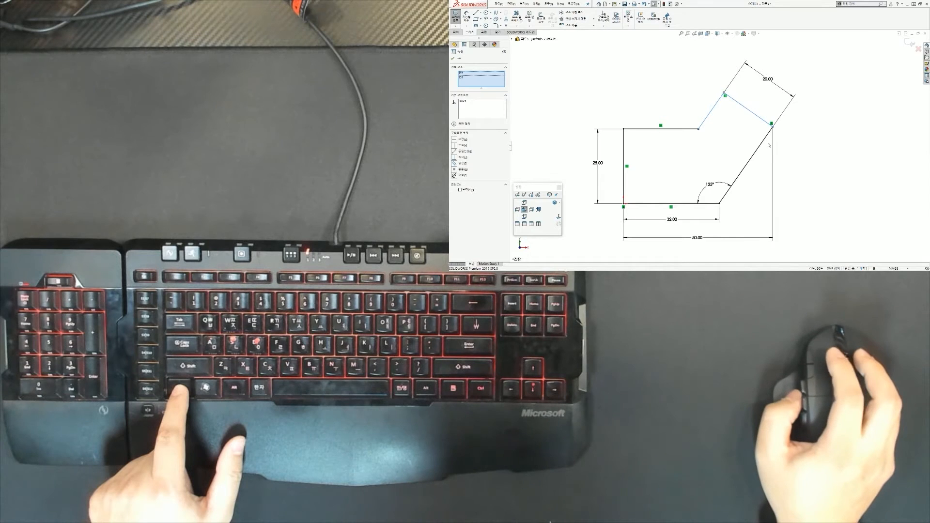
left_click(765, 141, "ctrl")
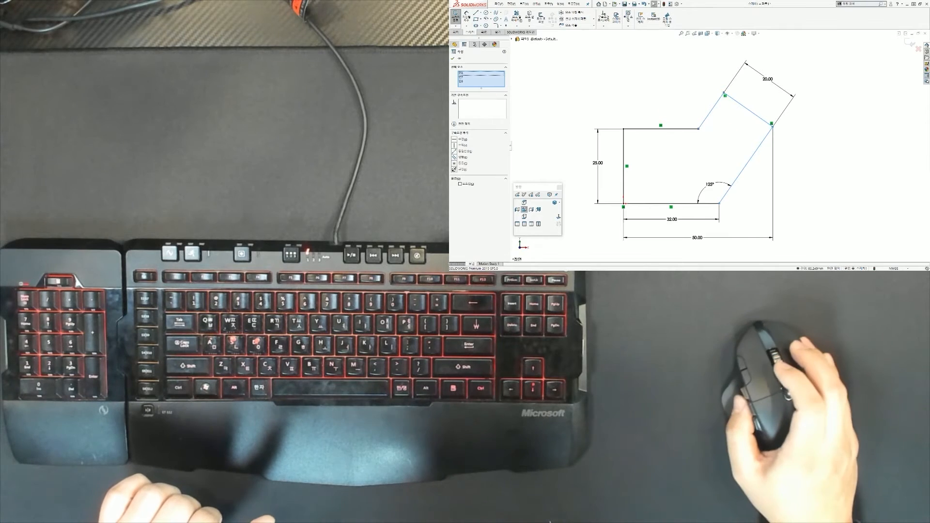
left_click_drag(447, 80, 474, 99)
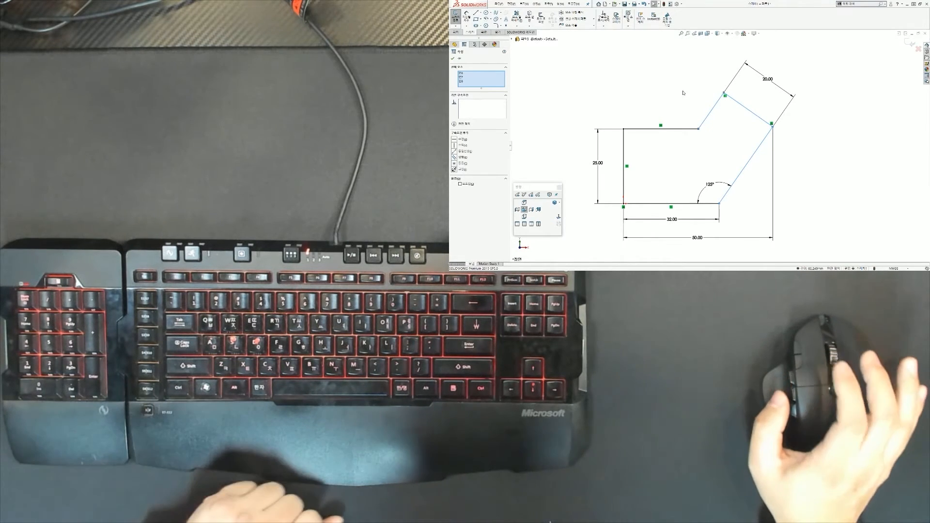
left_click(684, 93)
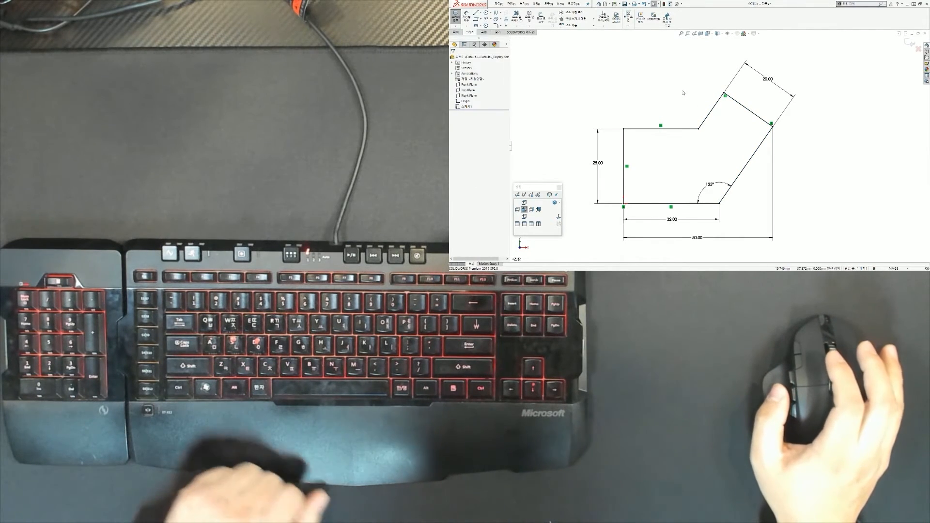
left_click(720, 105, "ctrl")
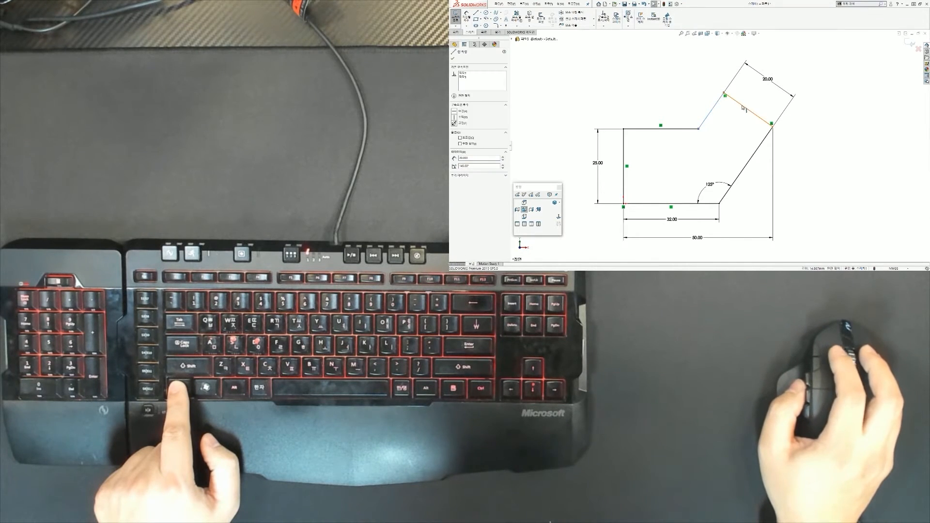
left_click(762, 140, "ctrl")
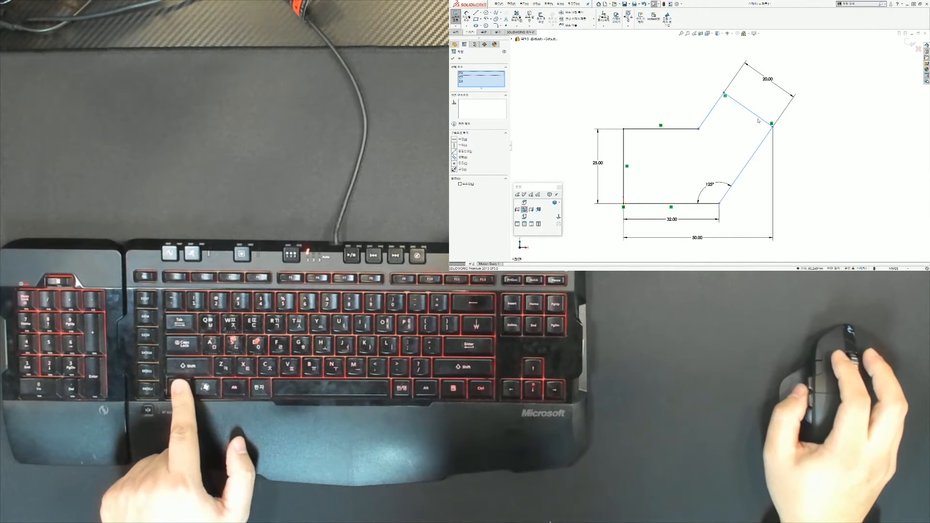
left_click(760, 119, "ctrl")
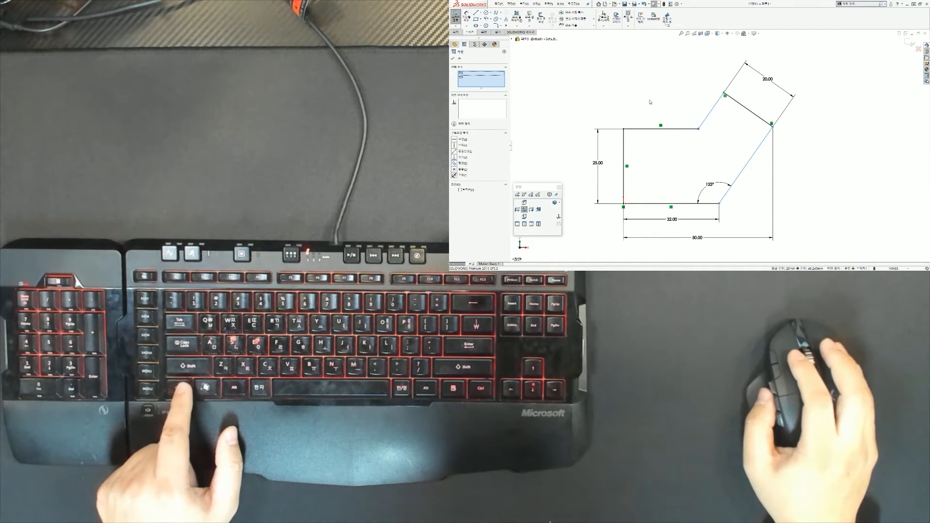
left_click(690, 114)
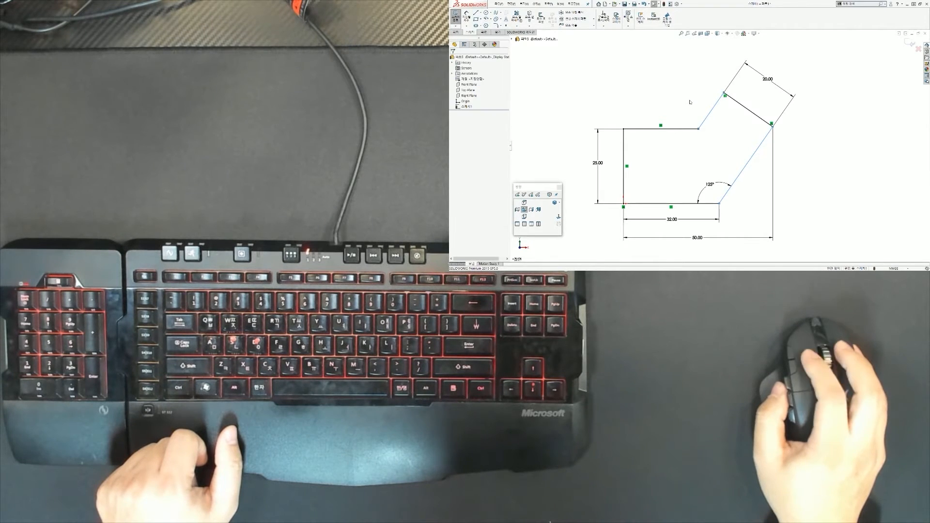
scroll(688, 118, "up", 2)
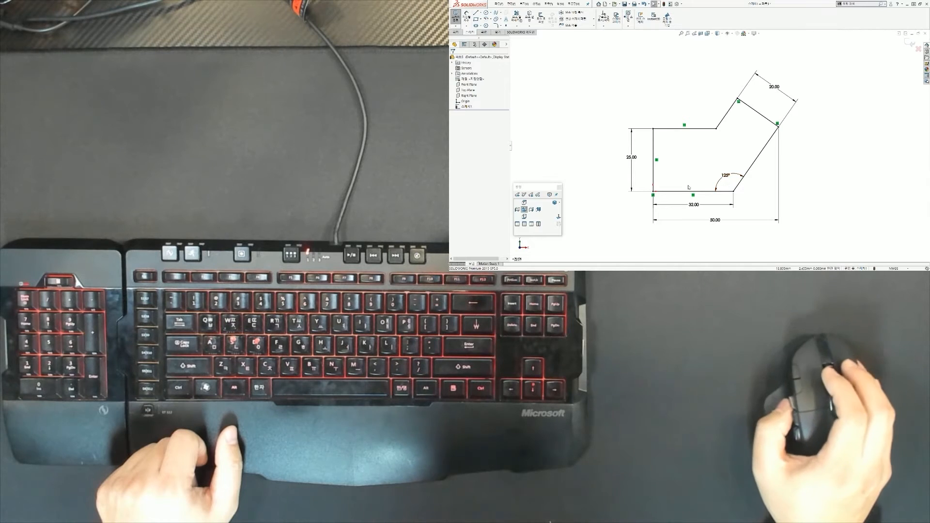
scroll(688, 193, "down", 3)
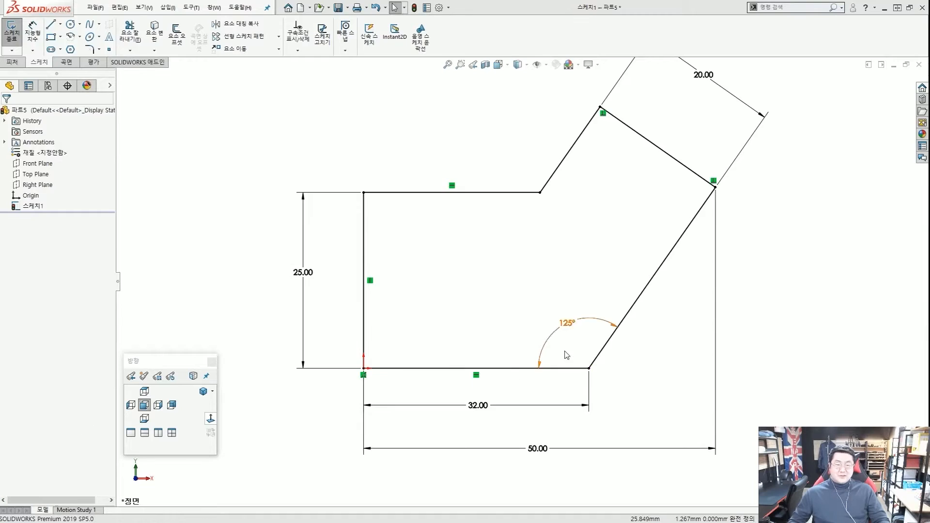
scroll(742, 182, "down", 6)
key("ctrl+b")
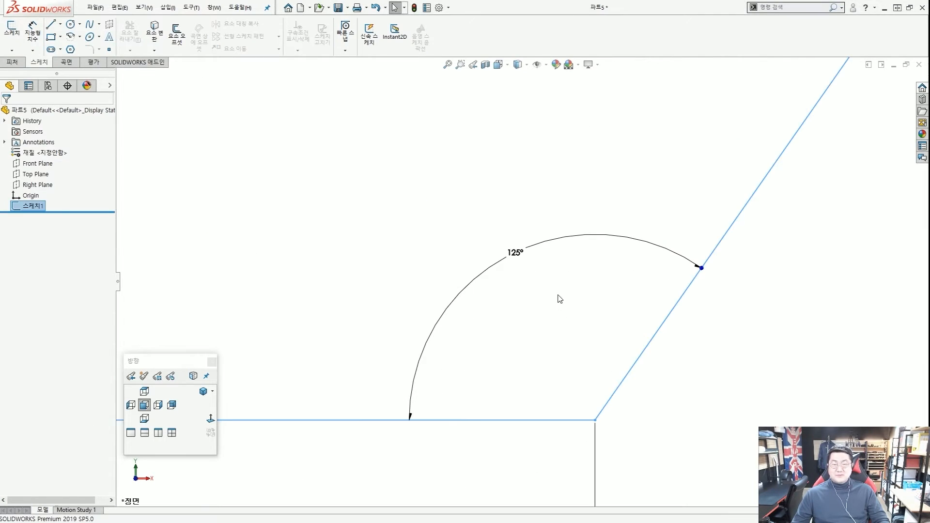
left_click_drag(558, 296, 460, 218)
scroll(631, 286, "up", 2)
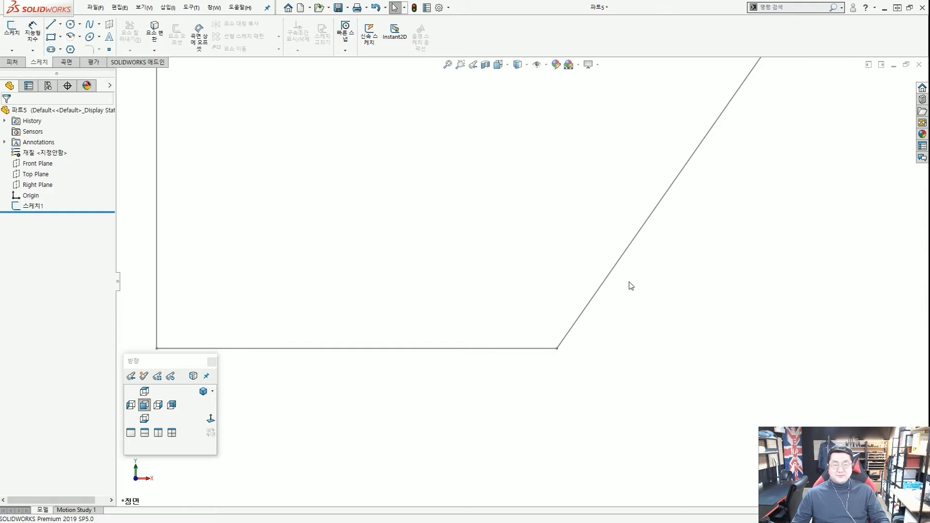
double_click(625, 254)
scroll(566, 421, "down", 4)
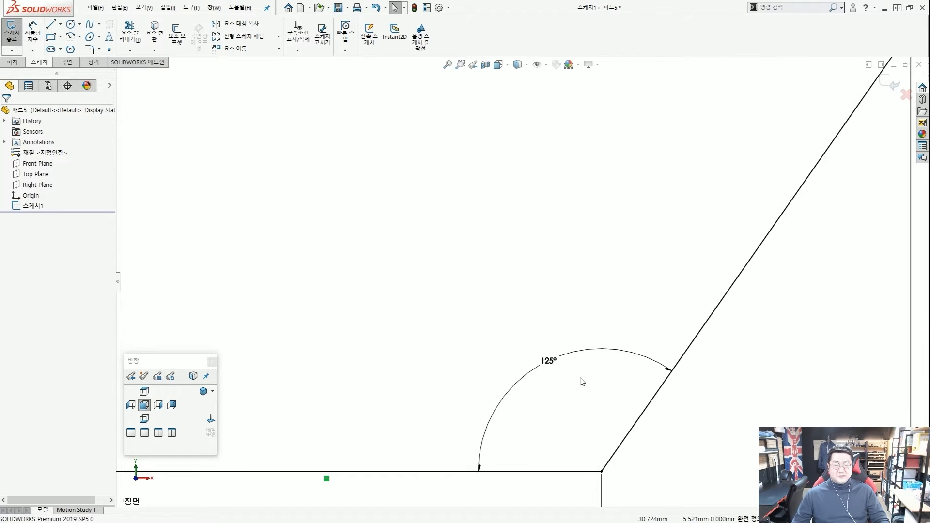
left_click_drag(582, 386, 478, 336)
left_click(495, 304)
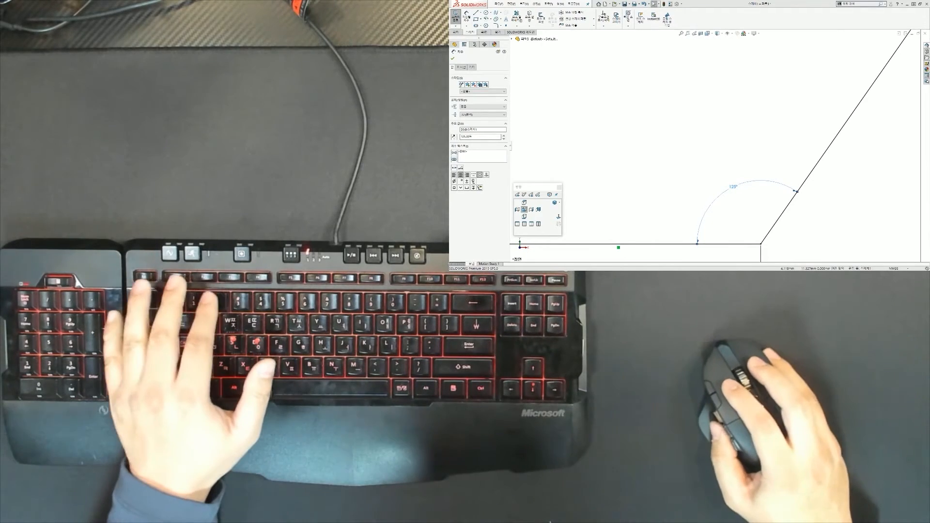
Delete the 125° angle dimension and fit the sketch in view.
key("Escape")
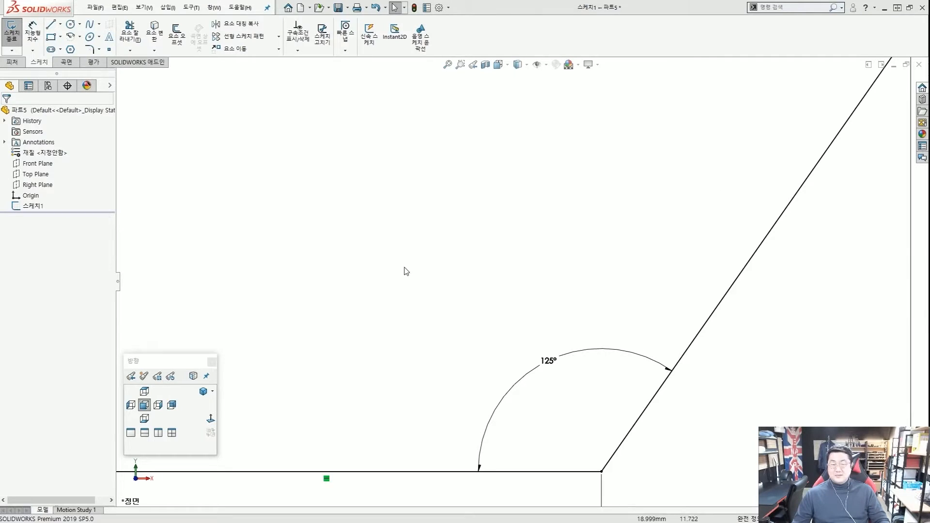
left_click_drag(583, 395, 481, 318)
key("Delete")
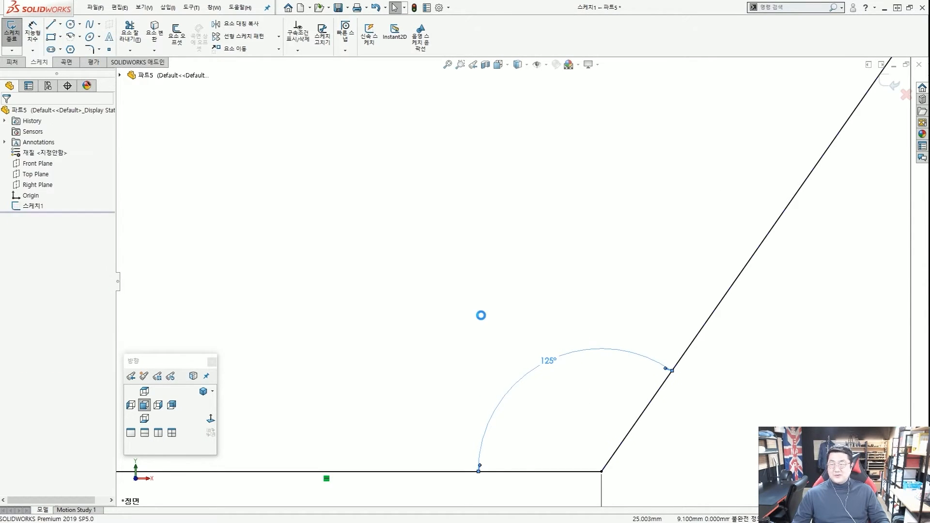
key("f")
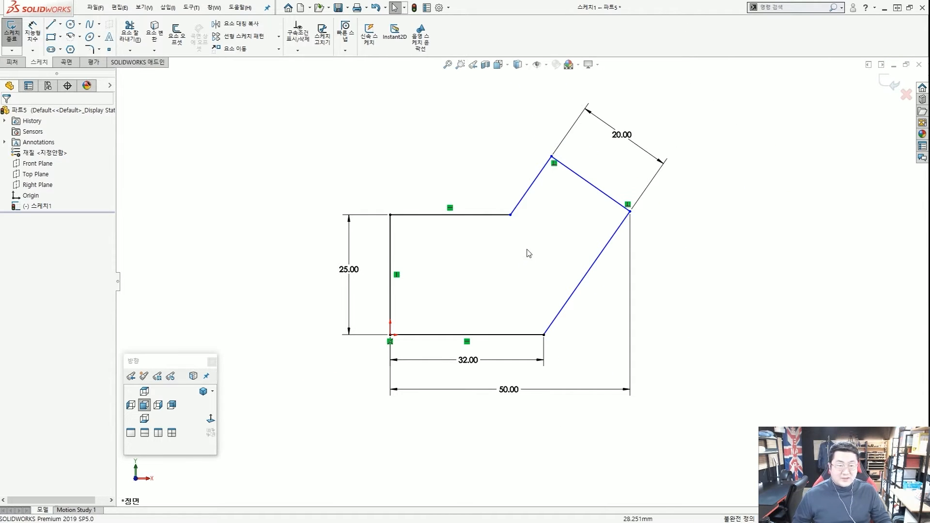
Mark the upper-right corner and slanted edge with on-screen annotations.
key("ctrl+2")
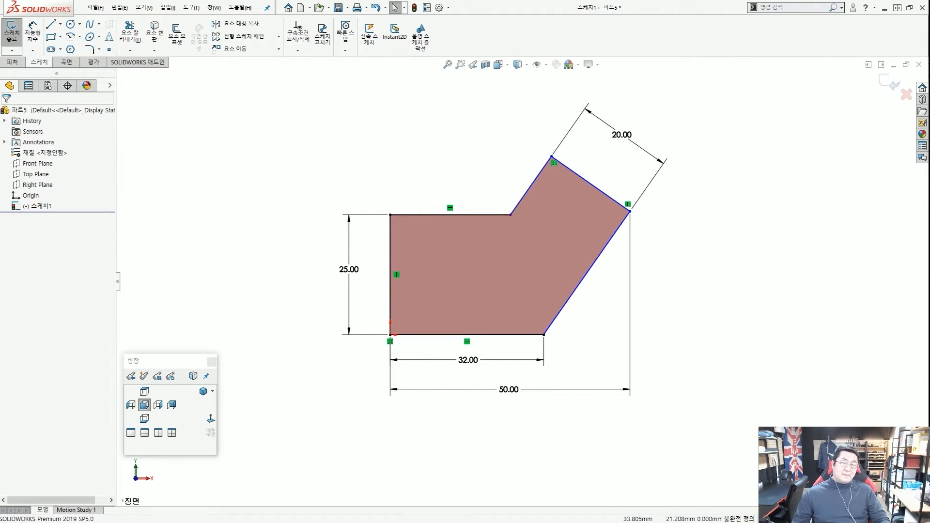
mouse_move(553, 160)
left_mouse_down()
mouse_move(601, 281)
mouse_move(557, 326)
left_mouse_up()
key("Escape")
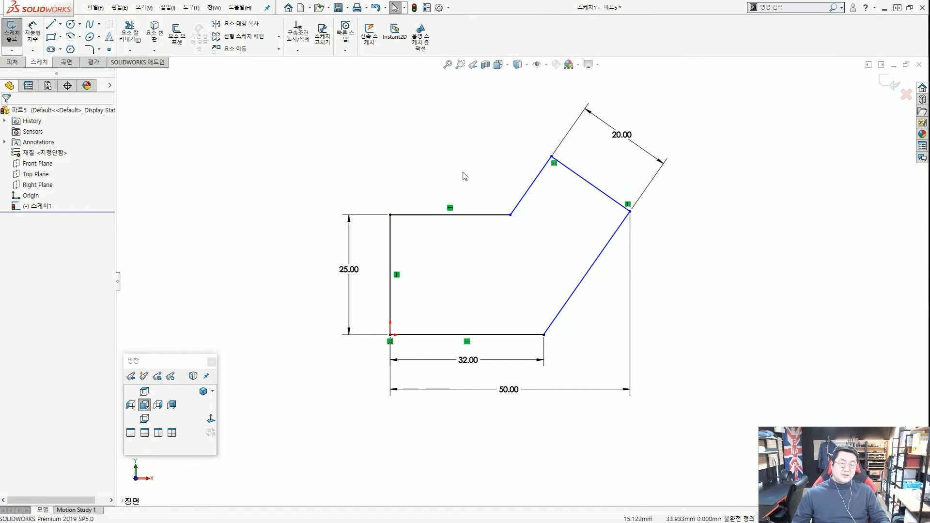
scroll(556, 226, "down", 1)
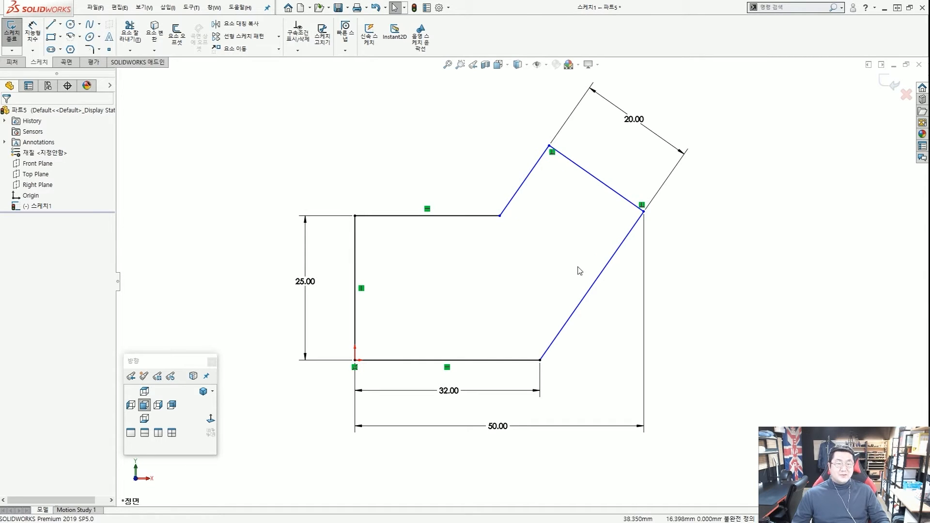
key("ctrl+2")
left_click_drag(525, 326, 513, 341)
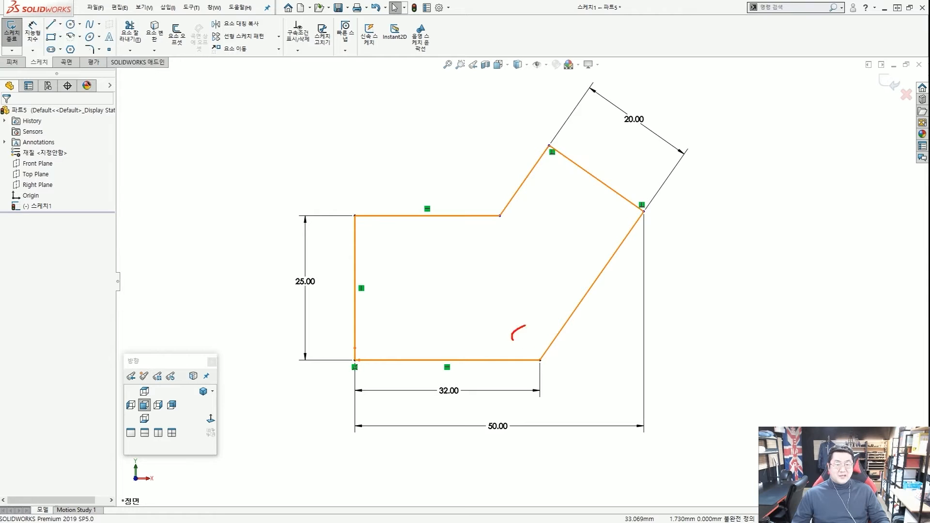
key("Escape")
Drag the upper-right corner to show it now moves freely.
mouse_move(644, 211)
left_mouse_down()
mouse_move(670, 292)
mouse_move(647, 208)
mouse_move(634, 245)
mouse_move(617, 216)
mouse_move(613, 227)
left_mouse_up()
left_click(544, 265)
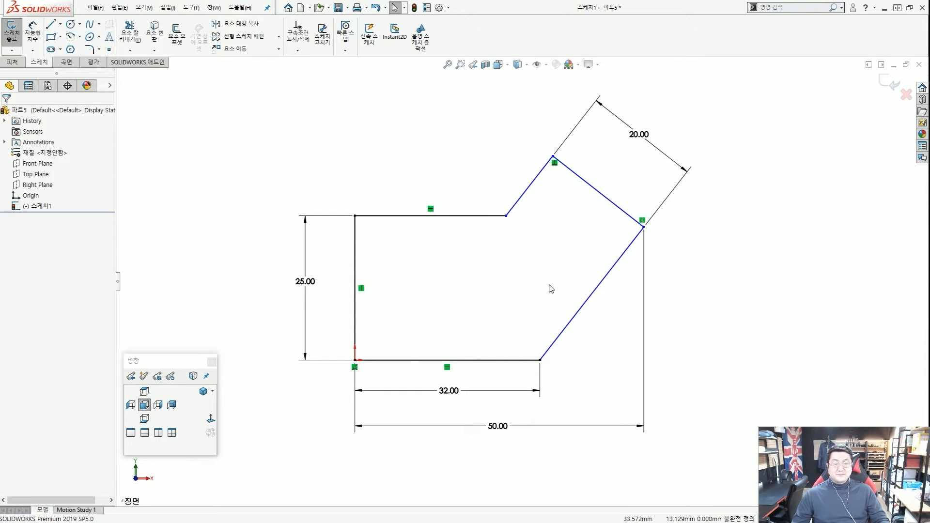
scroll(551, 289, "up", 3)
scroll(551, 289, "down", 5)
scroll(514, 286, "up", 3)
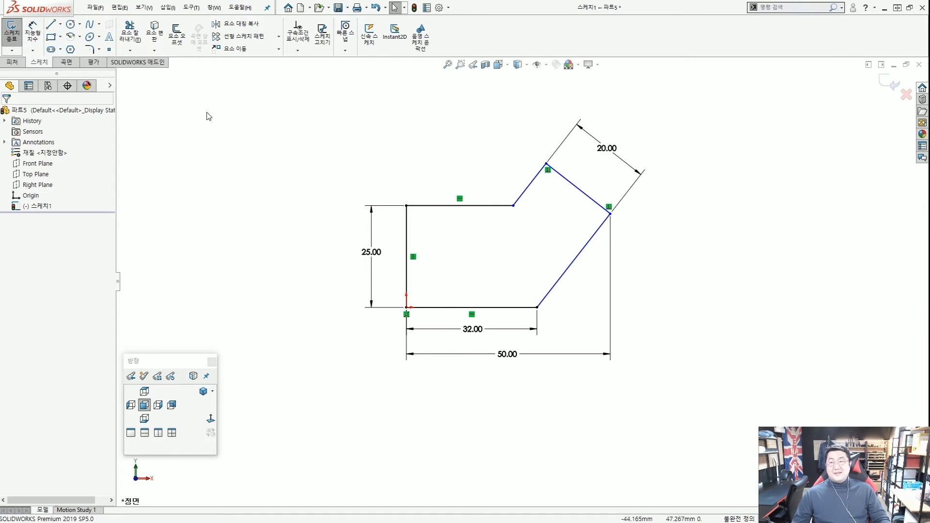
Dimension the long slanted edge's angle at exactly 38°, changed from 38.02°.
left_click(32, 32)
scroll(544, 295, "down", 2)
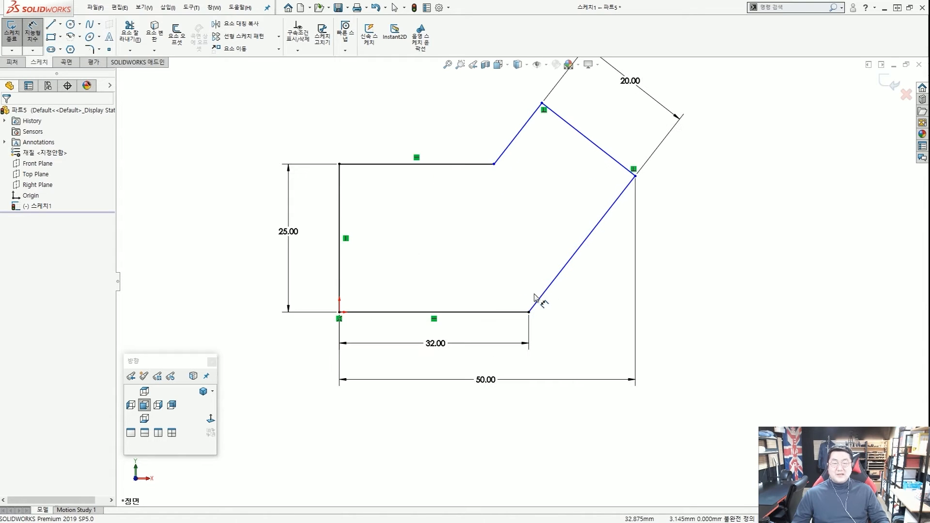
scroll(535, 296, "down", 5)
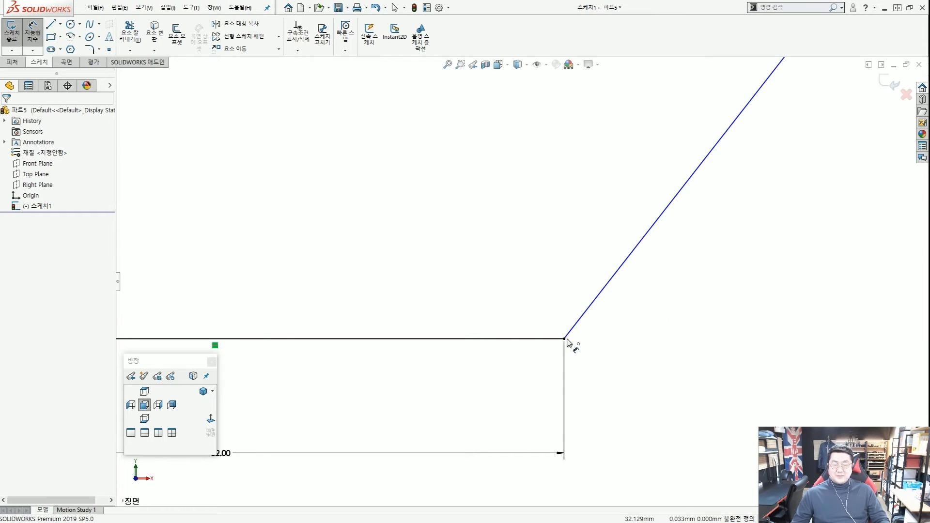
left_click(576, 325)
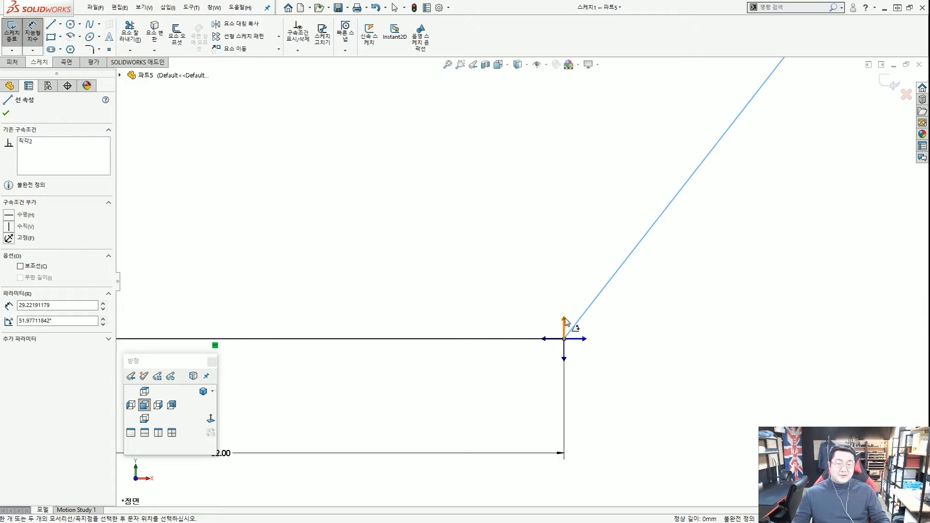
left_click(566, 322)
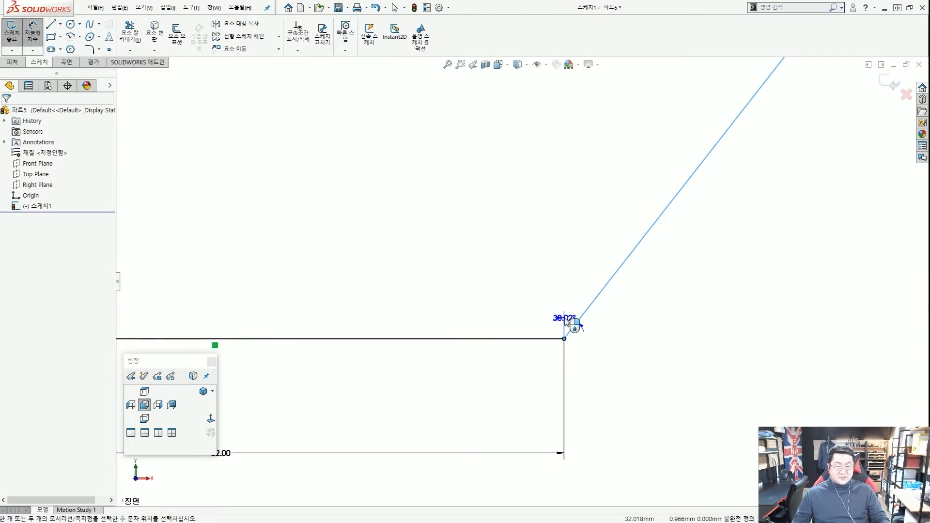
left_click(606, 209)
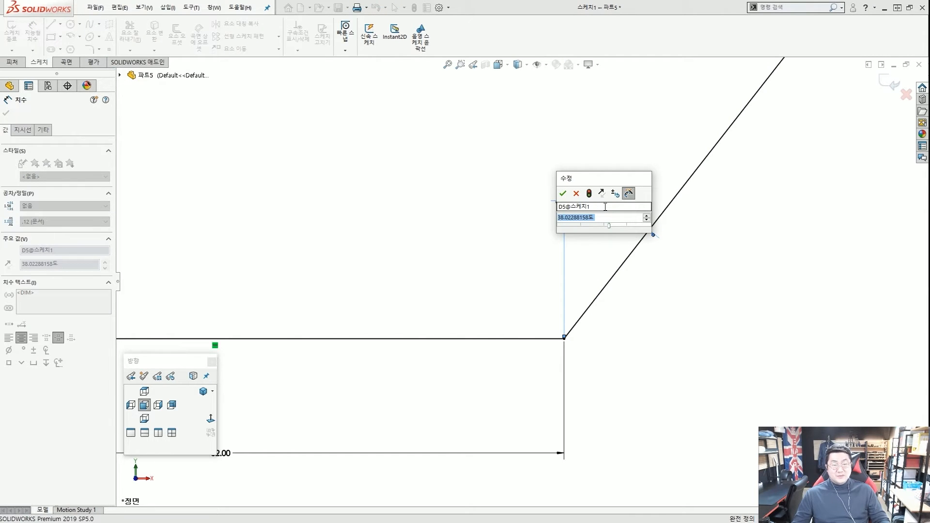
type("38")
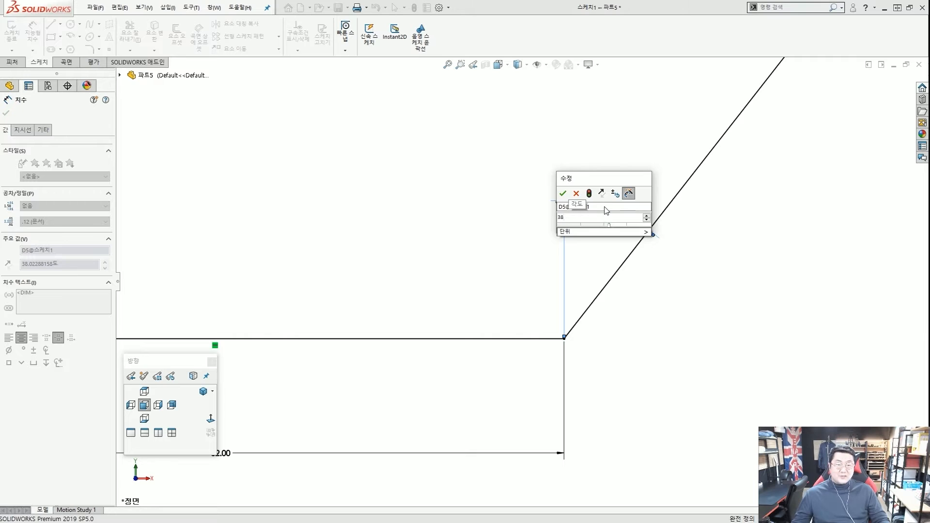
key("Return")
scroll(602, 213, "up", 5)
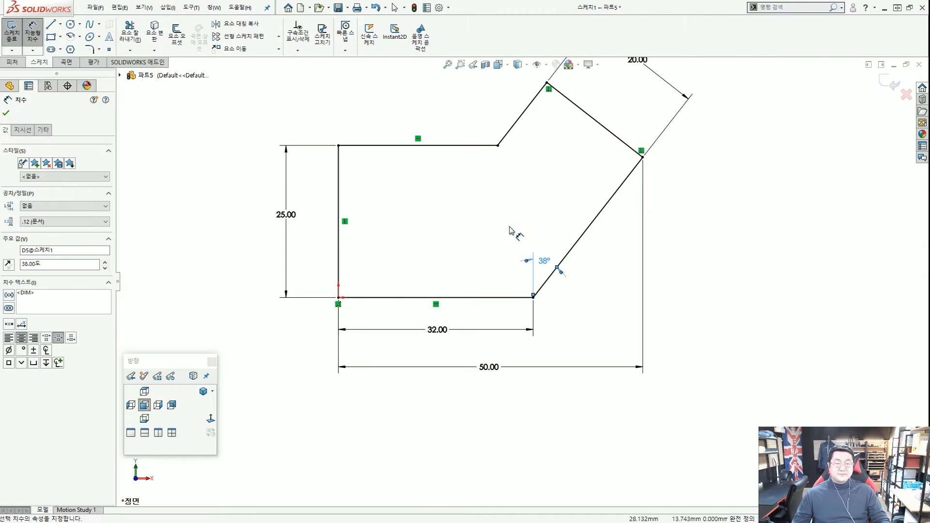
key("Escape")
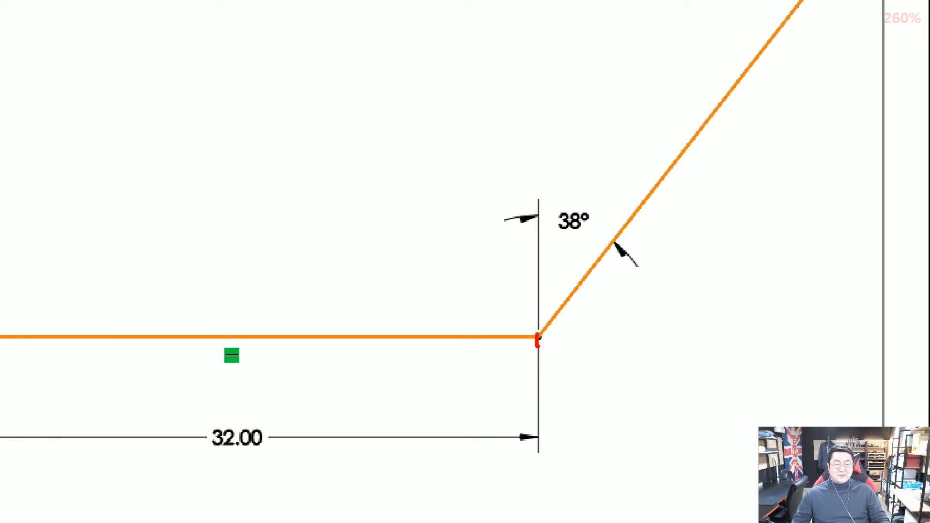
mouse_move(538, 346)
left_mouse_down()
mouse_move(540, 334)
mouse_move(471, 411)
mouse_move(660, 333)
mouse_move(719, 328)
left_mouse_up()
mouse_move(536, 370)
left_mouse_down()
mouse_move(529, 391)
mouse_move(501, 385)
left_mouse_up()
left_click_drag(660, 302, 645, 323)
left_click_drag(544, 340, 785, 155)
mouse_move(721, 160)
left_mouse_down()
mouse_move(778, 258)
mouse_move(741, 305)
left_mouse_up()
key("Escape")
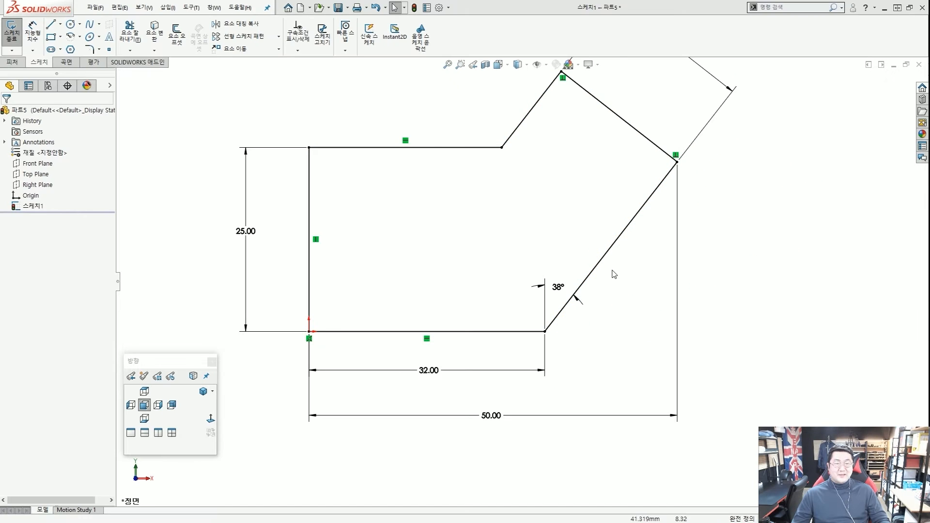
key("f")
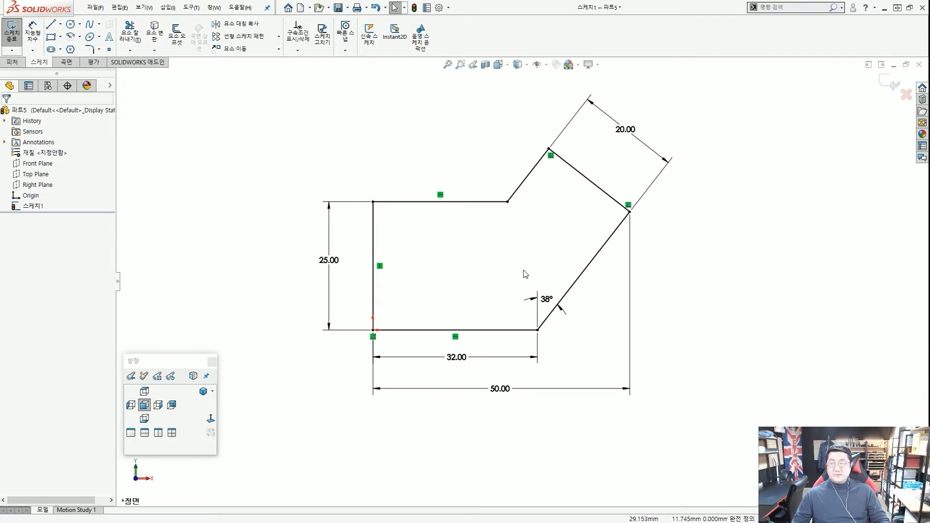
scroll(524, 238, "up", 2)
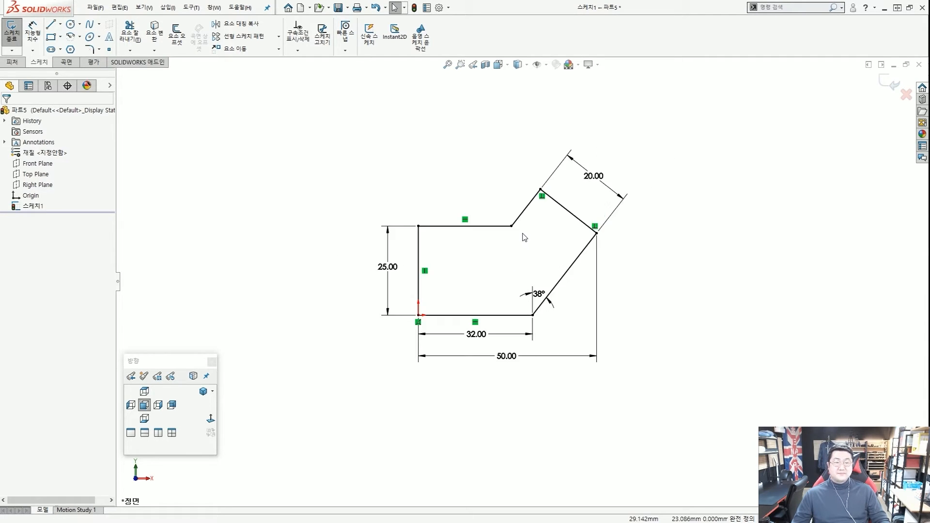
scroll(524, 237, "down", 2)
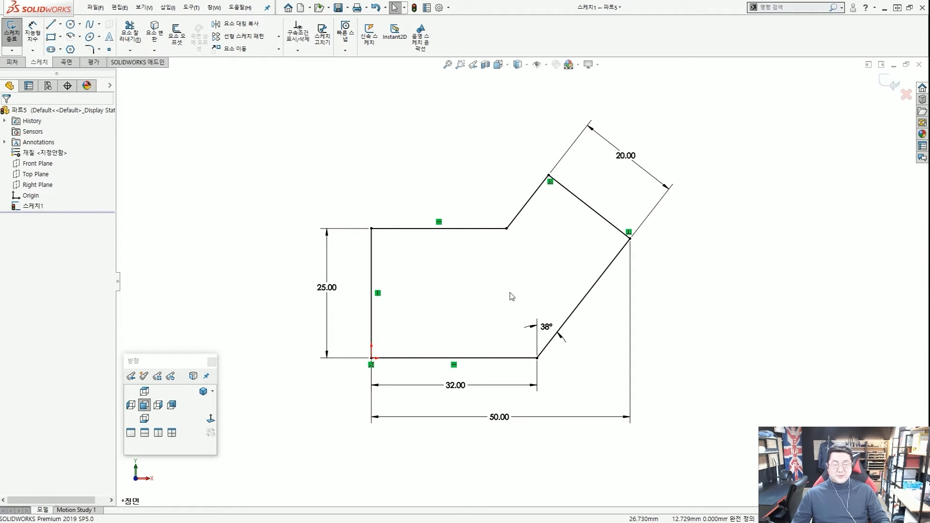
scroll(512, 295, "up", 2)
scroll(512, 290, "down", 2)
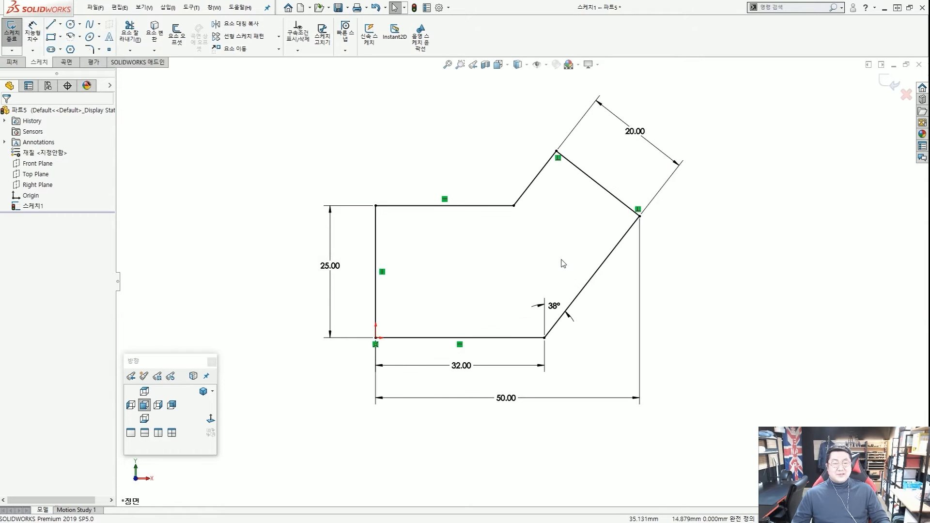
scroll(526, 301, "down", 2)
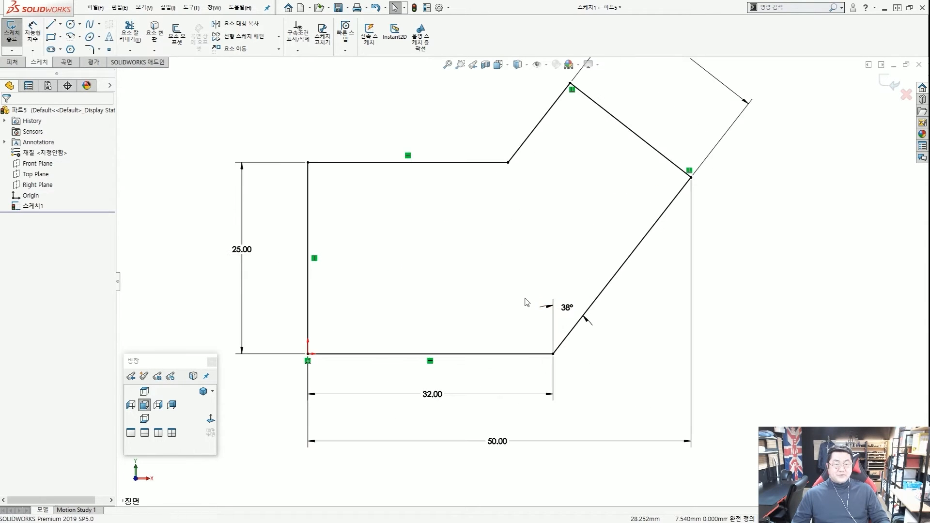
scroll(535, 295, "up", 2)
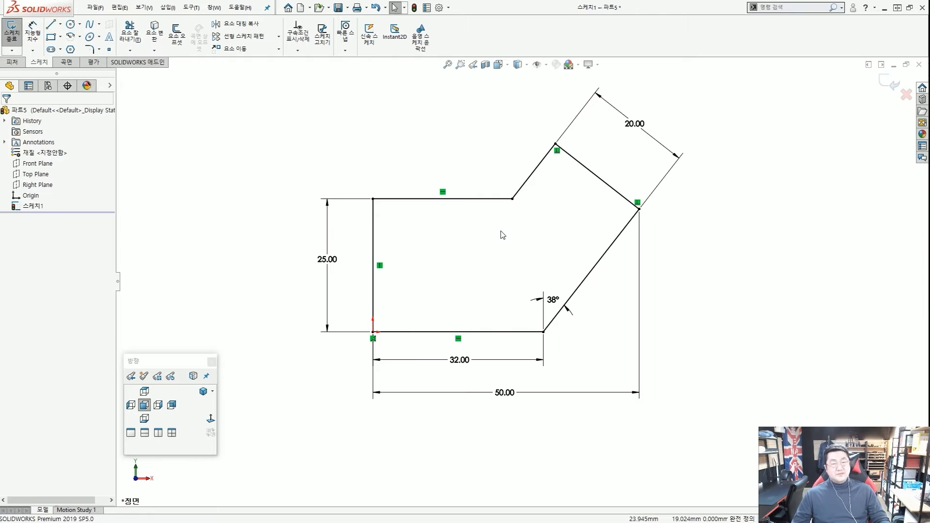
scroll(503, 229, "down", 1)
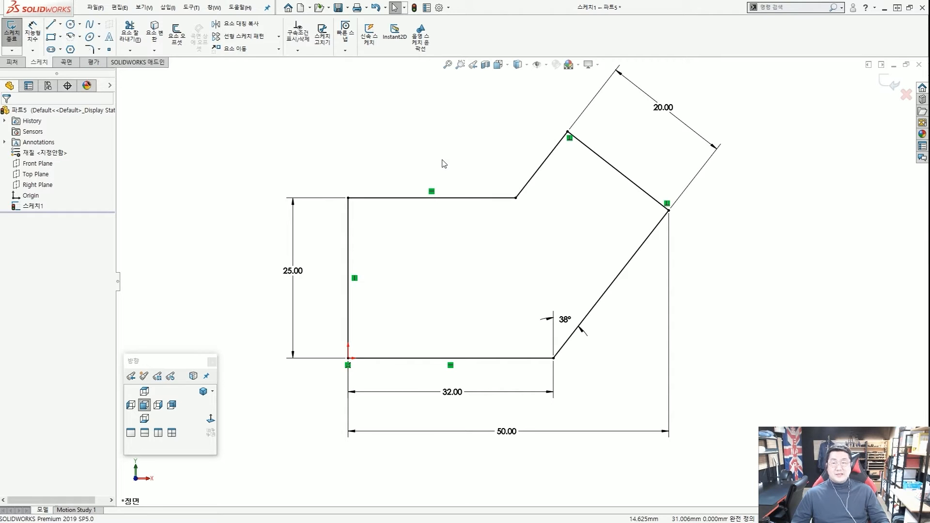
scroll(467, 159, "up", 2)
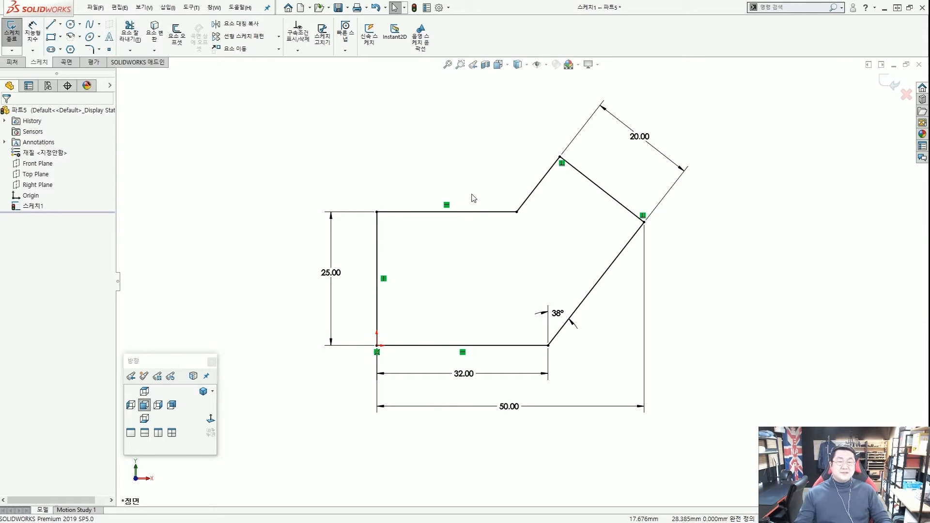
scroll(543, 322, "down", 2)
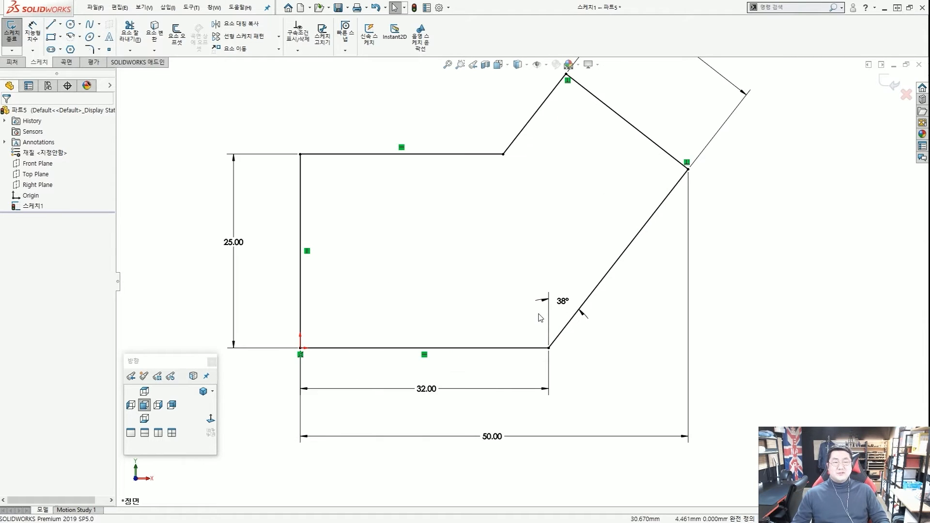
scroll(529, 234, "up", 2)
scroll(475, 276, "down", 3)
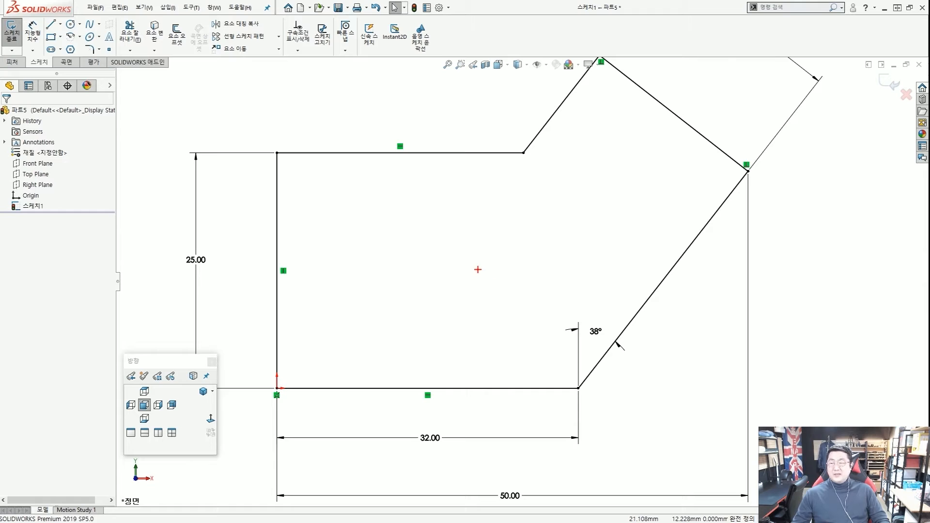
mouse_move(458, 280)
left_mouse_down()
mouse_move(485, 270)
mouse_move(472, 243)
left_mouse_up()
key("Escape")
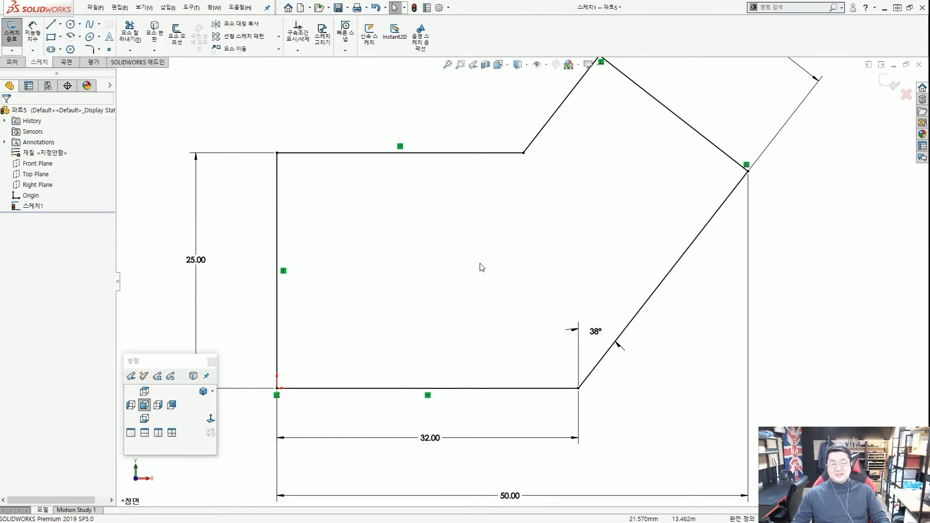
scroll(457, 270, "up", 3)
scroll(422, 285, "down", 2)
scroll(423, 282, "up", 2)
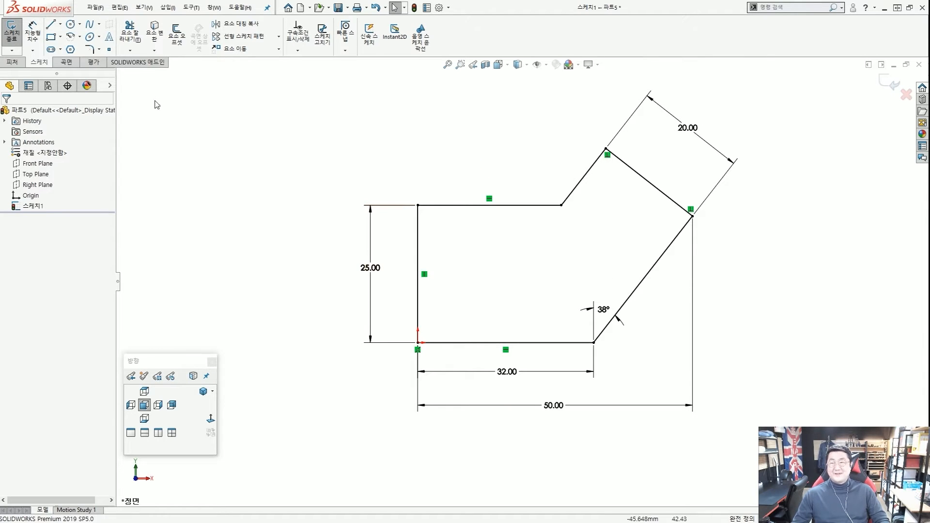
Draw a short extra line starting from the sketch origin.
left_click(51, 24)
scroll(434, 357, "down", 2)
scroll(440, 354, "down", 6)
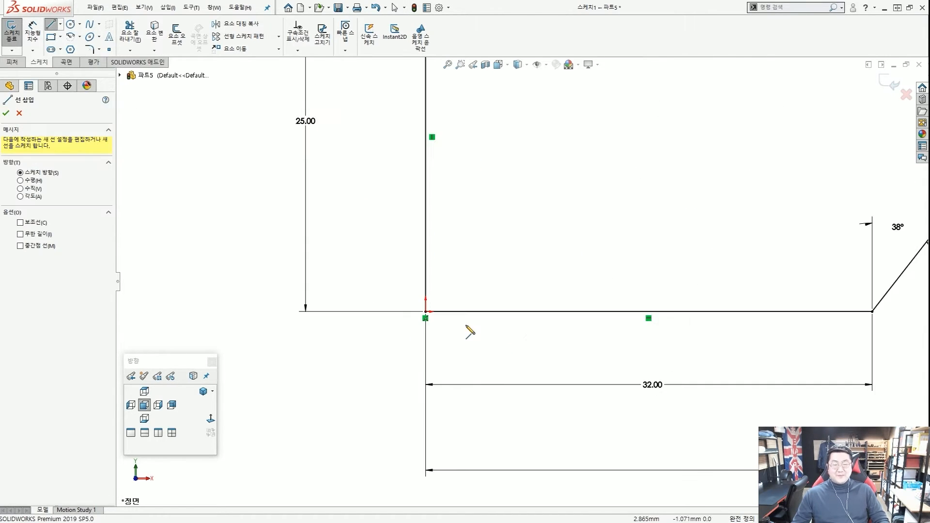
left_click(464, 299)
double_click(412, 327)
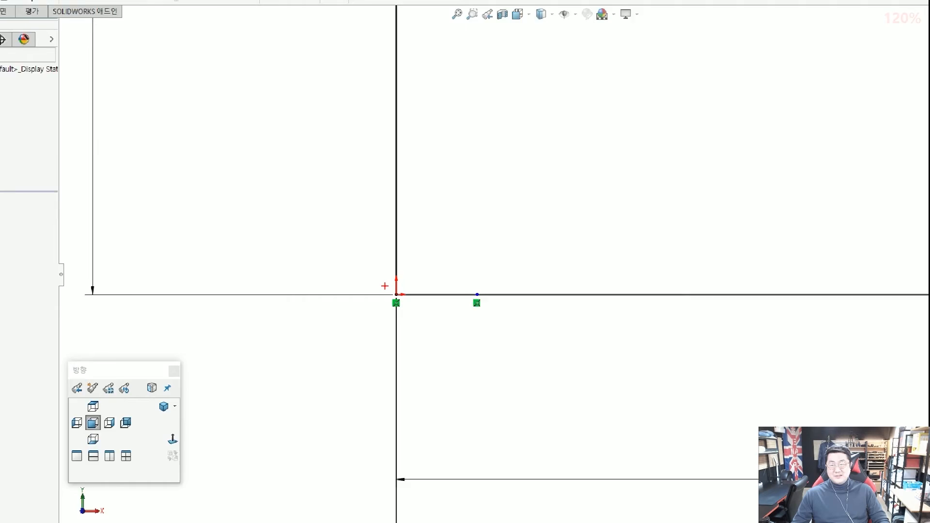
key("l")
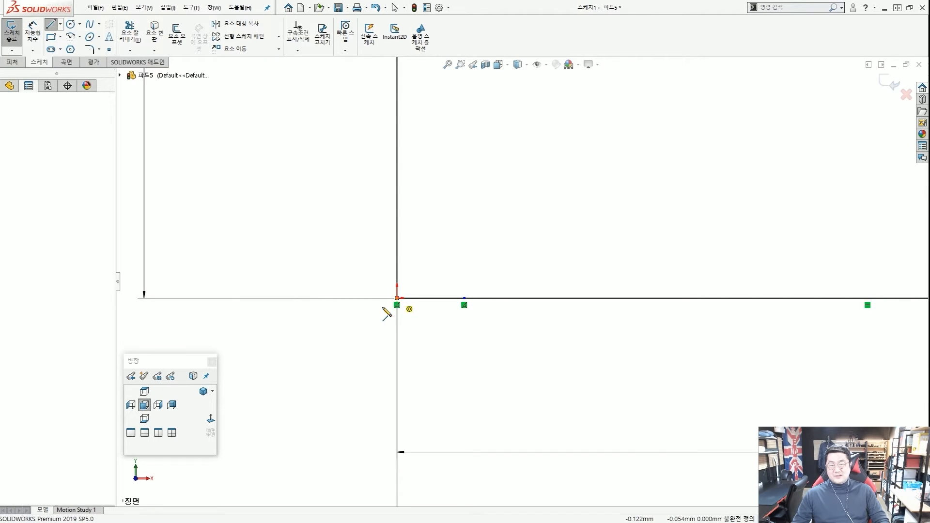
left_click(396, 298)
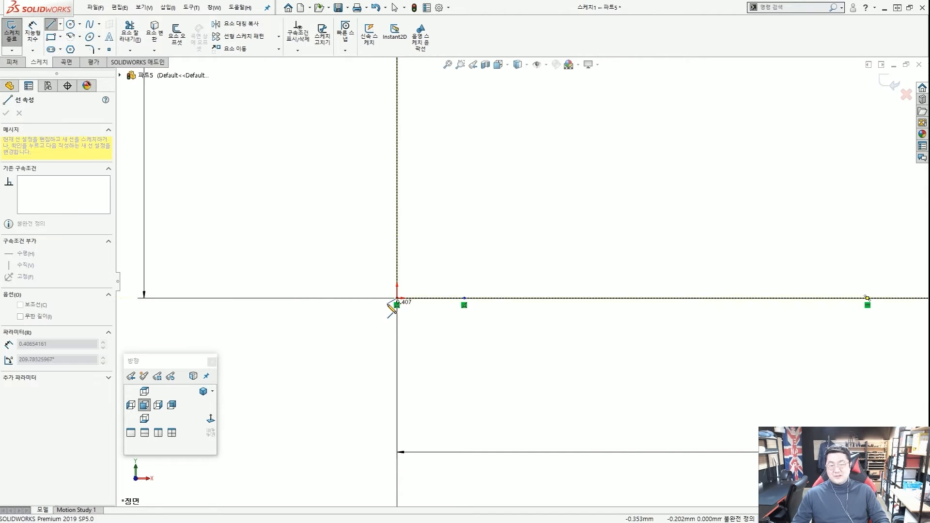
key("Escape")
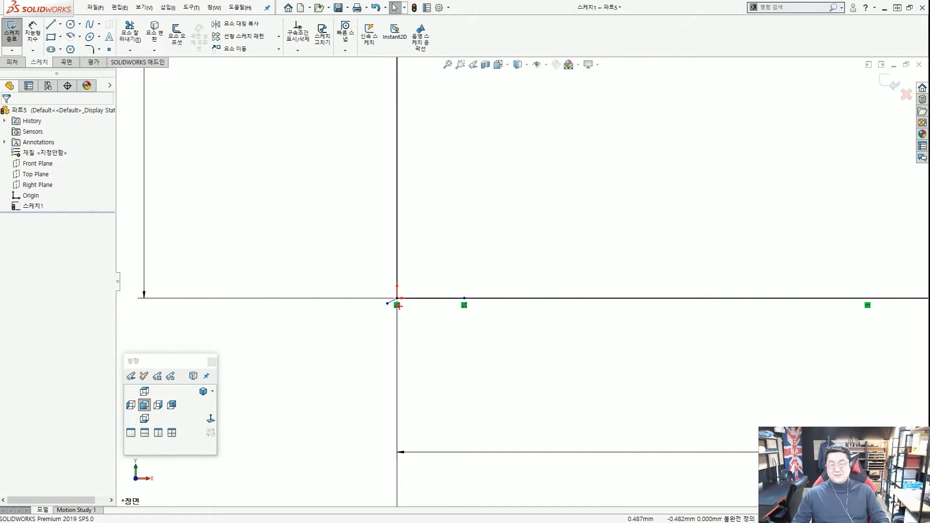
Box-select the short lines around the origin, then clear the selection.
left_click_drag(393, 318, 396, 293)
mouse_move(598, 315)
left_mouse_down()
mouse_move(566, 247)
mouse_move(578, 320)
left_mouse_up()
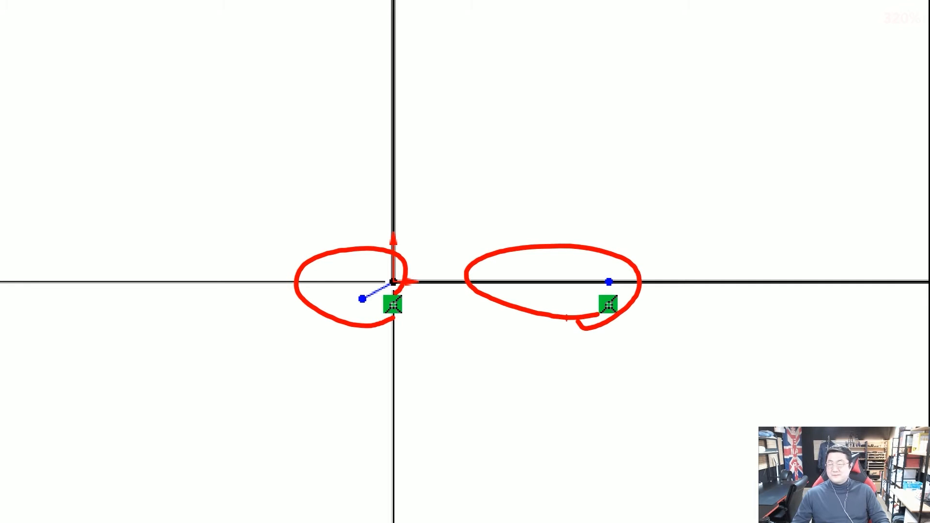
left_click_drag(358, 268, 486, 331)
left_click(480, 330)
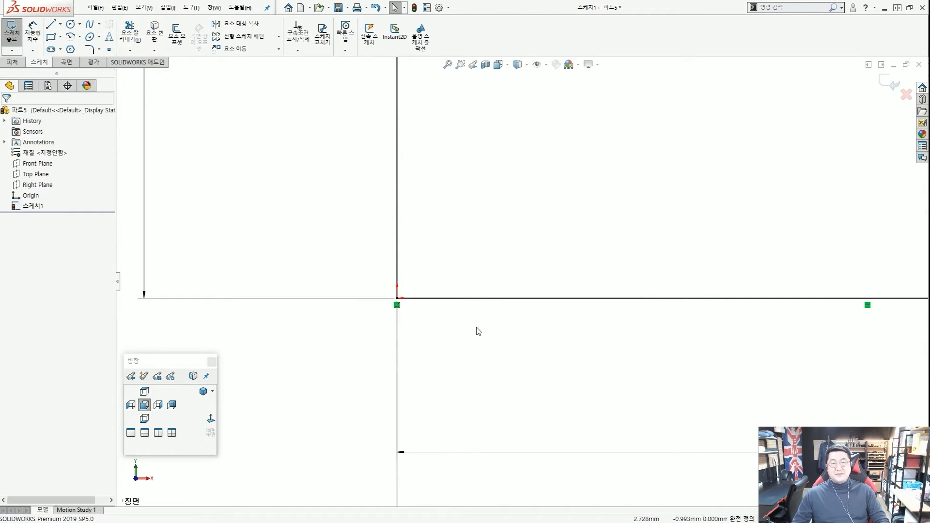
scroll(330, 223, "up", 6)
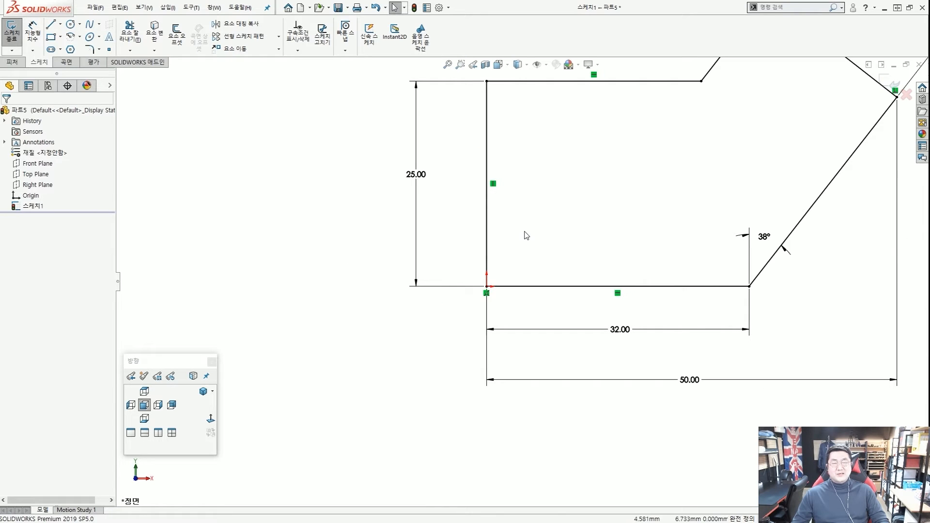
left_click(51, 24)
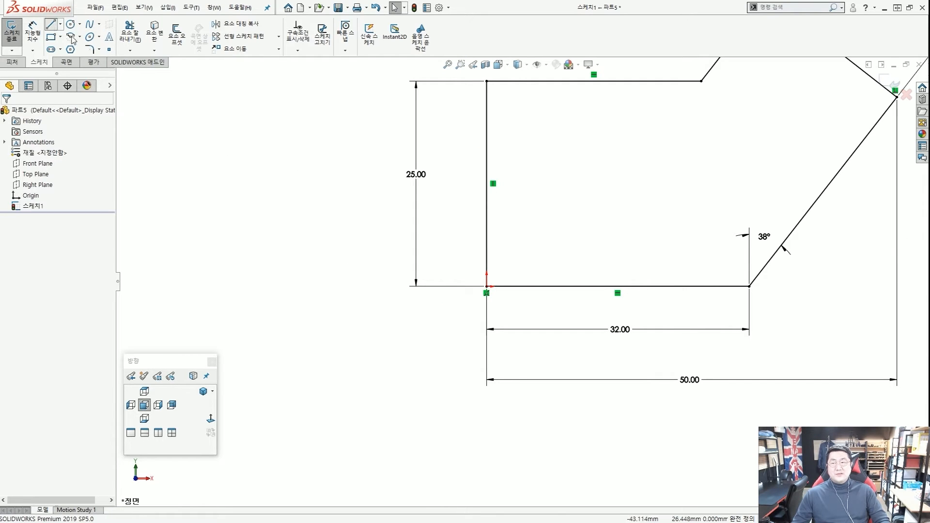
left_click(285, 125)
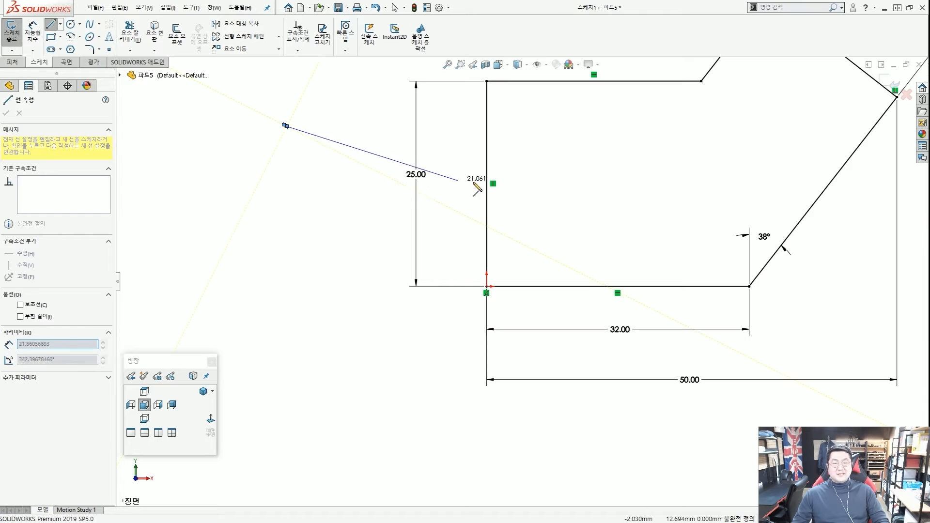
key("Escape")
scroll(426, 216, "up", 4)
scroll(480, 230, "down", 3)
scroll(499, 227, "up", 3)
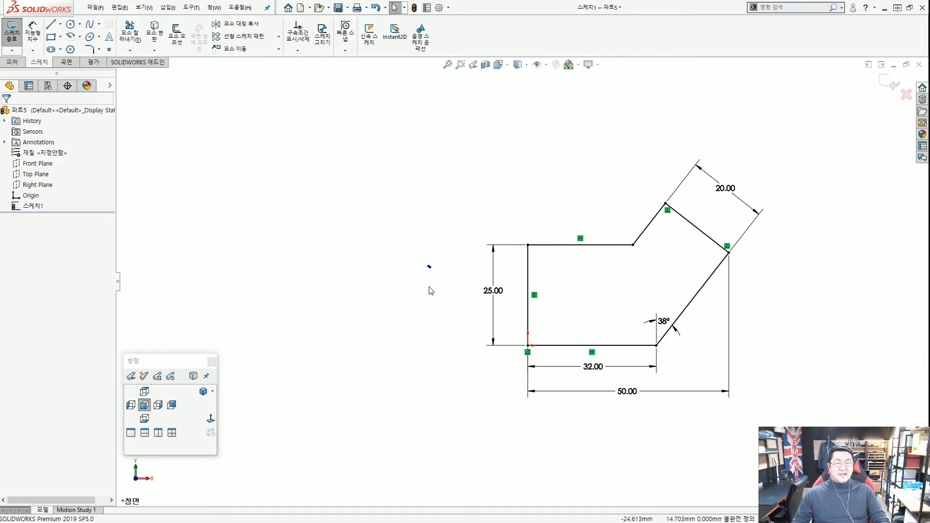
scroll(430, 289, "down", 2)
left_click_drag(461, 287, 386, 230)
key("Delete")
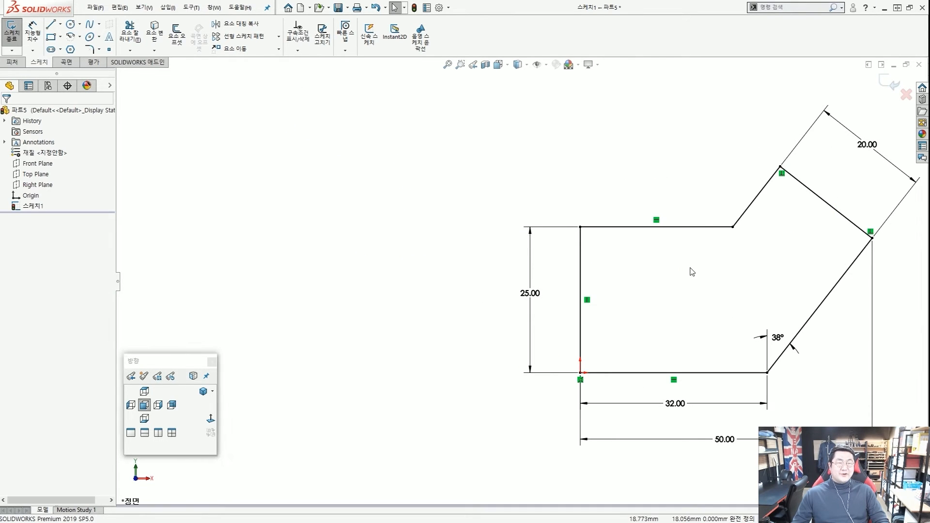
key("f")
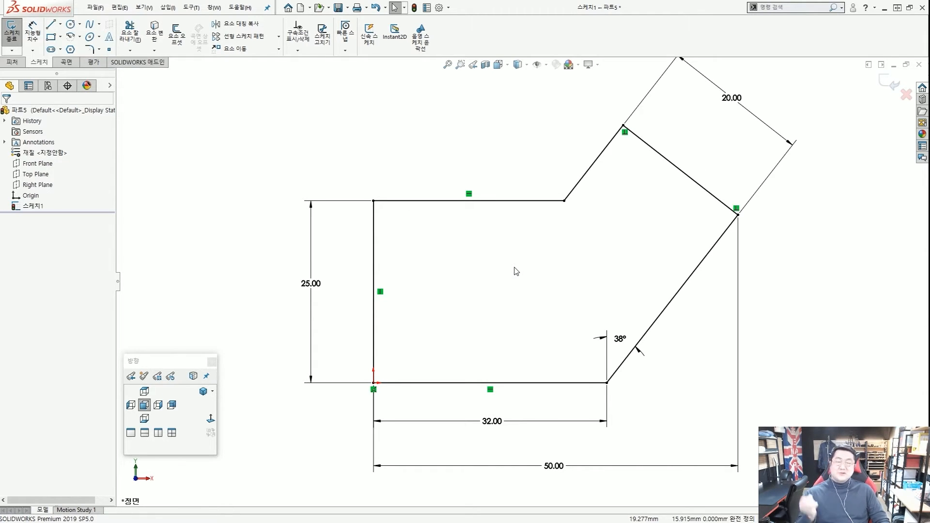
scroll(518, 276, "up", 2)
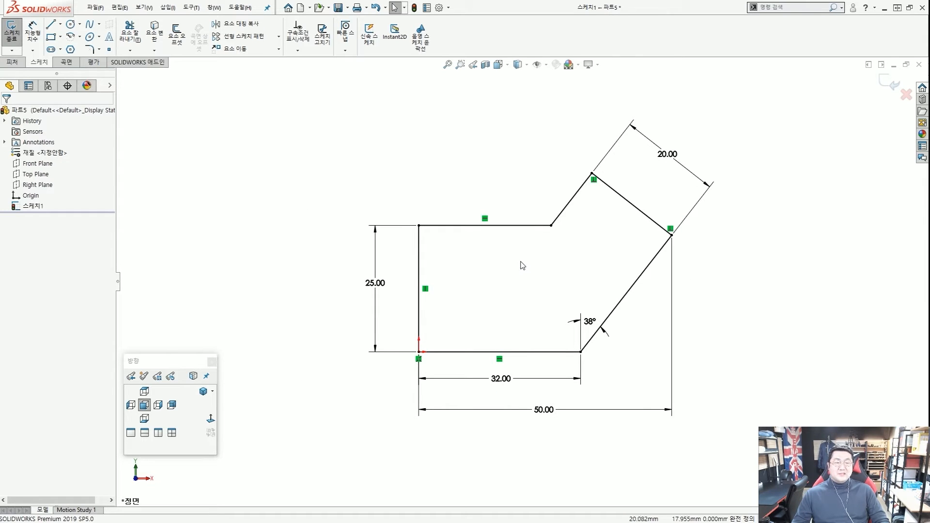
scroll(521, 280, "down", 1)
scroll(522, 335, "down", 1)
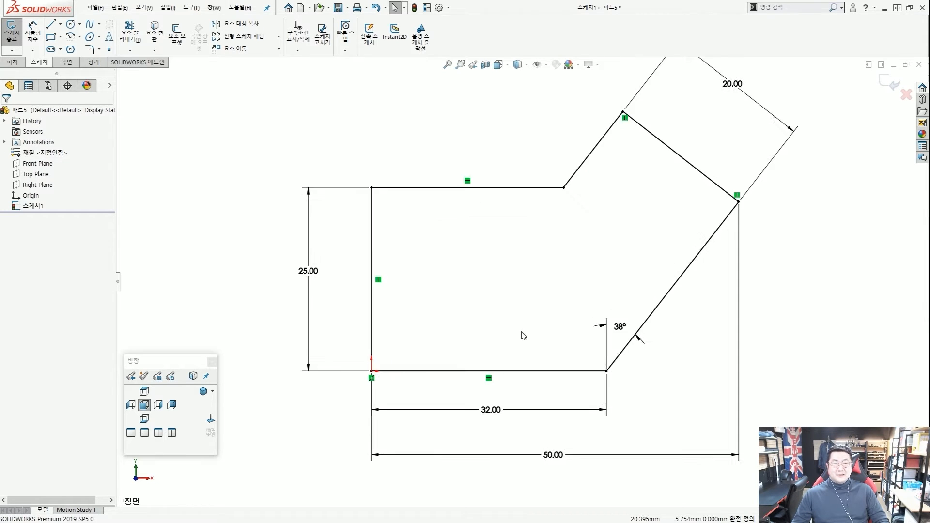
scroll(523, 336, "up", 3)
scroll(552, 276, "down", 2)
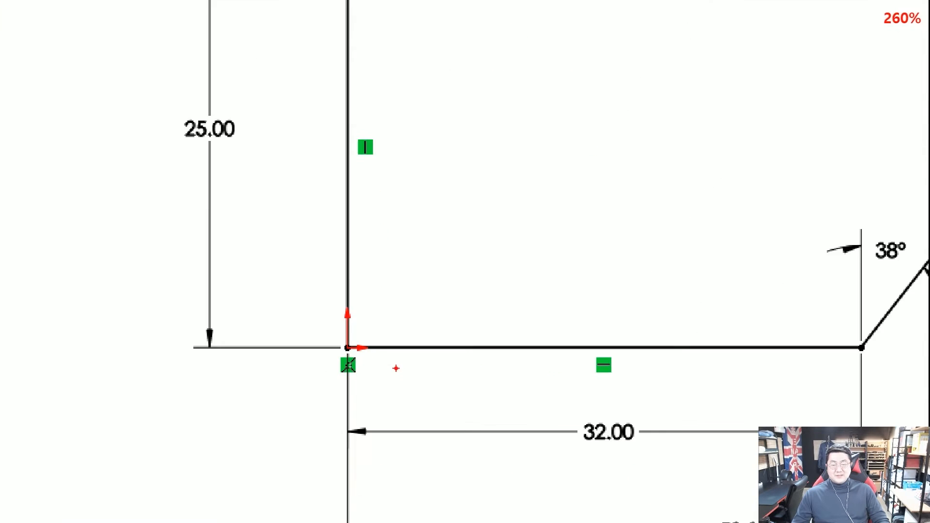
scroll(371, 350, "up", 3)
left_click_drag(343, 347, 451, 348)
left_click_drag(395, 357, 411, 360)
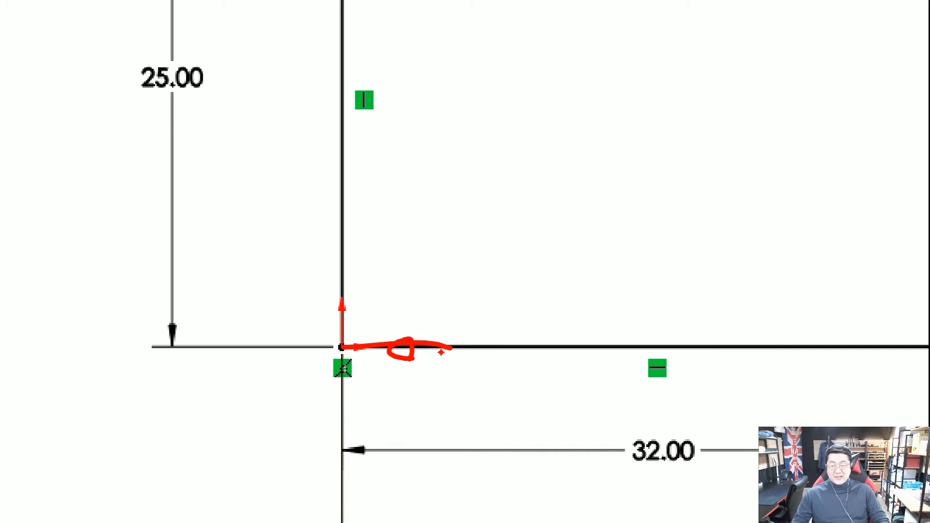
left_click_drag(496, 12, 389, 137)
left_click_drag(647, 47, 536, 178)
left_click_drag(760, 73, 675, 210)
mouse_move(875, 113)
left_mouse_down()
mouse_move(795, 208)
mouse_move(811, 211)
left_mouse_up()
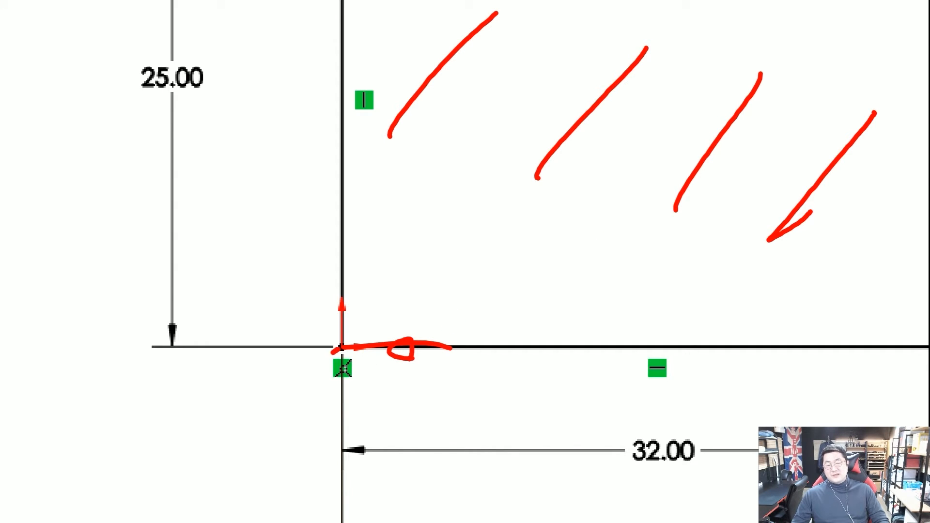
left_click_drag(339, 348, 287, 377)
key("Escape")
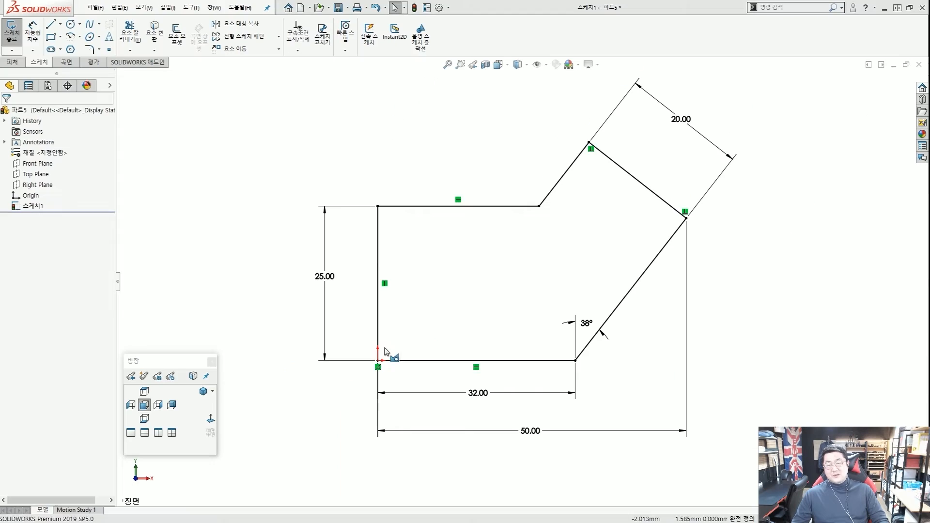
key("ctrl+1")
scroll(391, 202, "up", 5)
left_click_drag(361, 177, 359, 206)
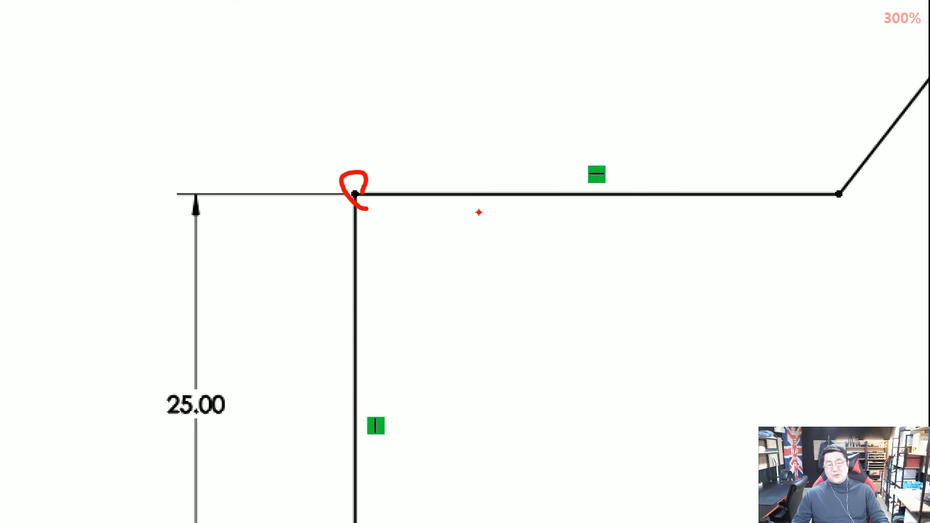
left_click_drag(478, 210, 537, 210)
key("Escape")
scroll(521, 281, "up", 4)
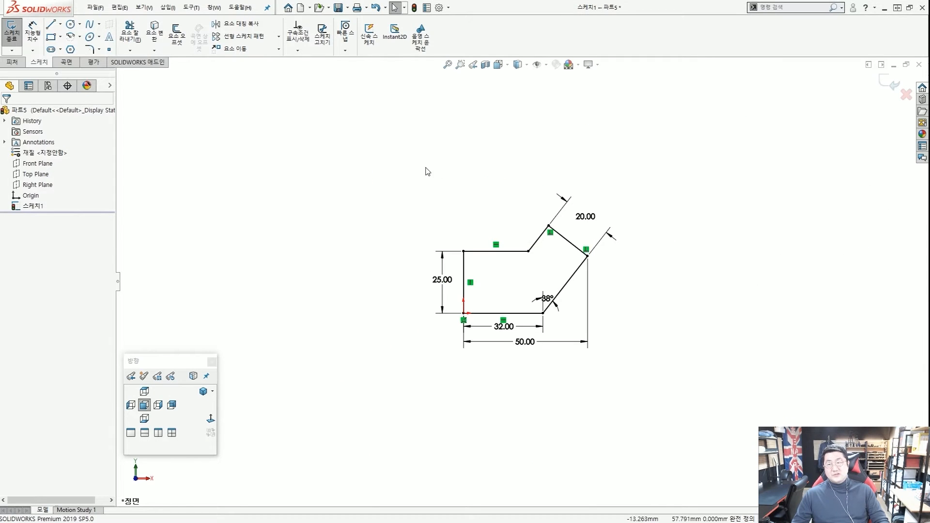
Draw a horizontal line and a diagonal rising to the right beside the sketch.
left_click(50, 24)
left_click(295, 188)
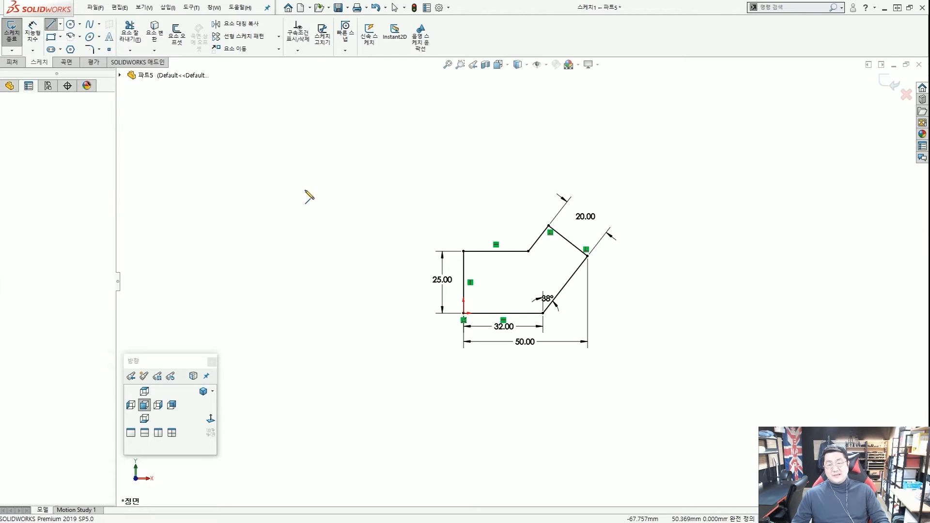
left_click(352, 188)
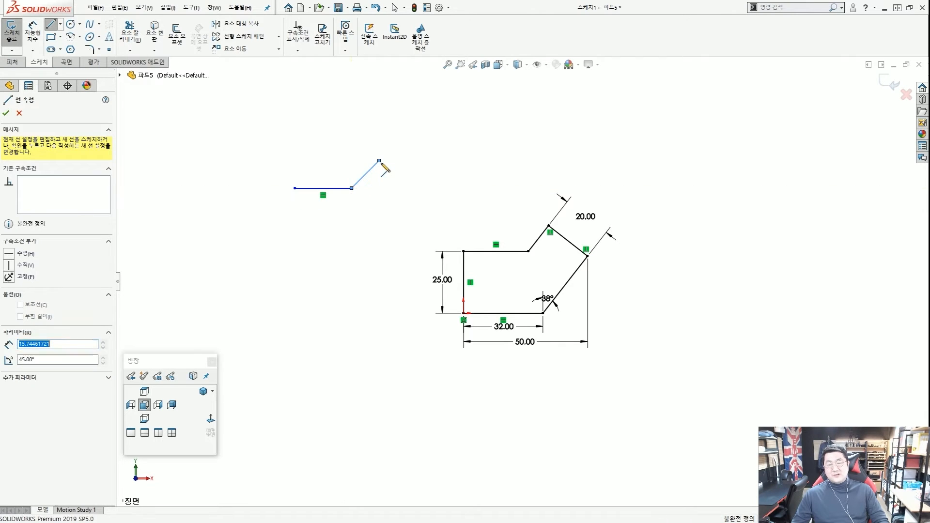
left_click(379, 161)
key("Escape")
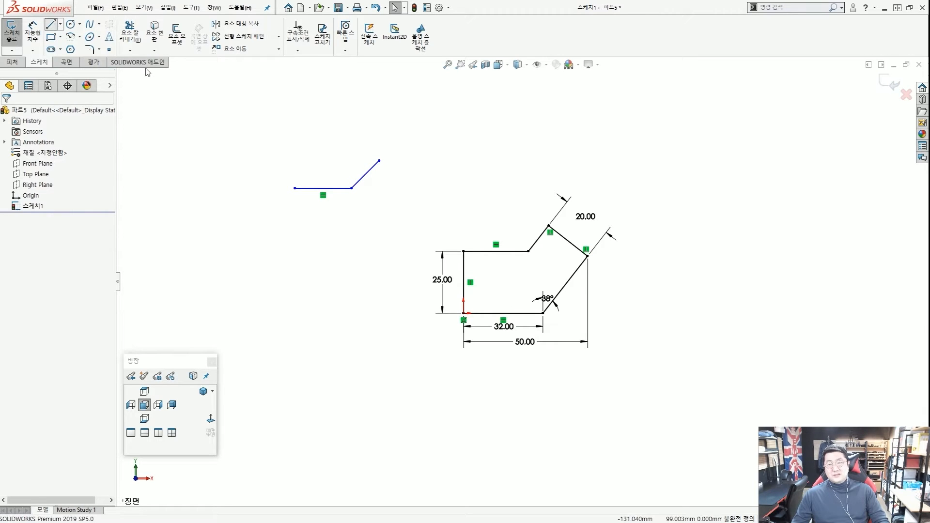
Add a vertical line rising straight up from the diagonal's upper end.
scroll(330, 167, "down", 5)
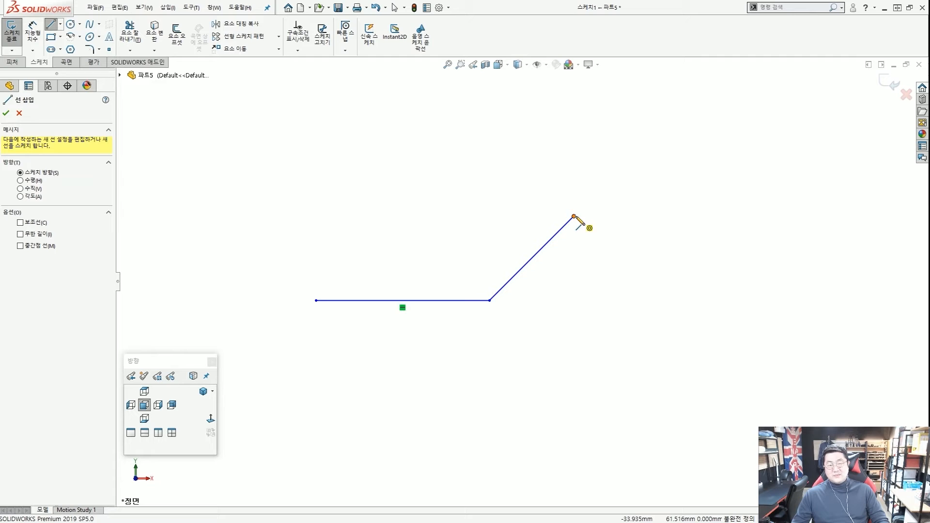
left_click(573, 213)
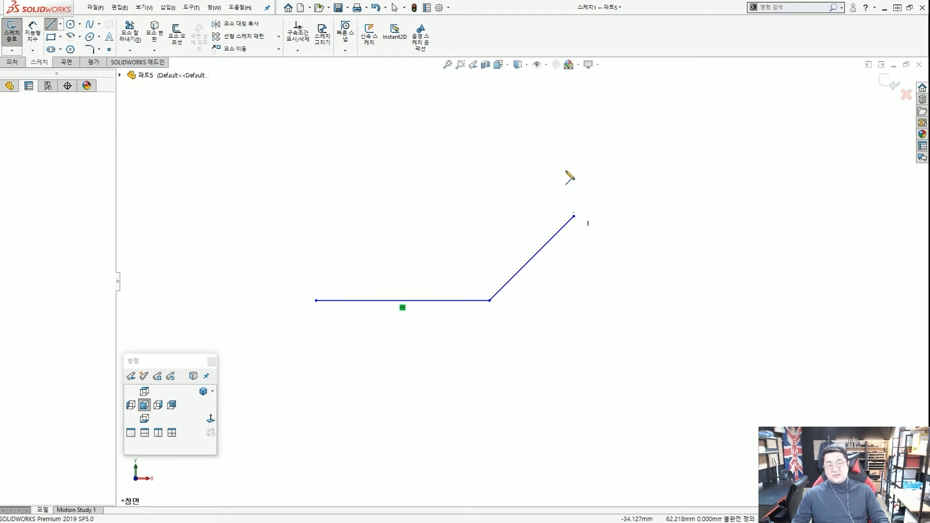
left_click(574, 136)
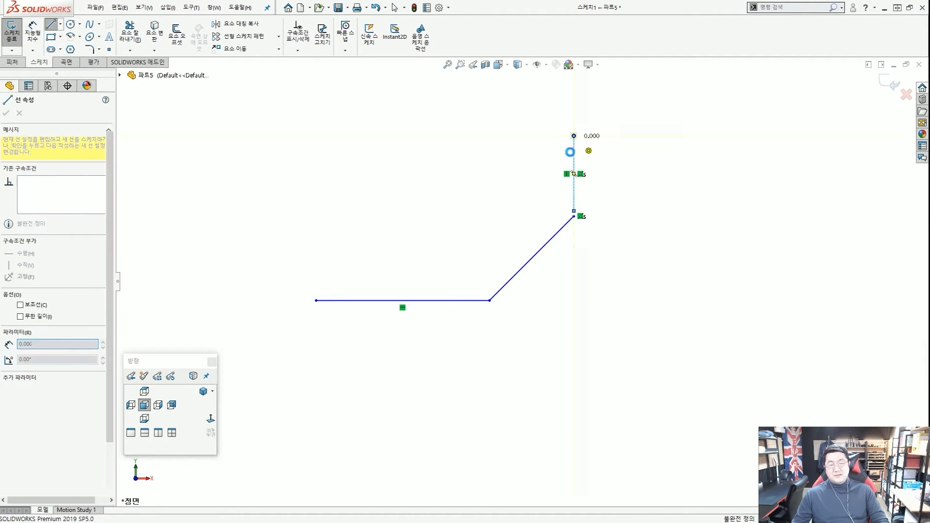
key("Escape")
Box-select the three stray lines.
scroll(550, 298, "up", 6)
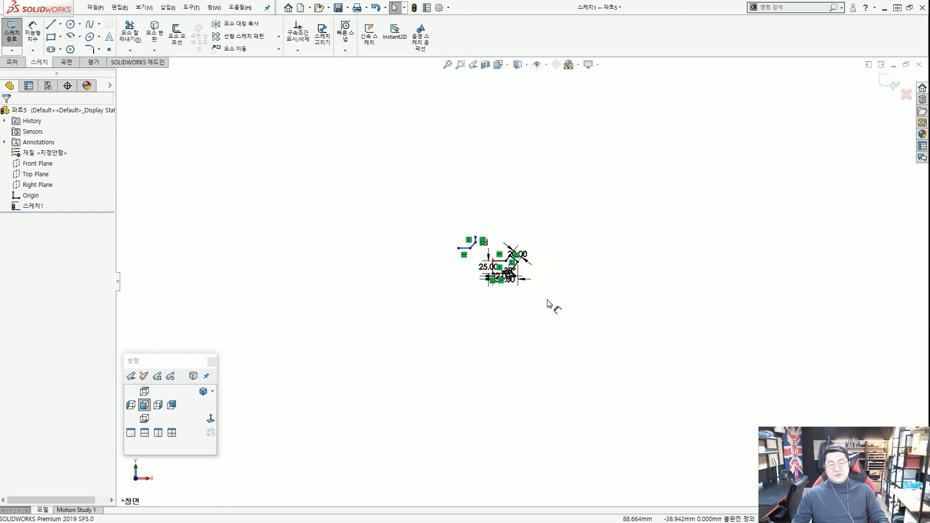
scroll(479, 252, "down", 2)
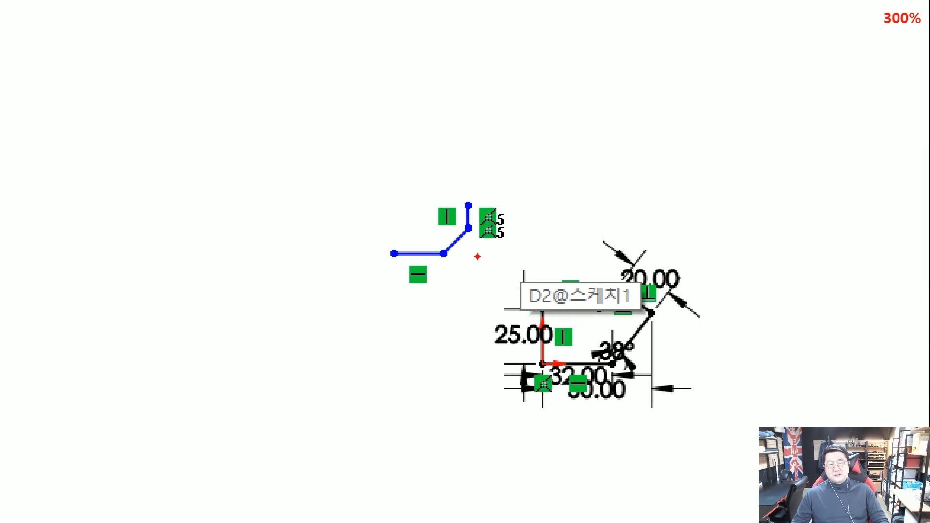
mouse_move(488, 266)
left_mouse_down()
mouse_move(488, 251)
mouse_move(478, 255)
left_mouse_up()
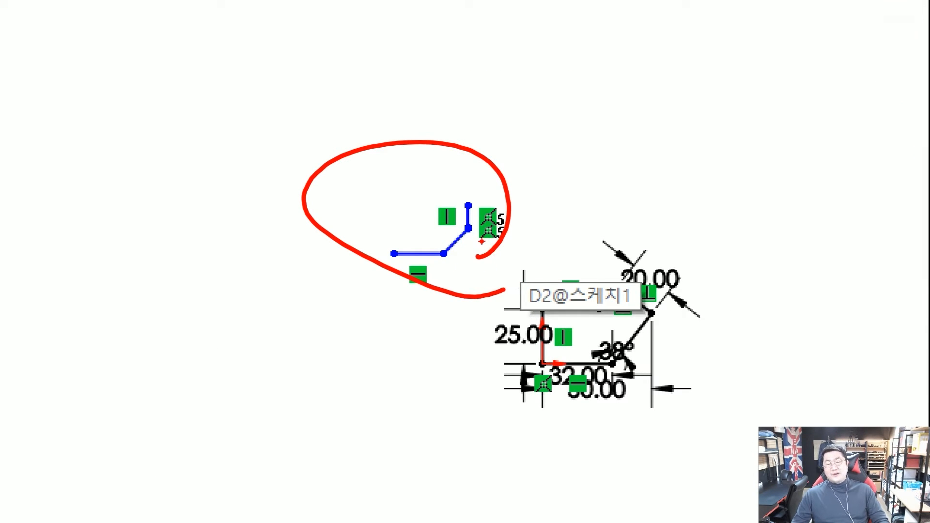
scroll(519, 273, "down", 3)
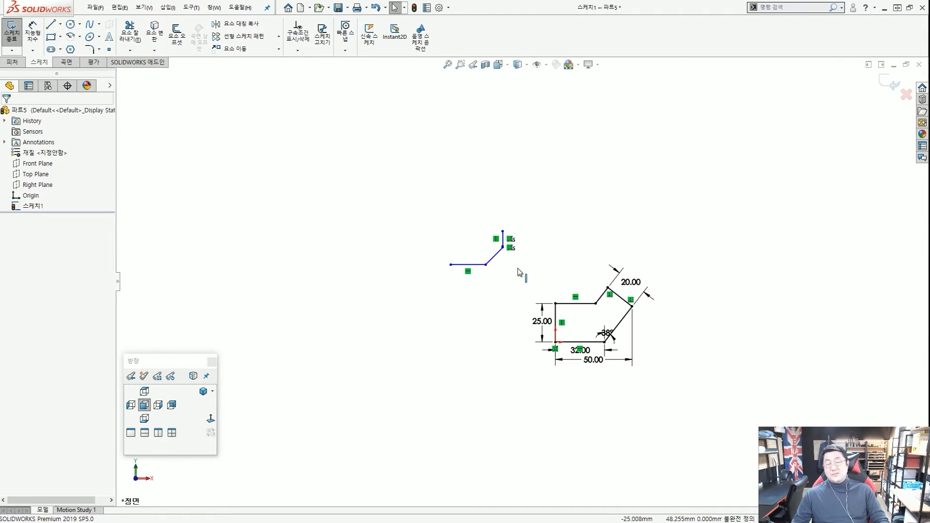
mouse_move(530, 281)
left_mouse_down()
mouse_move(461, 253)
mouse_move(400, 210)
left_mouse_up()
Delete the three selected stray lines and reframe the sketch.
key("Delete")
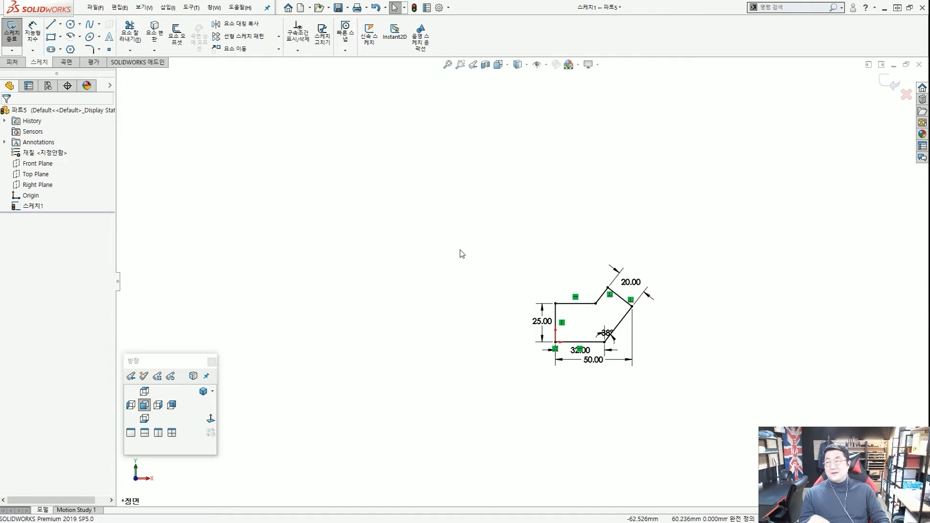
scroll(596, 328, "down", 3)
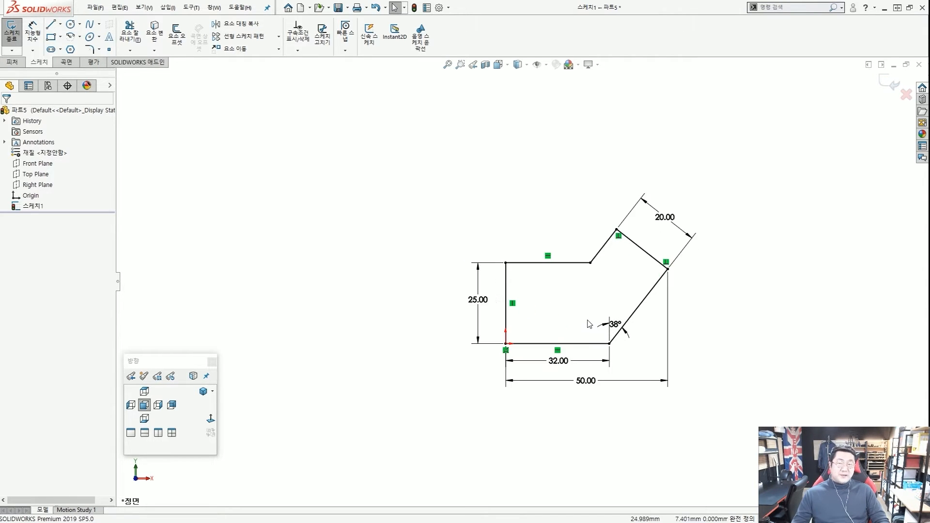
scroll(609, 306, "down", 4)
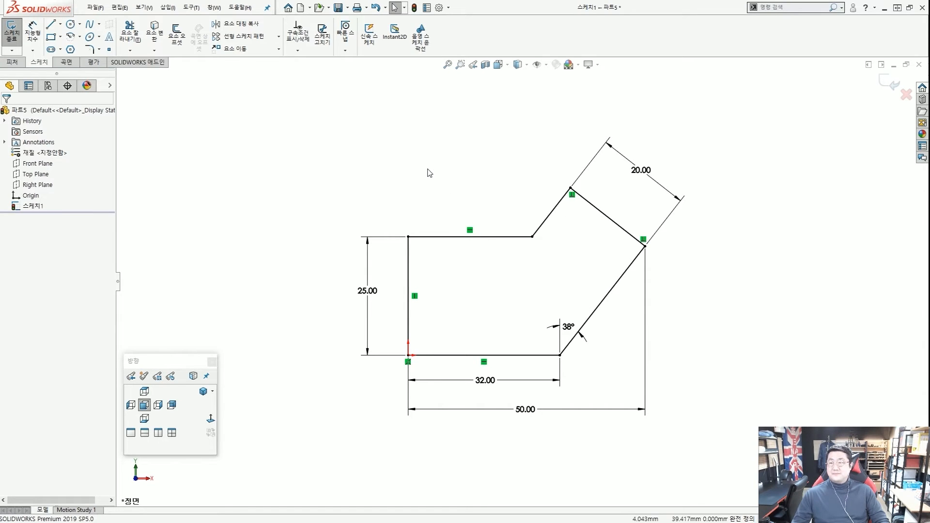
scroll(576, 257, "up", 2)
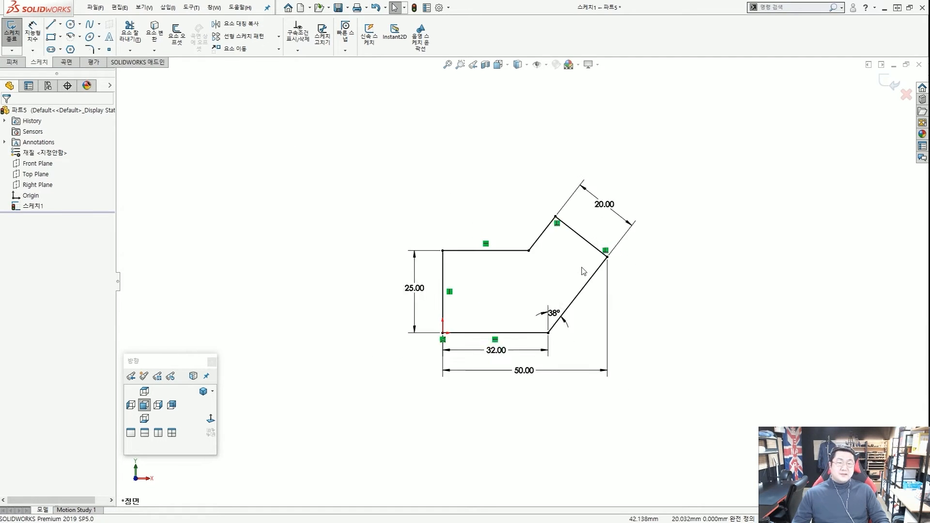
scroll(581, 275, "down", 2)
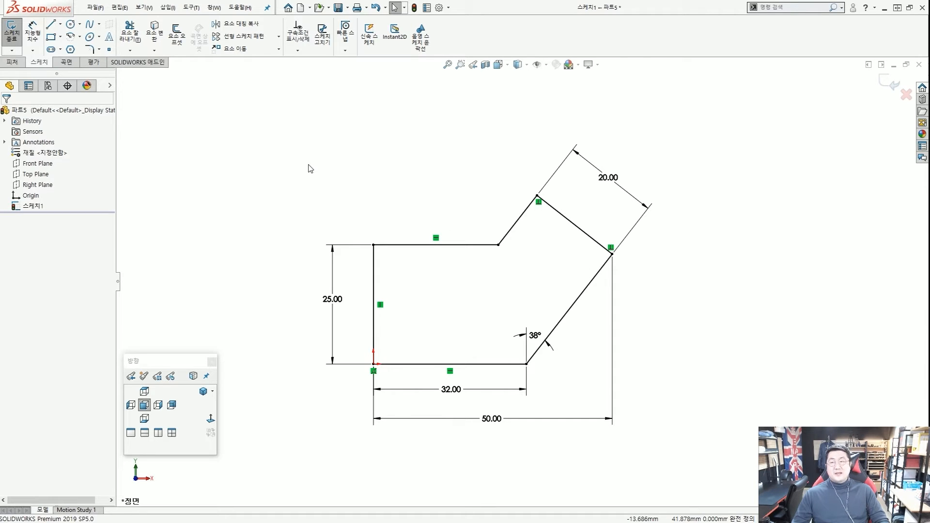
Start an Extruded Boss/Base on the sketch, keeping Blind at 10 mm depth.
left_click(13, 63)
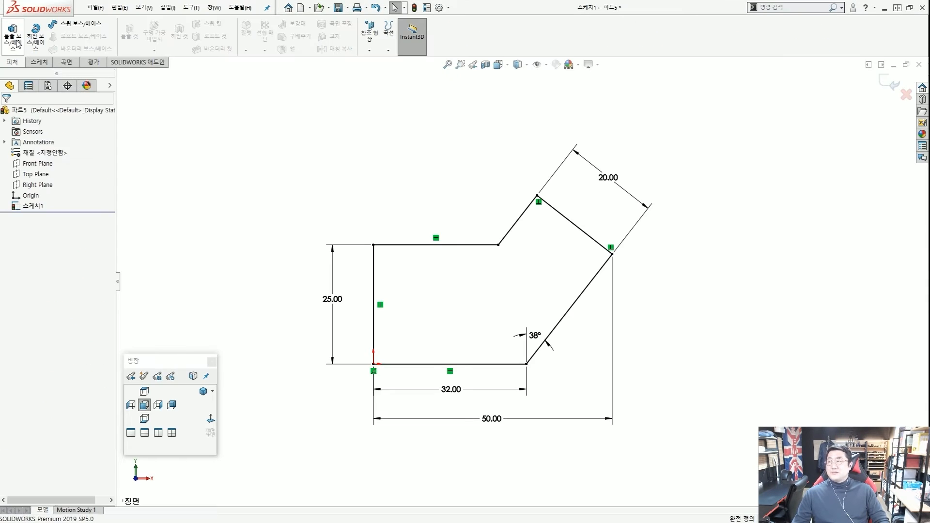
left_click(17, 43)
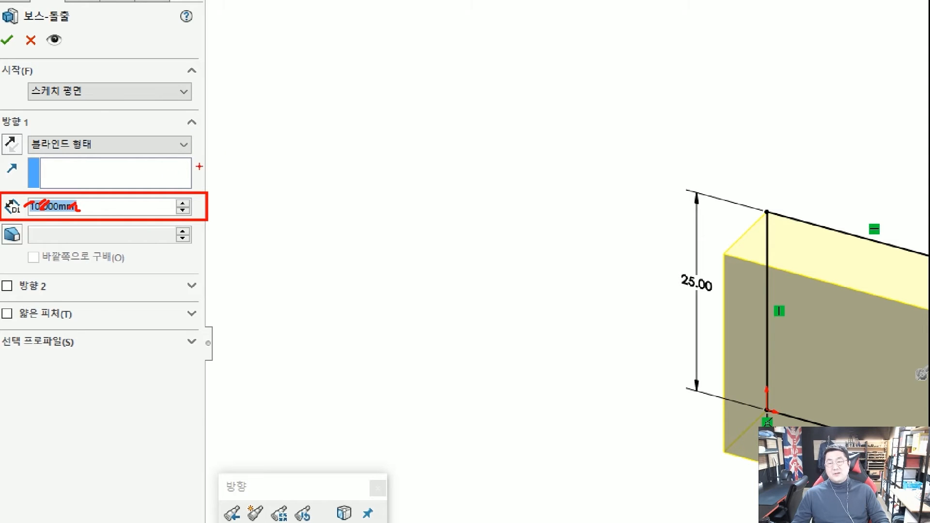
left_click_drag(236, 150, 186, 175)
left_click_drag(66, 166, 55, 174)
mouse_move(145, 157)
left_mouse_down()
mouse_move(125, 169)
mouse_move(146, 176)
left_mouse_up()
left_click_drag(212, 169, 199, 180)
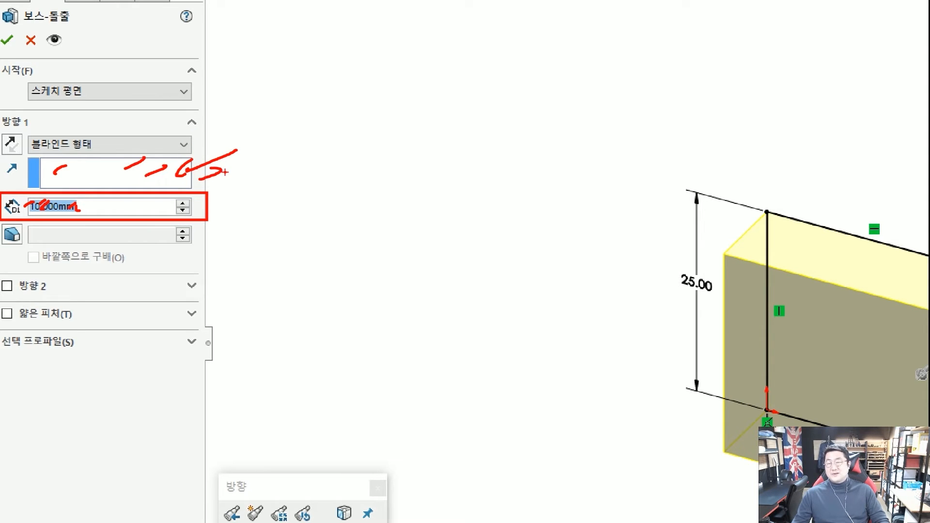
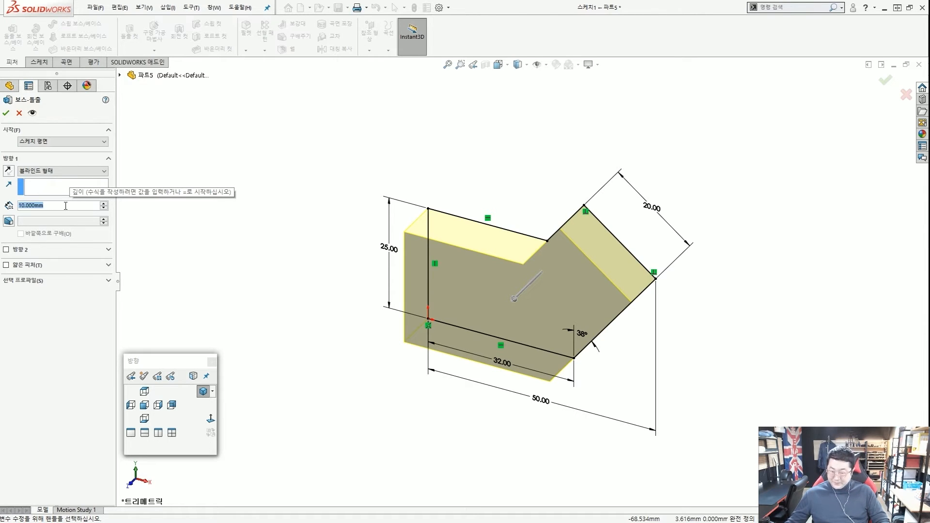
Set the extrusion depth to 25 mm and create the boss extrude.
type("25")
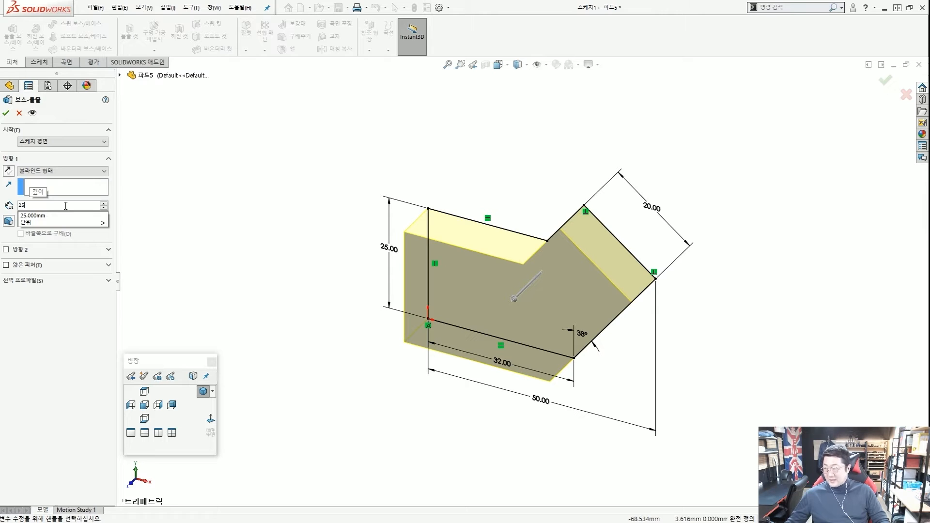
key("Return")
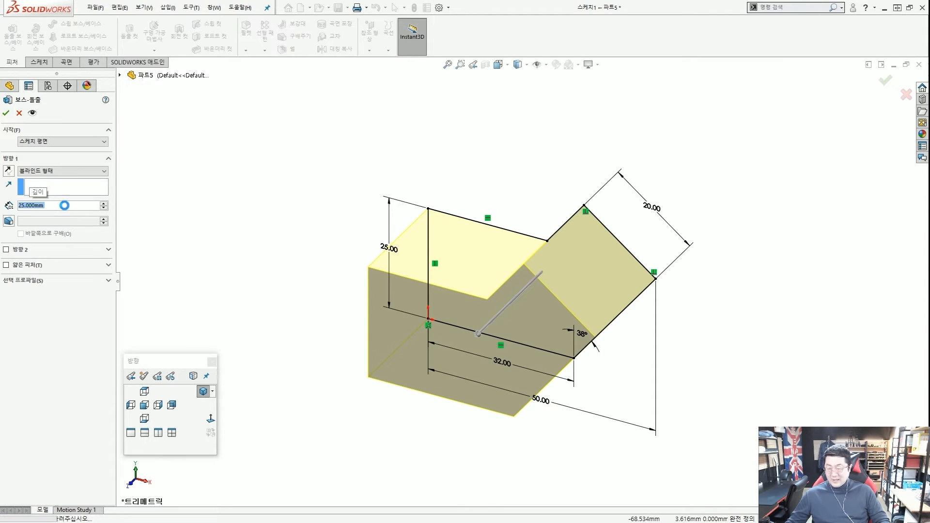
key("Return")
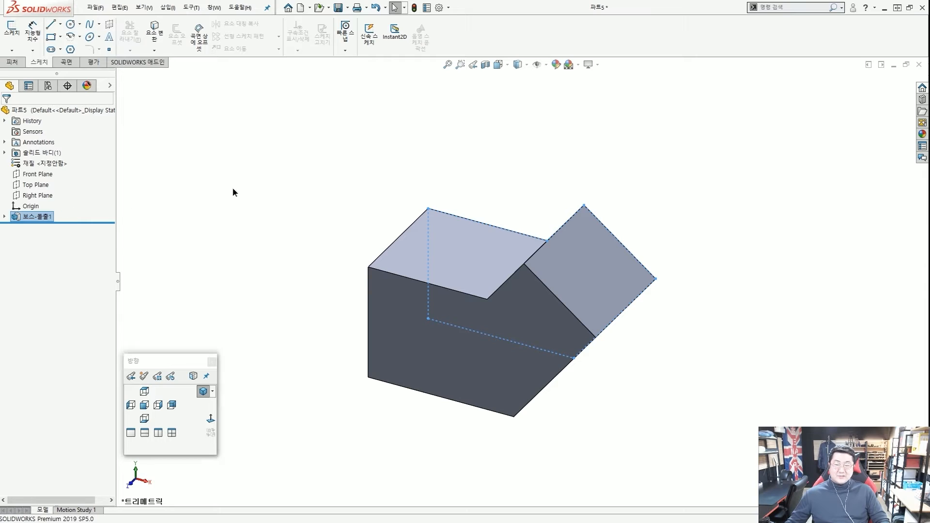
Orbit the solid and select 보스-돌출1 to display its 25, 20, 32, 50 and 38° dimensions.
left_click(233, 189)
scroll(323, 225, "up", 4)
scroll(412, 267, "down", 2)
scroll(413, 270, "down", 2)
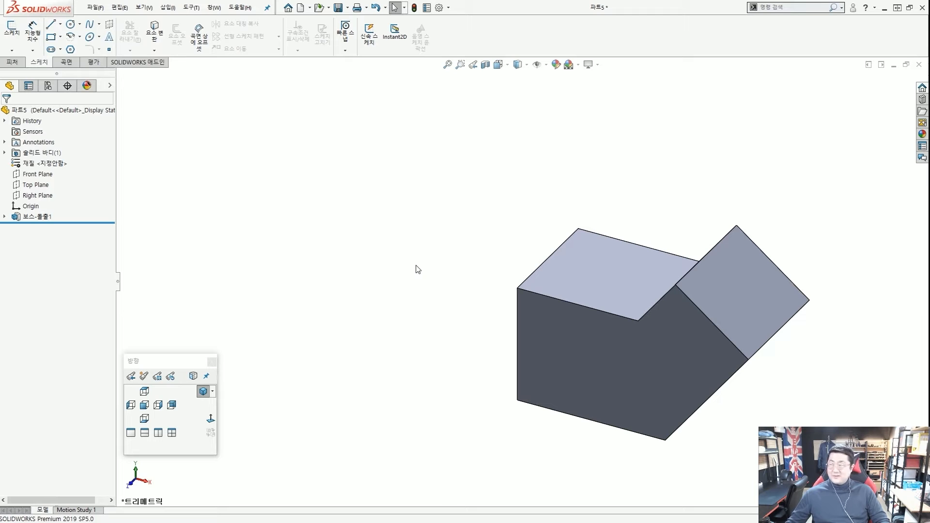
scroll(601, 322, "up", 2)
scroll(585, 316, "down", 2)
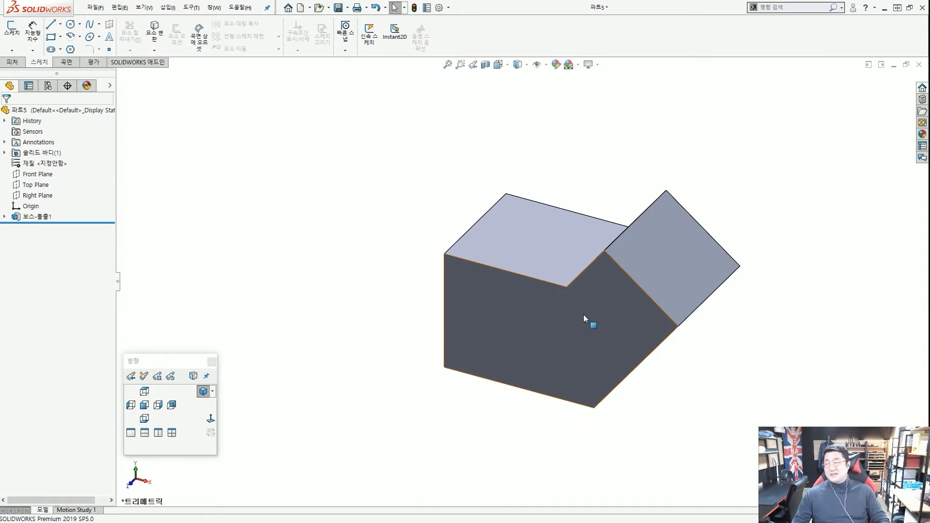
middle_click_drag(548, 319, 516, 307)
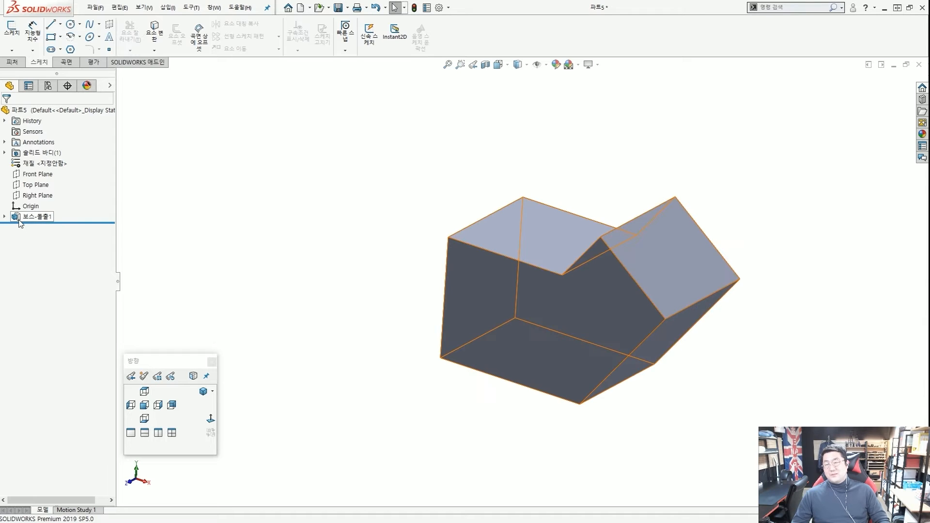
left_click(33, 217)
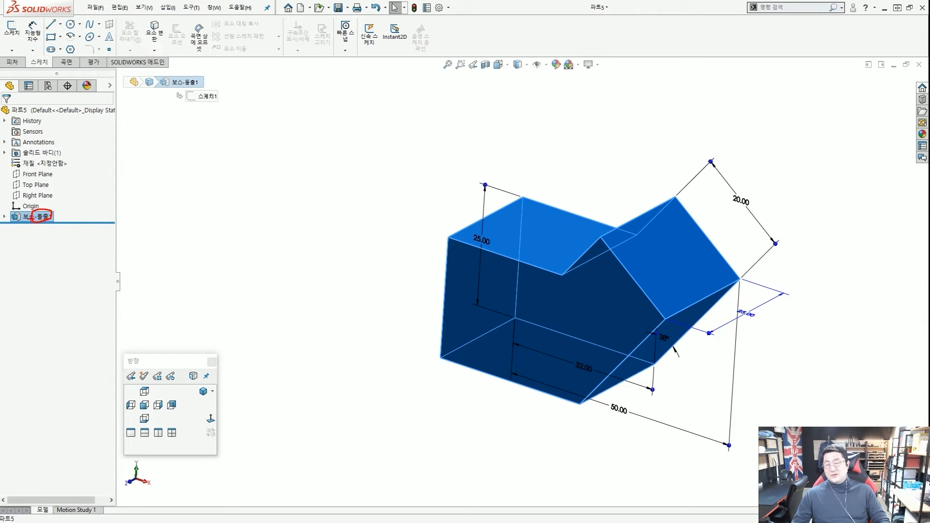
Expand 보스-돌출1 in the feature tree to reveal 스케치1, then clear the selection.
key("Escape")
left_click(4, 216)
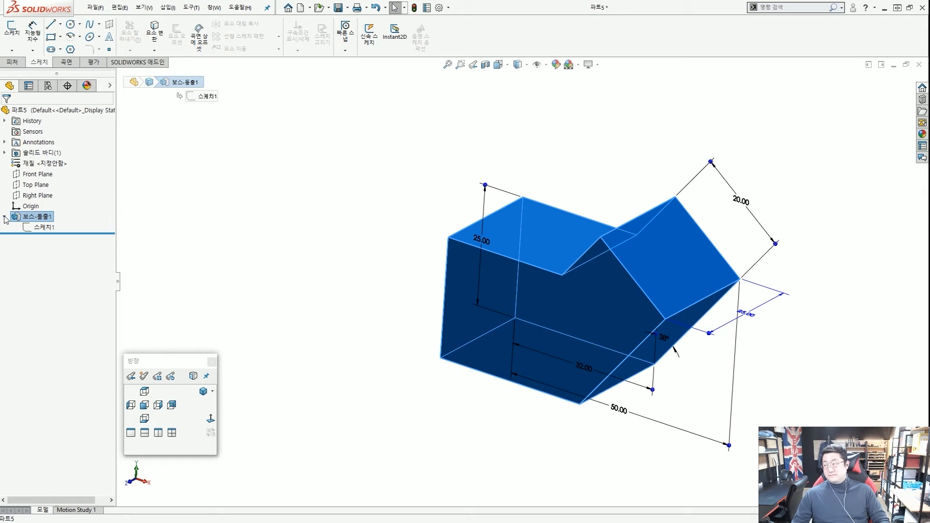
left_click(192, 225)
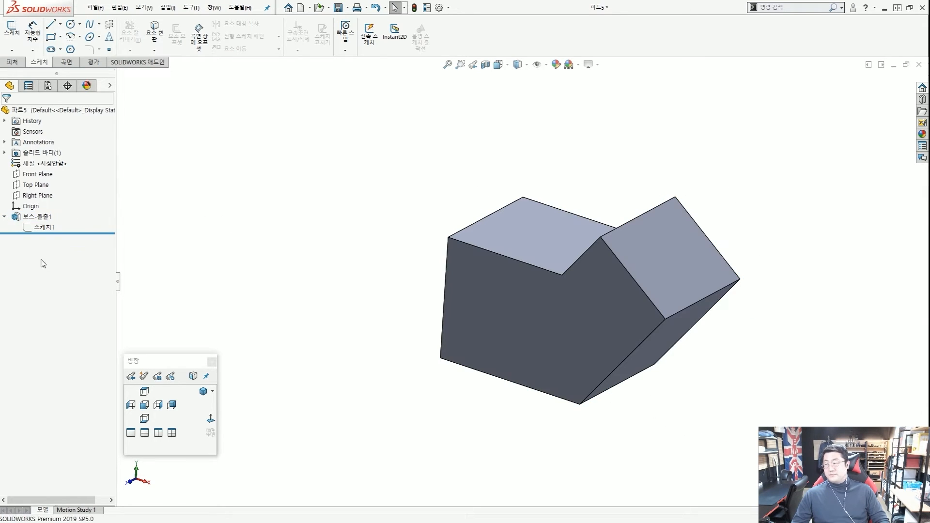
Drag across the feature tree and graphics area, then cancel with Escape.
scroll(24, 227, "up", 1)
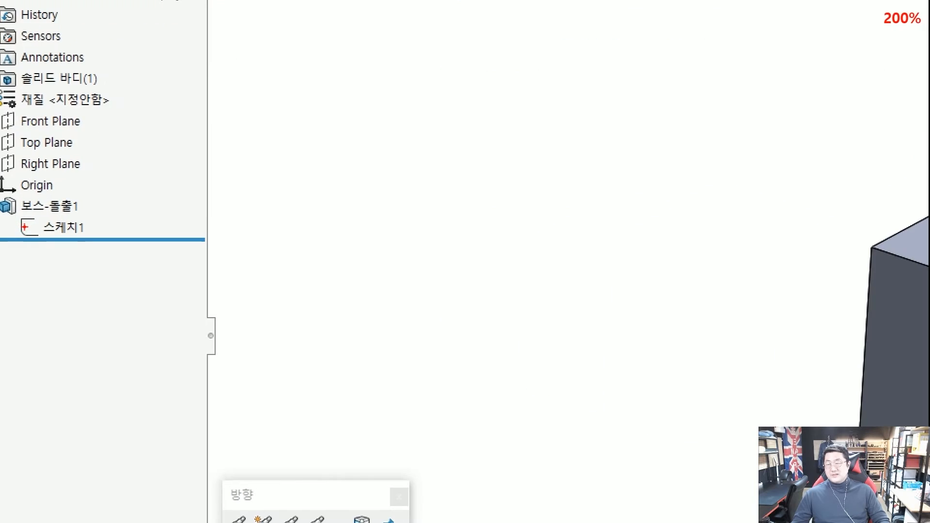
left_click_drag(16, 216, 88, 241, "ctrl")
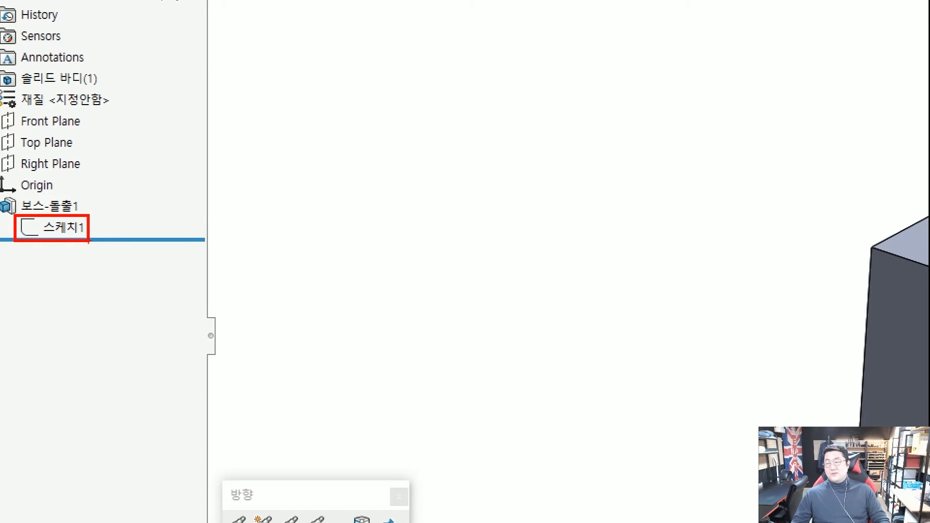
mouse_move(159, 282)
left_mouse_down()
mouse_move(106, 228)
mouse_move(113, 260)
left_mouse_up()
left_click_drag(71, 183, 82, 190)
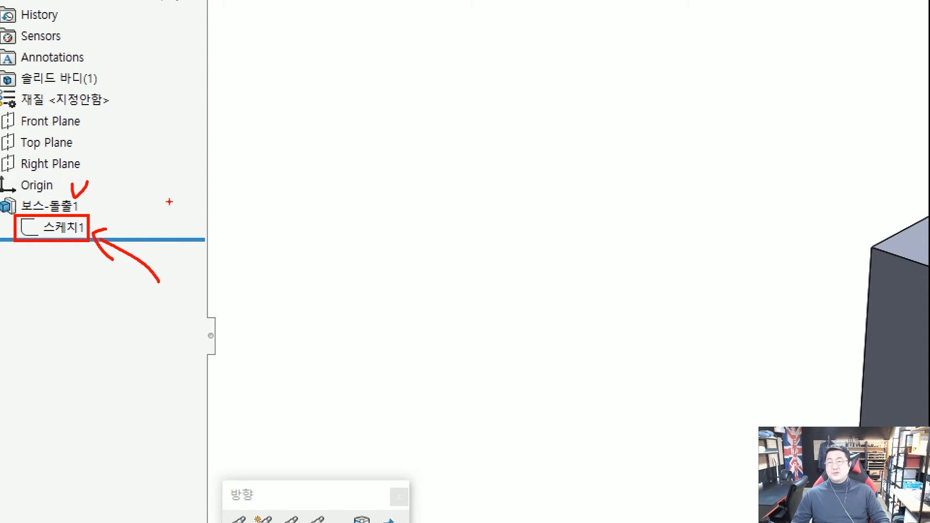
mouse_move(111, 222)
left_mouse_down()
mouse_move(113, 250)
mouse_move(128, 226)
left_mouse_up()
left_click_drag(135, 220, 136, 235)
left_click_drag(116, 198, 112, 177)
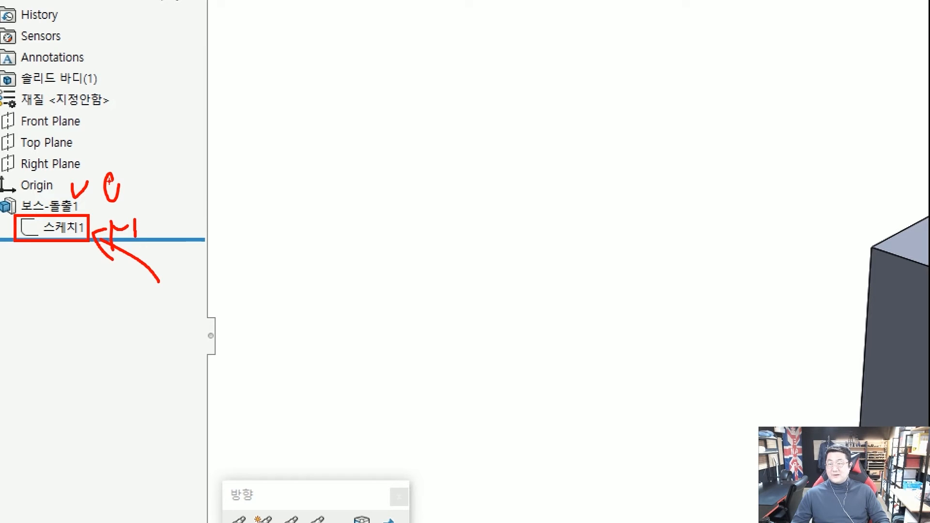
mouse_move(67, 243)
left_mouse_down()
mouse_move(58, 242)
mouse_move(90, 231)
mouse_move(92, 255)
left_mouse_up()
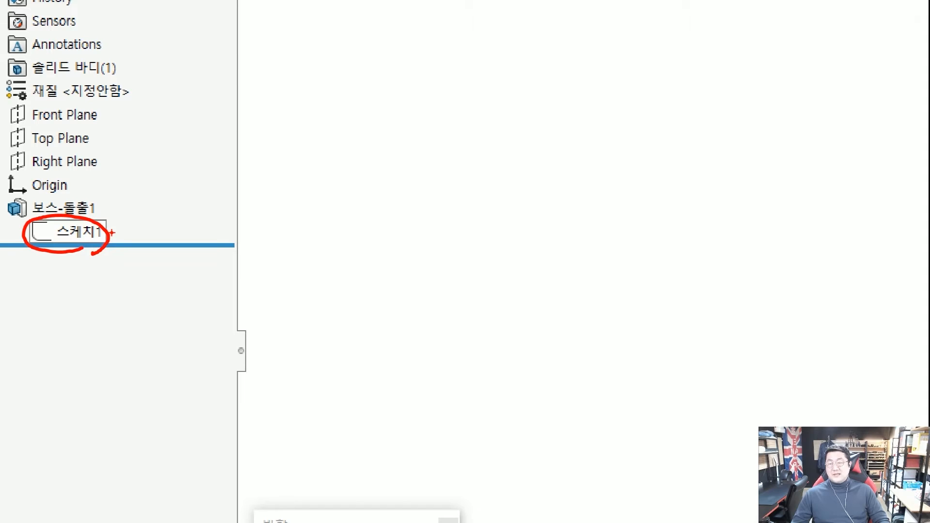
mouse_move(102, 204)
left_mouse_down()
mouse_move(138, 222)
mouse_move(122, 228)
left_mouse_up()
mouse_move(127, 218)
left_mouse_down()
mouse_move(120, 231)
mouse_move(136, 236)
left_mouse_up()
key("Escape")
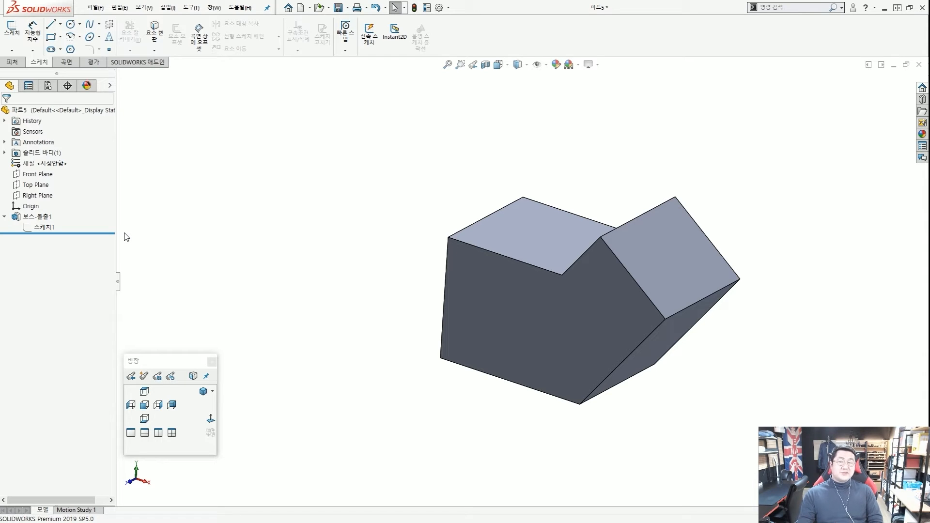
Switch the view with Ctrl+2 and make further drags over the tree and part.
key("ctrl+2")
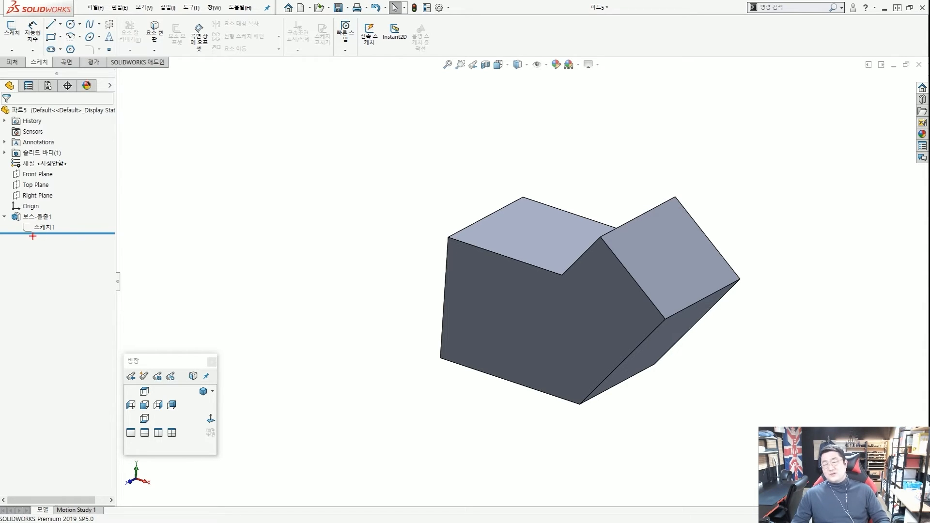
mouse_move(34, 244)
left_mouse_down()
mouse_move(40, 202)
mouse_move(57, 268)
mouse_move(22, 376)
mouse_move(46, 438)
mouse_move(35, 455)
left_mouse_up()
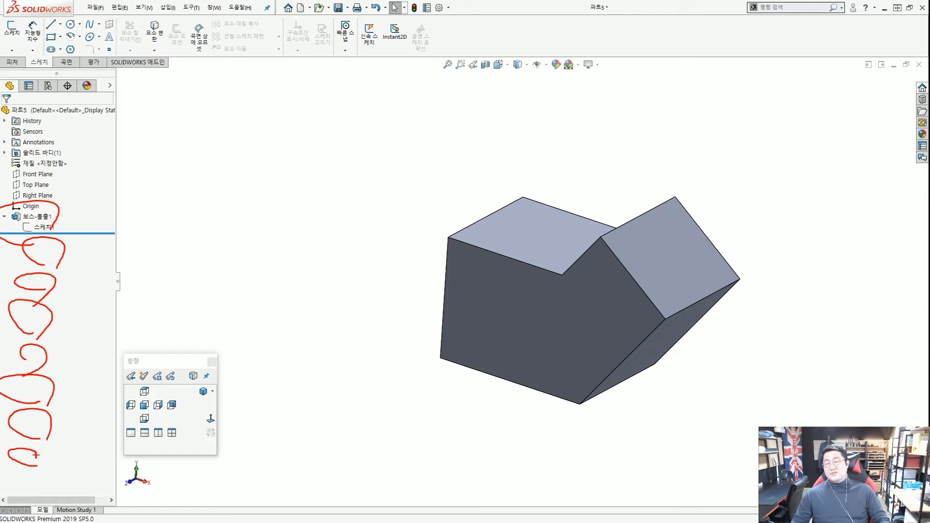
key("Escape")
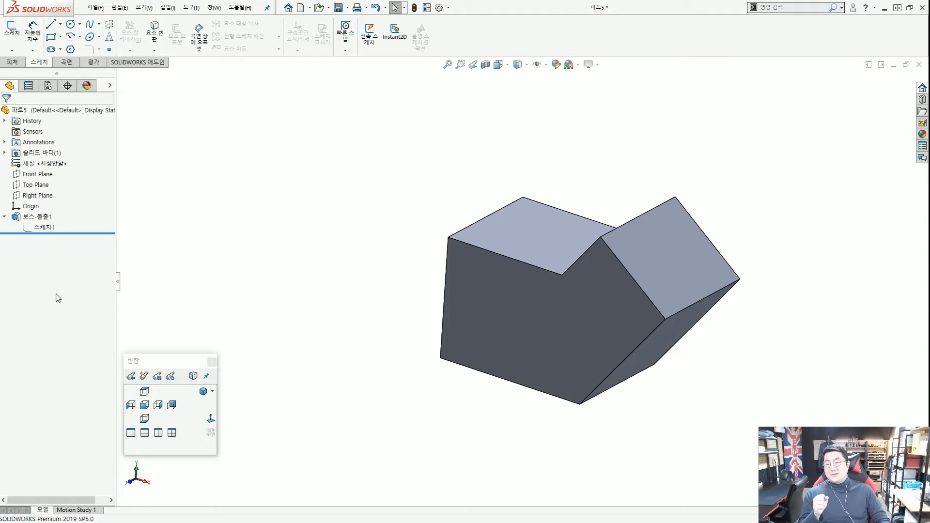
key("ctrl+2")
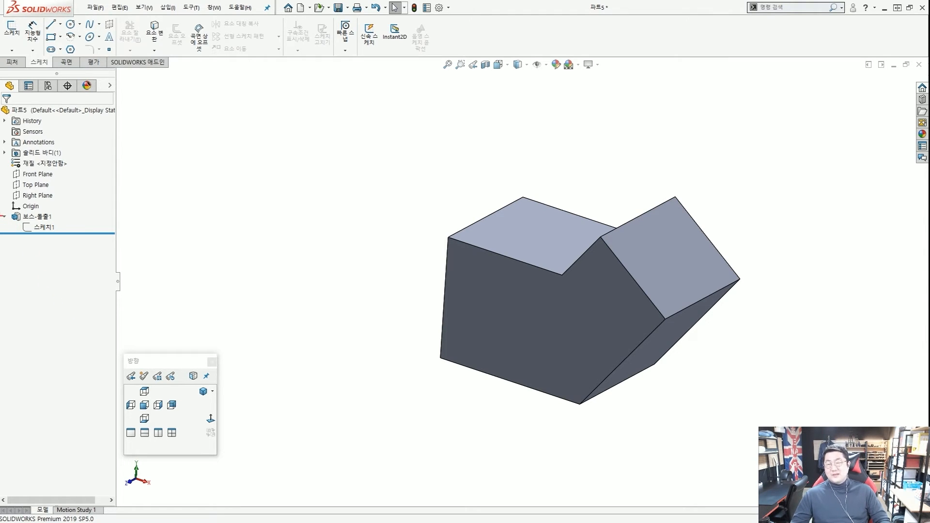
scroll(2, 217, "up", 6)
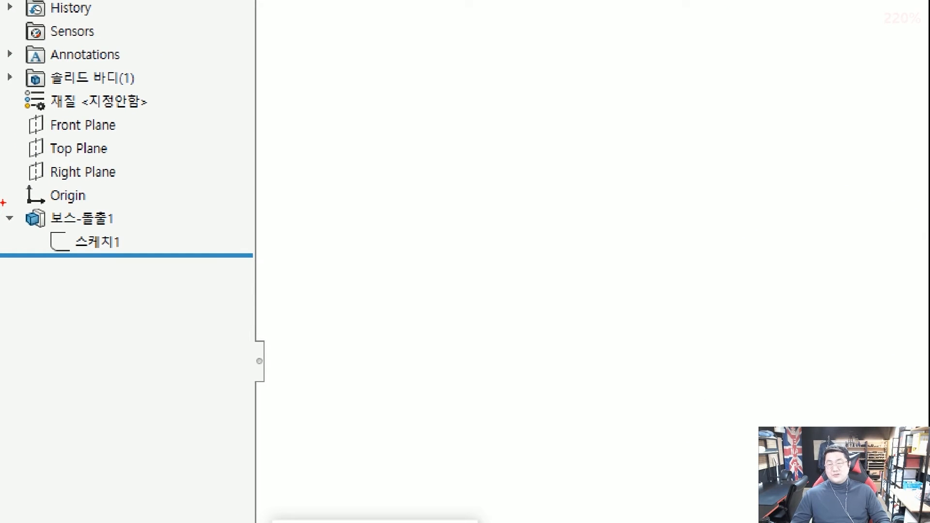
left_click_drag(3, 201, 130, 263, "ctrl")
mouse_move(226, 299)
left_mouse_down("ctrl+shift")
mouse_move(130, 242)
mouse_move(80, 240)
mouse_move(105, 260)
left_mouse_up("ctrl+shift")
left_click_drag(112, 221, 125, 242)
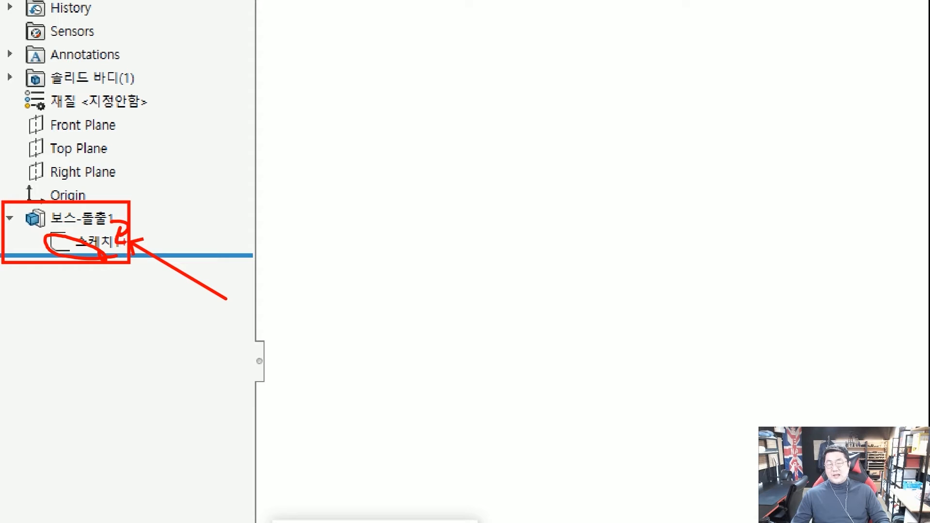
Rotate the part and select 스케치1 to show its 20, 32, 50 mm and 38° profile.
key("Escape")
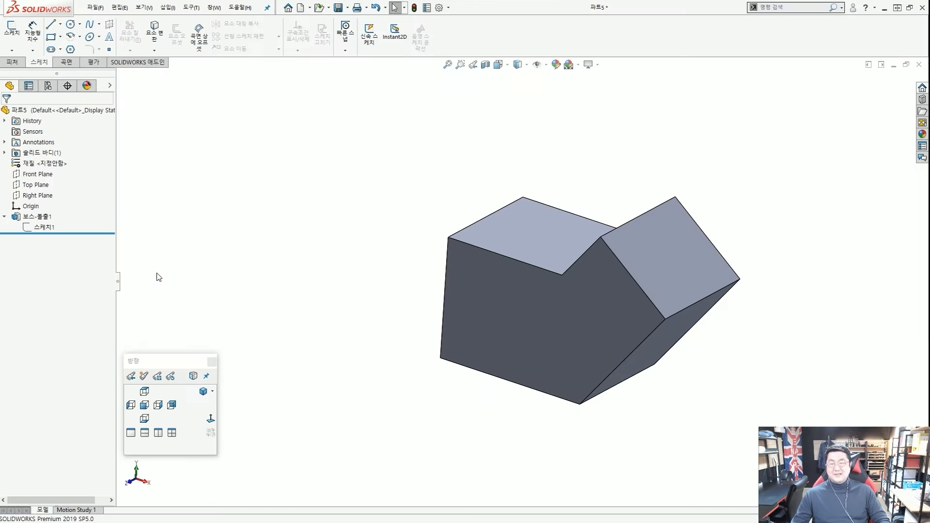
scroll(441, 274, "up", 3)
middle_click_drag(461, 303, 581, 307)
scroll(588, 305, "down", 2)
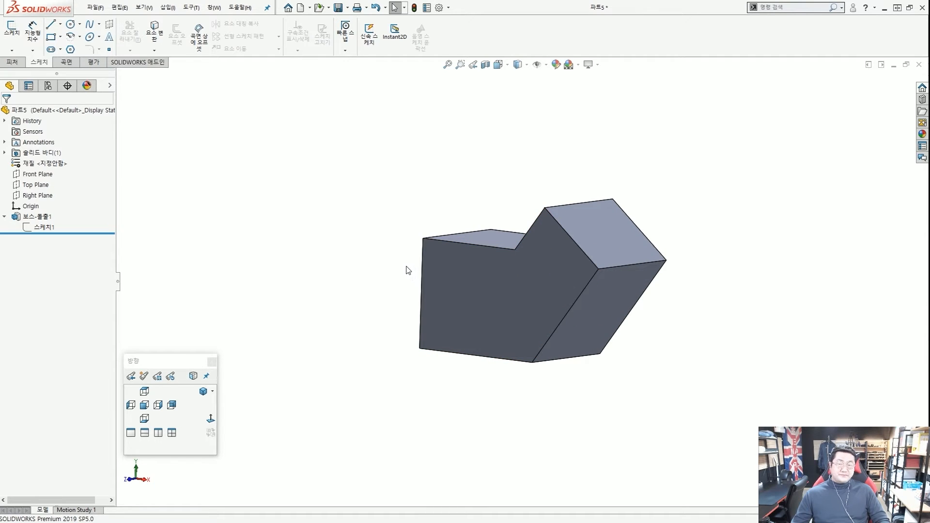
left_click(44, 227)
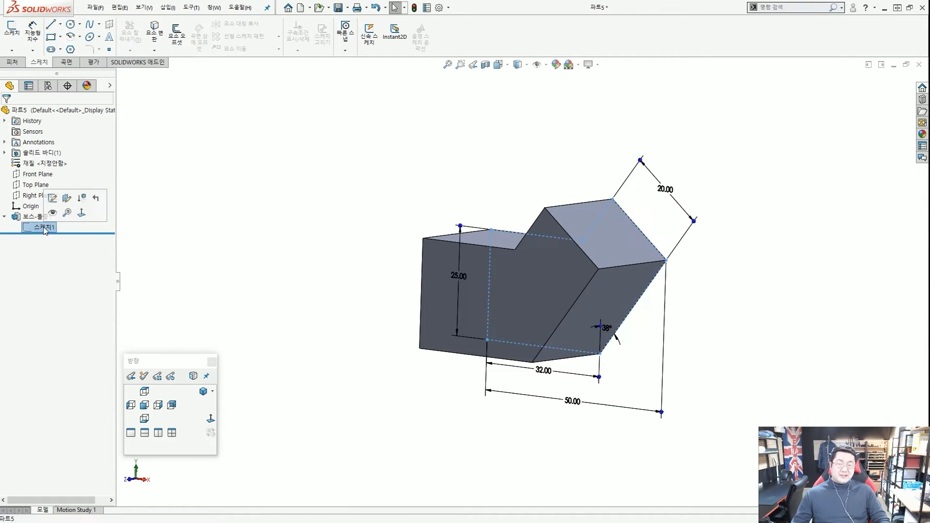
left_click(37, 217)
left_click(247, 213)
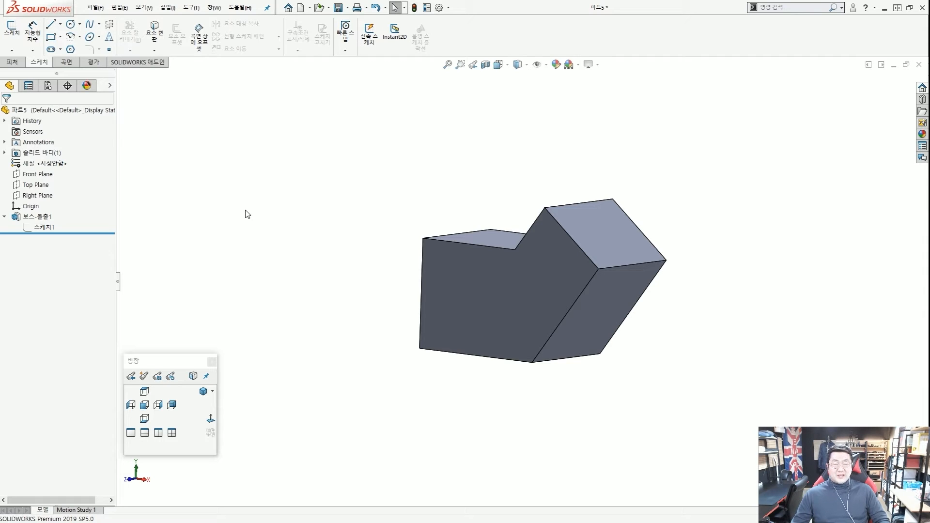
left_click(44, 227)
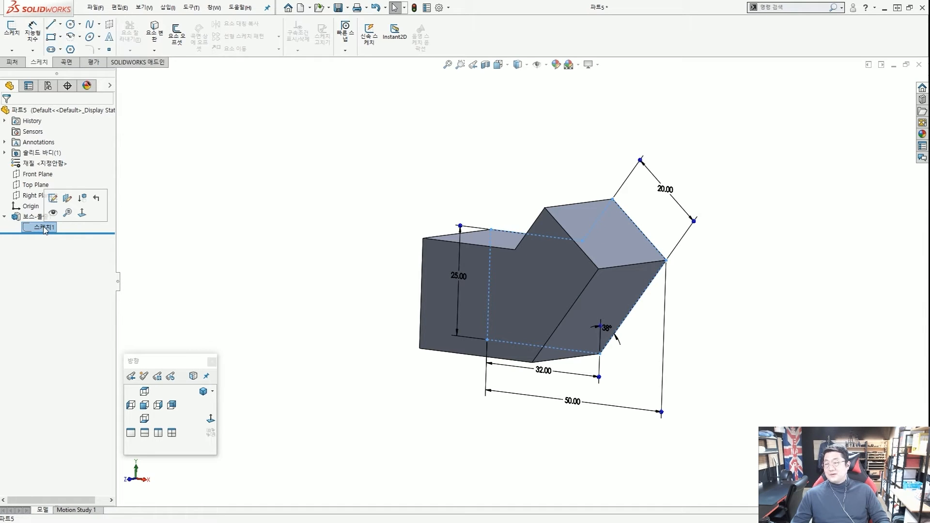
Edit 스케치1 viewed face-on and zoom around its profile.
left_click(52, 198)
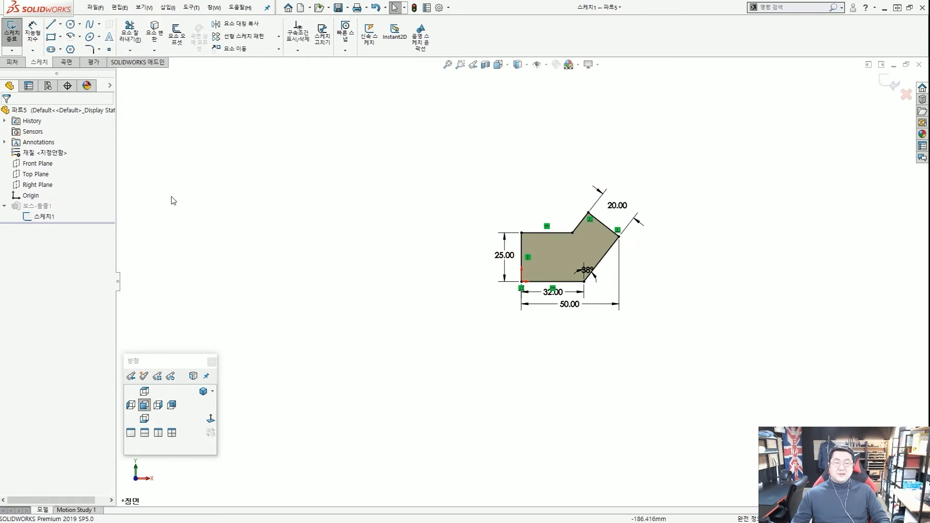
scroll(583, 264, "down", 5)
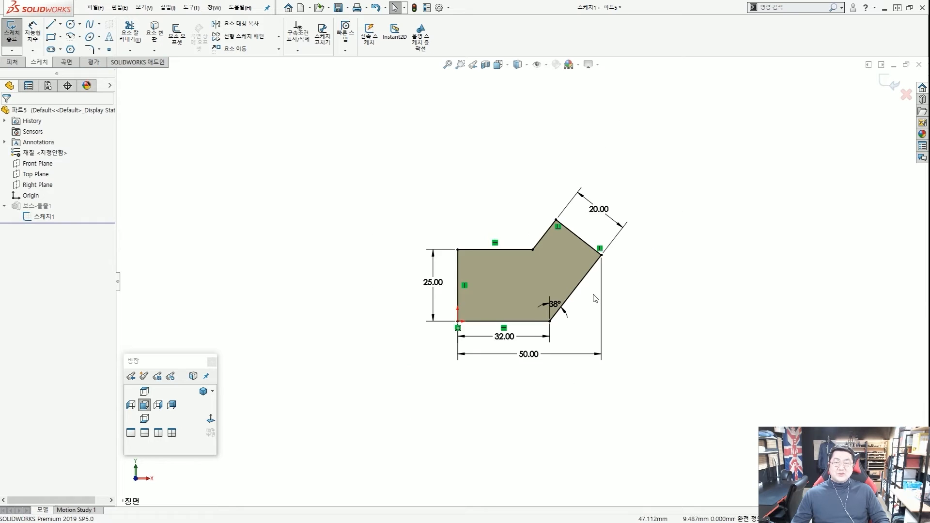
scroll(533, 282, "up", 3)
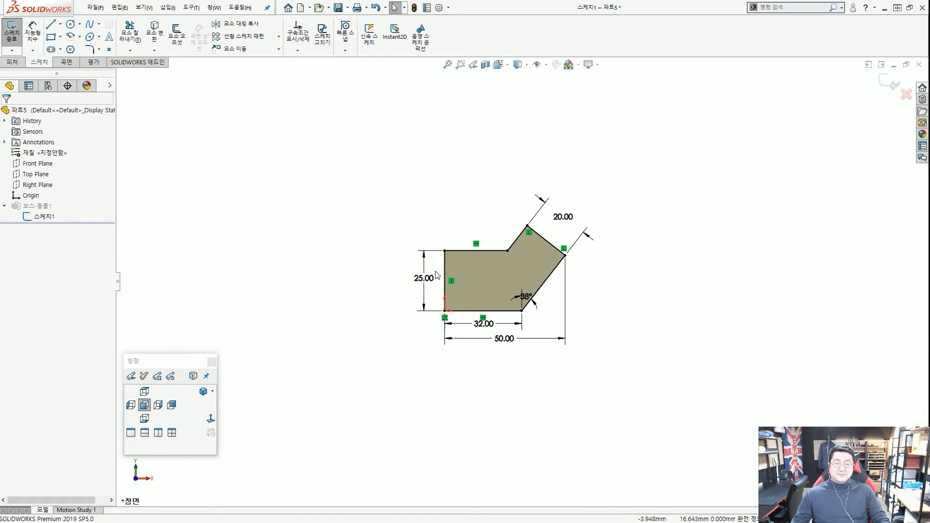
scroll(497, 277, "down", 2)
scroll(533, 286, "down", 1)
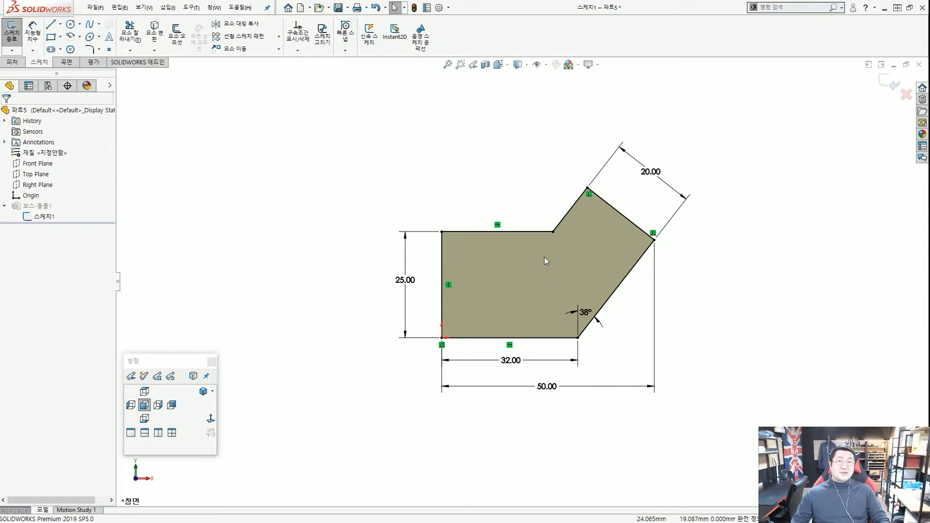
mouse_move(577, 210)
left_mouse_down()
mouse_move(628, 209)
mouse_move(636, 266)
left_mouse_up()
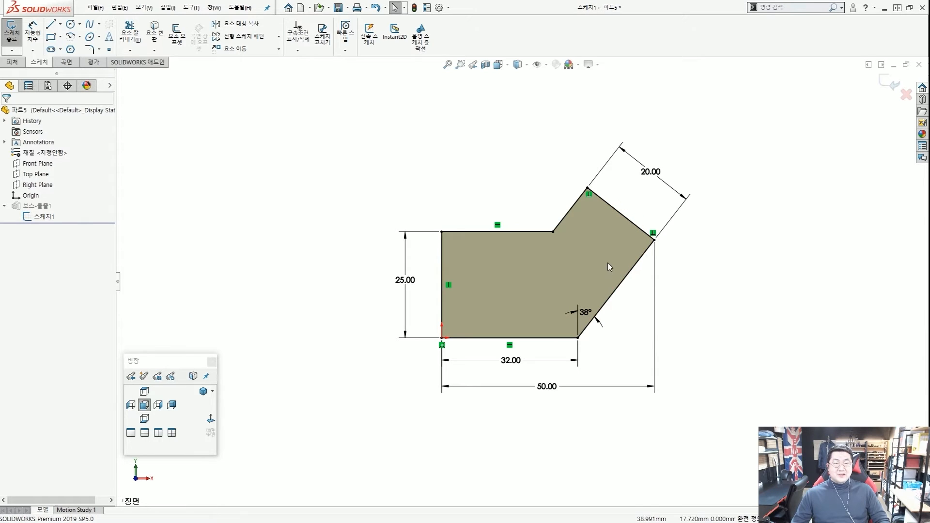
mouse_move(634, 361)
left_mouse_down()
mouse_move(708, 177)
mouse_move(581, 272)
left_mouse_up()
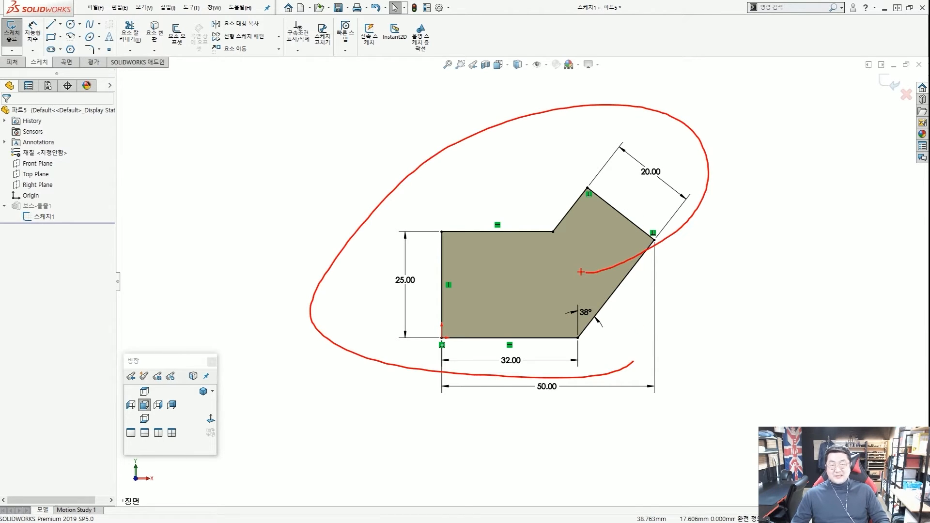
Exit the sketch so the 25 mm extruded block rebuilds, and view it in 3D.
key("Escape")
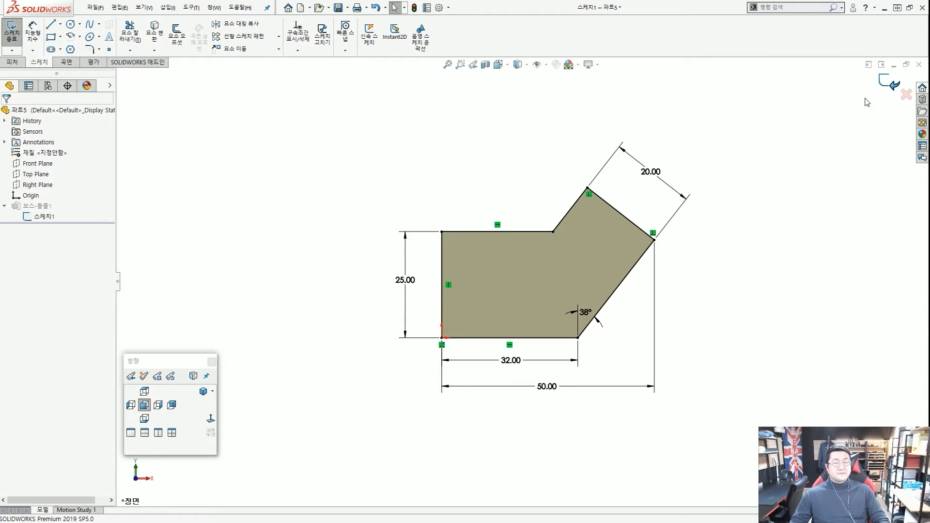
left_click(886, 83)
mouse_move(495, 180)
middle_mouse_down()
mouse_move(499, 274)
mouse_move(494, 179)
middle_mouse_up()
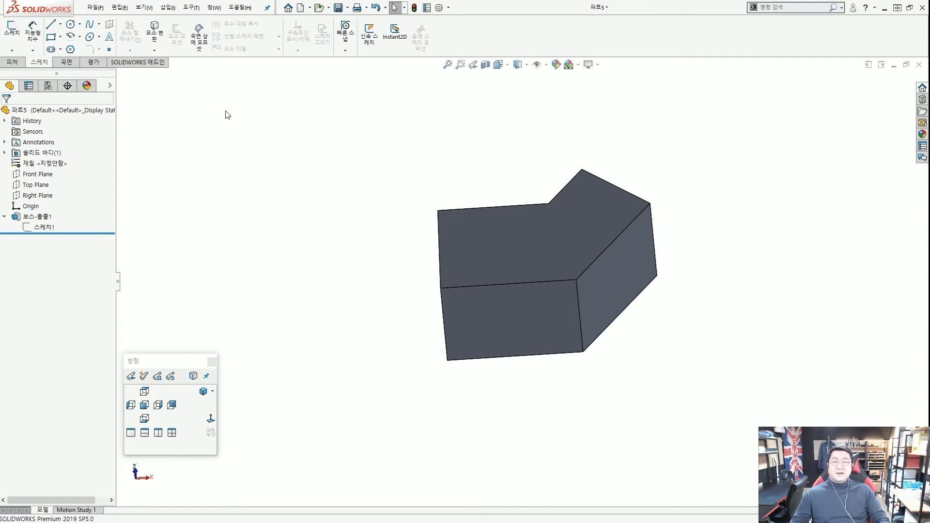
Switch to the Features (피처) tab and turn Instant3D off, then tilt the block.
left_click(12, 63)
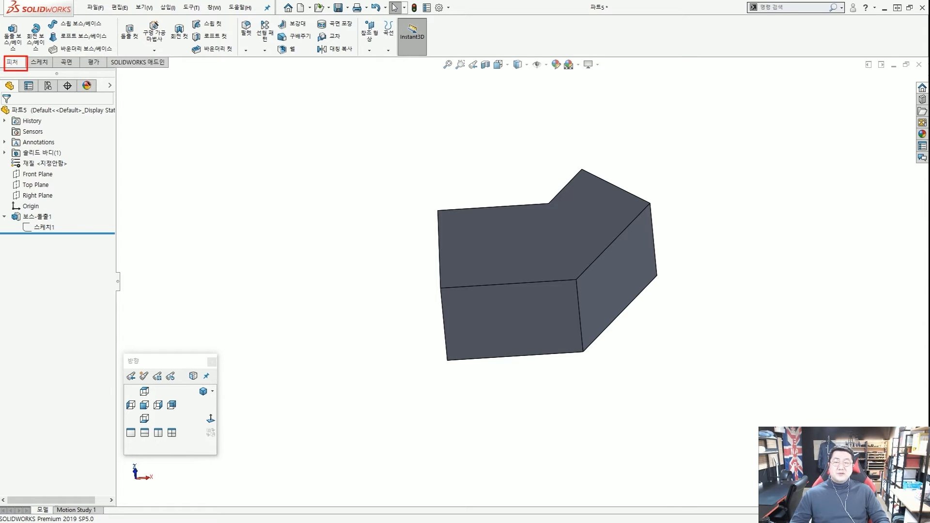
left_click_drag(394, 15, 432, 64, "ctrl")
left_click_drag(481, 116, 434, 58, "ctrl+shift")
left_click(422, 46)
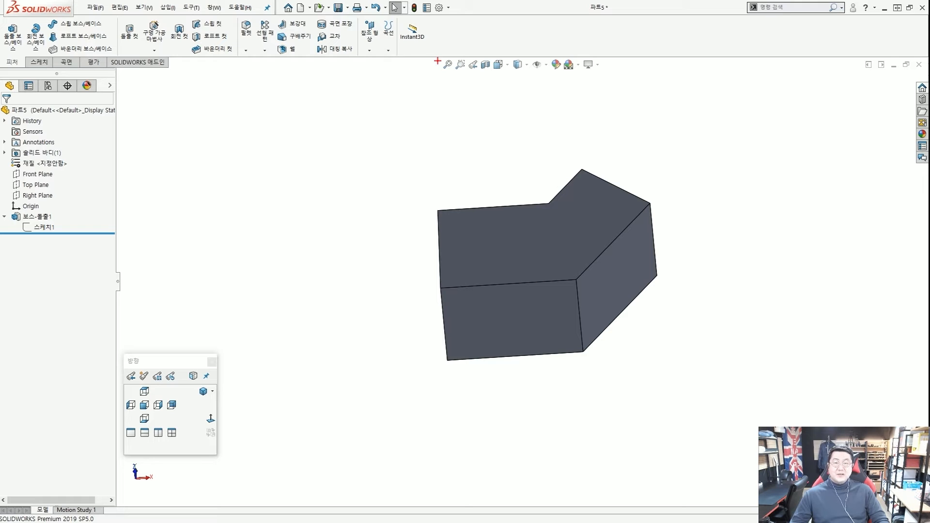
mouse_move(437, 60)
left_mouse_down()
mouse_move(402, 19)
mouse_move(433, 62)
left_mouse_up()
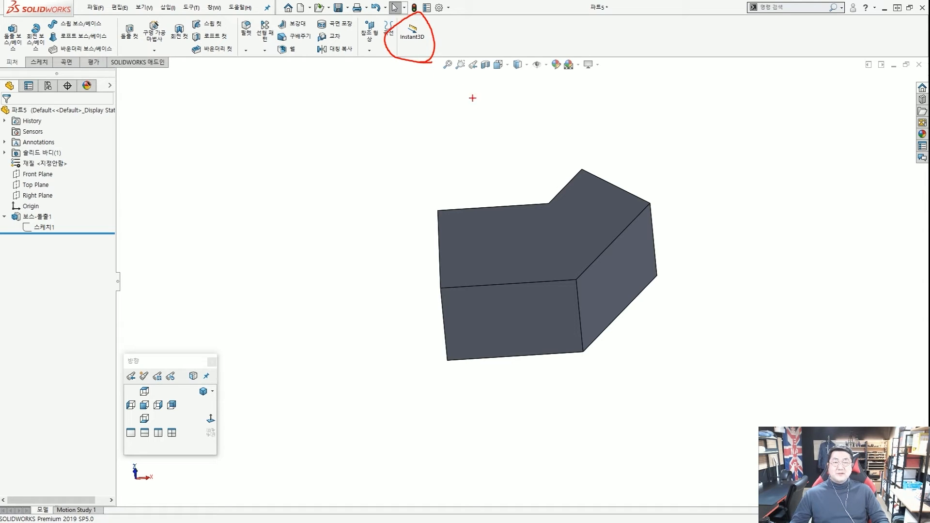
left_click_drag(501, 134, 438, 60)
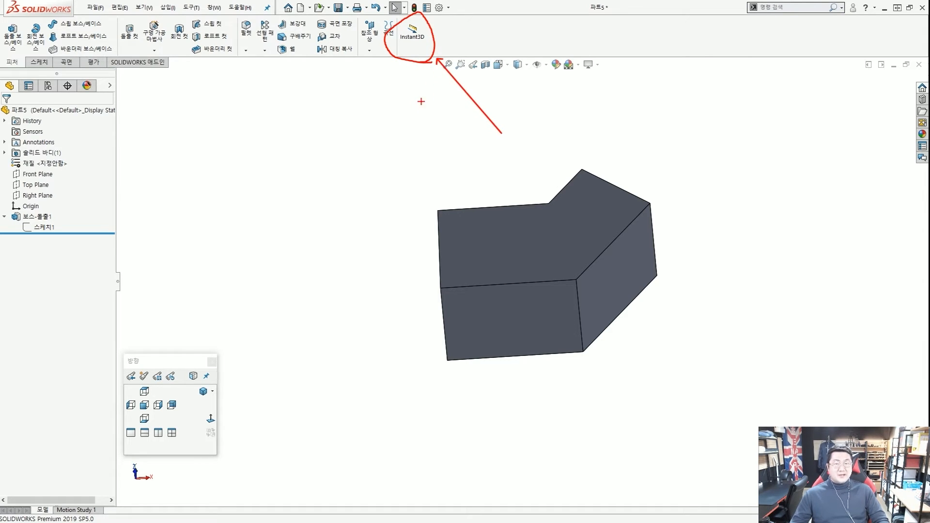
key("Escape")
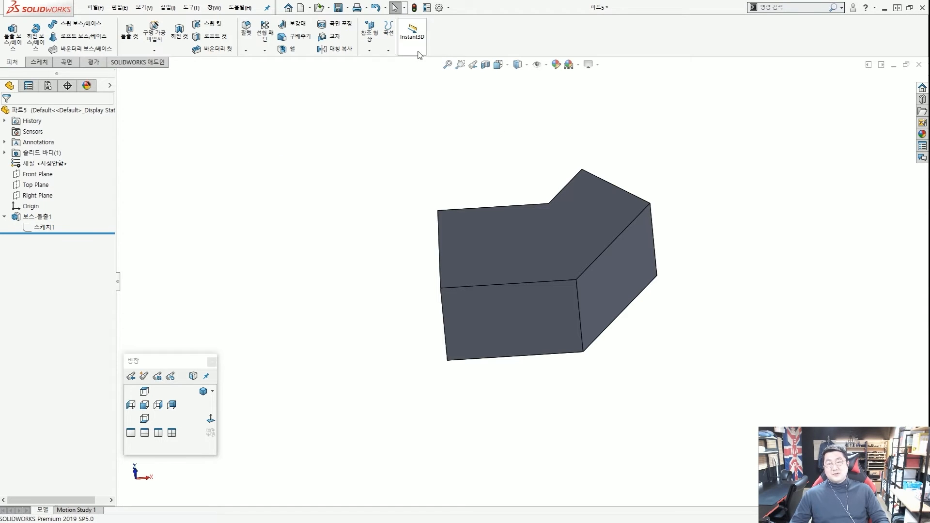
middle_click_drag(417, 240, 412, 226)
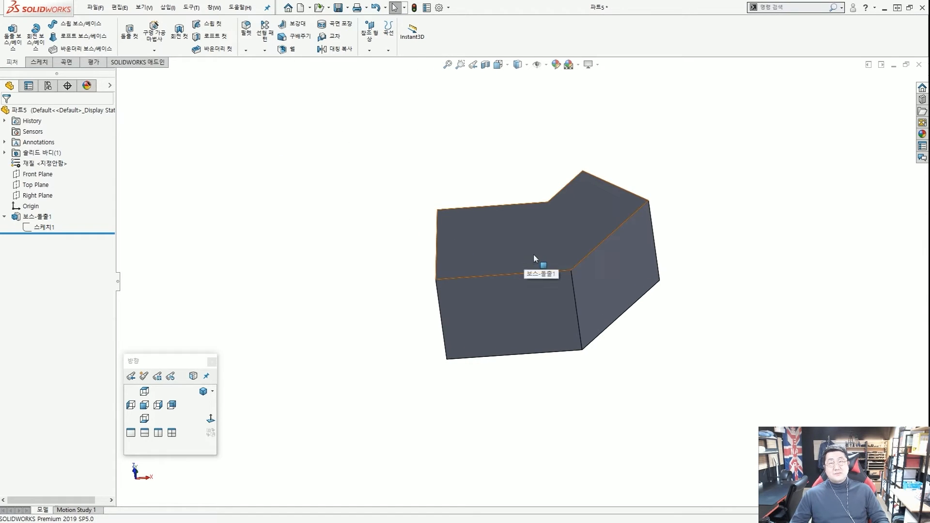
mouse_move(685, 266)
middle_mouse_down()
mouse_move(732, 223)
mouse_move(692, 230)
middle_mouse_up()
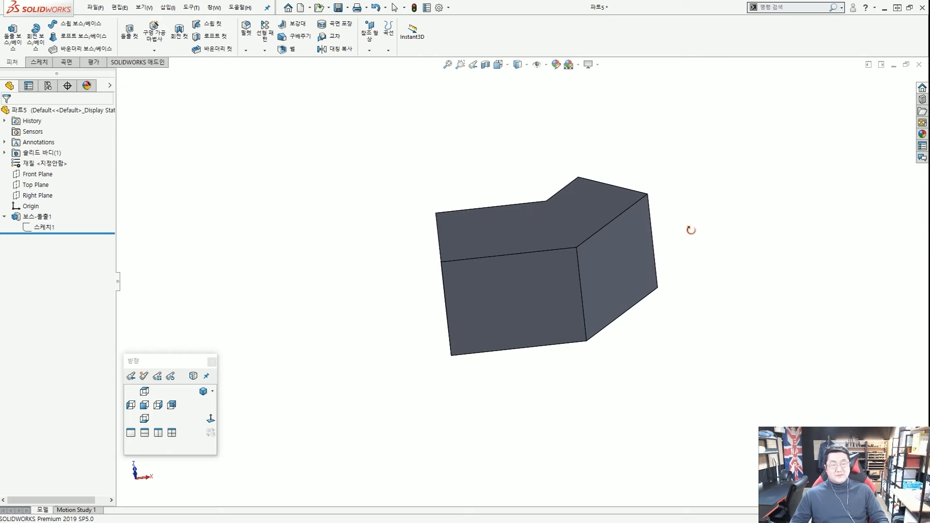
left_click_drag(526, 245, 537, 342)
mouse_move(487, 229)
left_mouse_down()
mouse_move(522, 207)
mouse_move(550, 240)
left_mouse_up()
key("Escape")
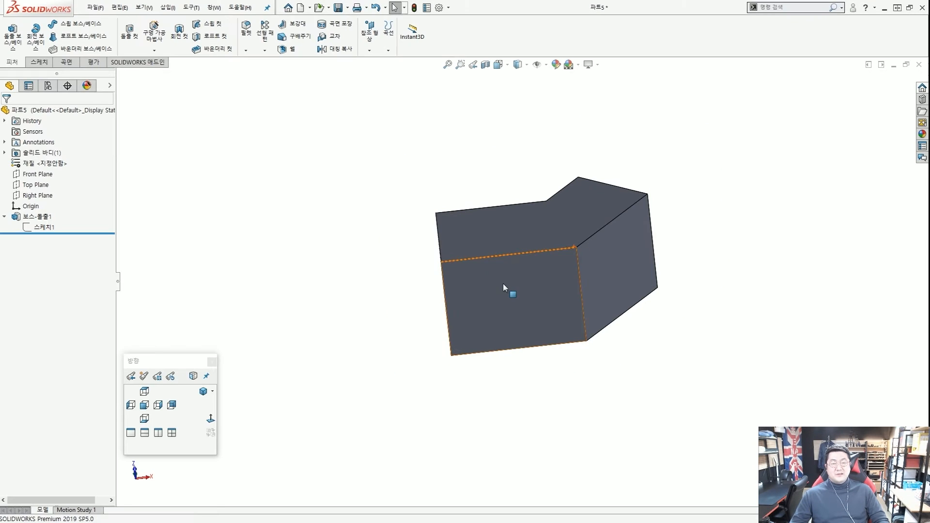
left_click_drag(381, 300, 425, 290)
left_click_drag(704, 178, 673, 208)
key("Escape")
middle_click_drag(546, 282, 570, 277)
key("ctrl+2")
left_click_drag(432, 315, 469, 289)
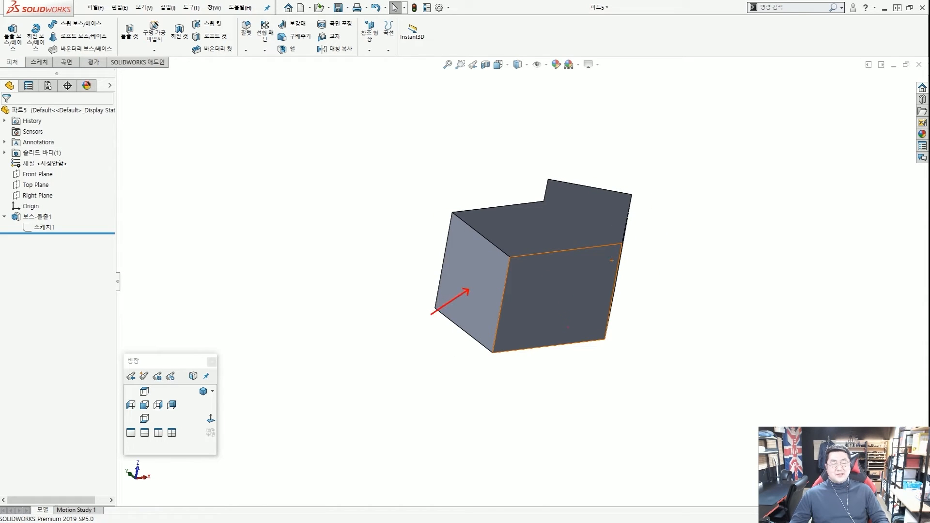
left_click_drag(568, 328, 557, 296)
left_click_drag(682, 292, 652, 280)
left_click_drag(661, 149, 633, 164)
left_click_drag(528, 164, 563, 188)
left_click_drag(462, 185, 487, 205)
key("Escape")
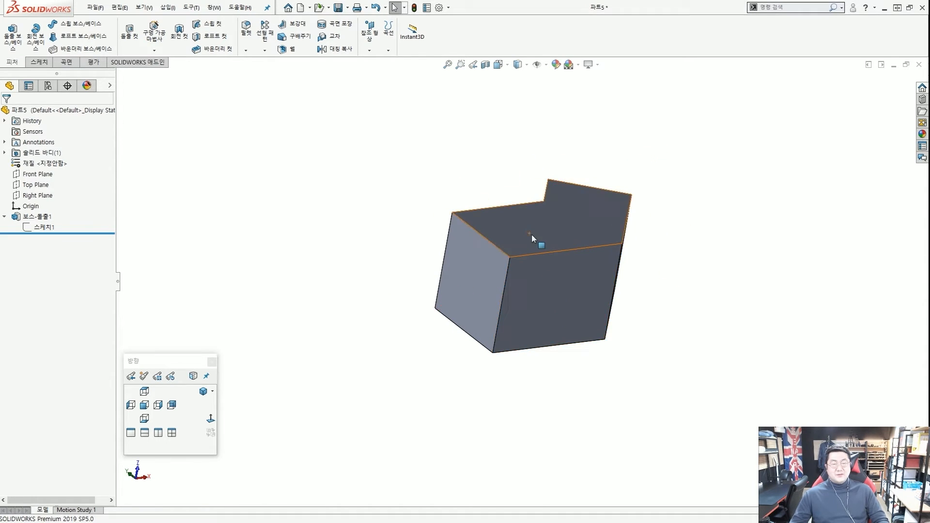
key("ctrl+2")
mouse_move(523, 180)
left_mouse_down()
mouse_move(531, 232)
mouse_move(555, 164)
left_mouse_up()
mouse_move(452, 265)
left_mouse_down()
mouse_move(463, 313)
mouse_move(509, 286)
left_mouse_up()
left_click_drag(607, 311, 624, 299)
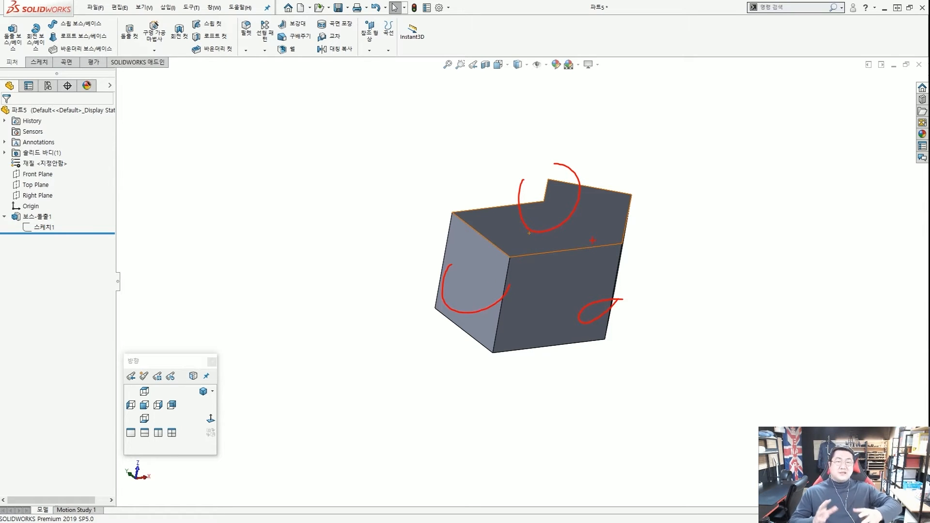
key("Escape")
middle_click_drag(624, 266, 571, 245)
scroll(554, 223, "down", 3)
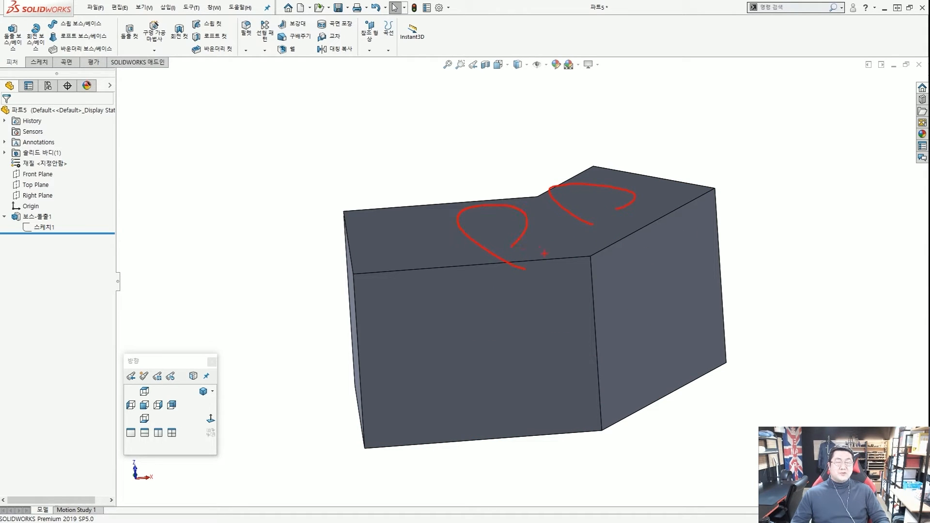
key("Escape")
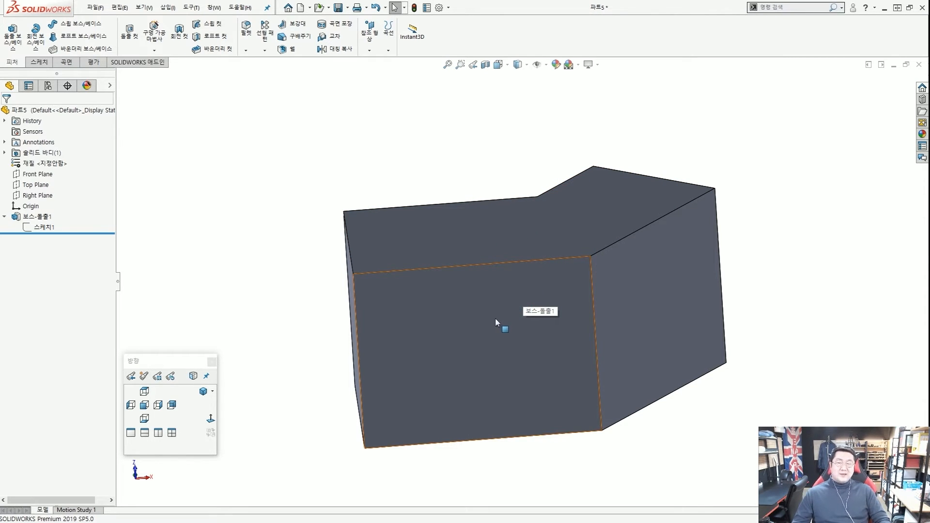
middle_click_drag(496, 319, 493, 310)
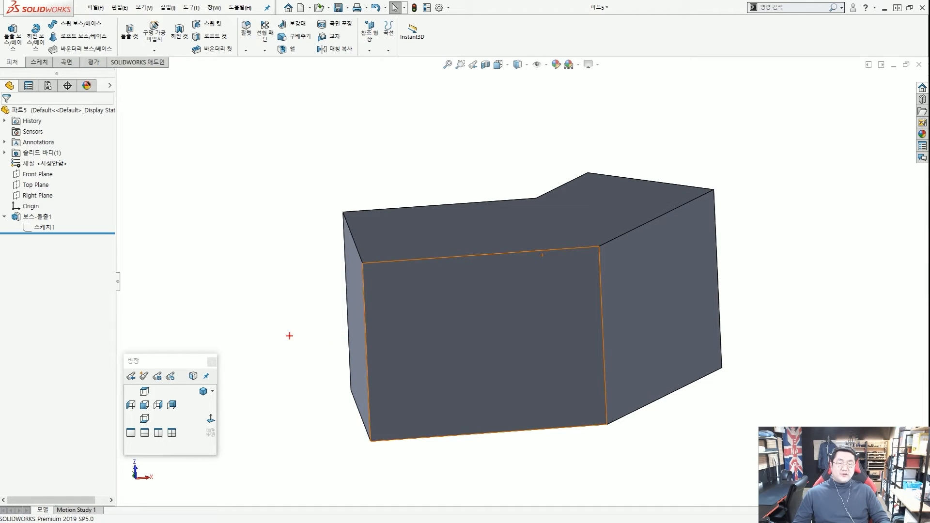
left_click_drag(295, 334, 355, 323)
left_click_drag(775, 260, 700, 269)
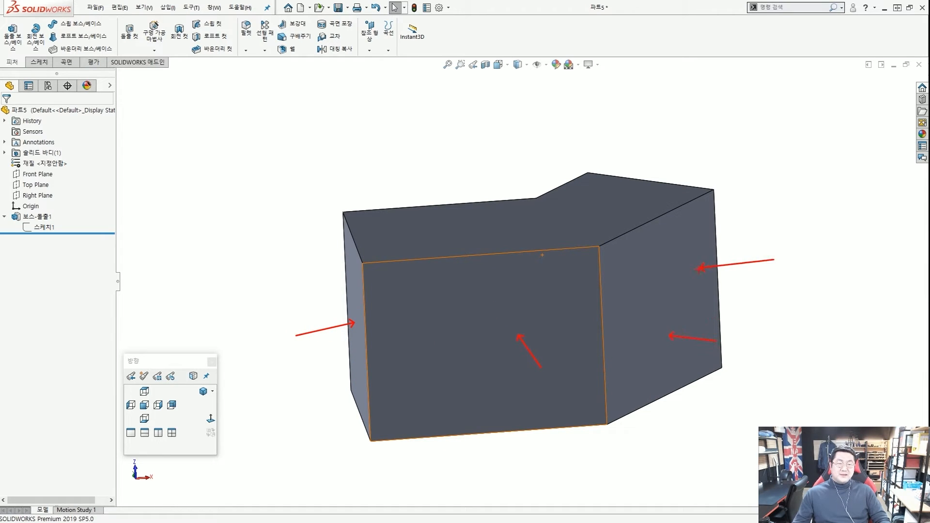
key("Escape")
middle_click_drag(538, 310, 594, 319)
Double-click the block to show its 25, 32, 50, 20 mm and 38° dimensions.
double_click(545, 303)
scroll(545, 304, "up", 3)
scroll(596, 304, "down", 1)
key("ctrl+1")
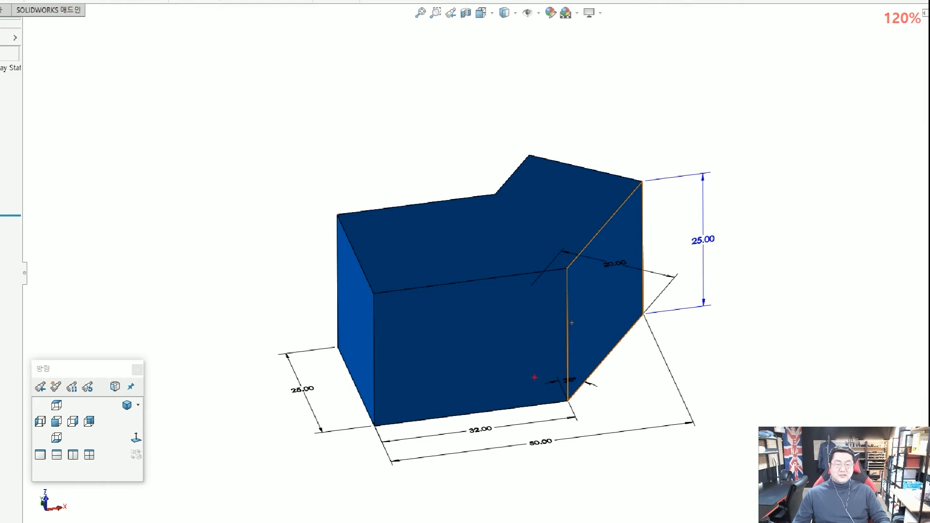
left_click_drag(525, 469, 526, 451)
left_click_drag(487, 378, 339, 417)
left_click_drag(577, 403, 567, 368)
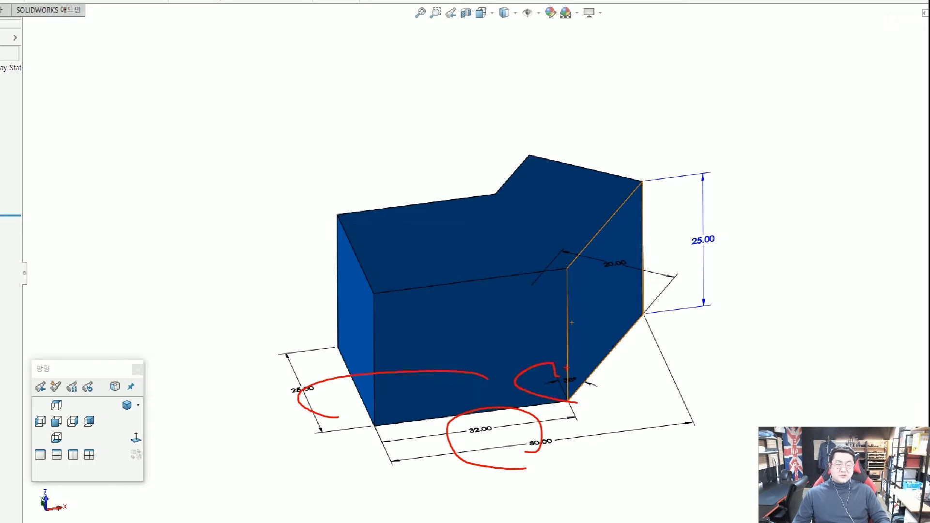
left_click_drag(717, 257, 720, 255)
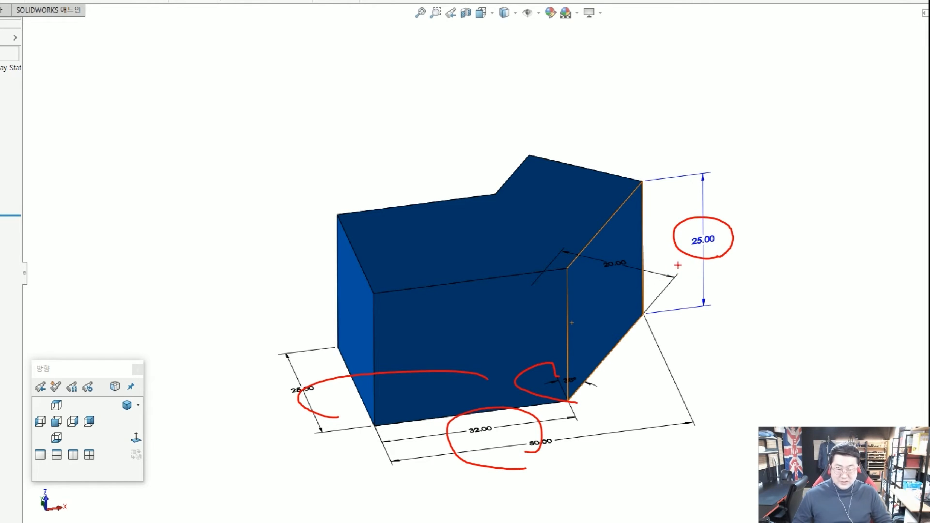
key("Escape")
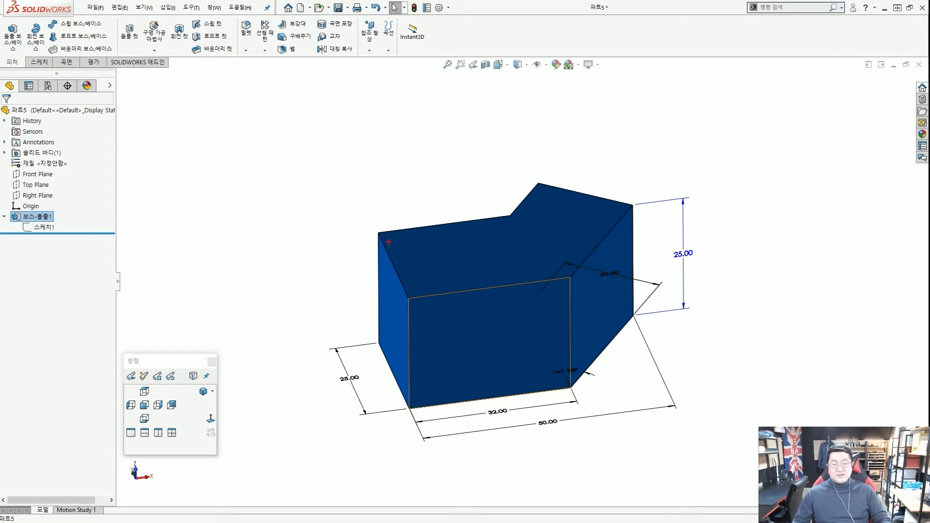
Drag over the feature tree area and orbit the part slightly.
mouse_move(425, 246)
left_mouse_down()
mouse_move(201, 172)
mouse_move(53, 206)
mouse_move(76, 207)
left_mouse_up()
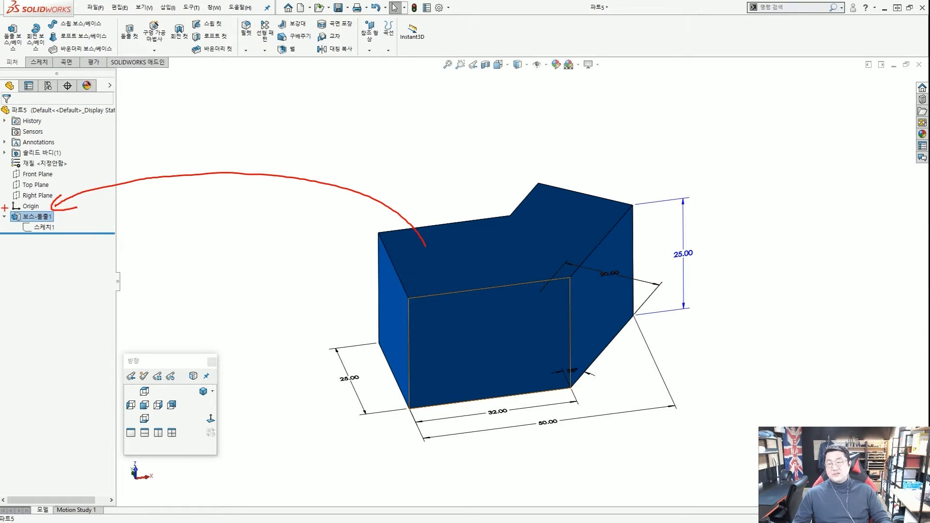
left_click_drag(5, 207, 52, 221)
mouse_move(102, 218)
left_mouse_down()
mouse_move(69, 217)
mouse_move(65, 232)
left_mouse_up()
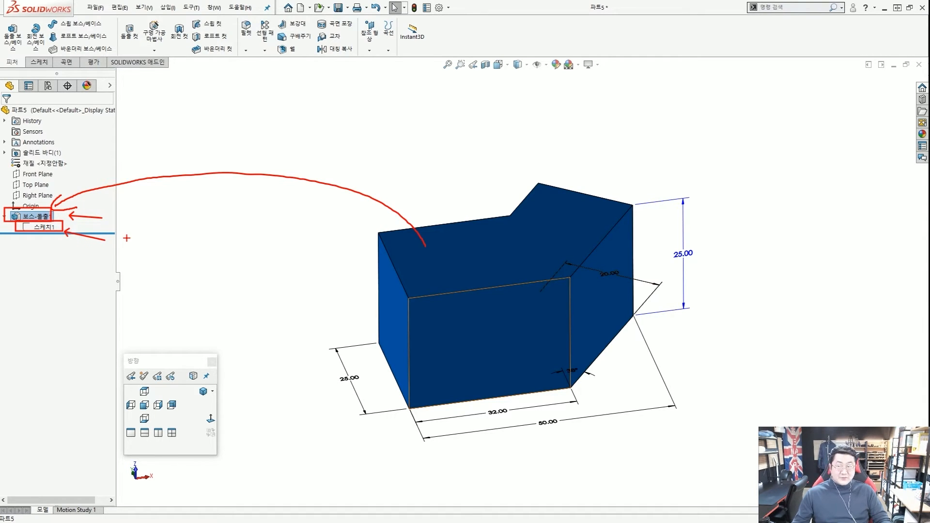
key("Escape")
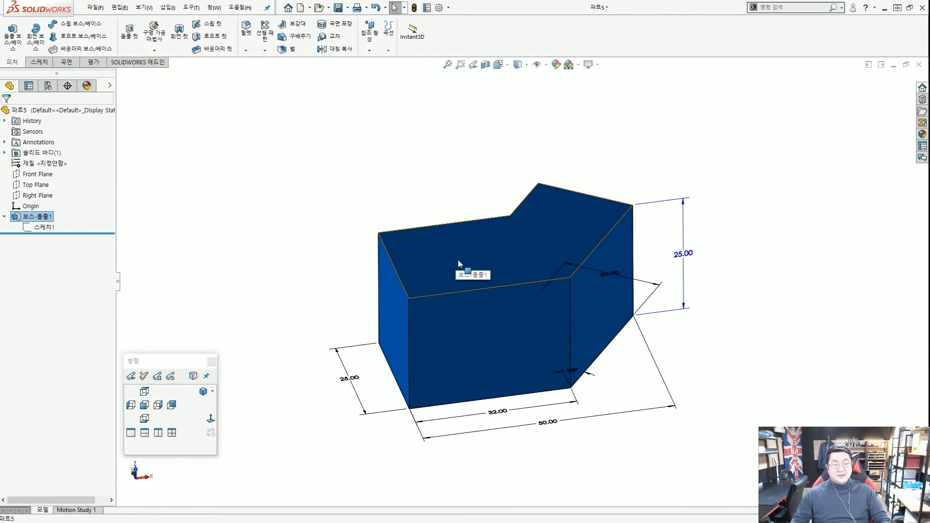
middle_click_drag(460, 258, 465, 256)
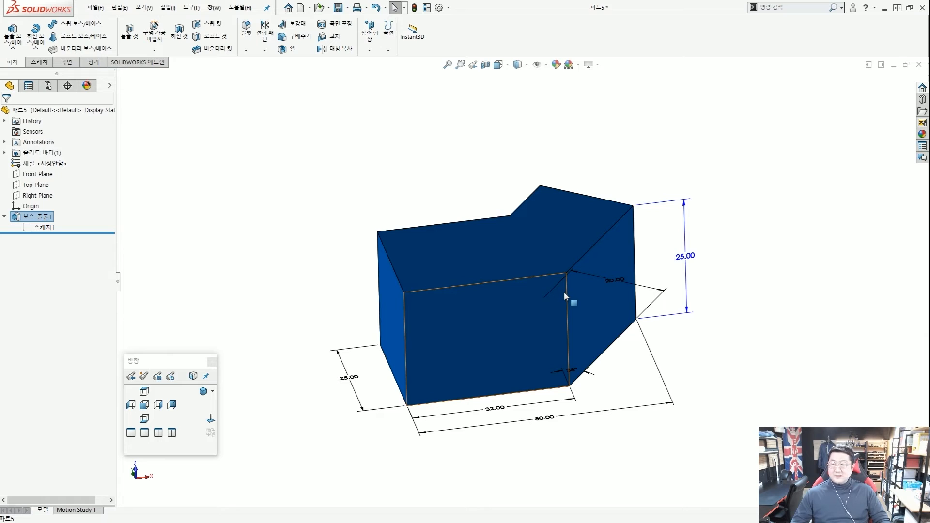
left_click_drag(767, 186, 694, 206)
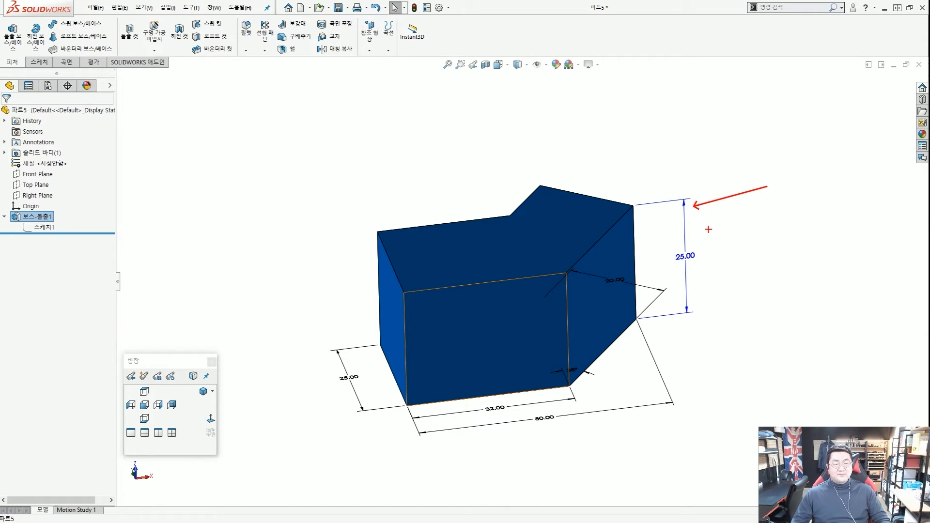
middle_click_drag(630, 315, 605, 350)
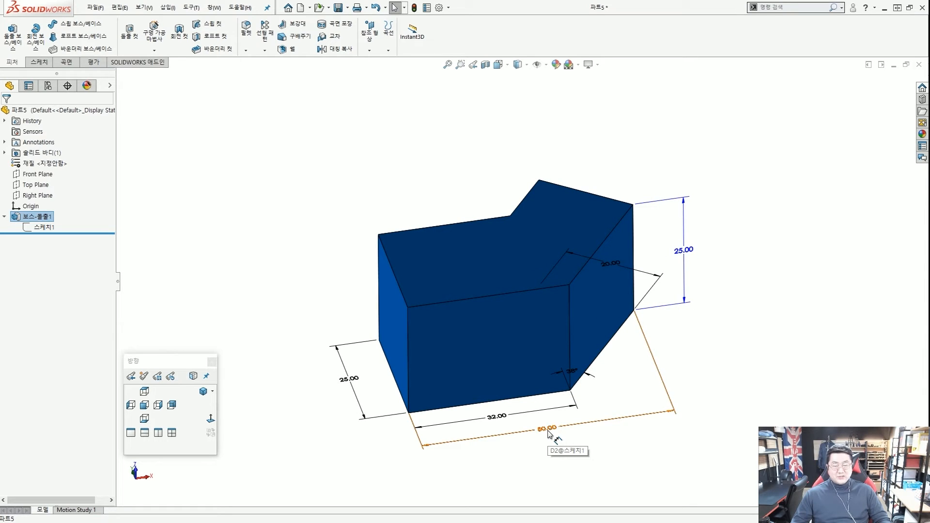
Change the 50.00 length dimension to 70 mm.
double_click(549, 433)
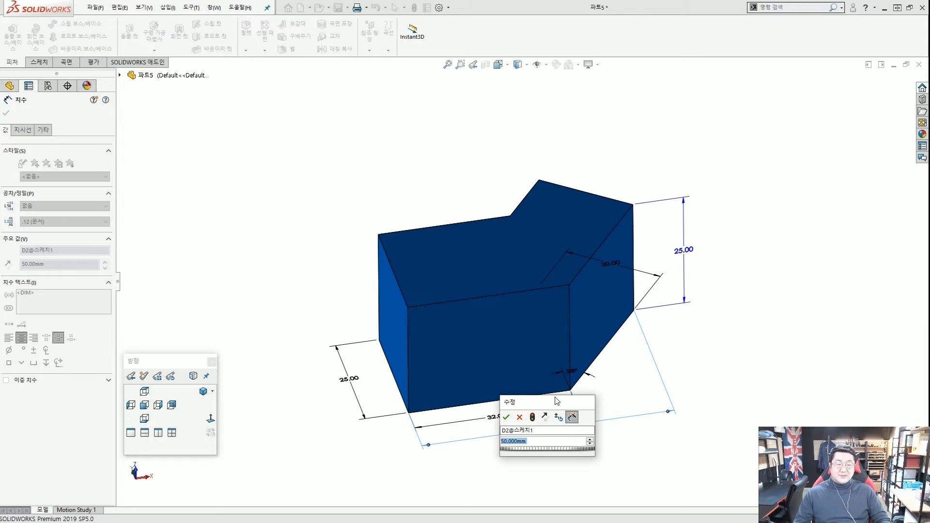
left_click_drag(557, 402, 656, 327)
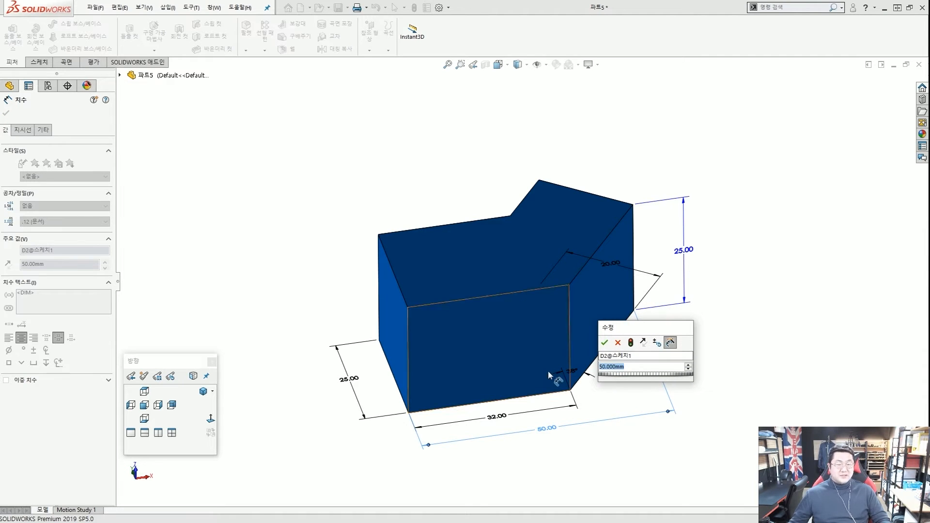
type("70")
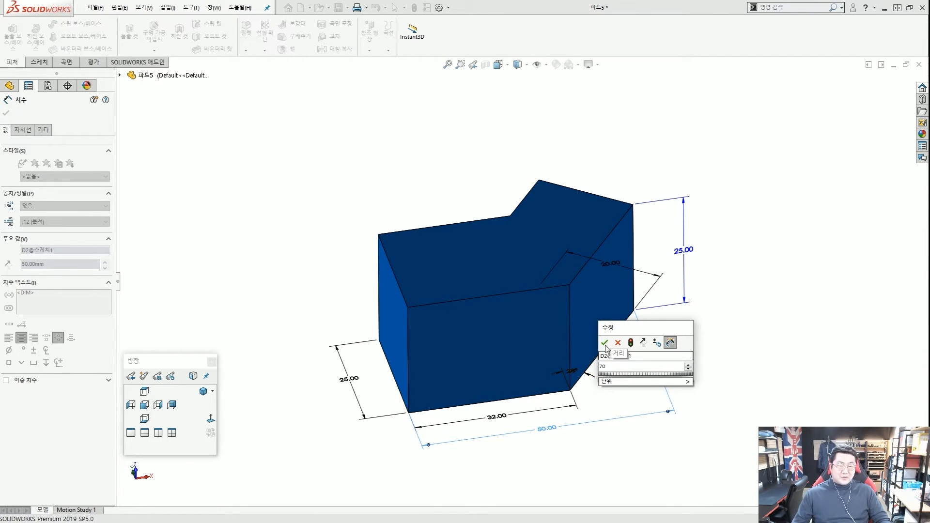
left_click(605, 343)
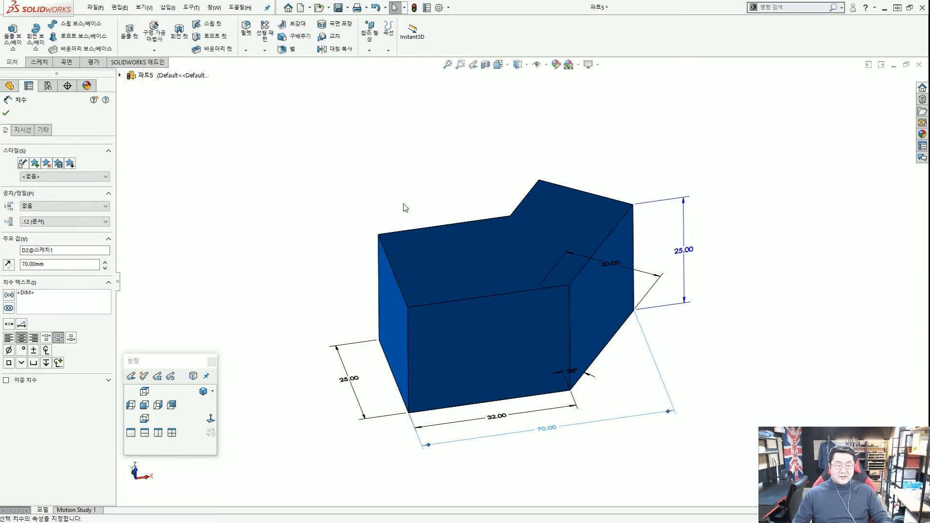
left_click(406, 208)
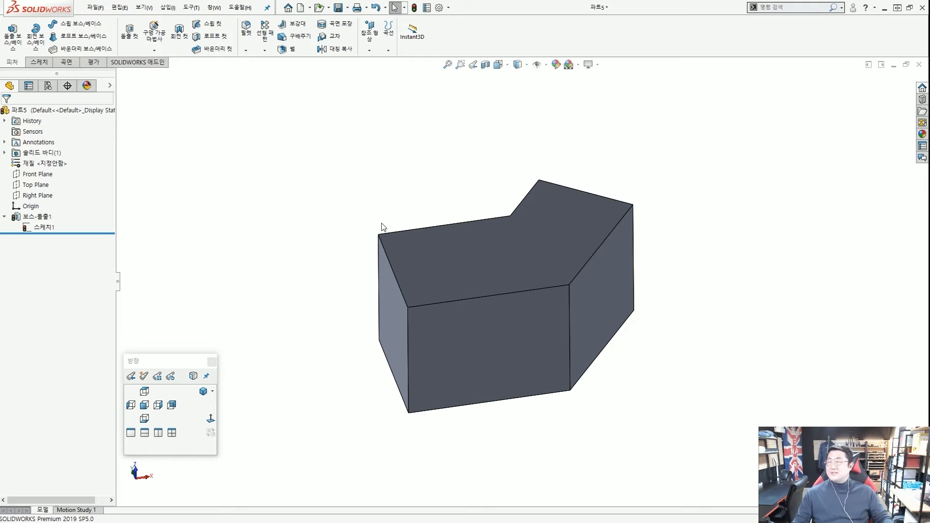
Rebuild the part and inspect the lengthened angled wing.
middle_click_drag(546, 243, 543, 220)
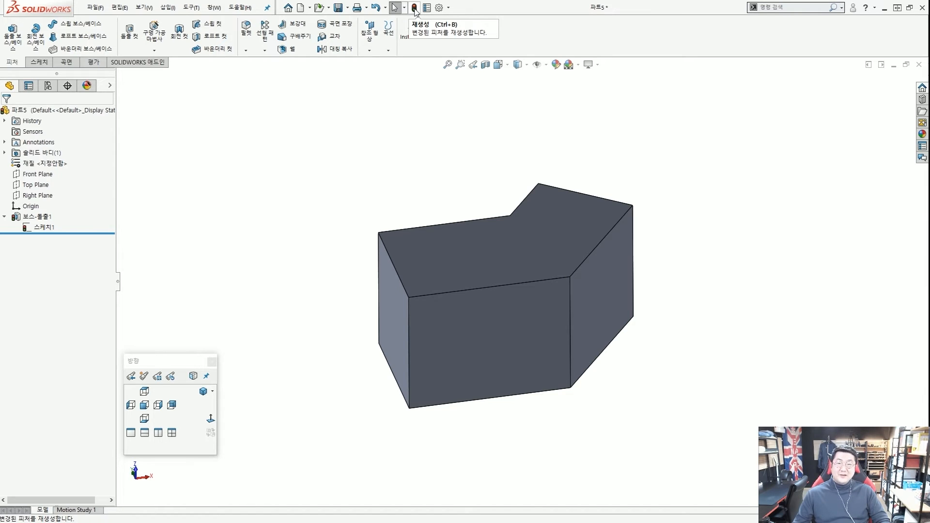
left_click(415, 8)
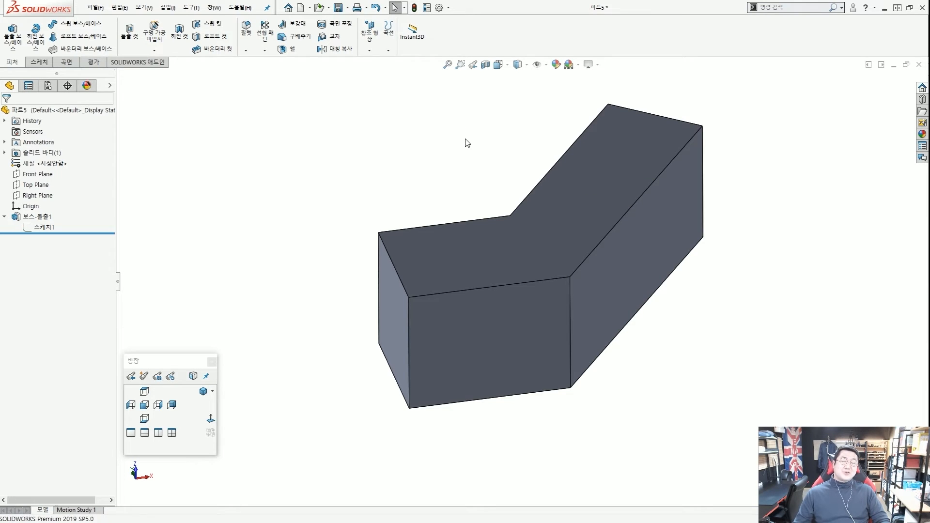
scroll(473, 133, "up", 4)
middle_click_drag(519, 188, 527, 199)
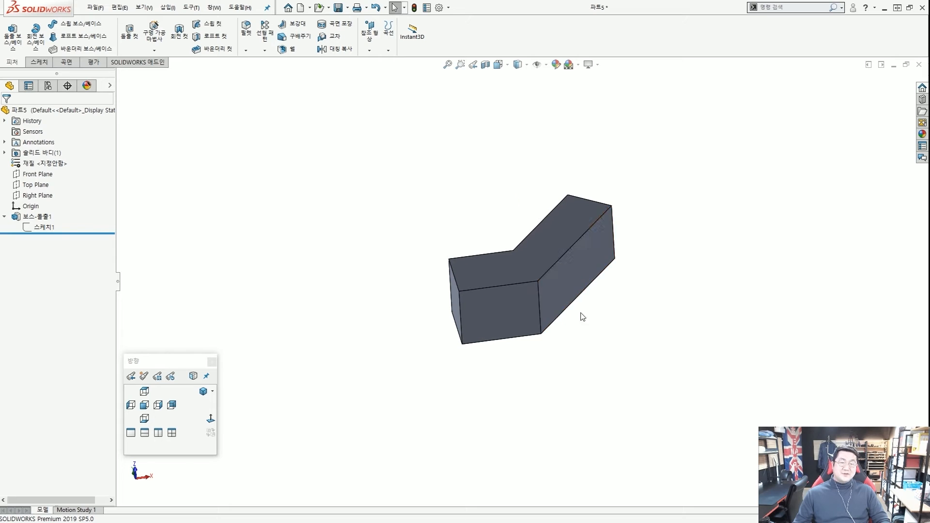
middle_click_drag(581, 313, 570, 278)
scroll(497, 158, "down", 1)
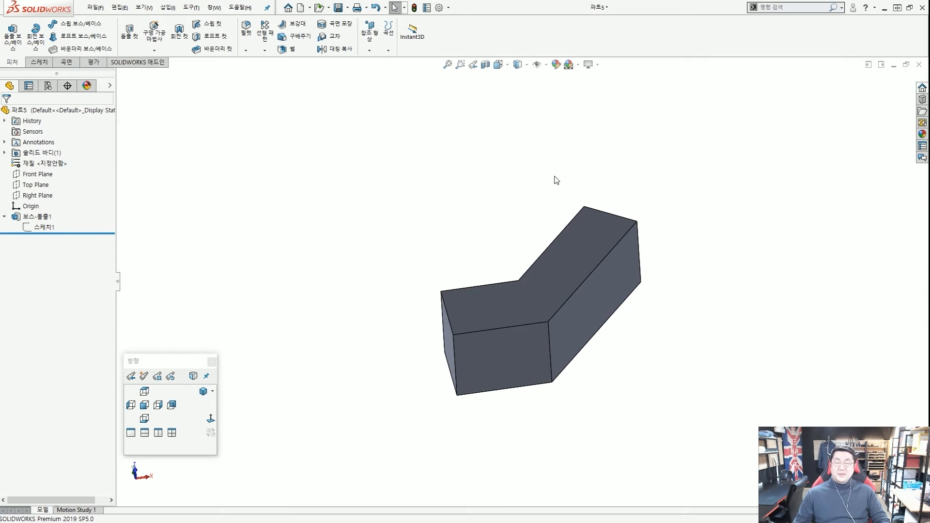
scroll(576, 212, "up", 4)
scroll(585, 231, "down", 1)
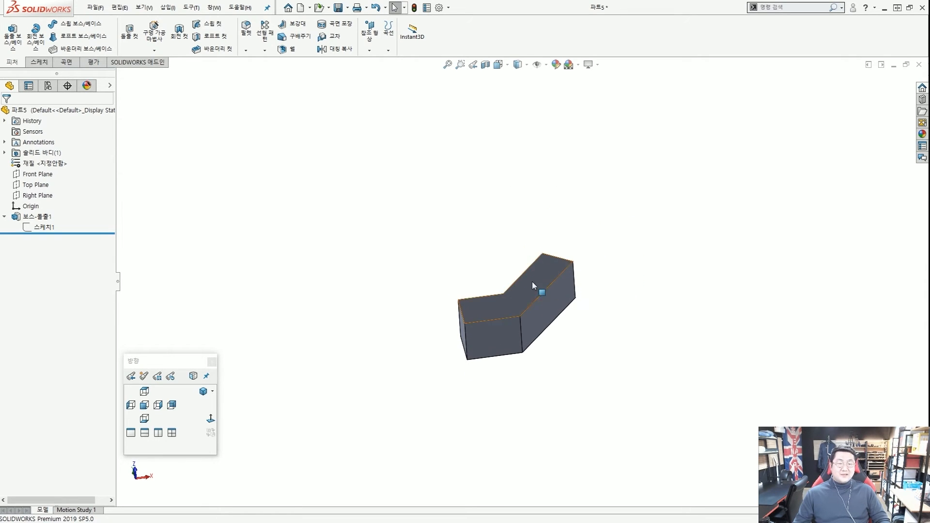
scroll(533, 300, "down", 3)
Change the 70.00 length dimension back to 50 mm and rebuild.
double_click(556, 299)
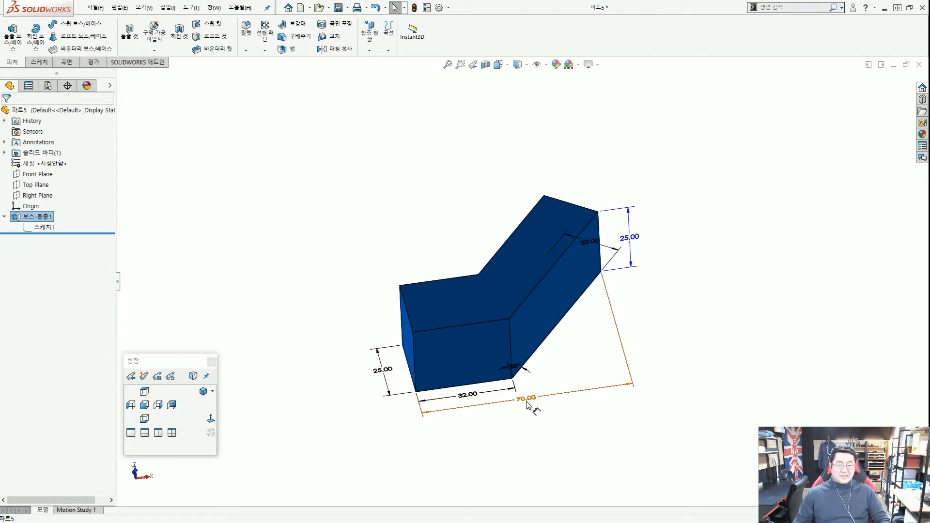
left_click(529, 410)
double_click(527, 398)
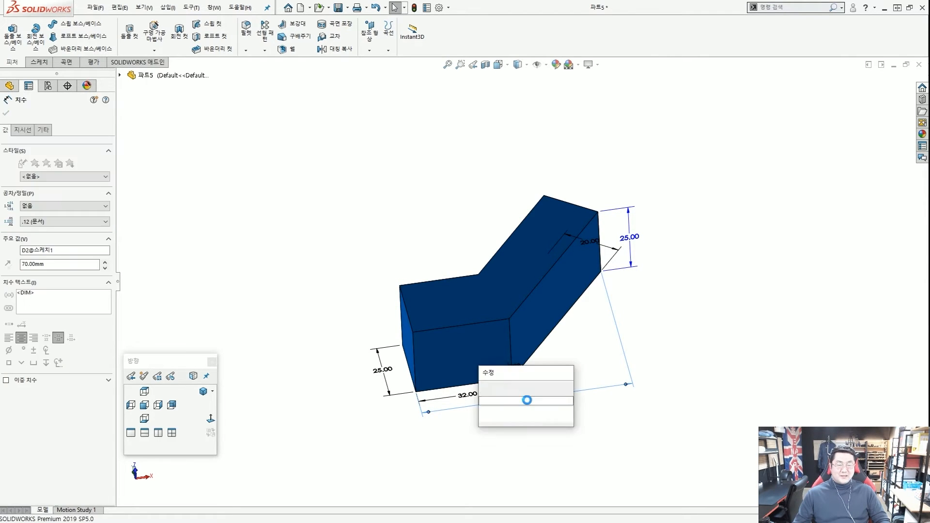
type("50")
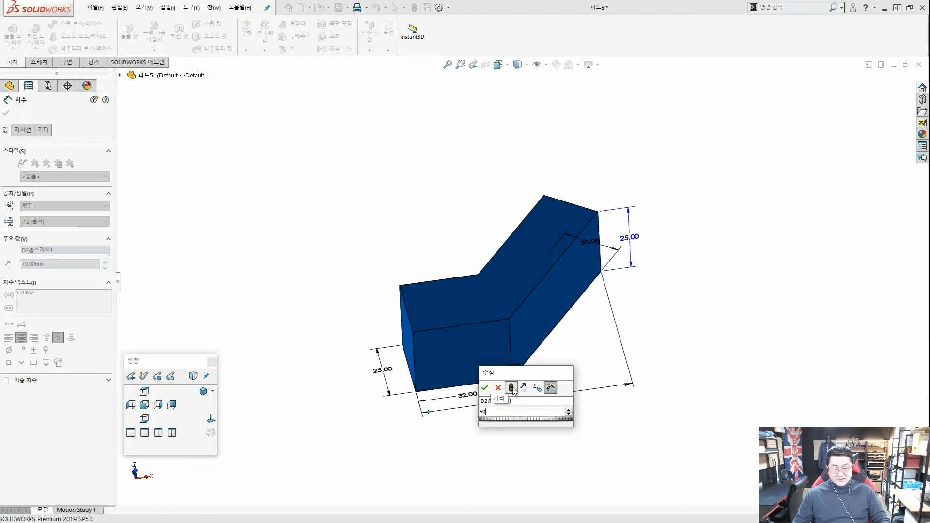
left_click(512, 387)
left_click(485, 388)
left_click(428, 210)
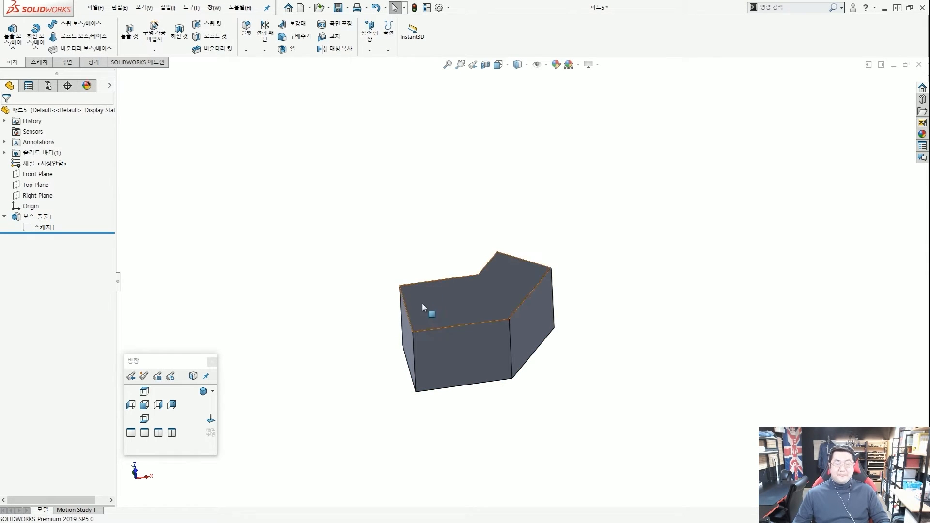
Select the block's side and front faces and the 25.00 height dimension, then deselect.
scroll(434, 312, "down", 2)
left_click(401, 336)
left_click(507, 351)
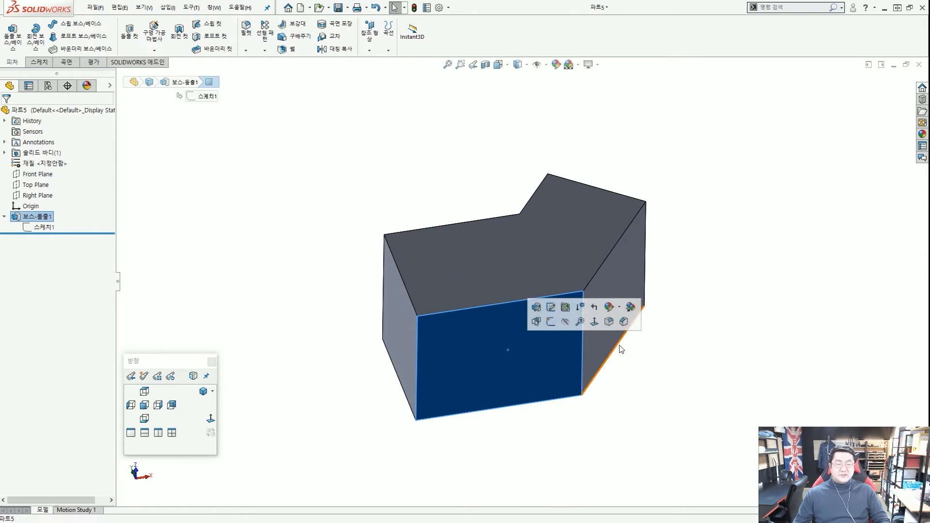
scroll(644, 350, "up", 3)
left_click(584, 293)
mouse_move(364, 296)
middle_mouse_down()
mouse_move(322, 313)
mouse_move(366, 296)
middle_mouse_up()
double_click(574, 297)
middle_click_drag(642, 298, 631, 291)
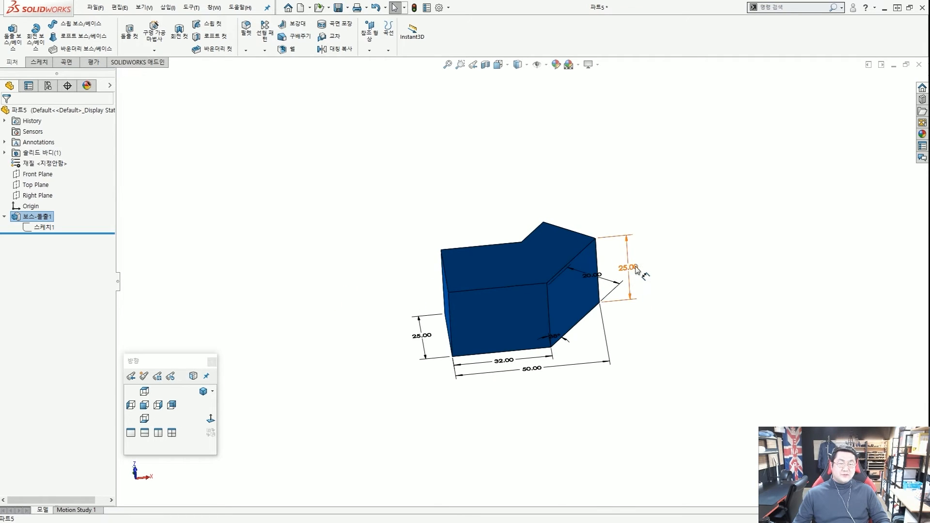
left_click(634, 271)
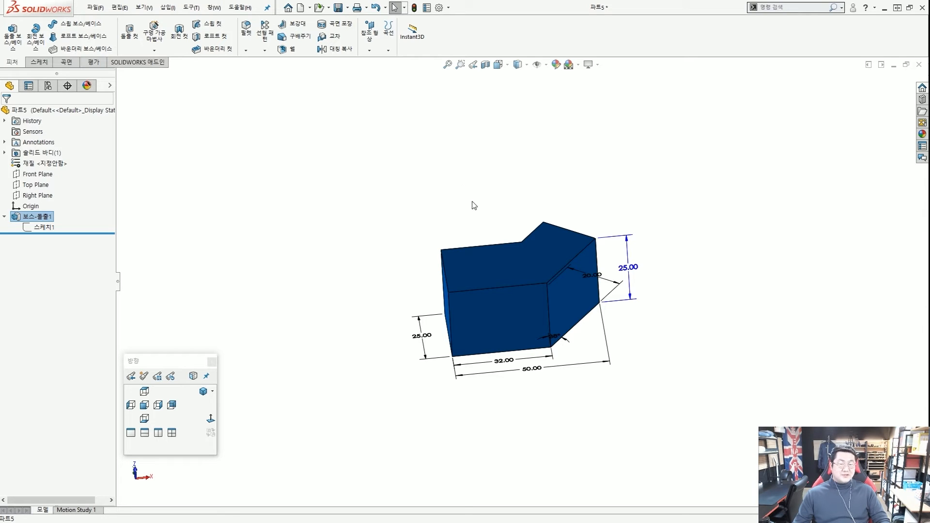
middle_click_drag(475, 205, 480, 222)
left_click(540, 200)
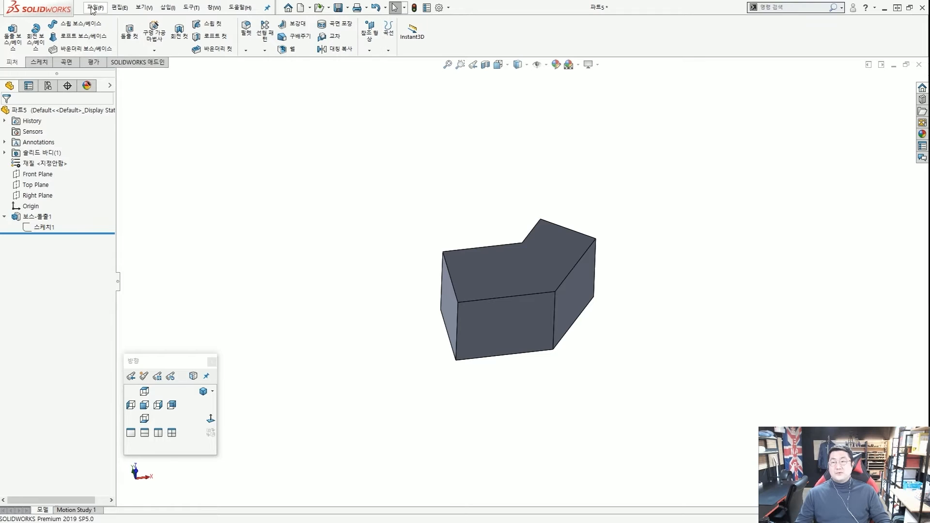
Start Save As and create and open a new named folder on the Desktop.
left_click(93, 9)
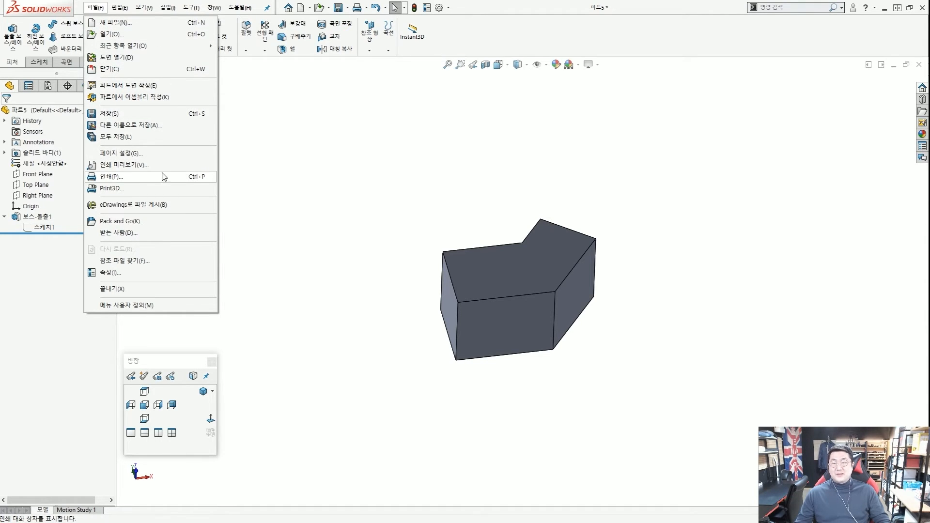
left_click(167, 117)
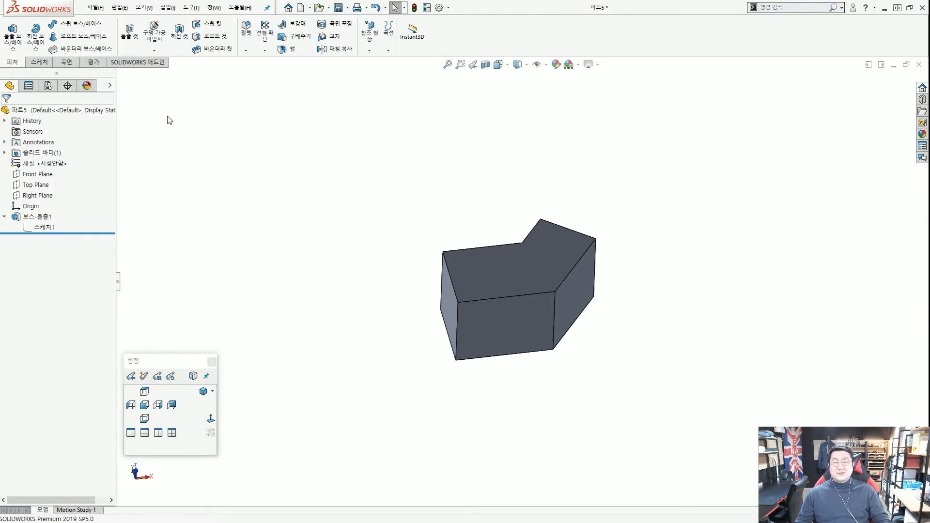
left_click_drag(374, 16, 580, 58)
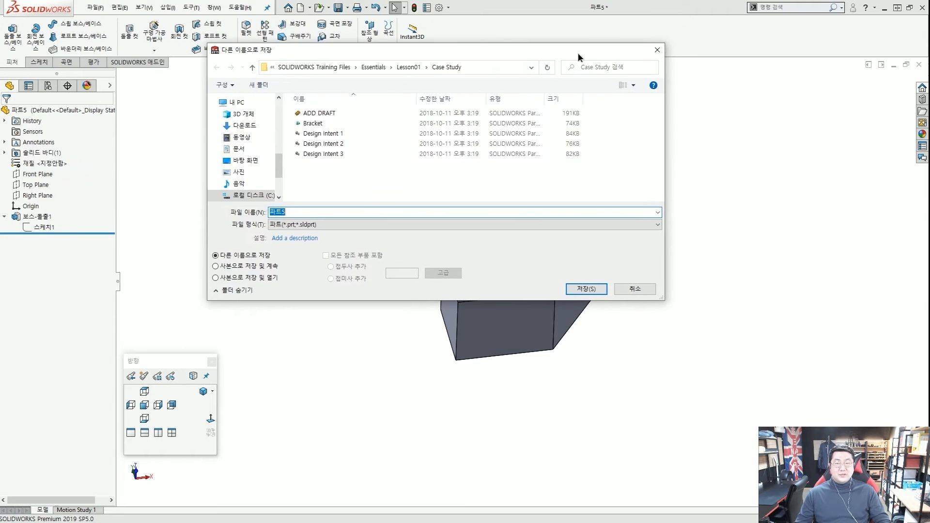
scroll(271, 153, "up", 3)
scroll(279, 151, "up", 2)
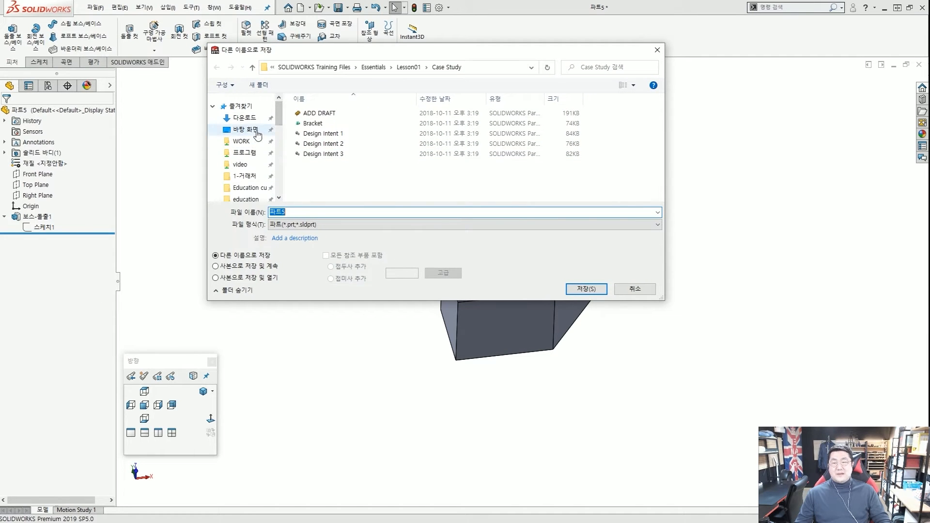
left_click(257, 131)
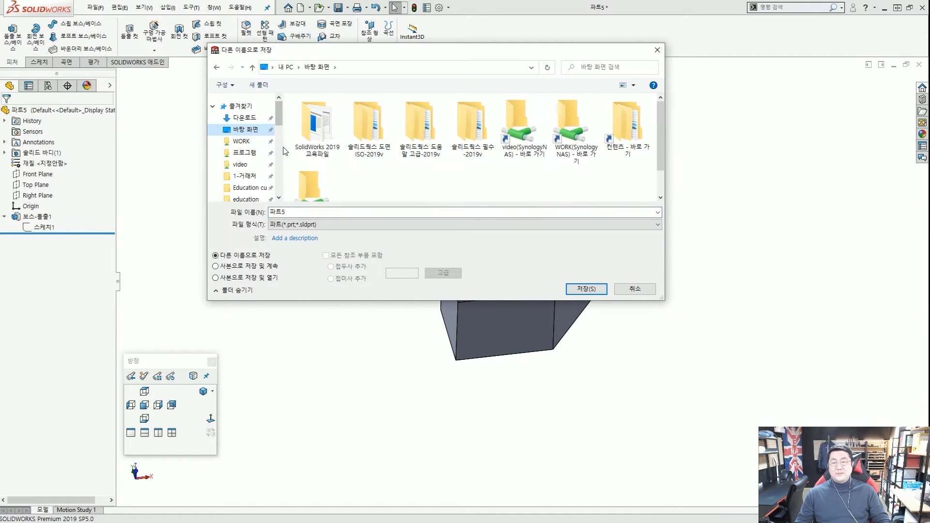
left_click(259, 85)
type("t")
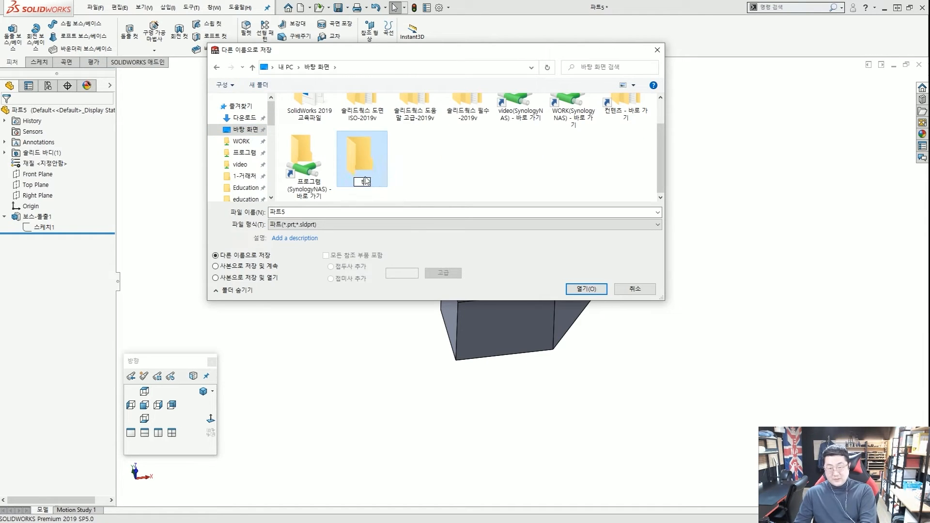
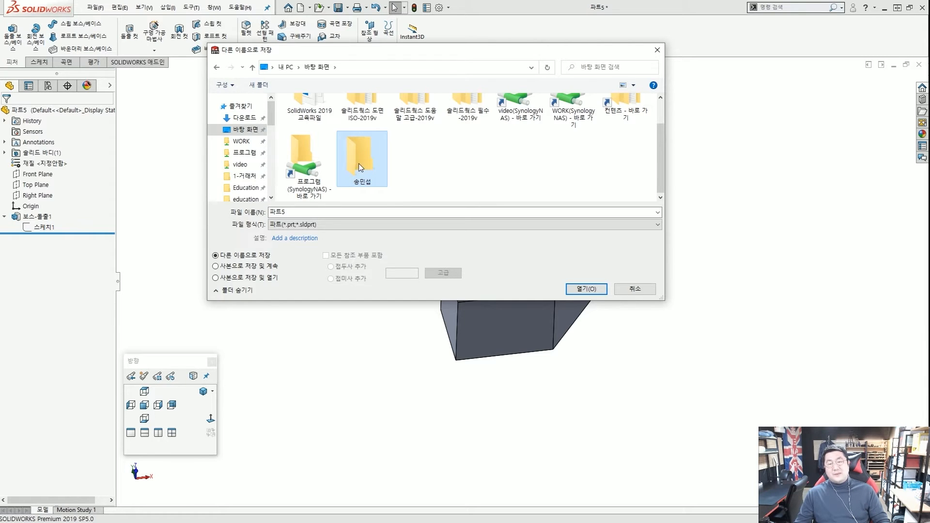
double_click(359, 167)
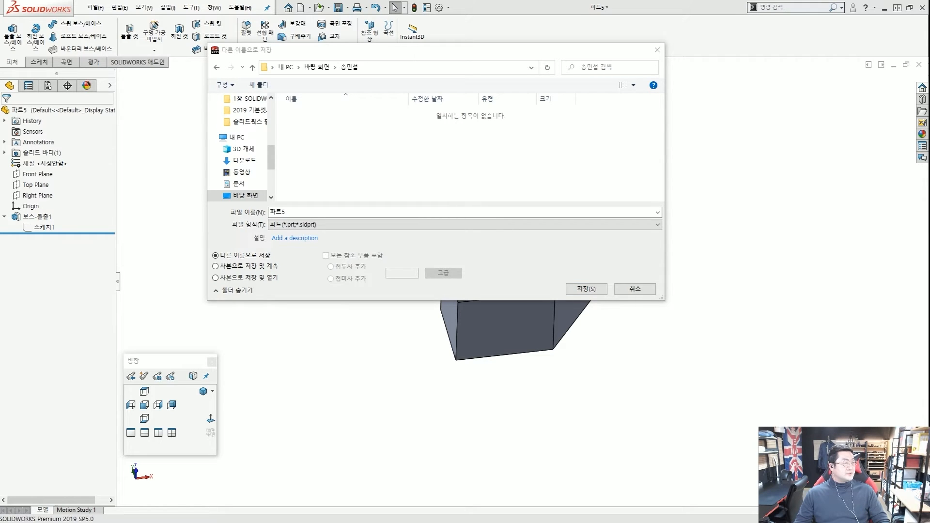
Save the part as '2장 스케치'.
double_click(379, 212)
type("2")
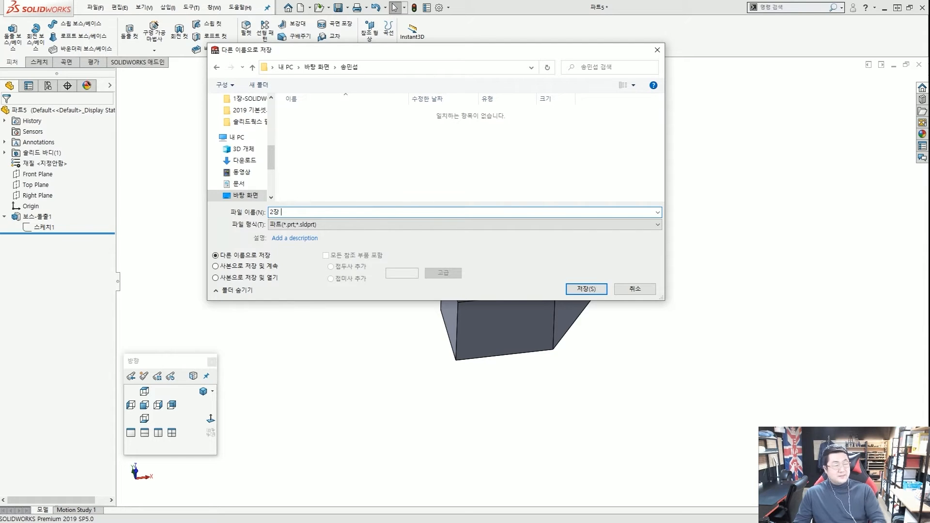
type("장 ")
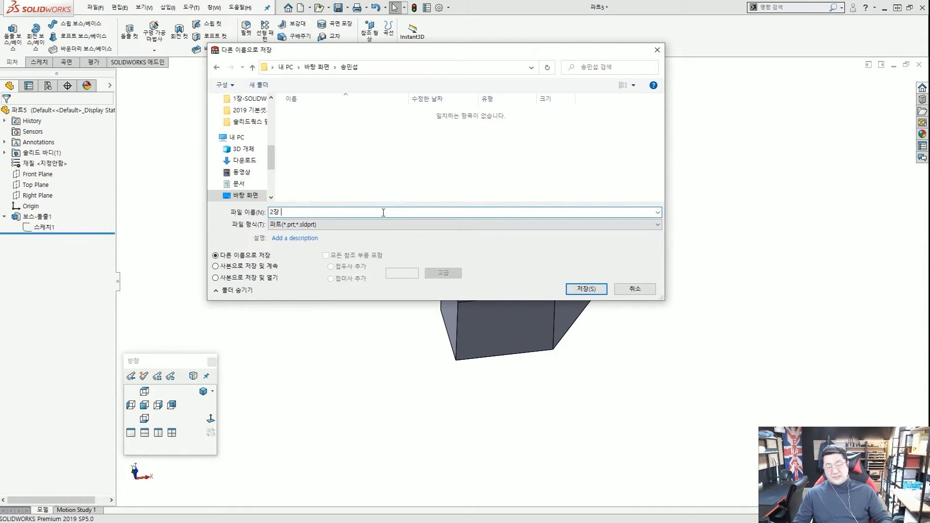
type("스케치")
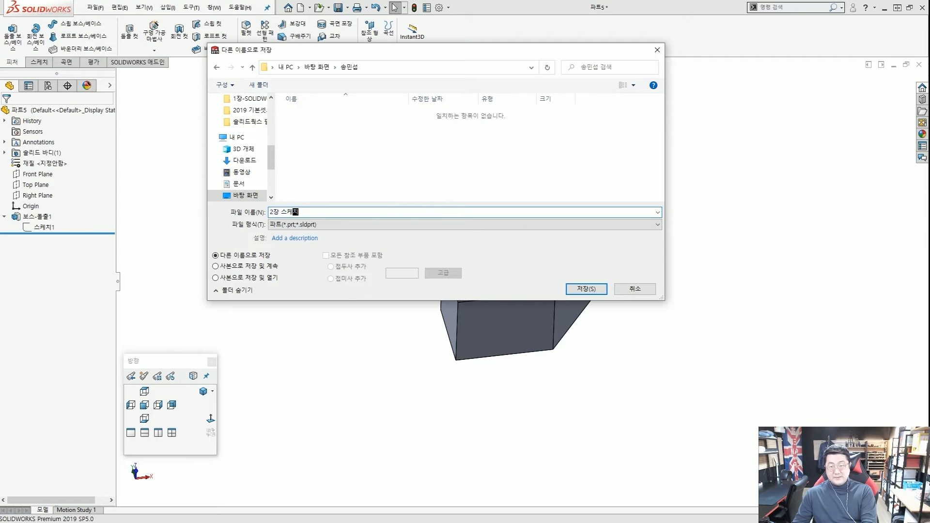
key("Return")
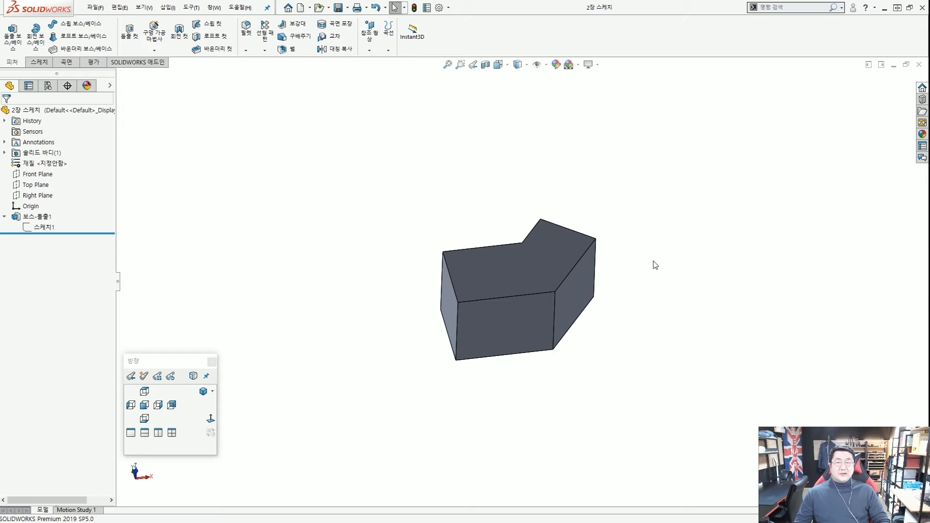
Show the display pane beside the FeatureManager tree and bring up the 2장 스케치 part's shortcut menu.
middle_click_drag(621, 289, 614, 284)
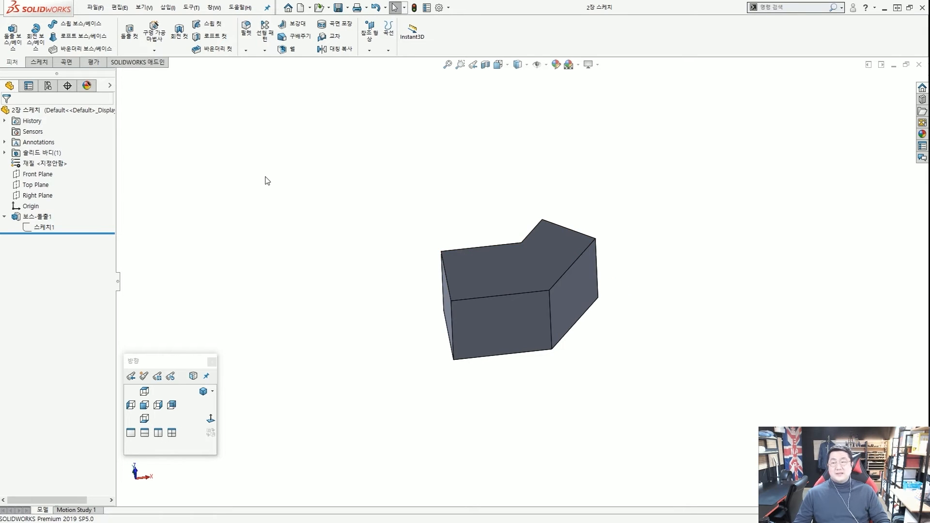
key("ctrl+2")
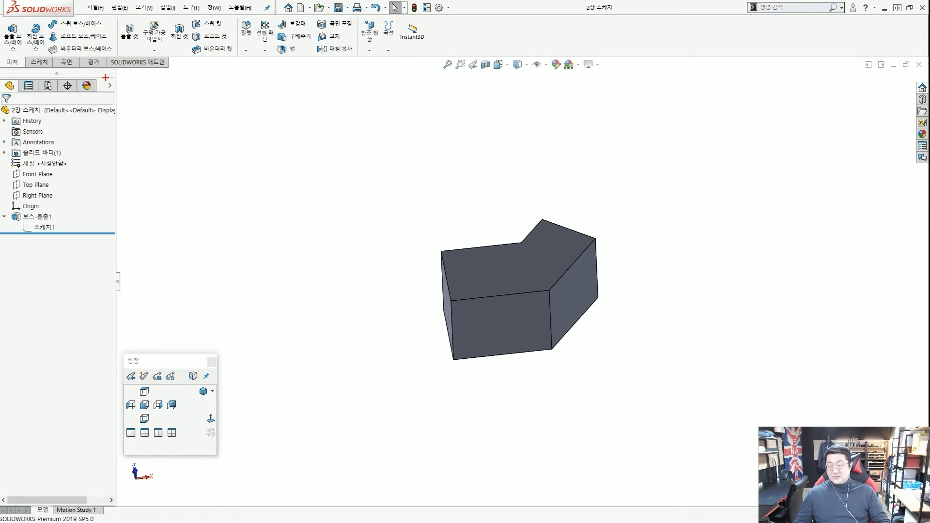
left_click_drag(105, 78, 119, 92)
left_click_drag(160, 121, 117, 92)
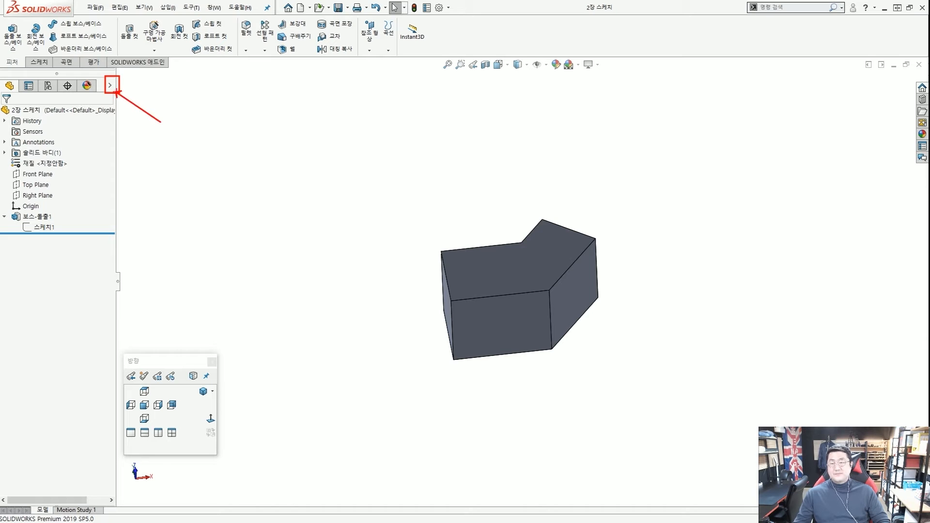
key("Escape")
left_click(111, 87)
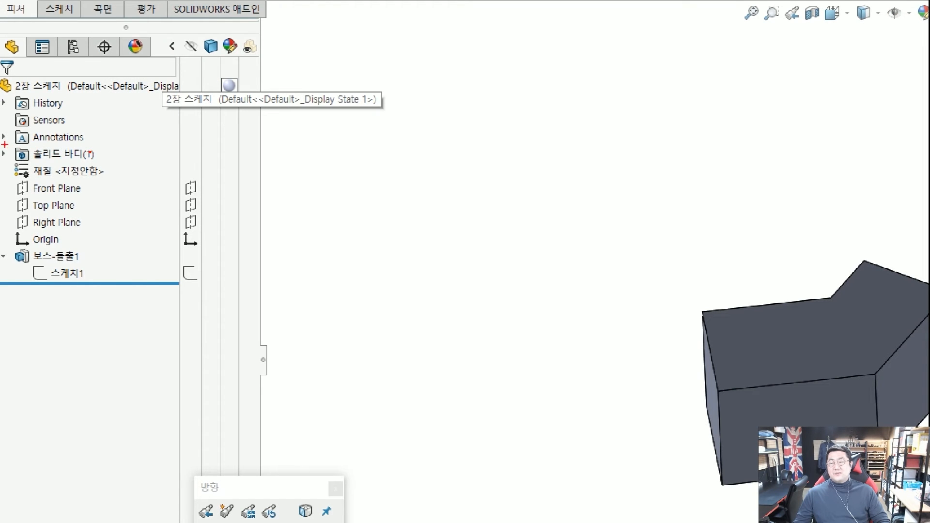
left_click_drag(4, 145, 104, 162, "ctrl")
left_click_drag(206, 167, 114, 156, "ctrl+shift")
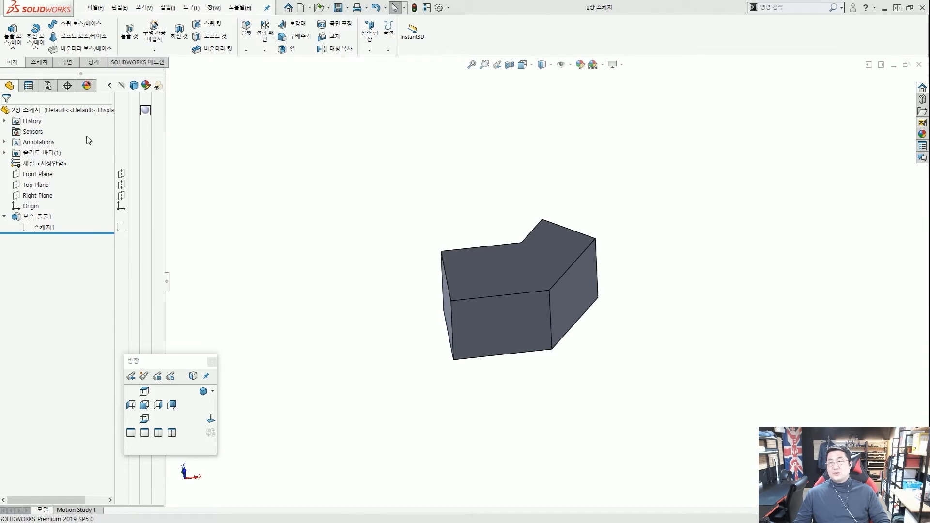
left_click_drag(186, 169, 91, 112, "ctrl+shift")
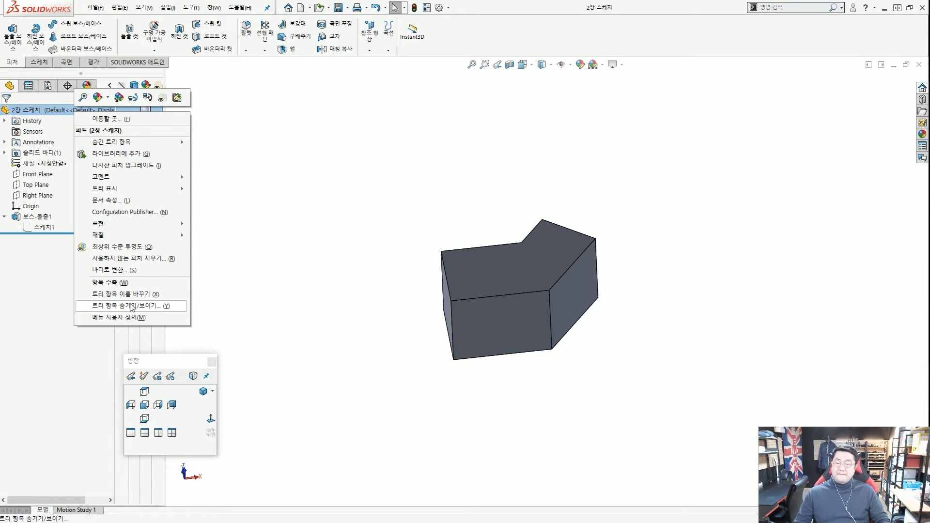
Open the Hide/Show Tree Items settings in System Options > FeatureManager.
left_click(132, 307)
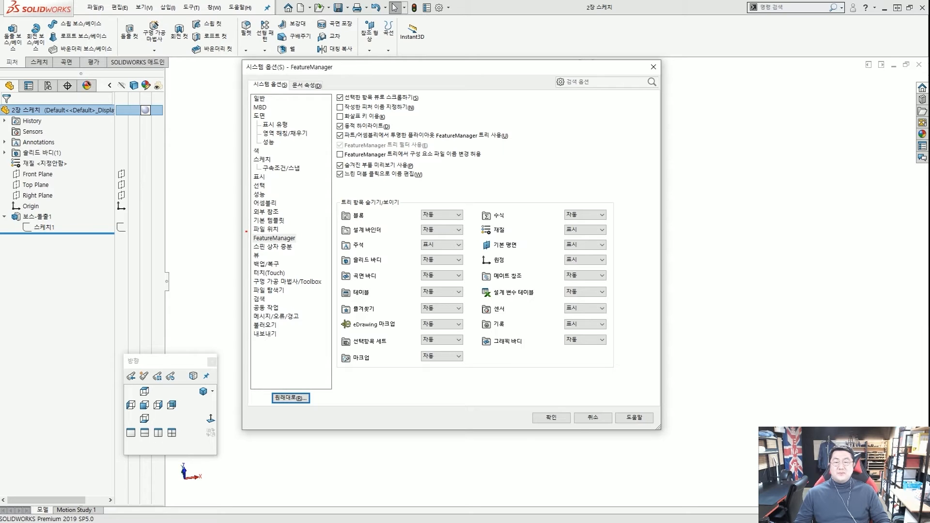
left_click_drag(246, 231, 301, 238)
left_click_drag(247, 78, 282, 90)
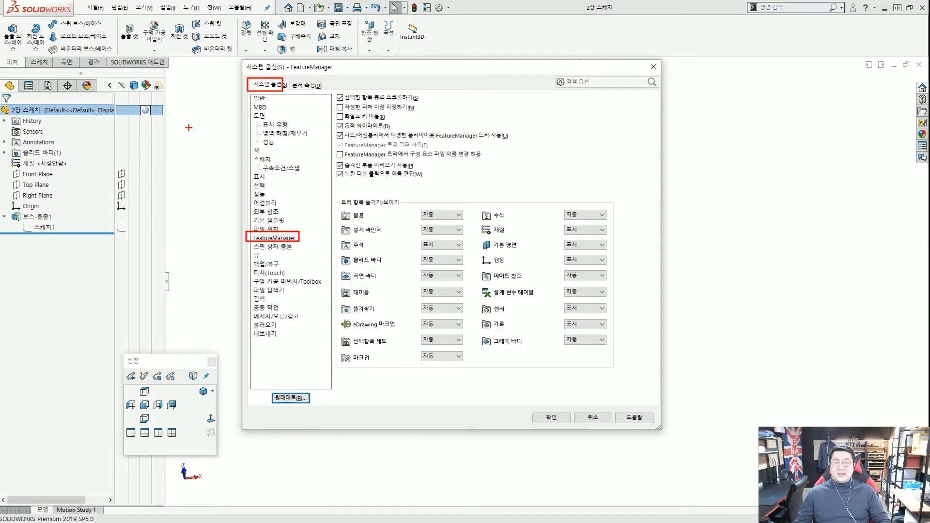
left_click_drag(188, 128, 238, 97)
left_click_drag(197, 260, 243, 238)
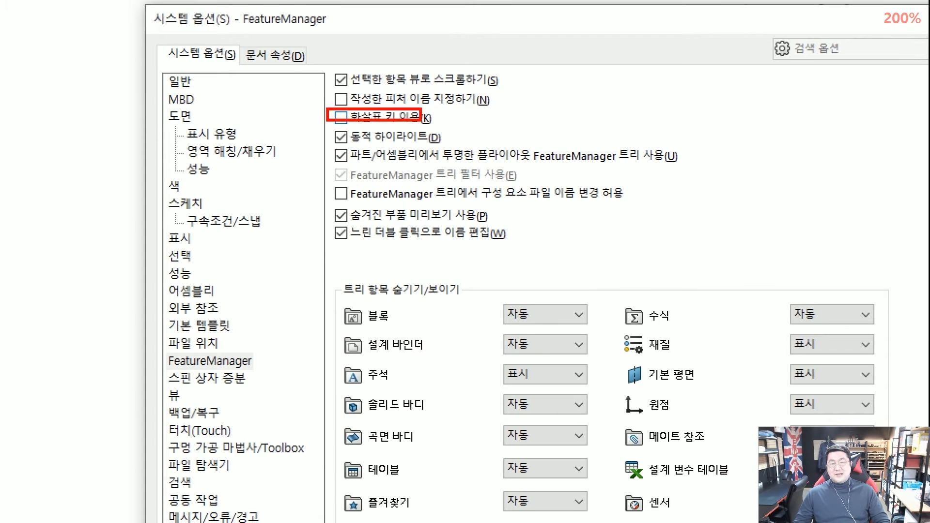
Enable 'Use arrow keys' for navigating the FeatureManager tree.
left_click(341, 117)
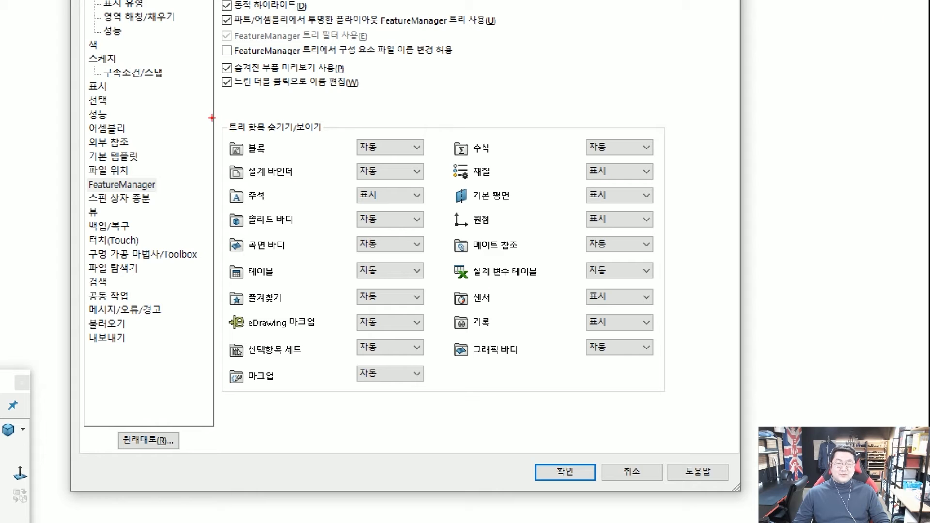
mouse_move(212, 118)
left_mouse_down("ctrl")
mouse_move(571, 360)
mouse_move(664, 408)
left_mouse_up("ctrl")
key("Escape")
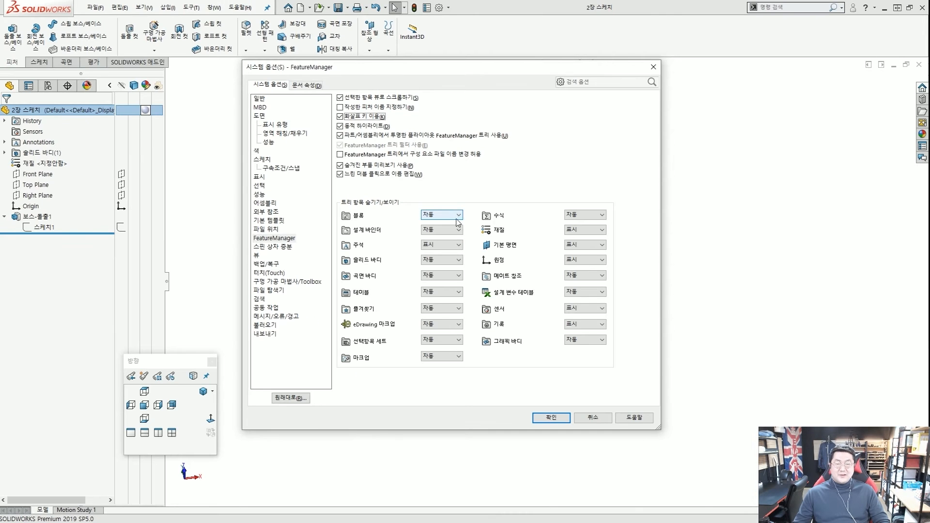
left_click(457, 262)
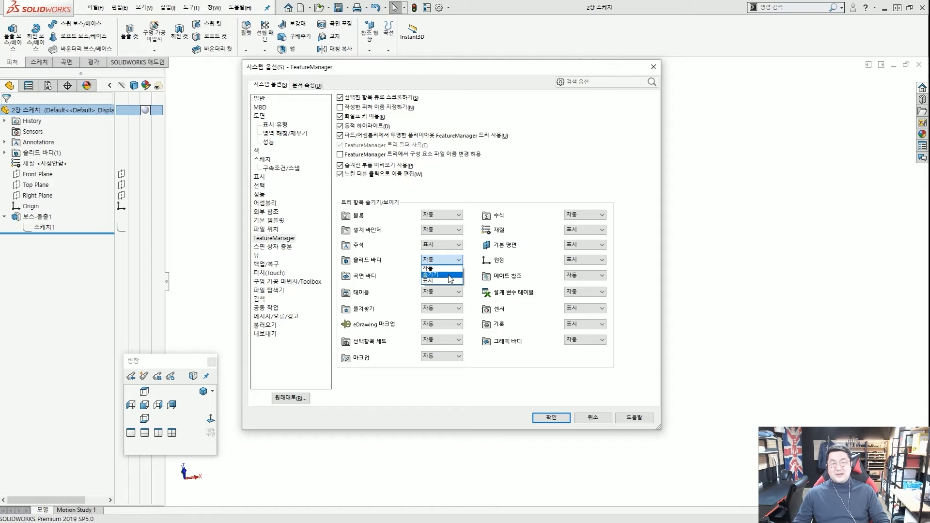
left_click(474, 269)
left_click(458, 262)
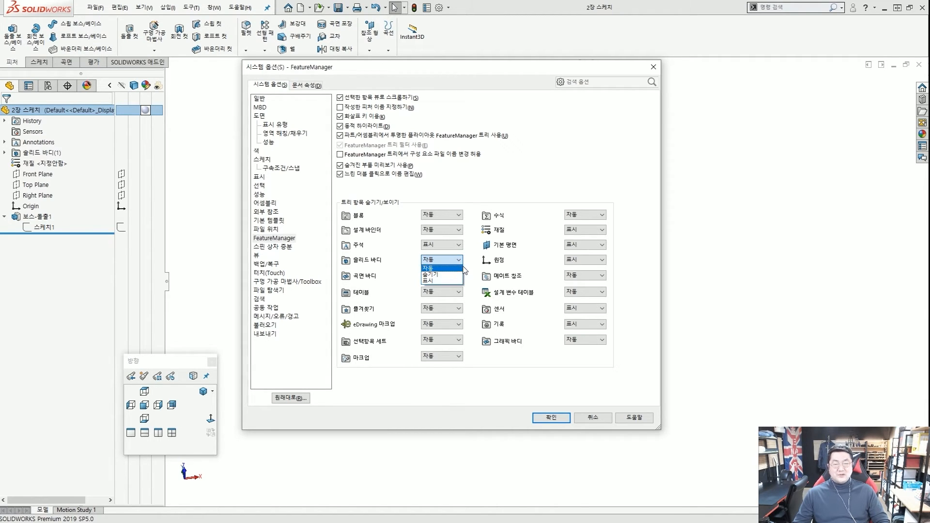
left_click(473, 268)
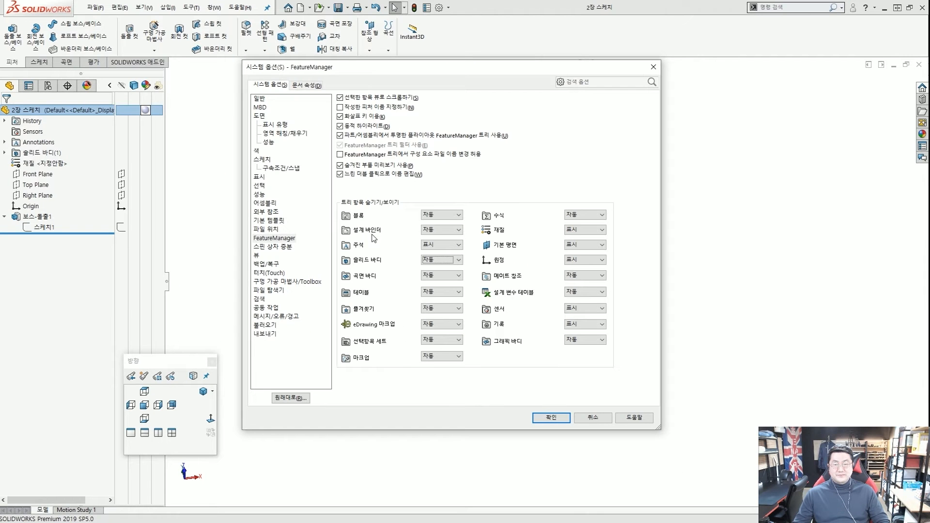
left_click(447, 215)
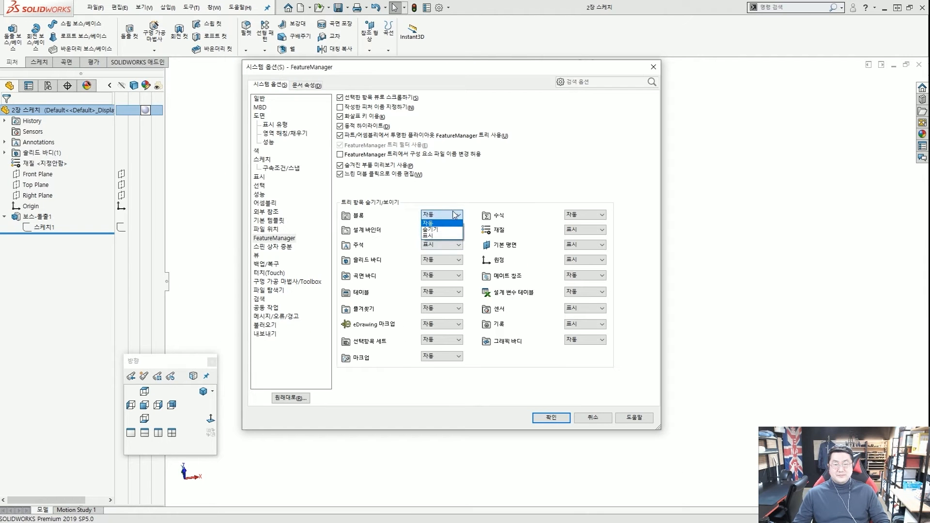
left_click(466, 207)
left_click(451, 246)
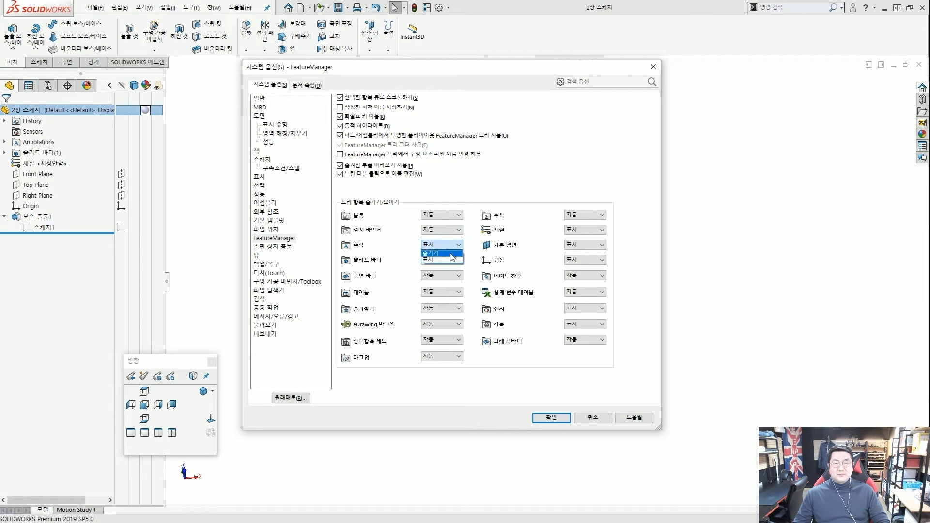
left_click(452, 260)
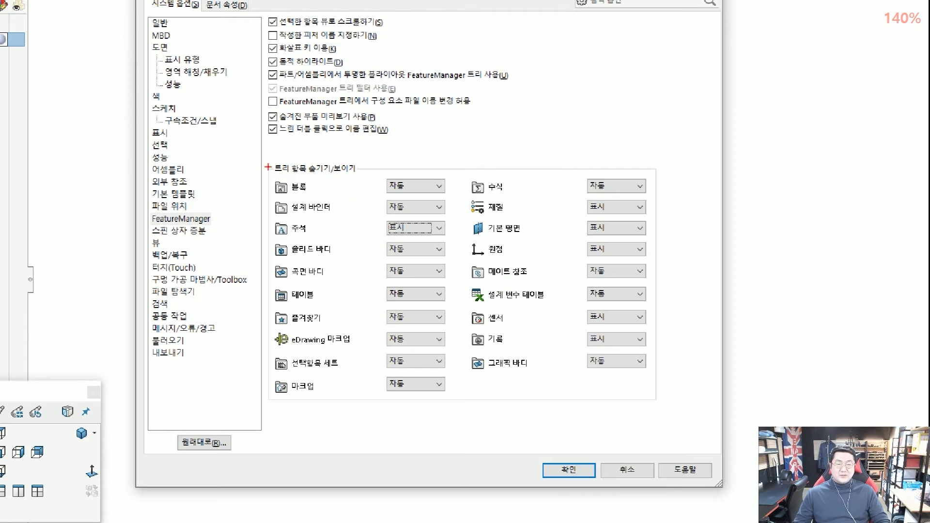
left_click_drag(324, 195, 629, 380)
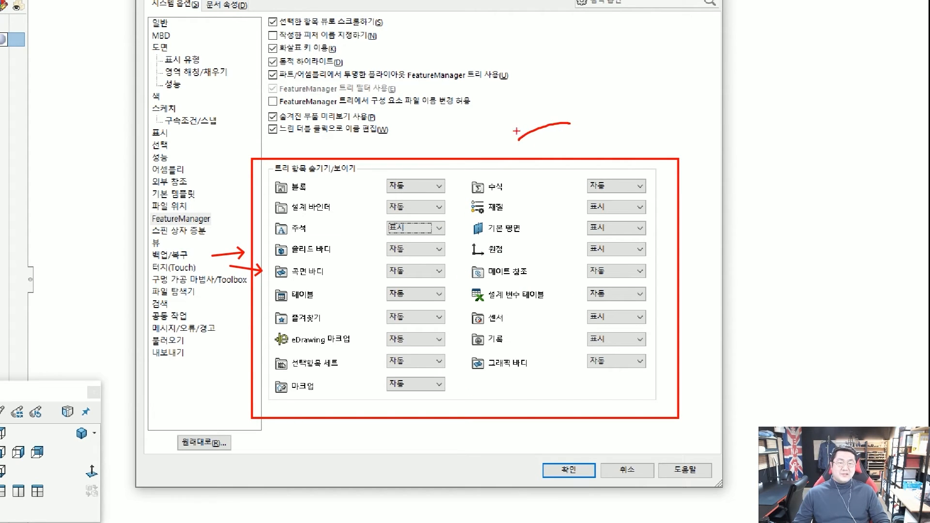
mouse_move(650, 82)
left_mouse_down()
mouse_move(603, 78)
mouse_move(645, 84)
left_mouse_up()
mouse_move(641, 119)
left_mouse_down()
mouse_move(598, 121)
mouse_move(633, 125)
left_mouse_up()
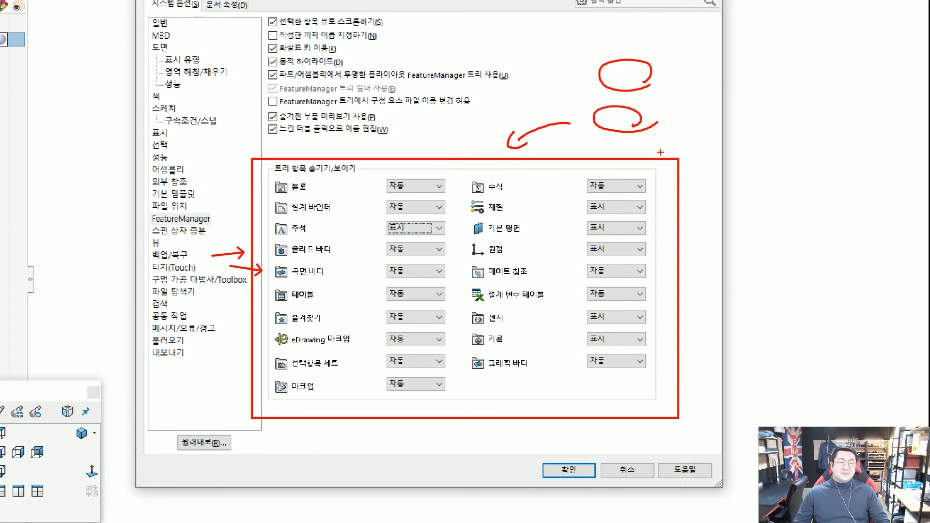
mouse_move(655, 160)
left_mouse_down()
mouse_move(648, 147)
mouse_move(645, 163)
left_mouse_up()
left_click_drag(515, 196, 508, 185)
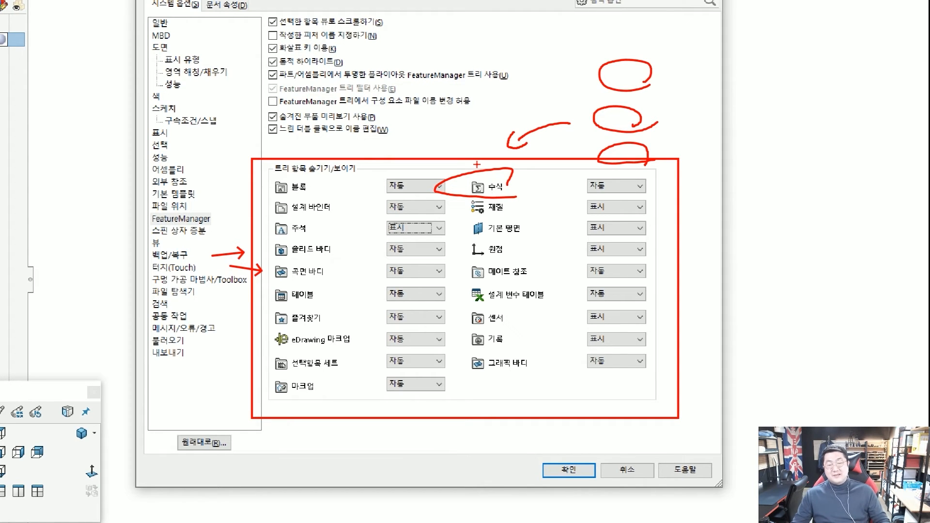
key("Escape")
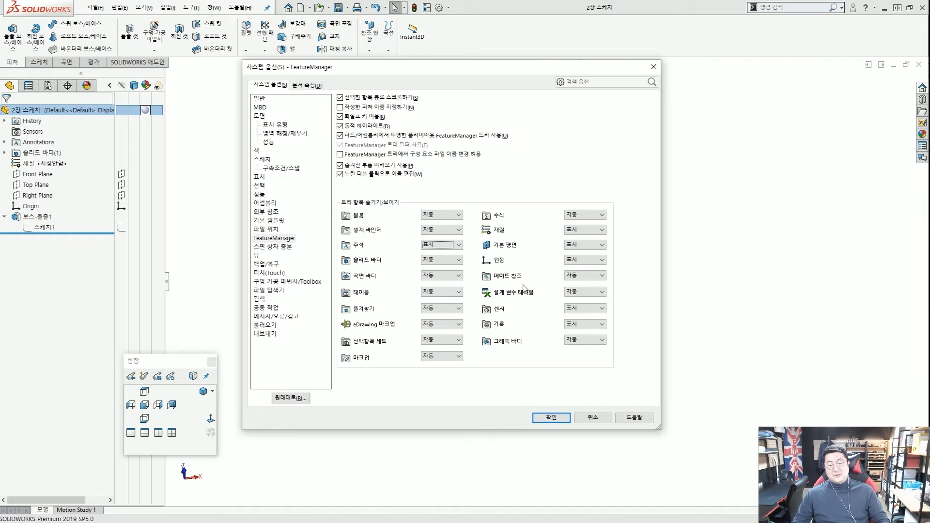
Accept the System Options with OK and return to the part.
left_click(551, 417)
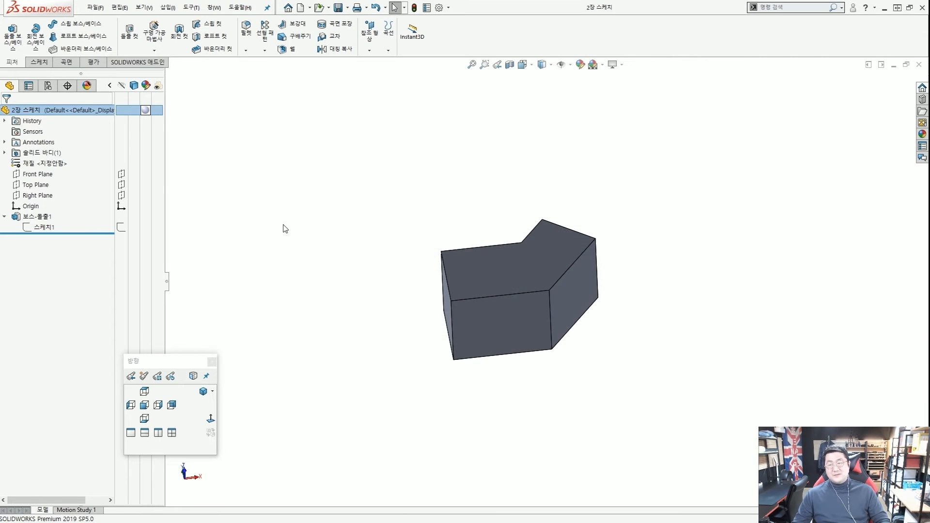
scroll(1, 149, "up", 4)
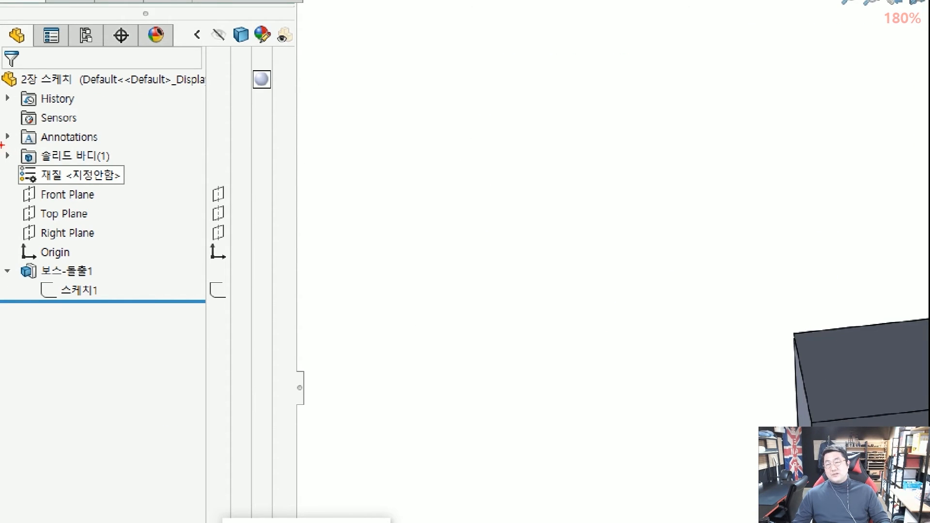
left_click_drag(0, 144, 112, 167, "ctrl")
mouse_move(228, 166)
left_mouse_down("ctrl+shift")
mouse_move(260, 172)
mouse_move(131, 158)
left_mouse_up("ctrl+shift")
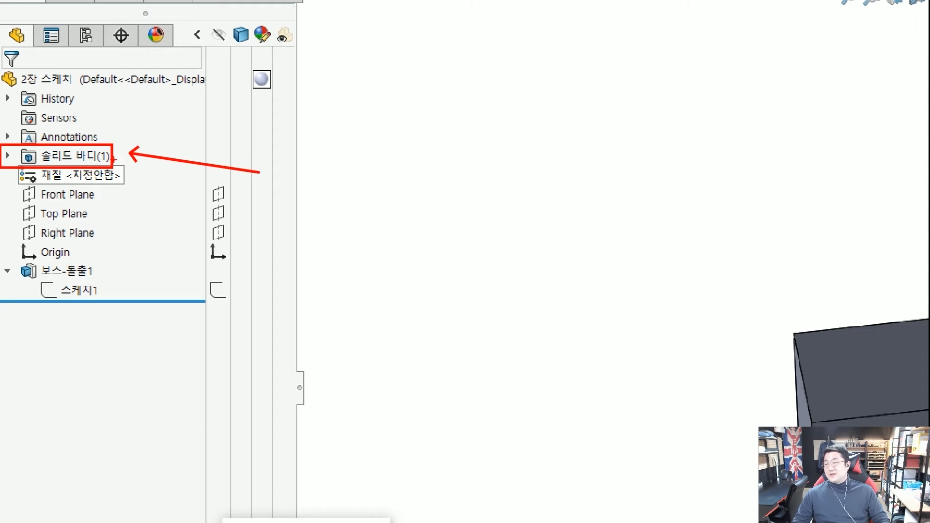
key("Escape")
Expand 솔리드 바디(1) and toggle 보스-돌출1 hidden, then shown, with the display-pane eye icon.
left_click(7, 154)
scroll(14, 156, "up", 3)
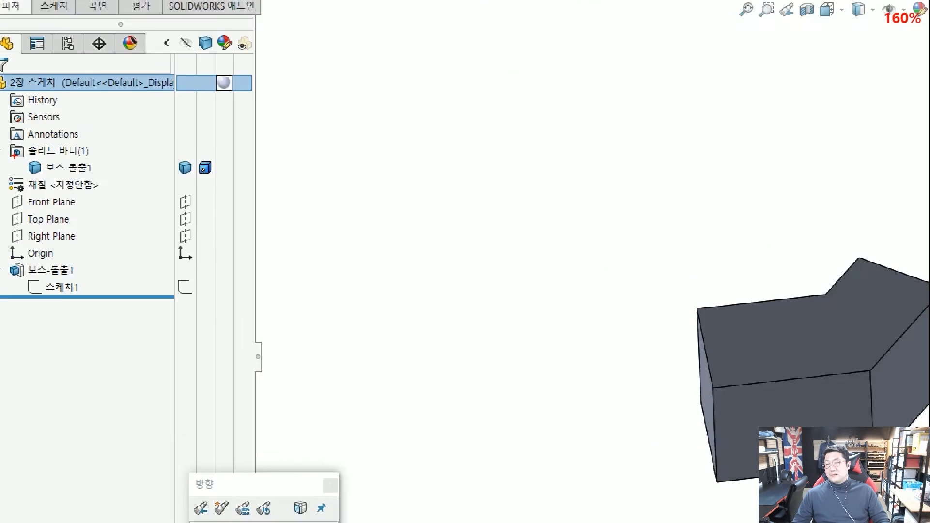
scroll(16, 157, "up", 1)
left_click_drag(17, 157, 114, 176, "ctrl")
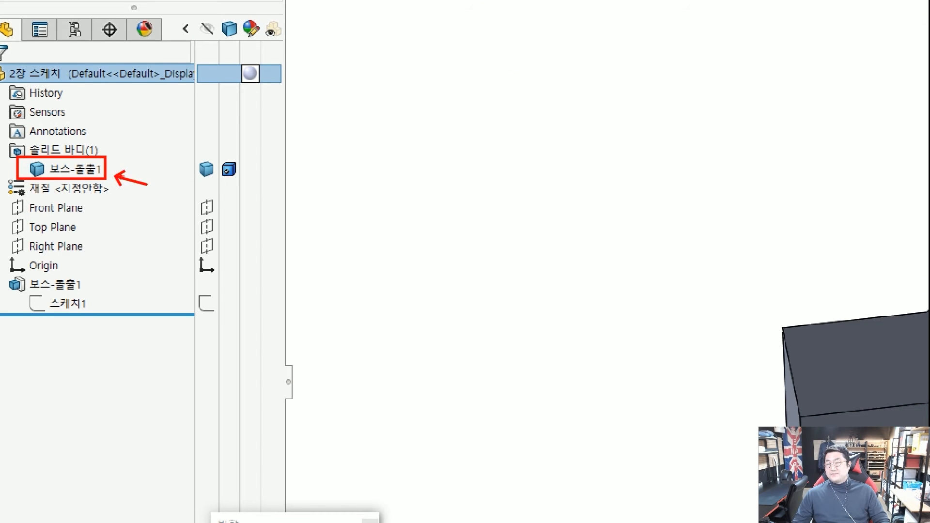
key("Escape")
scroll(125, 123, "up", 3)
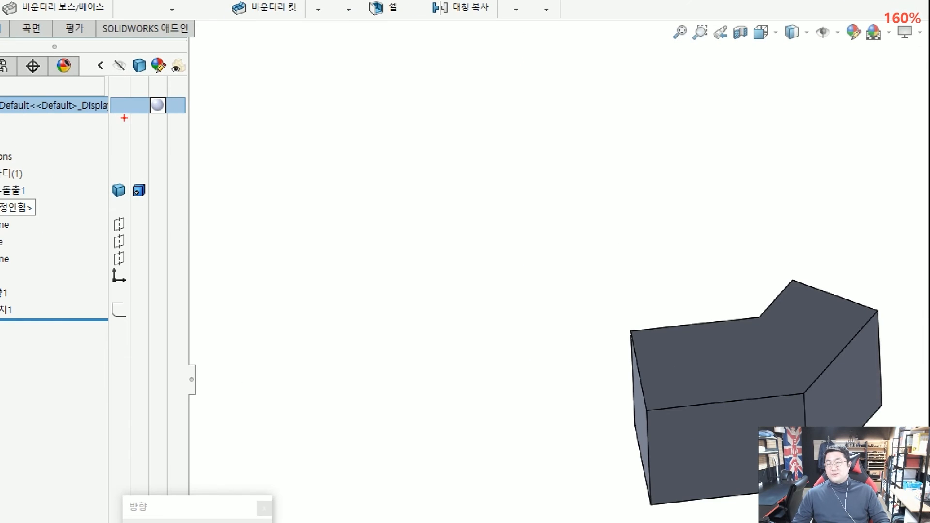
scroll(122, 118, "down", 2)
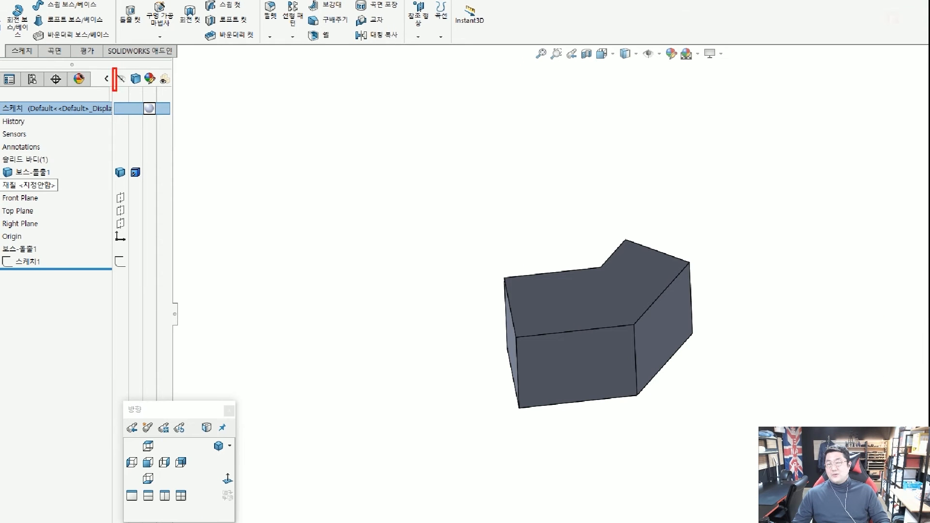
left_click_drag(116, 91, 128, 272, "ctrl")
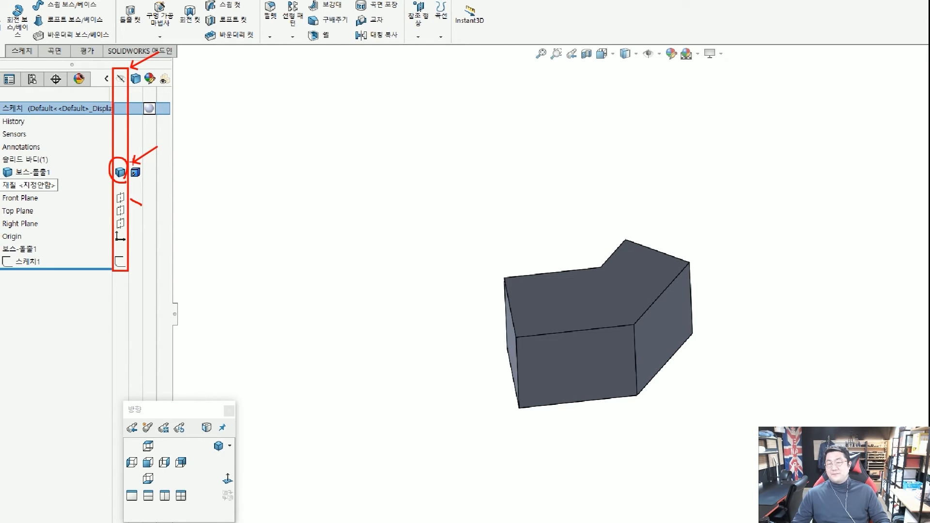
left_click(121, 175)
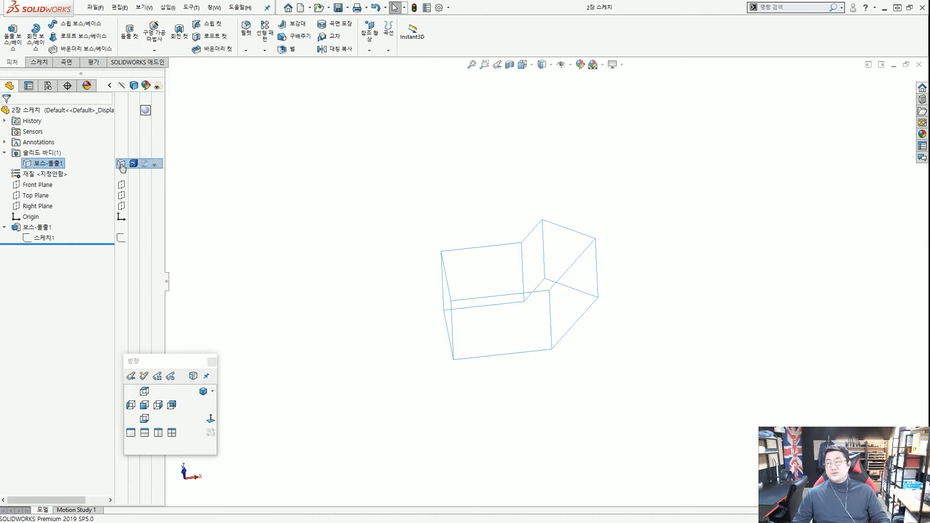
left_click(121, 164)
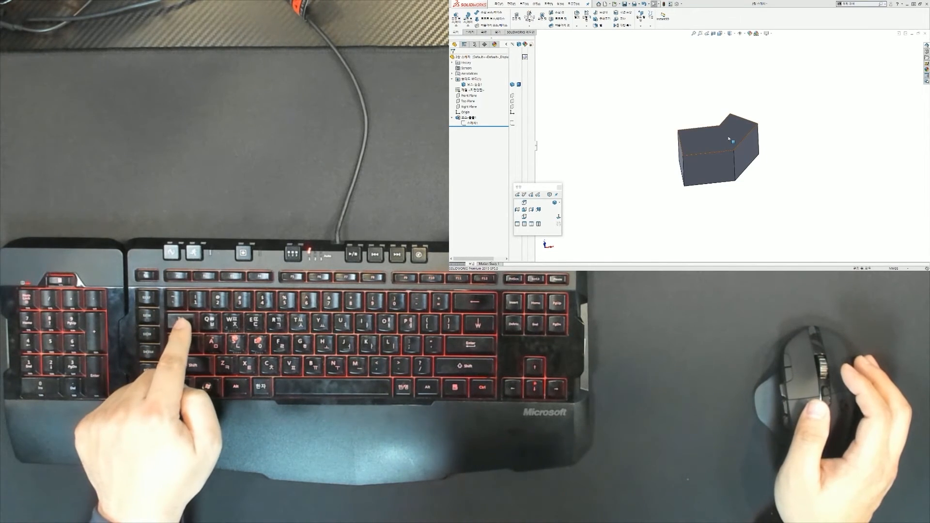
Toggle the extruded body 보스-돌출1 with Tab and Shift+Tab, leaving it hidden.
key("Tab")
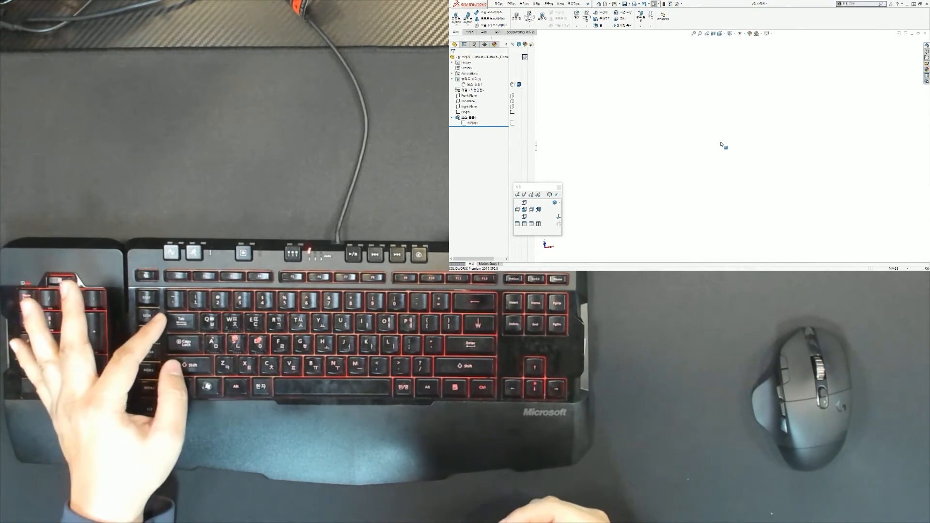
key("shift+Tab")
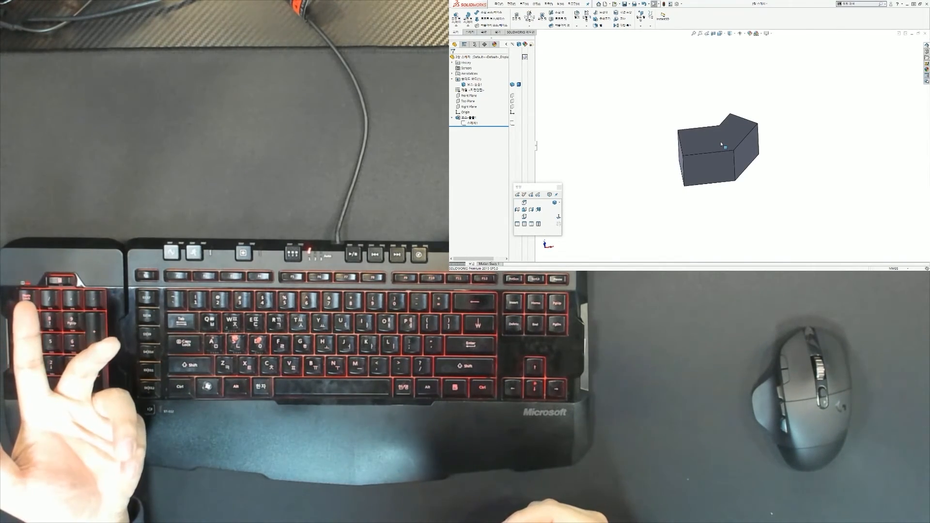
key("Tab")
key("Tab")
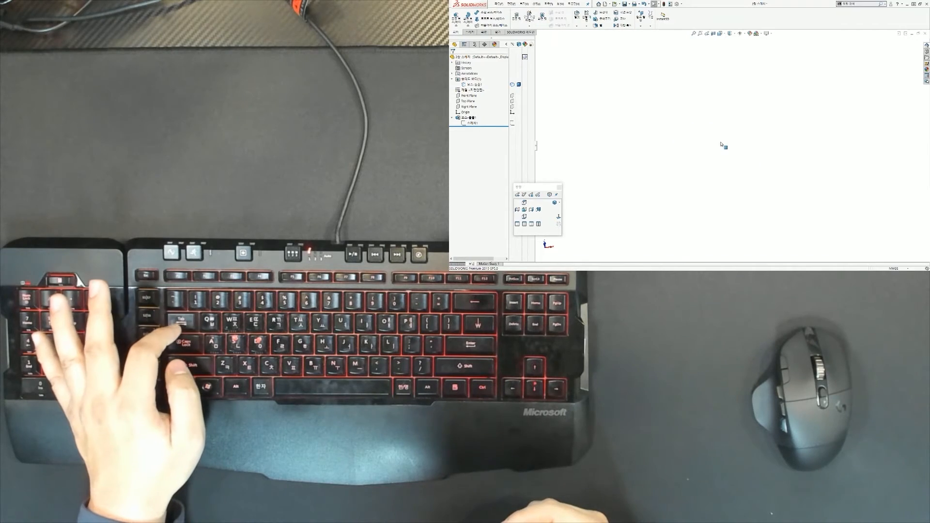
key("shift+Tab")
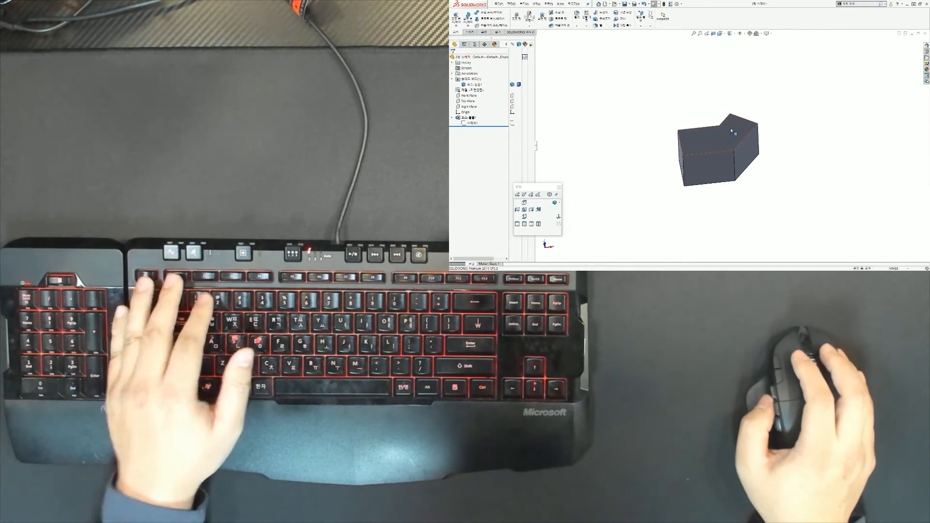
key("Tab")
key("Tab")
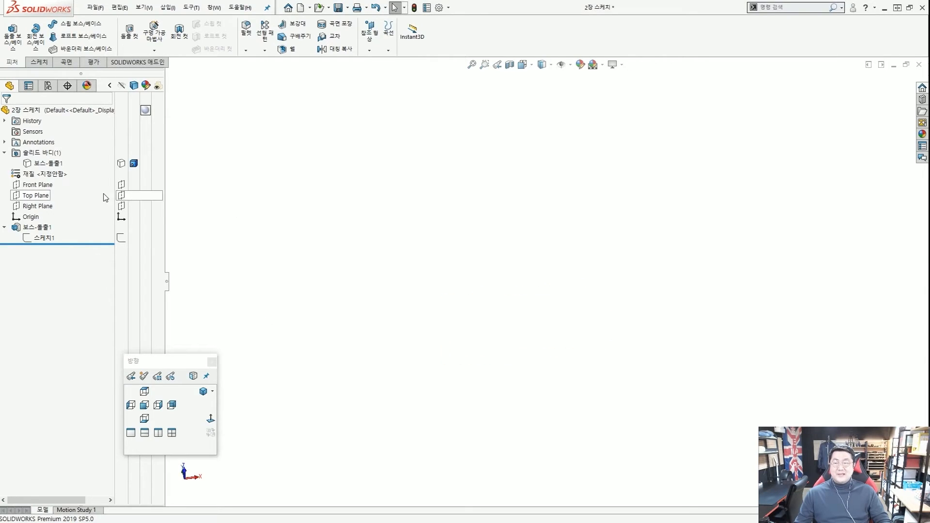
Select the Front Plane and start the new sketch 스케치2 on it.
left_click(41, 186)
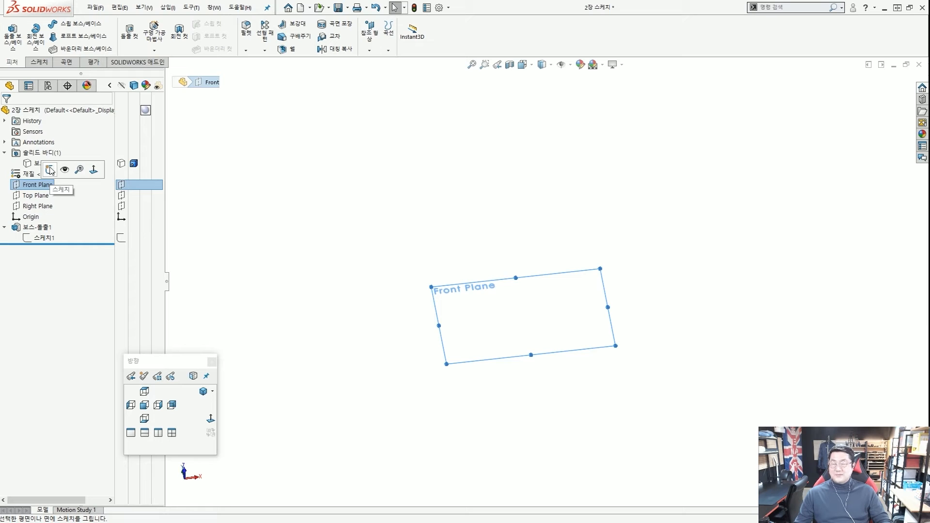
left_click(207, 189)
left_click(41, 184)
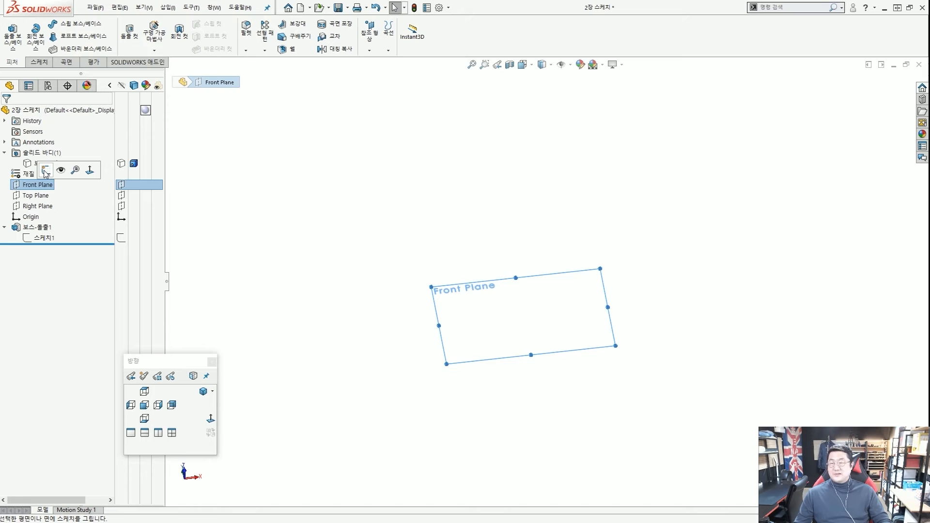
left_click(45, 171)
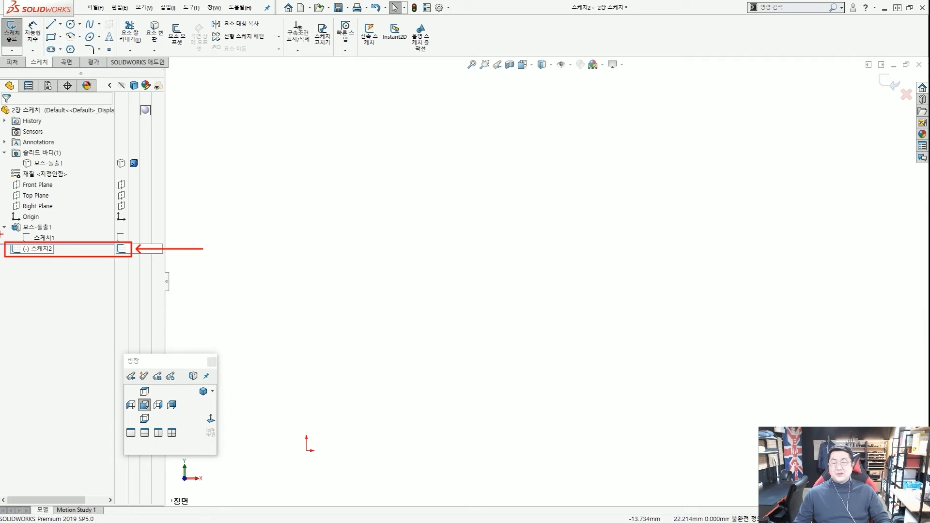
scroll(4, 230, "up", 1)
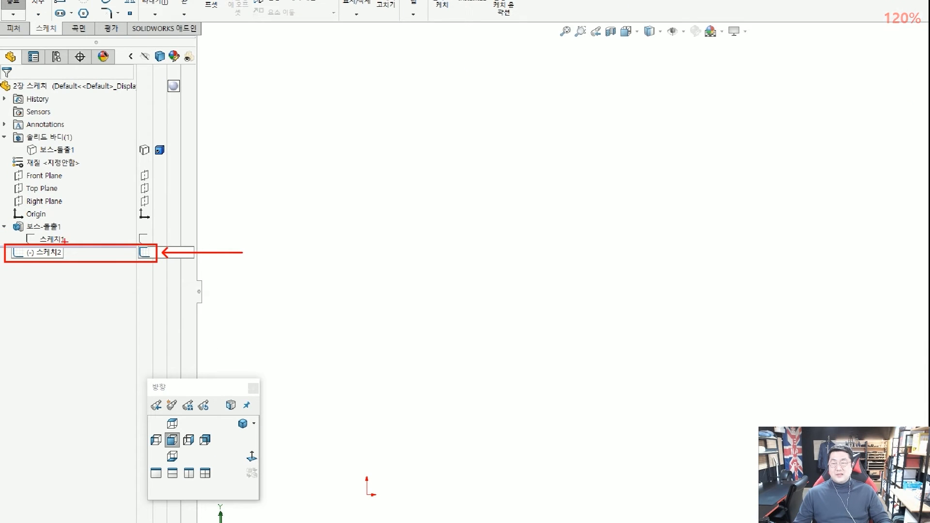
mouse_move(63, 238)
left_mouse_down()
mouse_move(45, 233)
mouse_move(63, 237)
mouse_move(43, 265)
mouse_move(10, 245)
mouse_move(73, 247)
mouse_move(59, 267)
mouse_move(95, 252)
mouse_move(87, 258)
left_mouse_up()
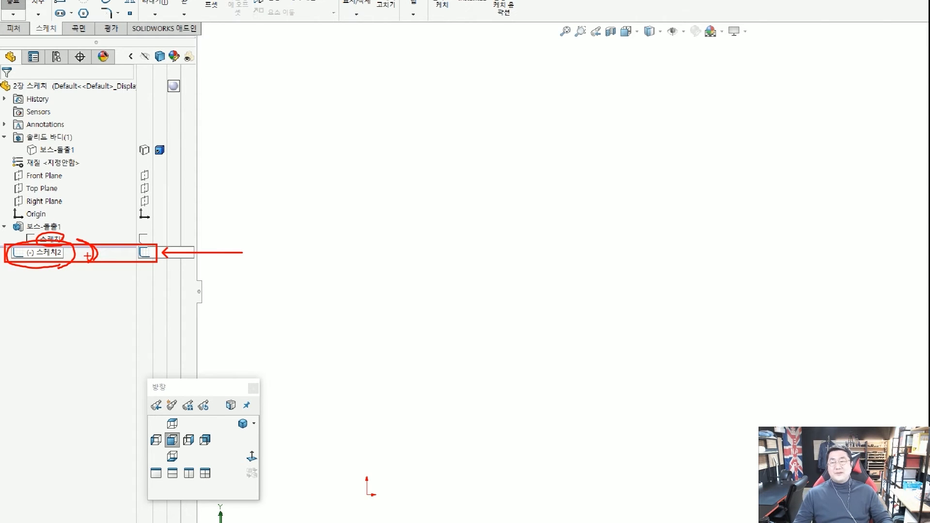
key("Escape")
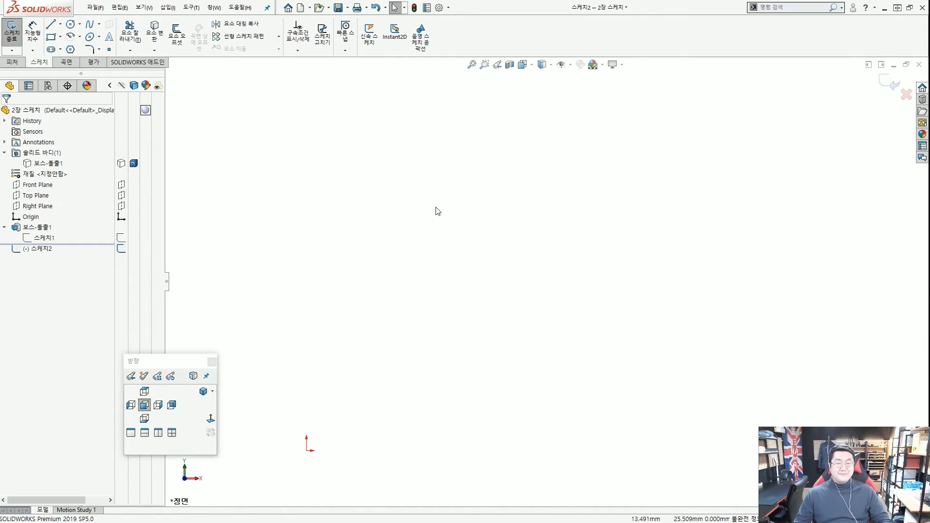
scroll(426, 227, "up", 3)
scroll(310, 353, "down", 1)
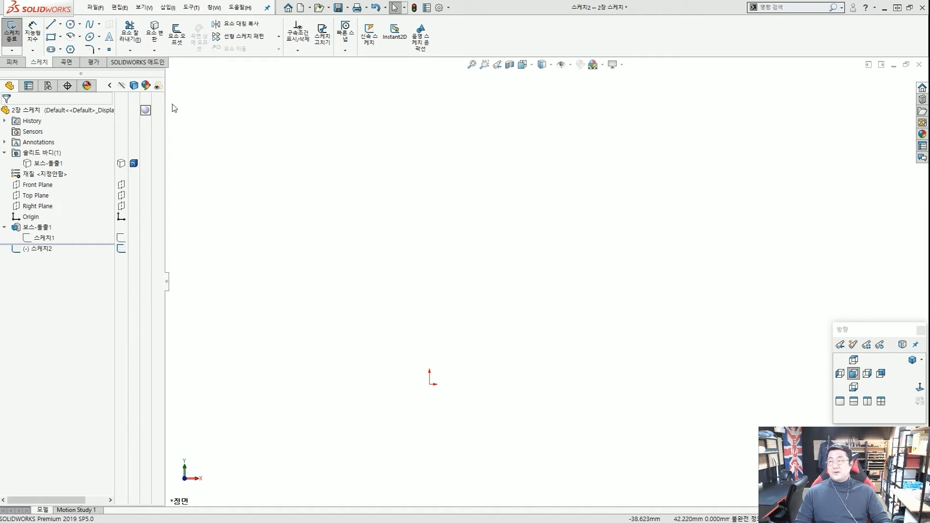
Browse the Line, Circle, Rectangle, Spline and Arc flyouts, then pick Centerline.
left_click(60, 25)
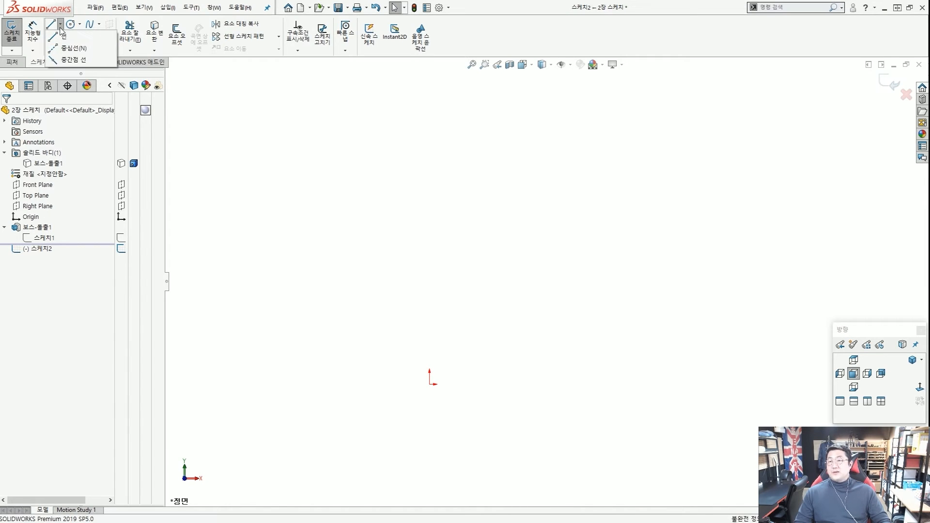
left_click(80, 25)
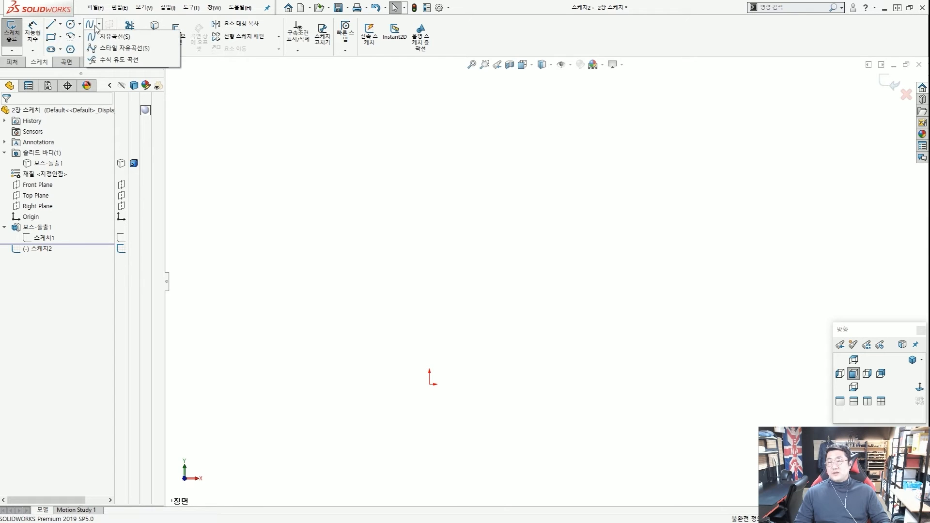
left_click(60, 37)
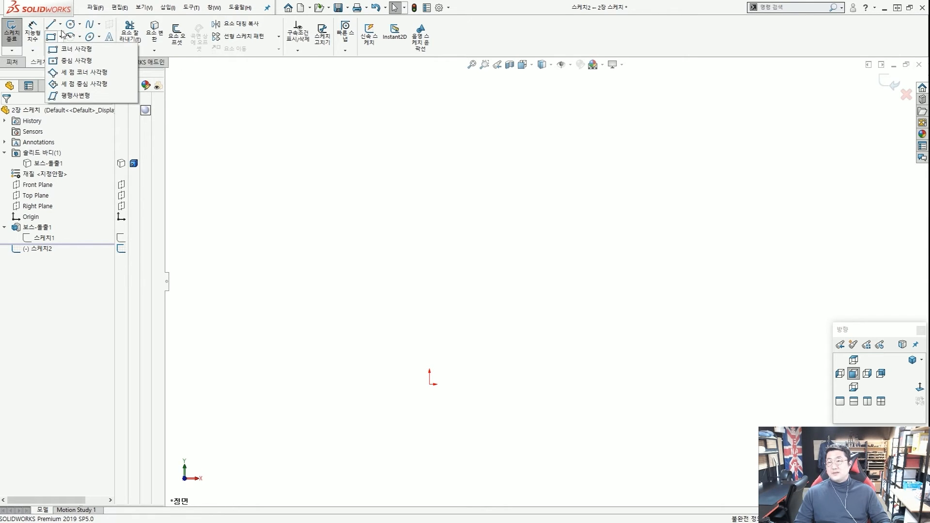
left_click(60, 26)
left_click(80, 25)
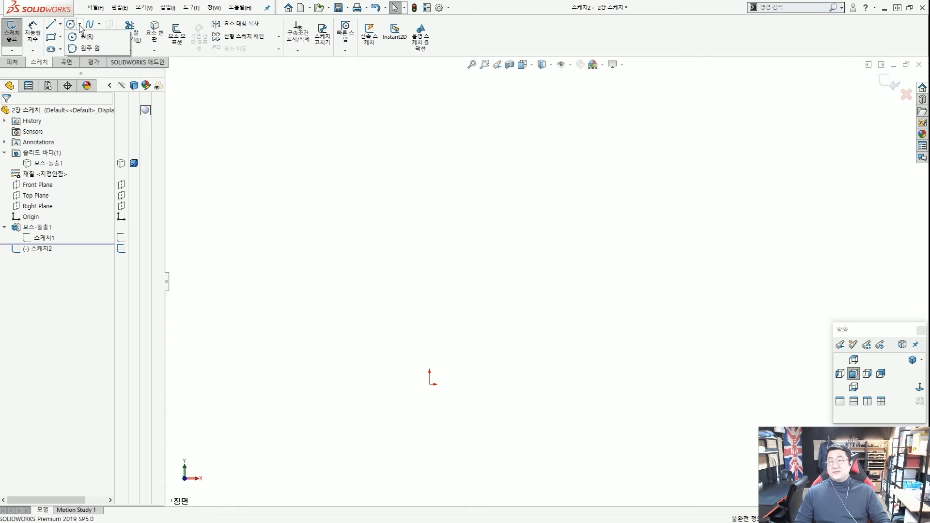
left_click(99, 26)
left_click(80, 38)
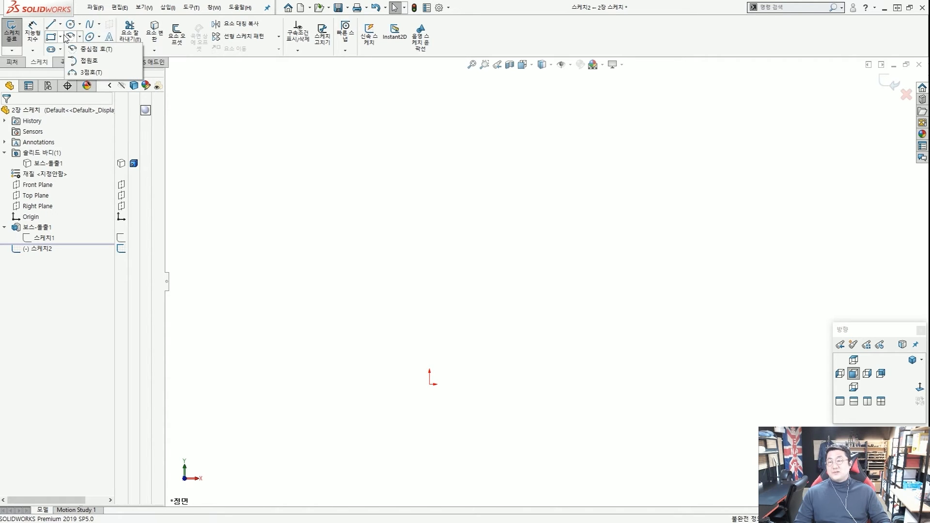
left_click(61, 26)
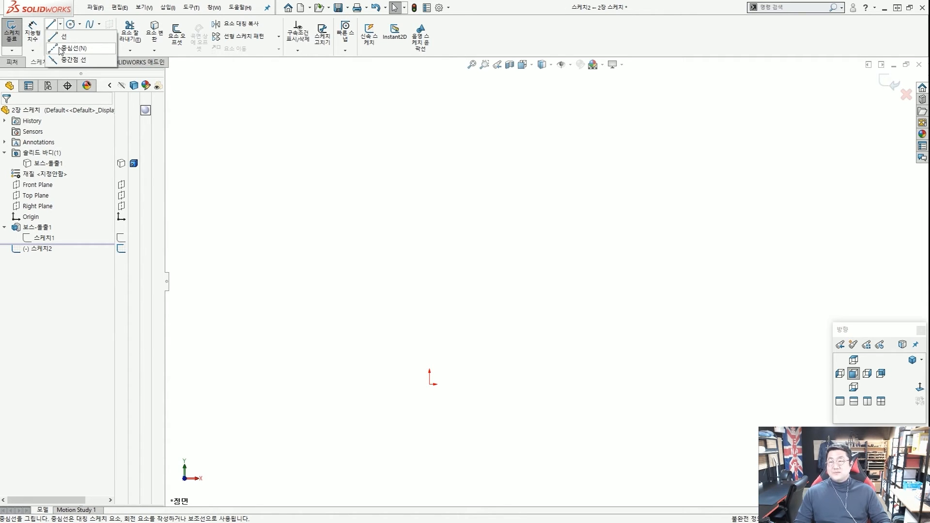
left_click(62, 48)
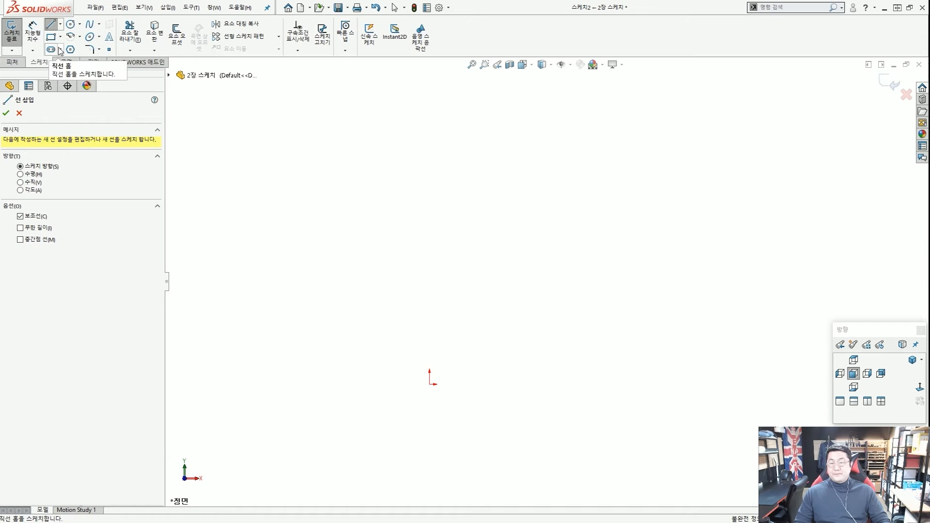
Draw a horizontal centerline about 22.8 mm long rightward from the origin.
left_click(430, 384)
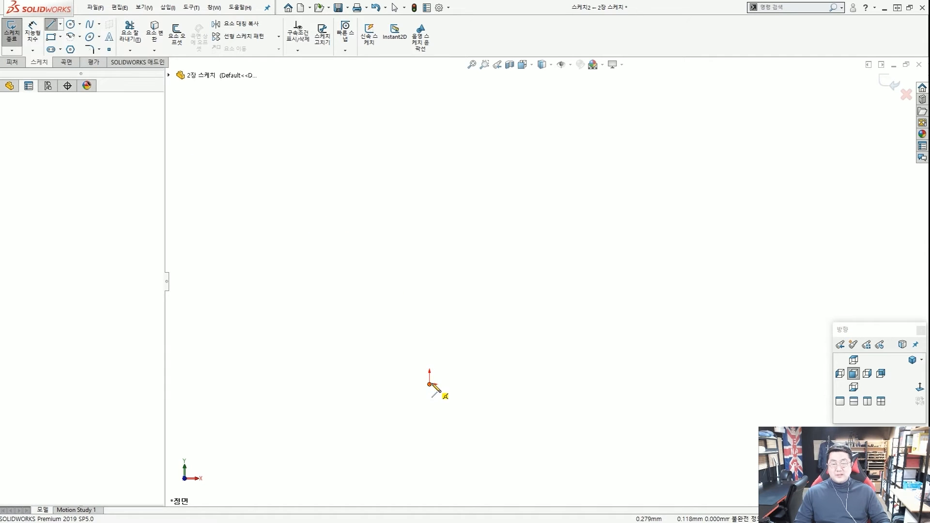
left_click(581, 384)
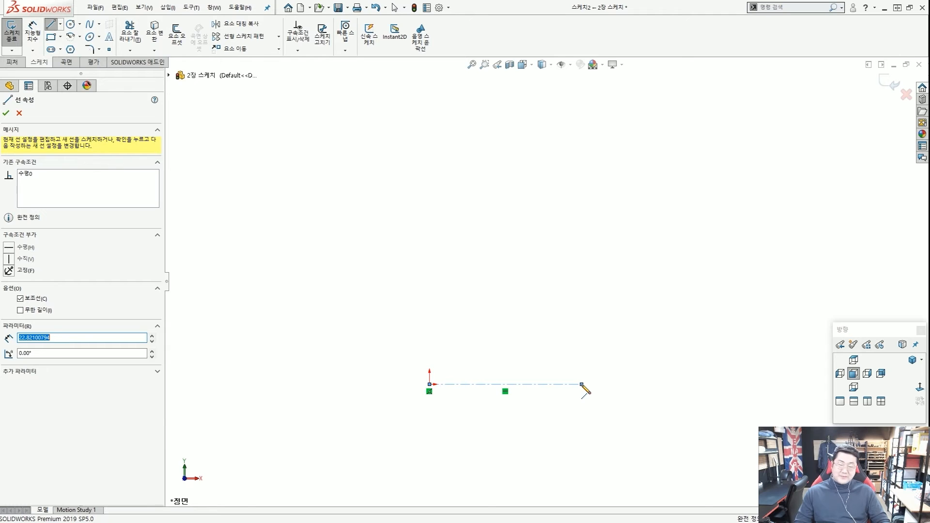
key("Escape")
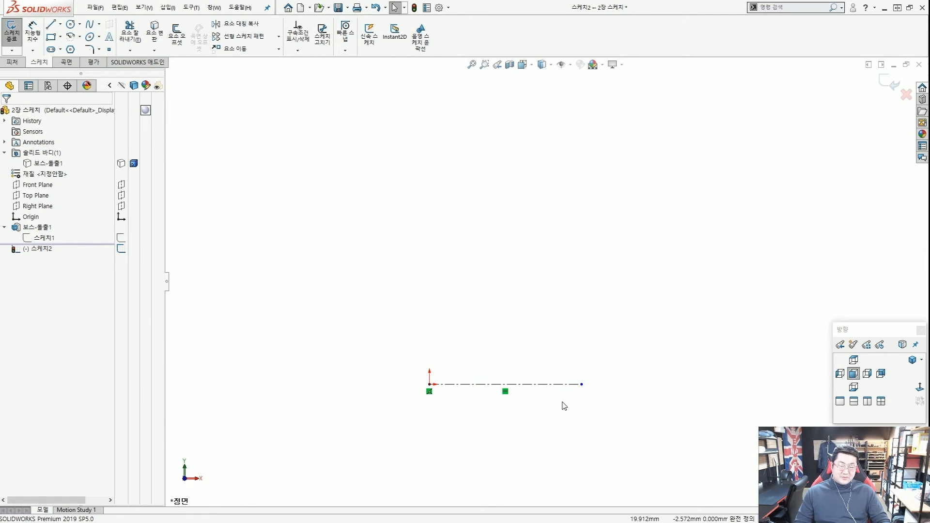
left_click_drag(560, 397, 407, 372)
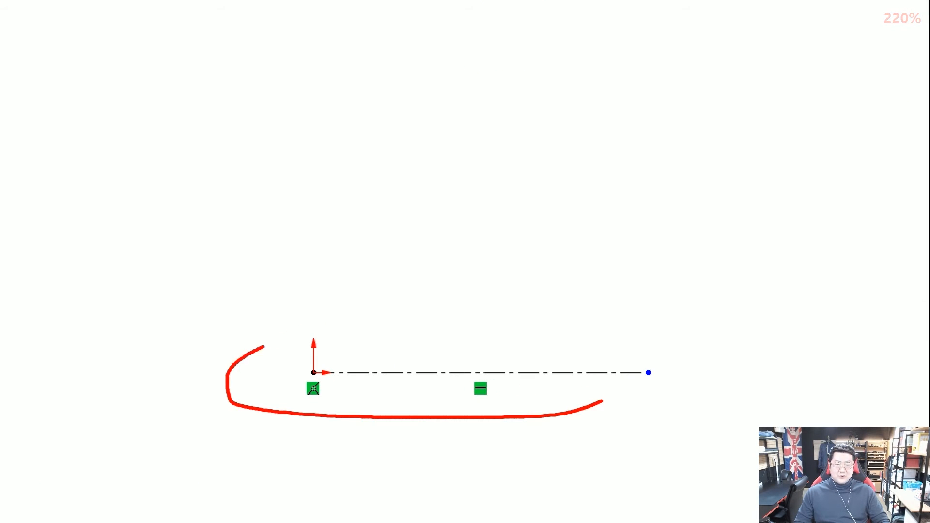
left_click_drag(265, 346, 617, 368)
scroll(538, 319, "down", 2)
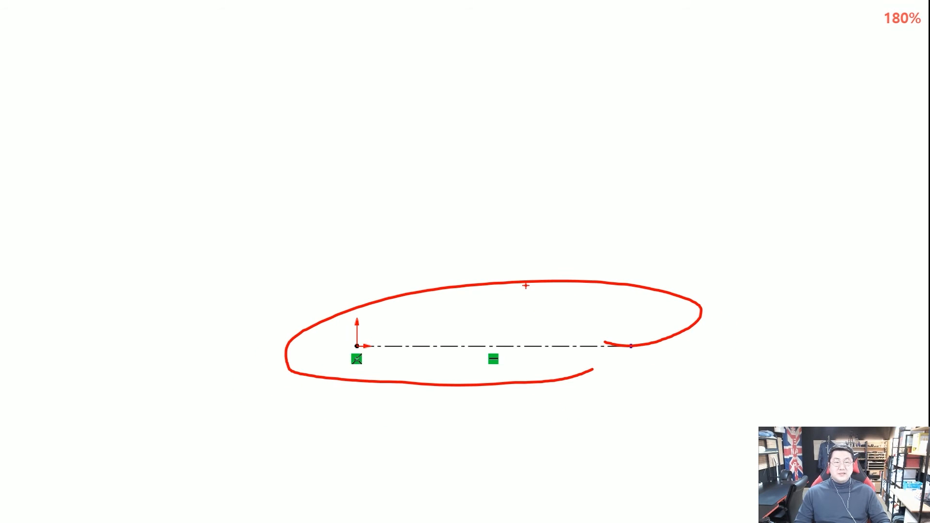
key("Escape")
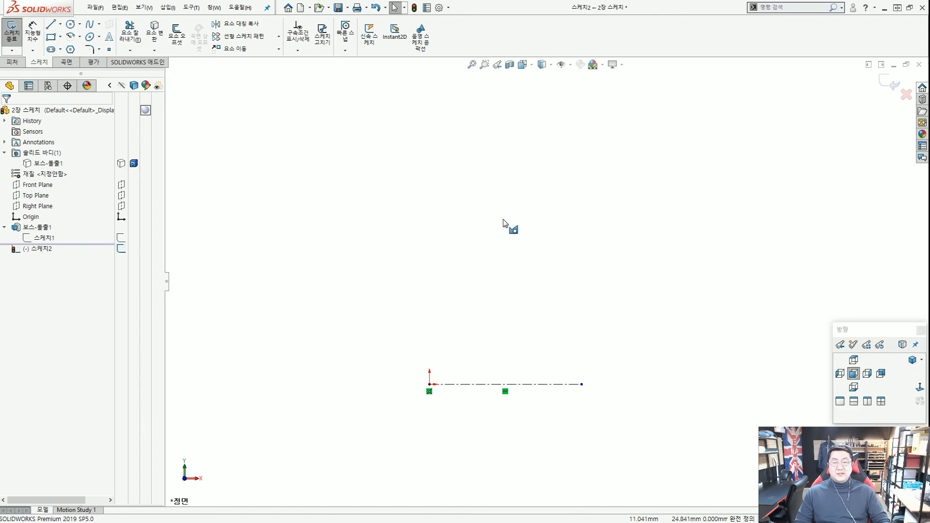
key("ctrl+2")
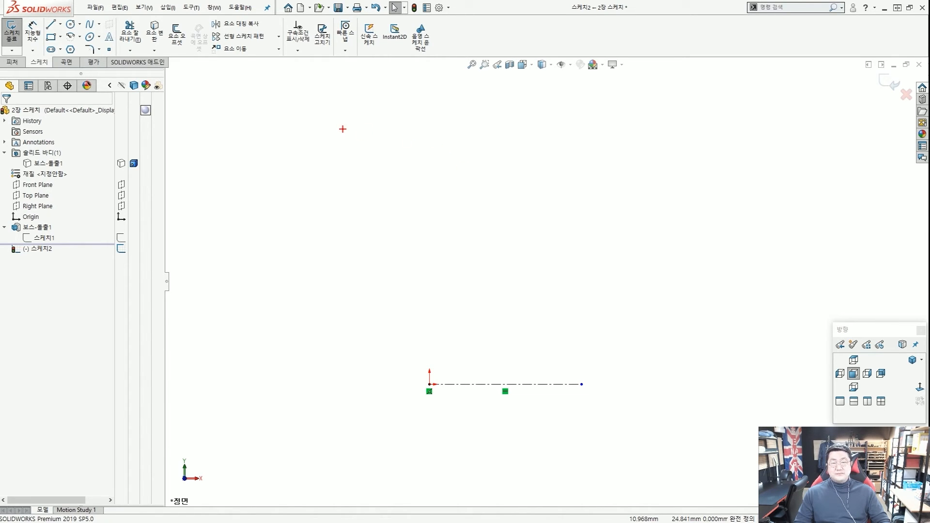
left_click_drag(343, 129, 611, 125)
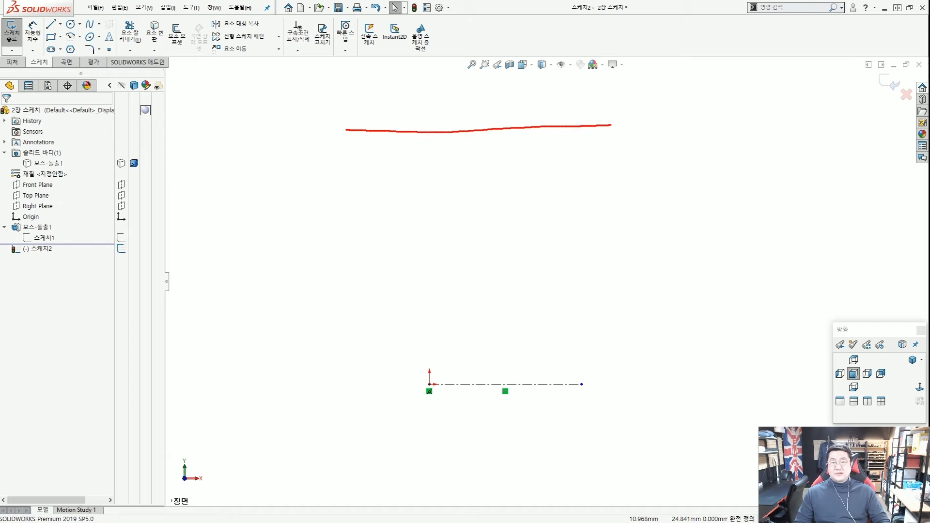
left_click_drag(415, 155, 420, 155)
left_click_drag(436, 155, 440, 155)
left_click_drag(459, 155, 501, 156)
left_click_drag(521, 155, 569, 156)
left_click_drag(598, 155, 609, 156)
left_click_drag(348, 198, 395, 197)
left_click_drag(397, 198, 655, 194)
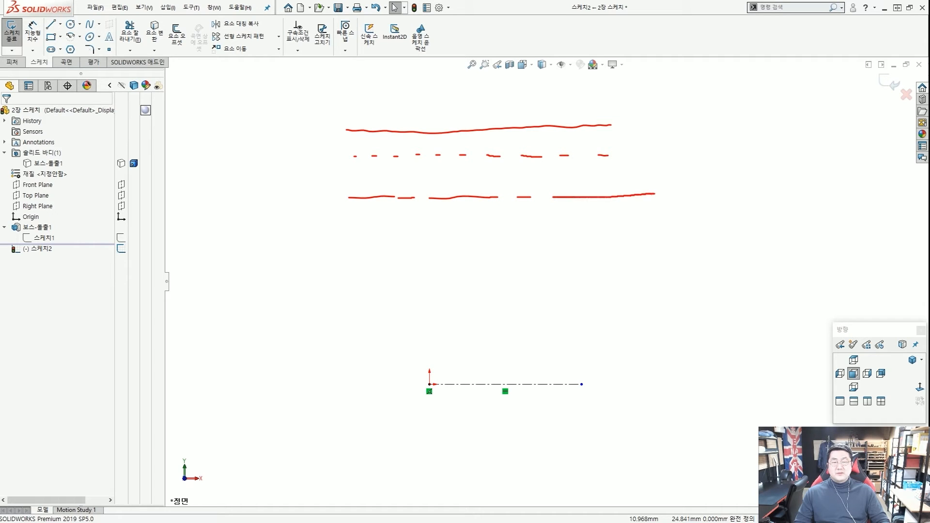
left_click_drag(349, 244, 404, 243)
left_click_drag(420, 240, 601, 242)
left_click_drag(626, 241, 724, 235)
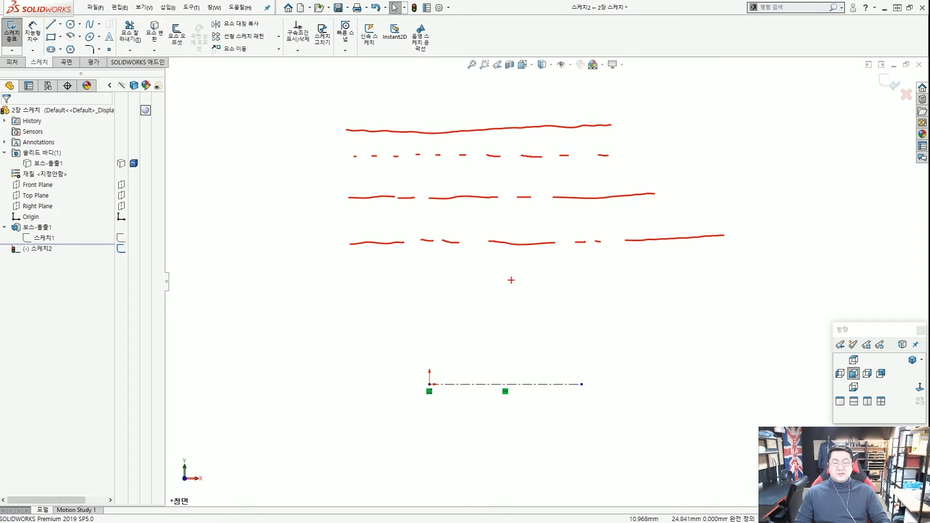
key("Escape")
key("ctrl+1")
scroll(476, 394, "up", 10)
scroll(440, 384, "up", 1)
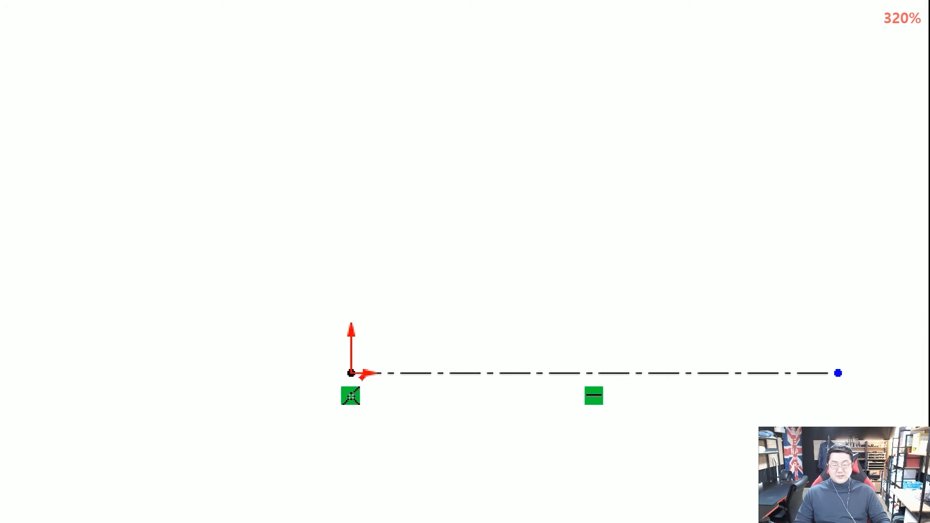
mouse_move(441, 393)
left_mouse_down()
mouse_move(494, 314)
mouse_move(459, 372)
left_mouse_up()
key("Escape")
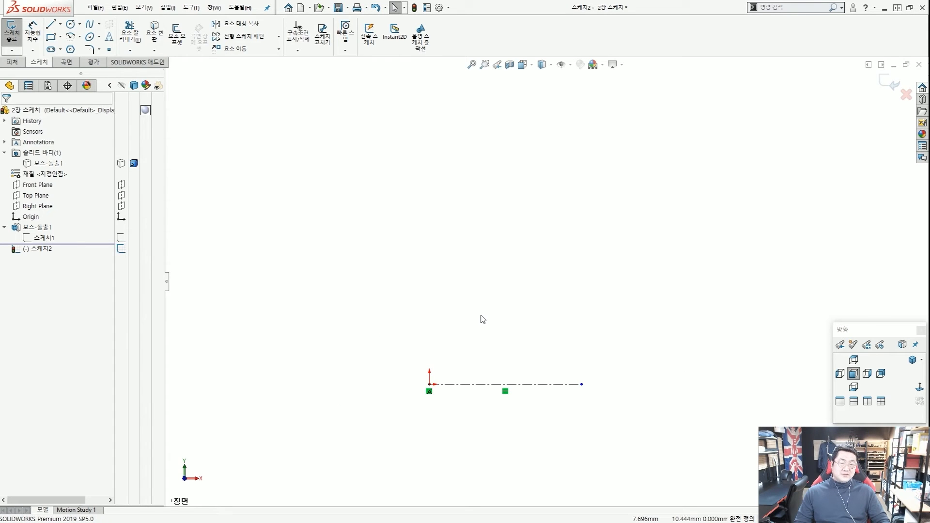
key("ctrl+2")
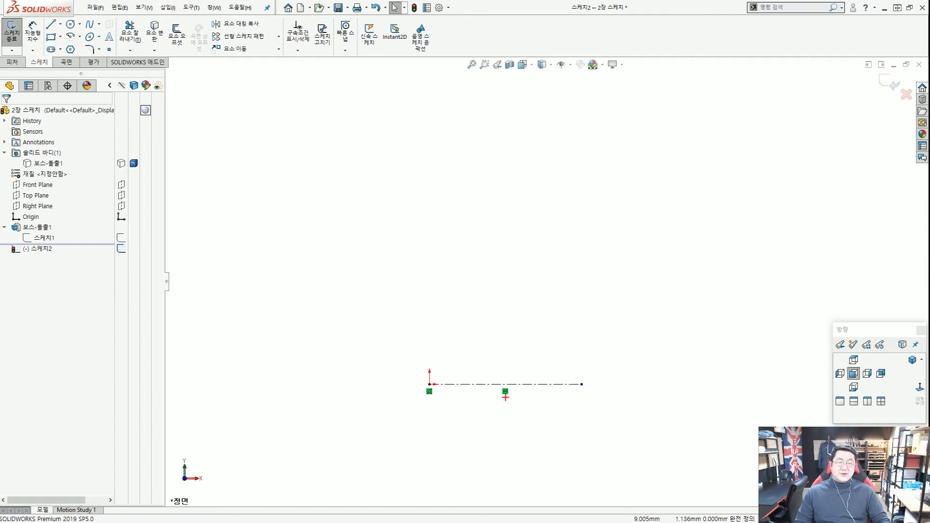
mouse_move(506, 396)
left_mouse_down()
mouse_move(514, 372)
mouse_move(507, 393)
left_mouse_up()
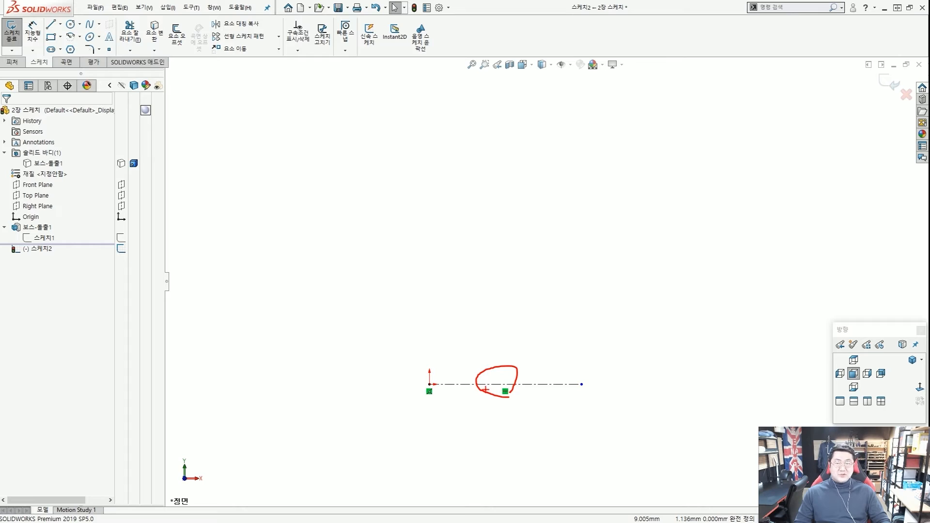
key("Escape")
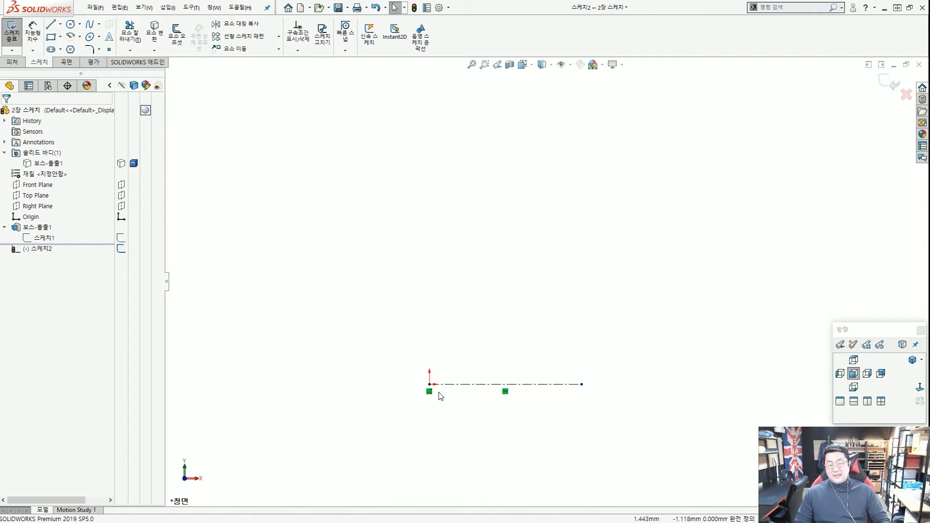
mouse_move(428, 382)
left_mouse_down()
mouse_move(478, 305)
mouse_move(589, 378)
mouse_move(427, 373)
left_mouse_up()
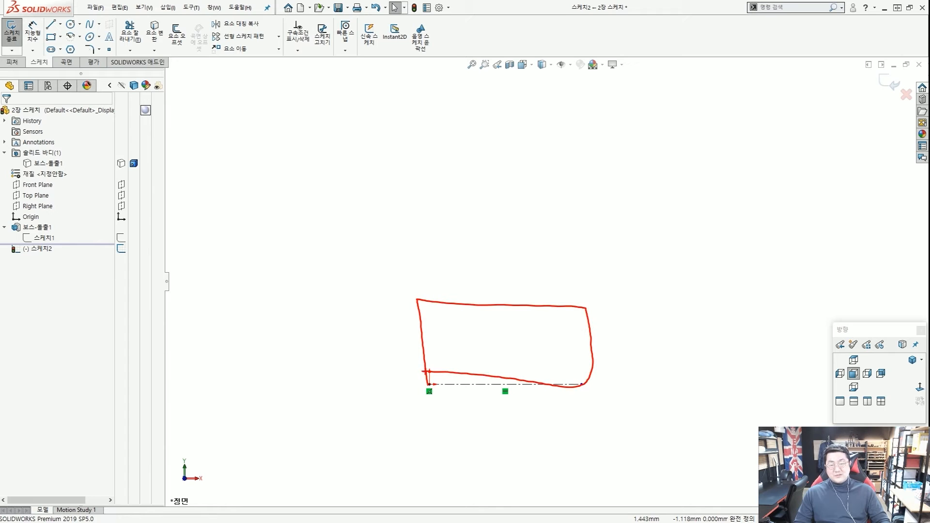
left_click_drag(499, 315, 455, 353)
left_click_drag(567, 314, 514, 346)
left_click(536, 349)
left_click_drag(579, 331, 506, 358)
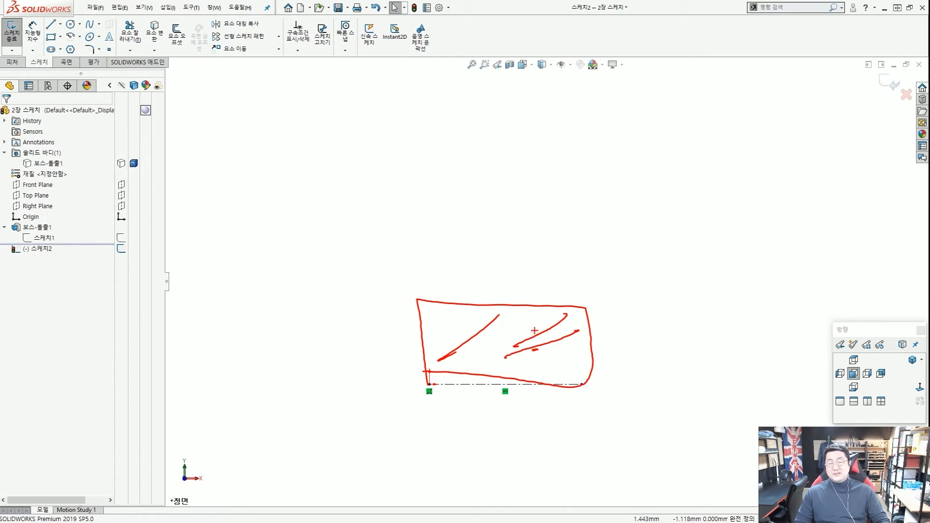
key("Escape")
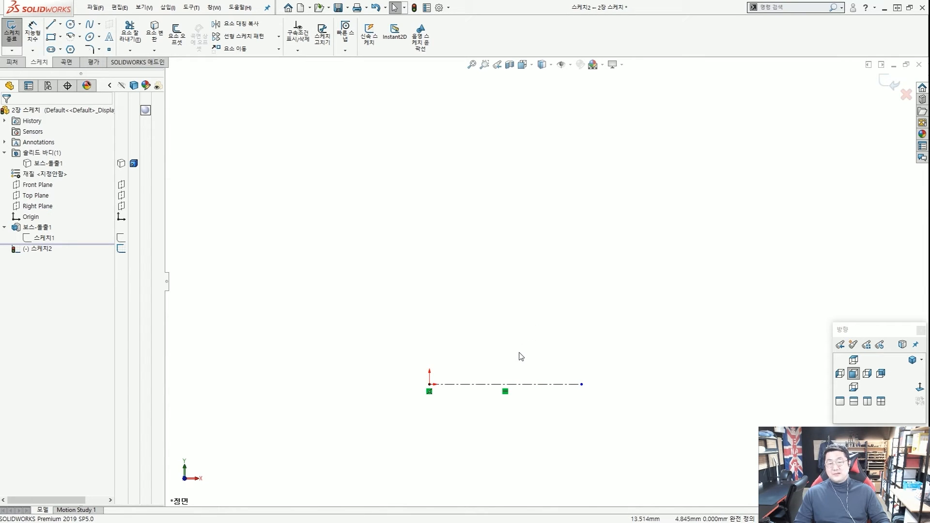
key("ctrl+2")
scroll(484, 407, "up", 5)
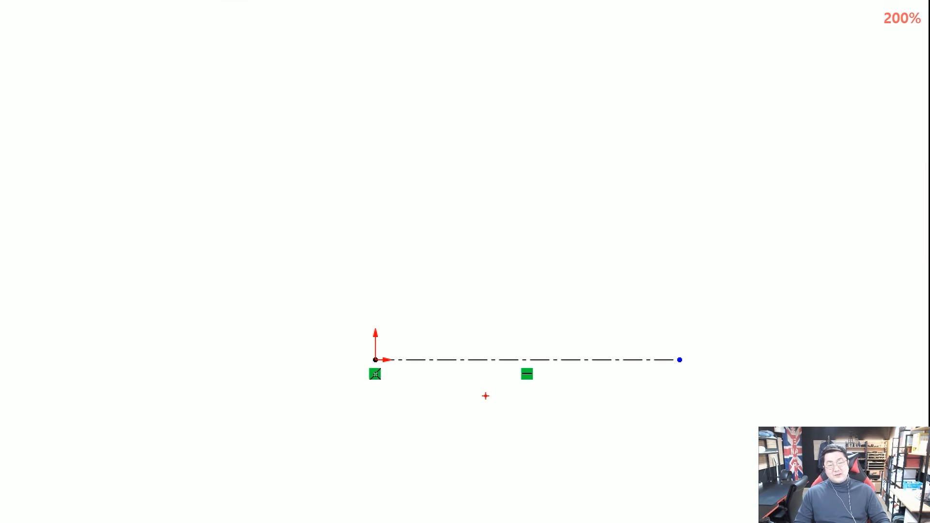
mouse_move(430, 414)
left_mouse_down()
mouse_move(490, 373)
mouse_move(494, 385)
left_mouse_up()
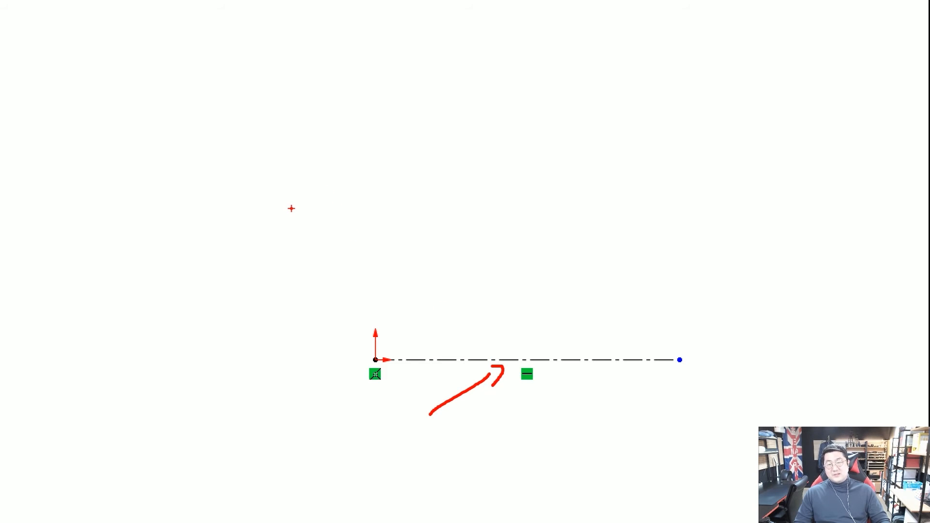
mouse_move(281, 206)
left_mouse_down()
mouse_move(304, 210)
mouse_move(564, 77)
left_mouse_up()
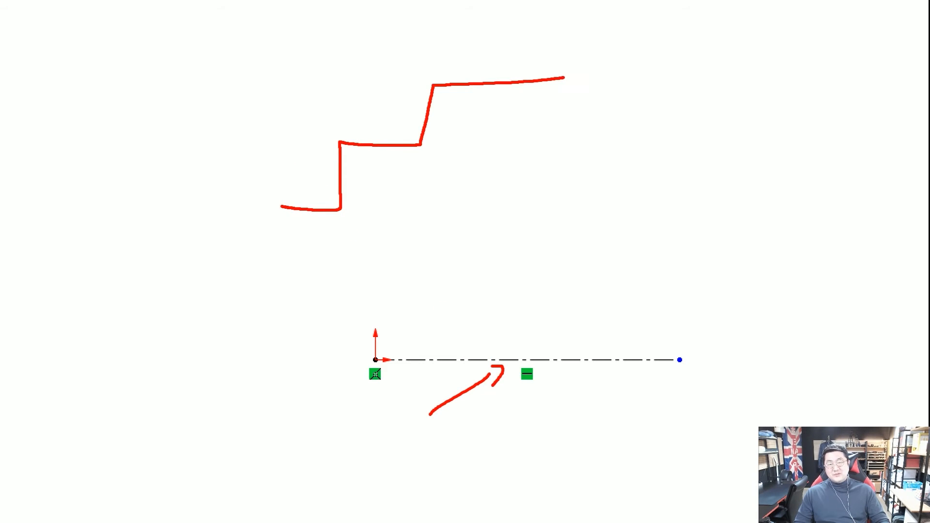
left_click_drag(124, 298, 276, 291)
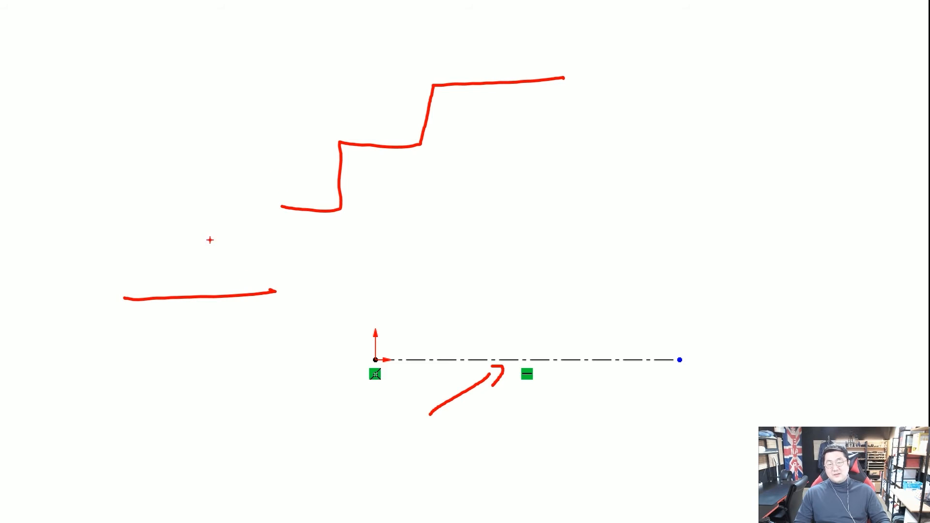
left_click_drag(209, 228, 216, 359)
left_click_drag(182, 279, 315, 263)
left_click_drag(239, 307, 308, 277)
left_click_drag(308, 228, 316, 354)
left_click_drag(310, 266, 400, 253)
left_click_drag(406, 210, 418, 302)
left_click_drag(315, 294, 421, 287)
left_click_drag(299, 222, 413, 238)
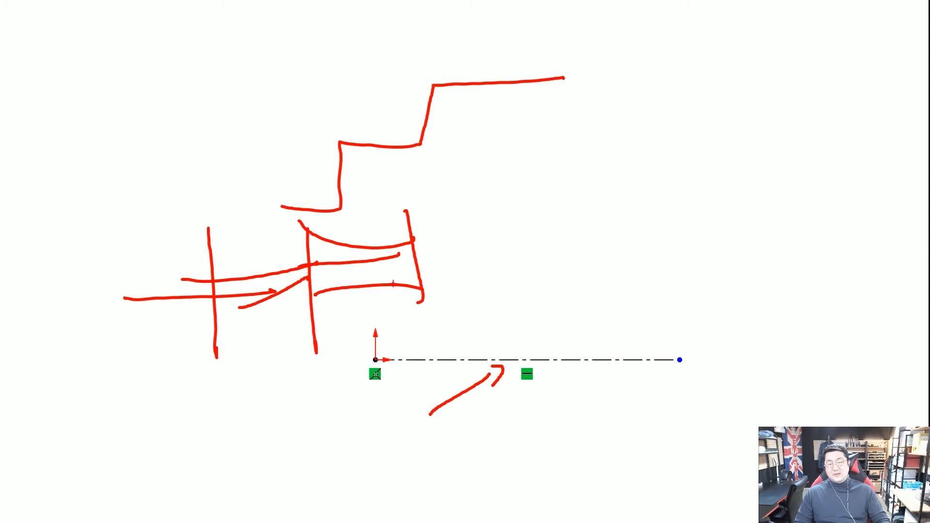
mouse_move(420, 230)
left_mouse_down()
mouse_move(402, 211)
mouse_move(423, 225)
left_mouse_up()
mouse_move(279, 245)
left_mouse_down()
mouse_move(292, 256)
mouse_move(279, 291)
left_mouse_up()
mouse_move(324, 321)
left_mouse_down()
mouse_move(316, 345)
mouse_move(315, 335)
left_mouse_up()
left_click_drag(423, 290, 440, 318)
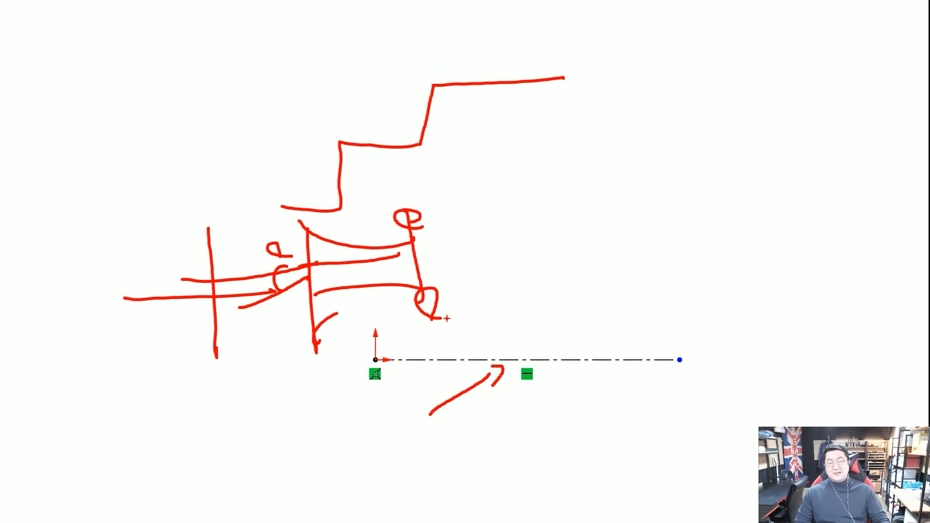
key("Escape")
key("ctrl+1")
scroll(490, 398, "up", 6)
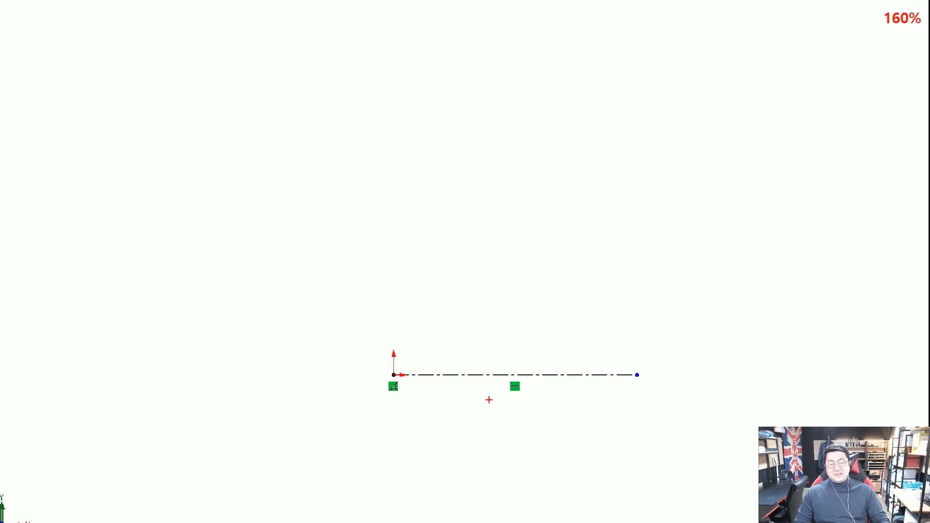
left_click_drag(540, 401, 521, 395)
mouse_move(395, 410)
left_mouse_down()
mouse_move(362, 372)
mouse_move(382, 402)
left_mouse_up()
key("Escape")
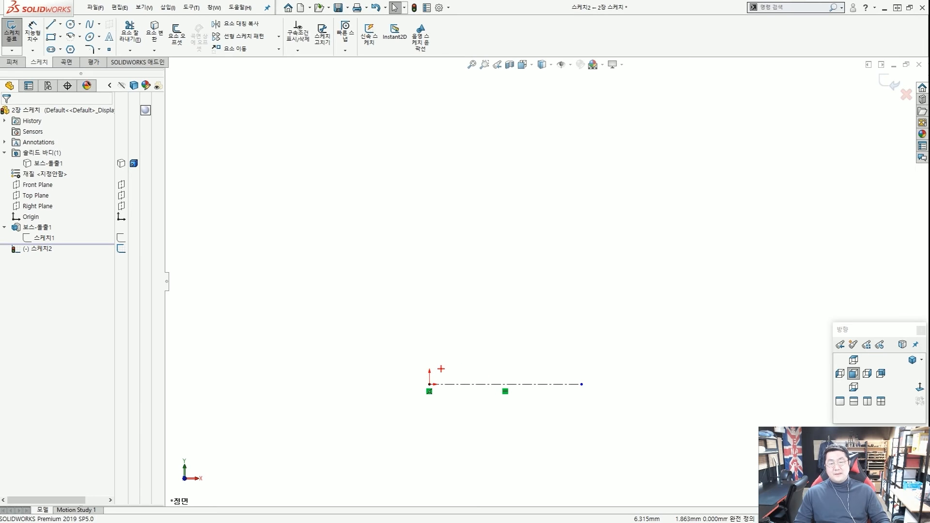
mouse_move(429, 383)
left_mouse_down()
mouse_move(594, 320)
mouse_move(578, 385)
left_mouse_up()
mouse_move(606, 252)
left_mouse_down()
mouse_move(588, 275)
mouse_move(619, 262)
mouse_move(436, 267)
mouse_move(383, 280)
left_mouse_up()
left_click_drag(419, 317, 419, 334)
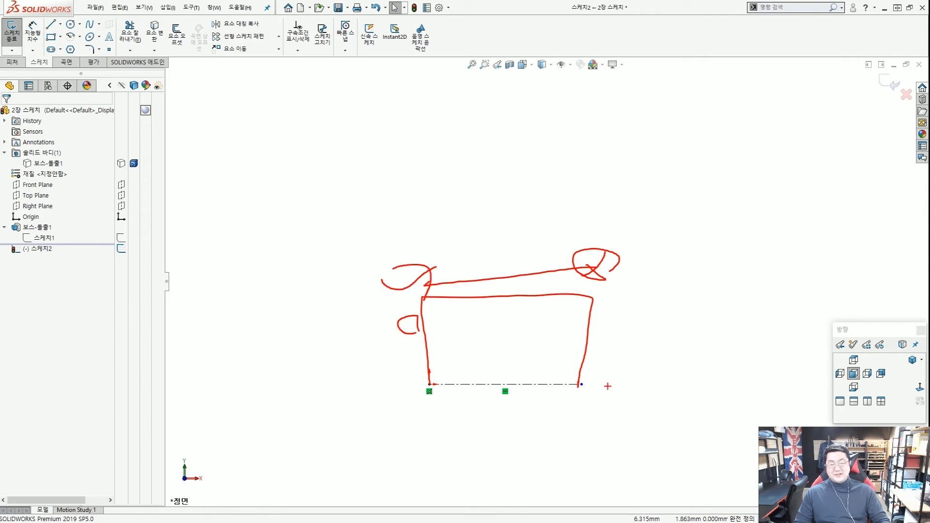
left_click_drag(611, 396, 550, 405)
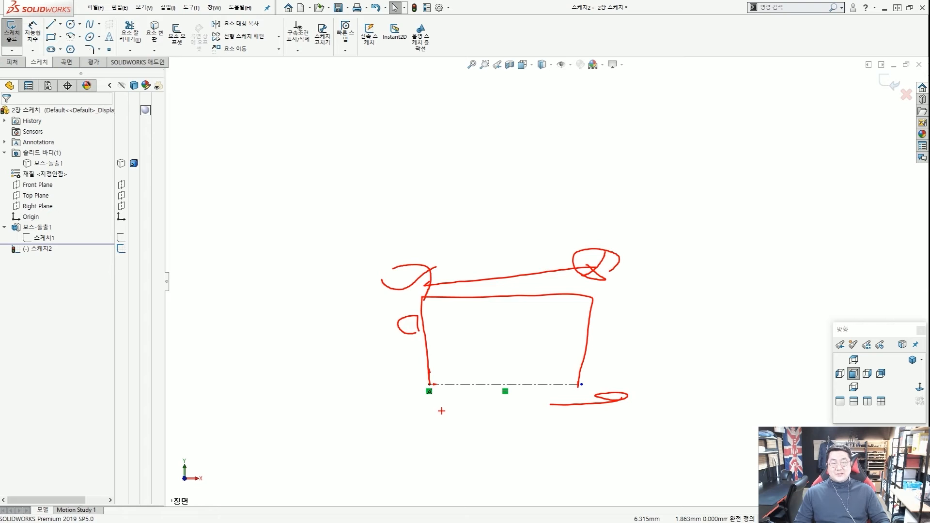
key("Escape")
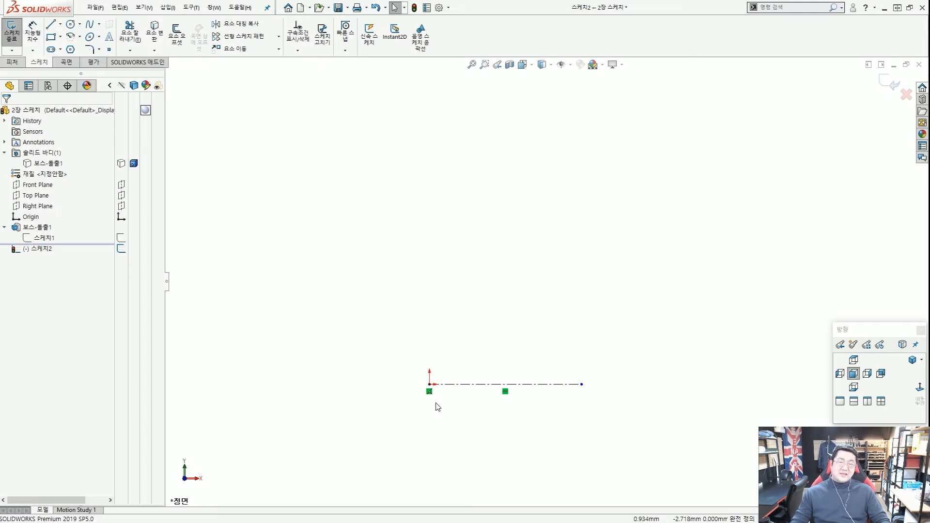
mouse_move(478, 405)
left_mouse_down()
mouse_move(515, 373)
mouse_move(489, 406)
left_mouse_up()
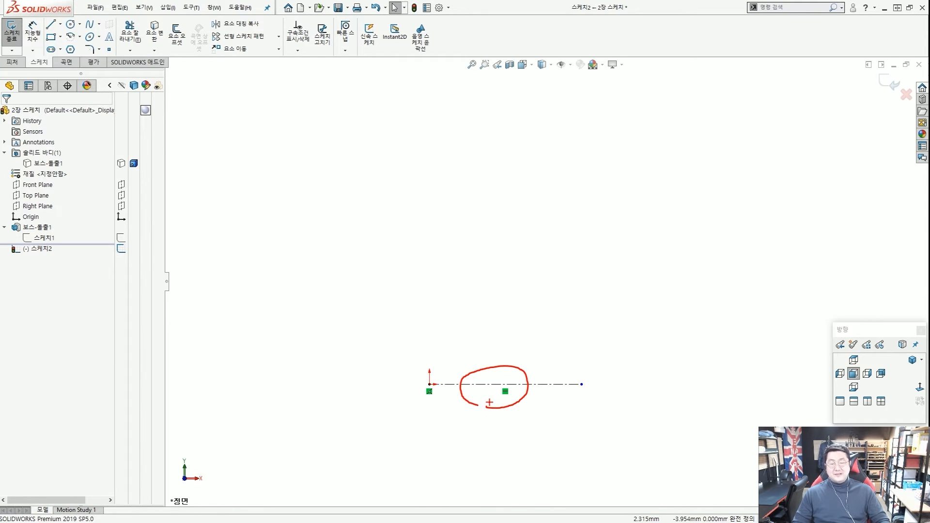
key("Escape")
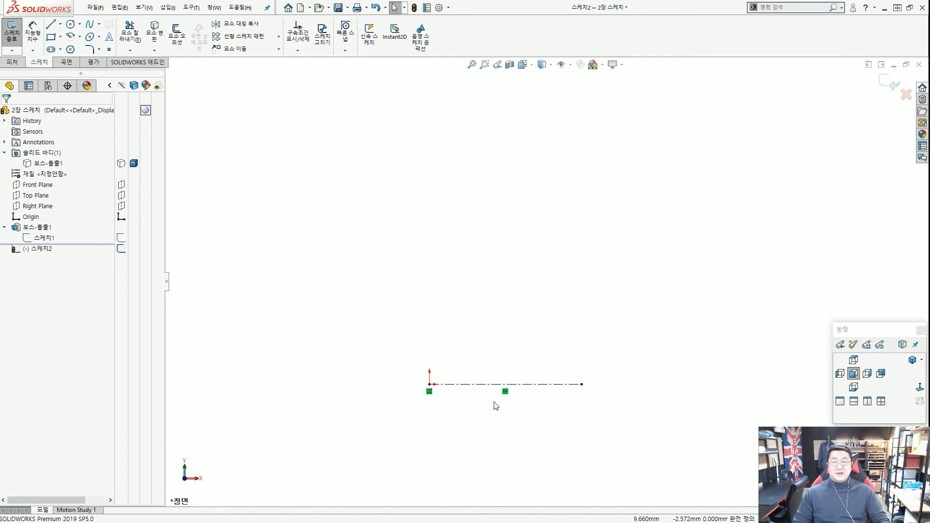
scroll(497, 403, "down", 2)
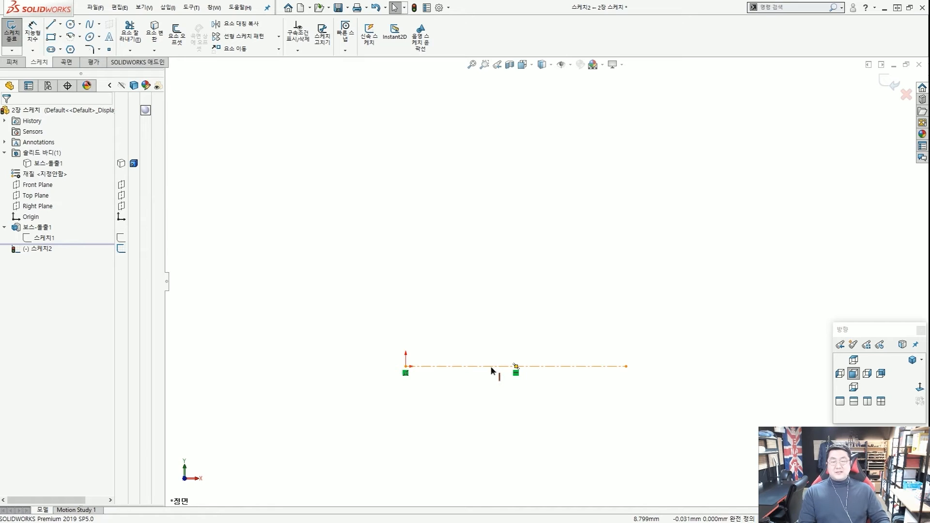
left_click(492, 367)
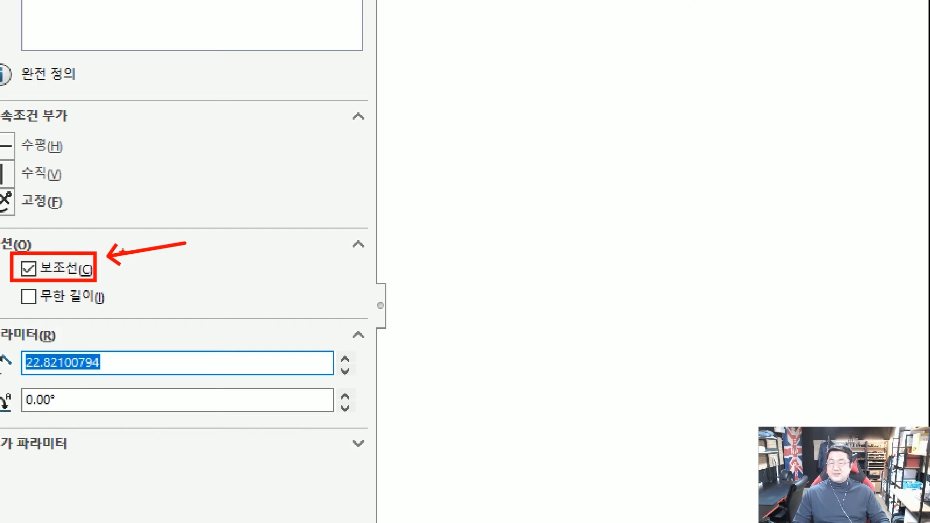
left_click(28, 268)
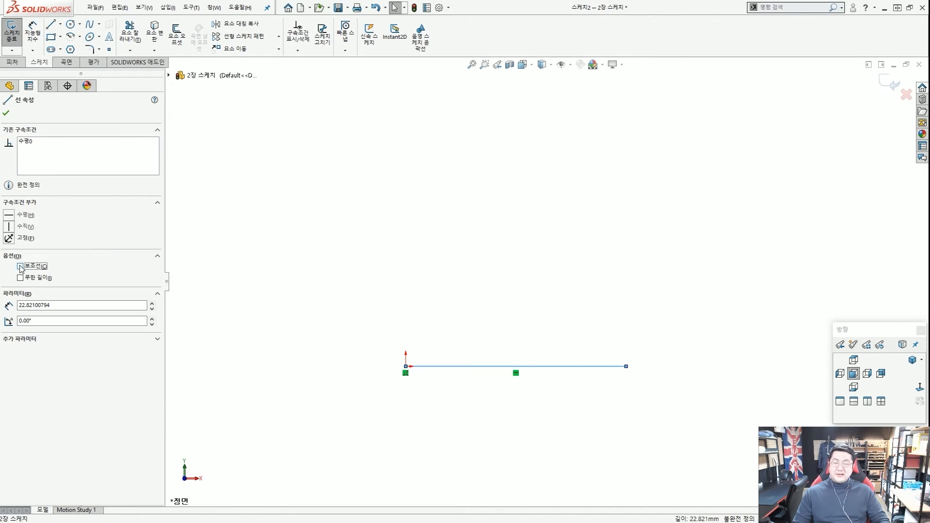
left_click(301, 229)
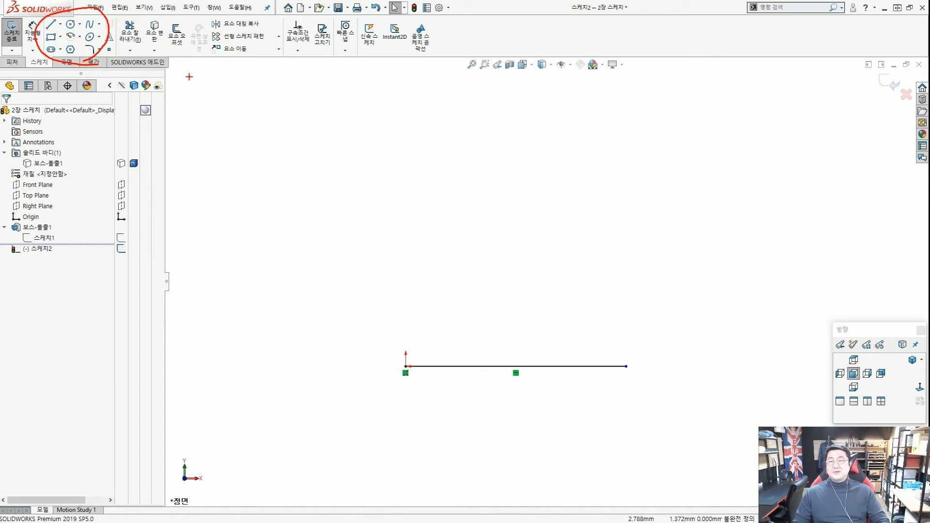
mouse_move(157, 44)
left_mouse_down()
mouse_move(242, 51)
mouse_move(235, 60)
left_mouse_up()
key("Escape")
key("ctrl+2")
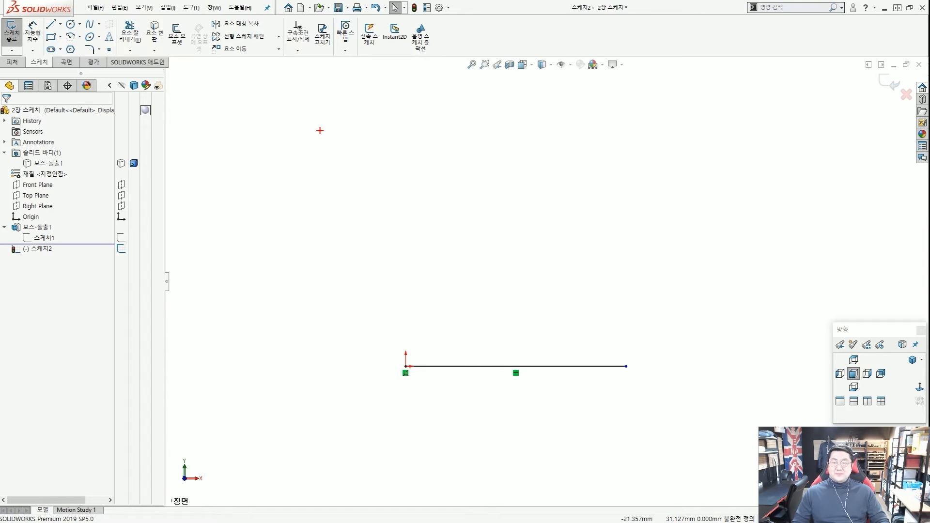
key("Escape")
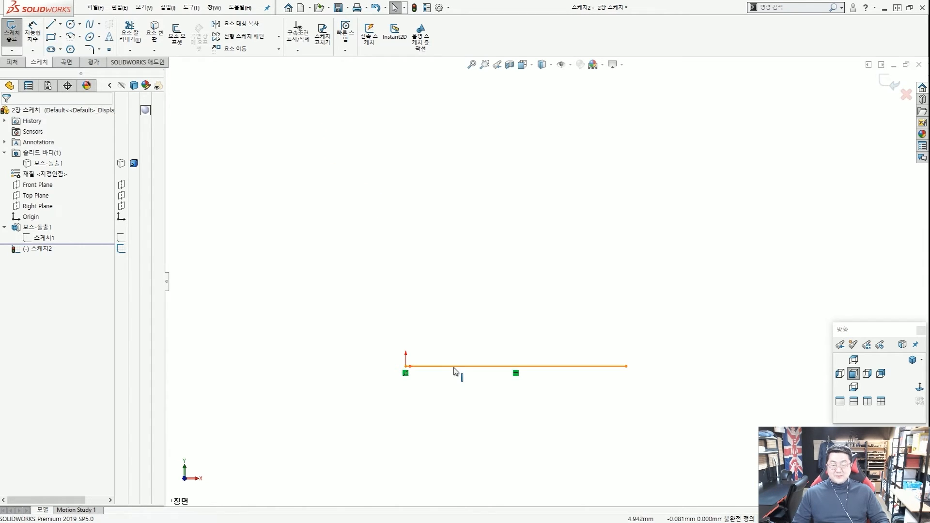
left_click(454, 368)
left_click(20, 266)
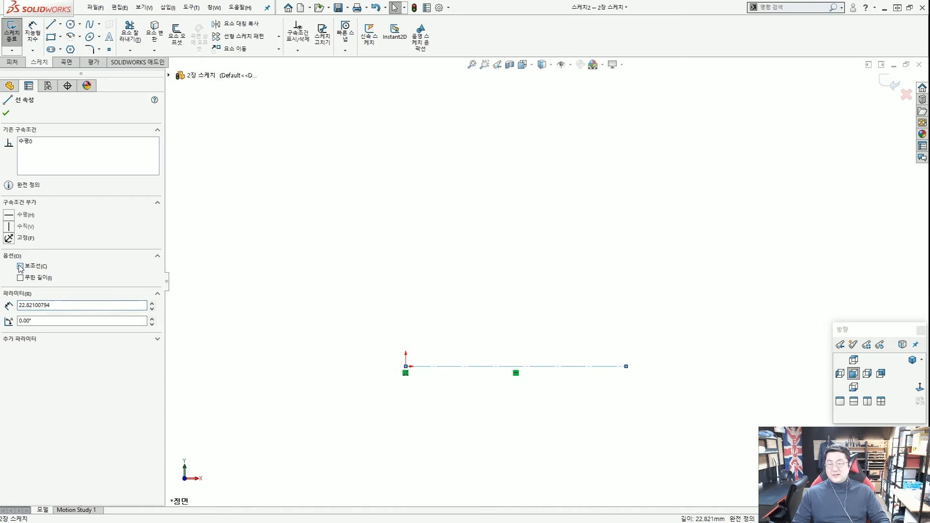
left_click(538, 353)
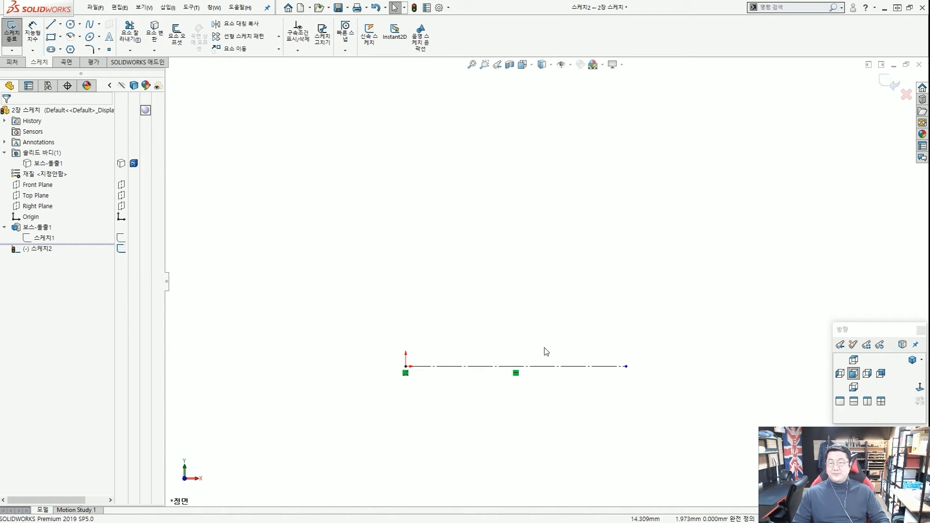
left_click(567, 367)
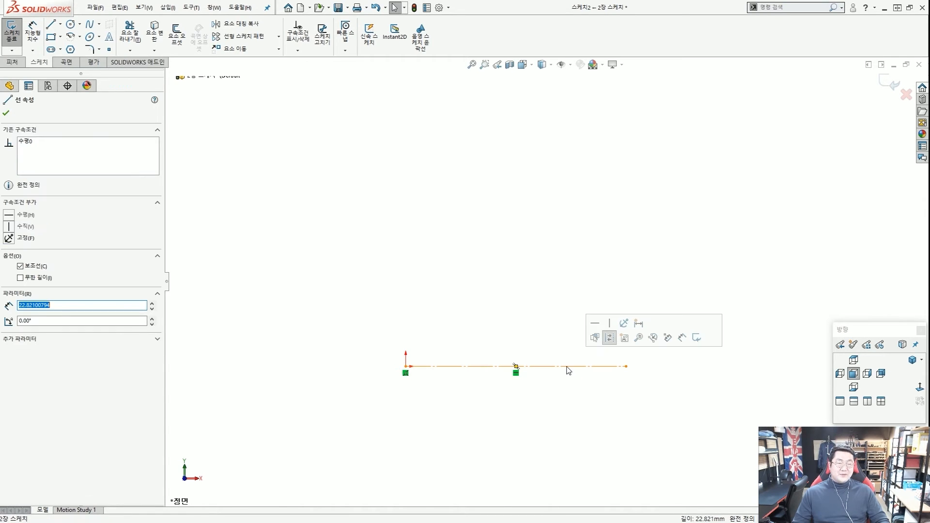
left_click(610, 339)
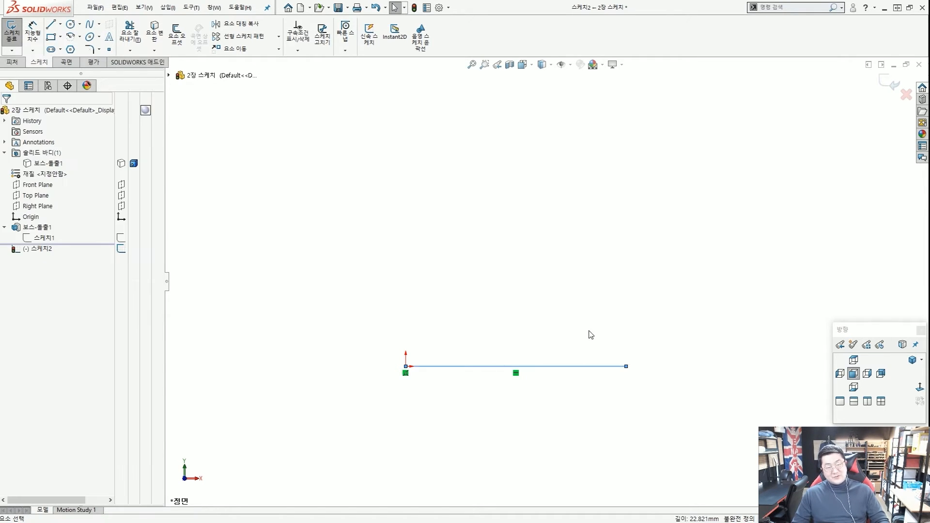
left_click(572, 368)
left_click(608, 336)
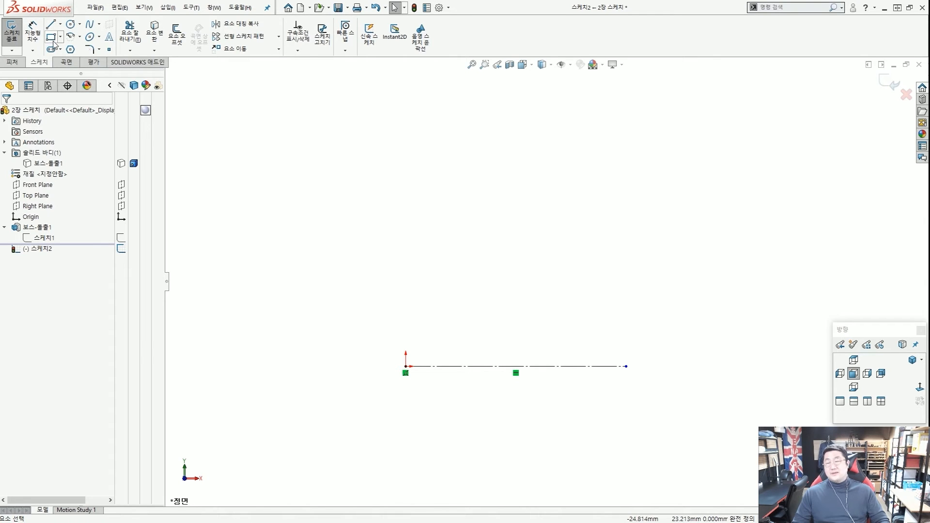
left_click(60, 24)
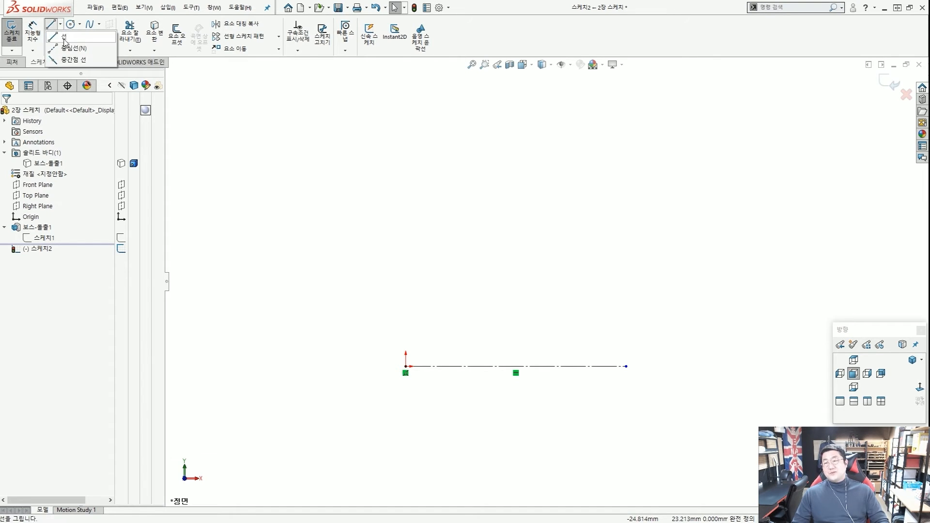
left_click(67, 60)
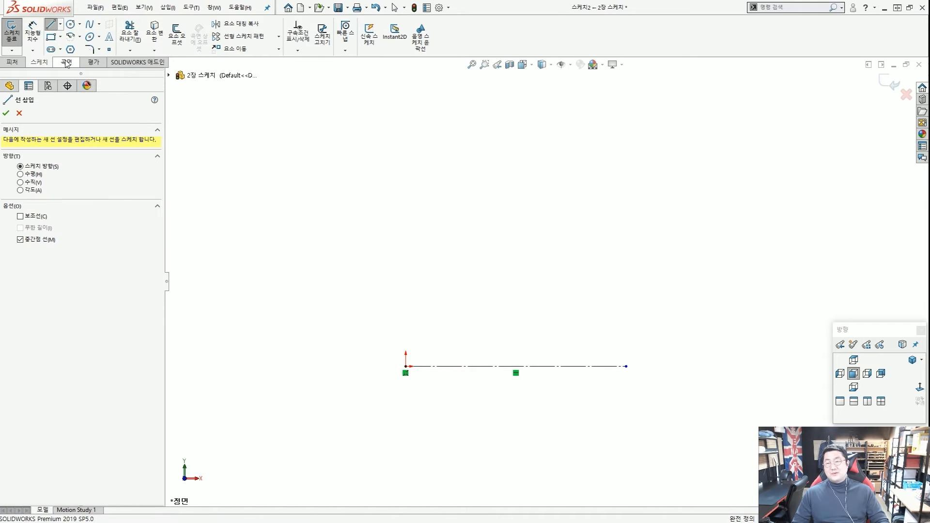
left_click(405, 366)
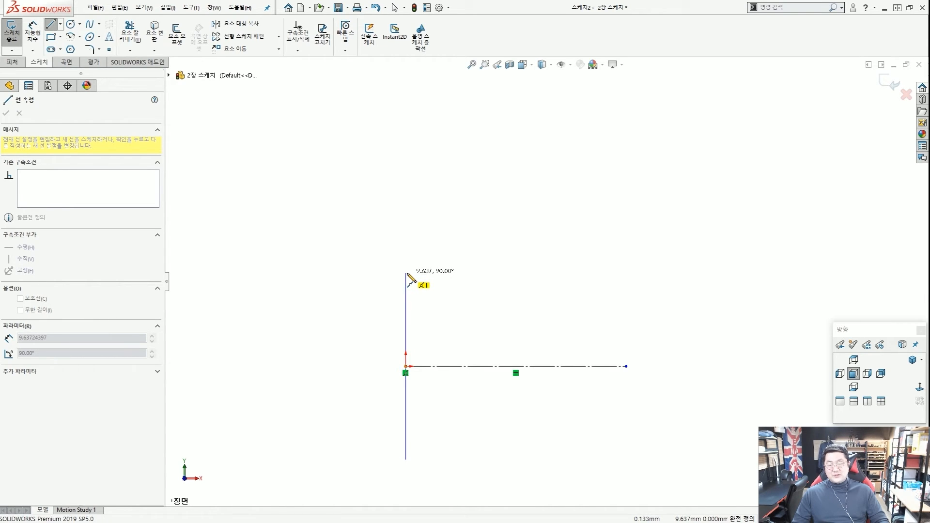
left_click(407, 274)
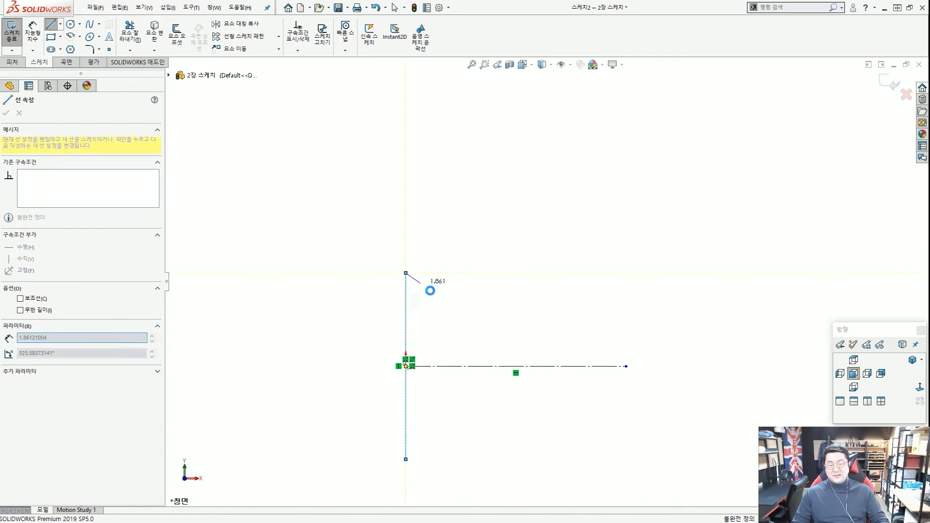
key("Escape")
scroll(455, 312, "up", 3)
scroll(457, 317, "down", 3)
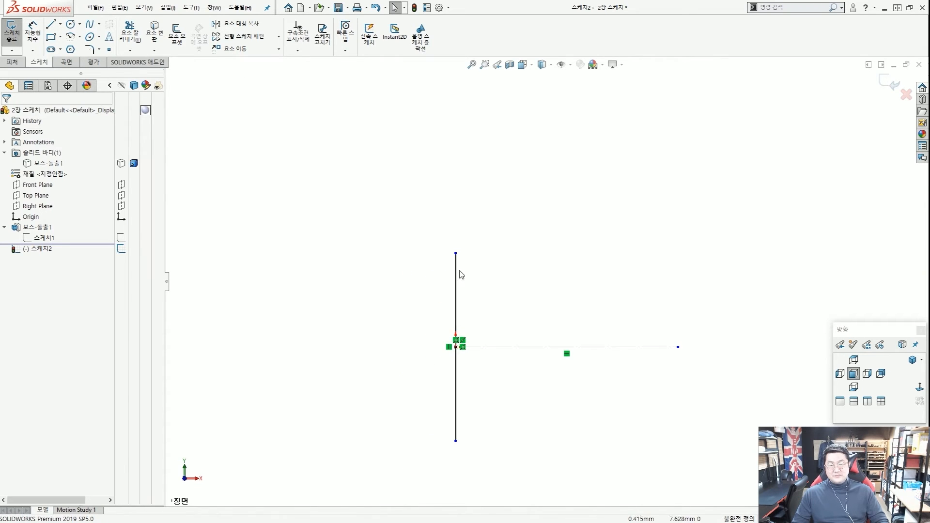
mouse_move(456, 253)
left_mouse_down()
mouse_move(469, 325)
mouse_move(478, 326)
mouse_move(493, 237)
mouse_move(504, 295)
mouse_move(511, 249)
left_mouse_up()
left_click(514, 293)
key("ctrl+2")
mouse_move(484, 290)
left_mouse_down()
mouse_move(428, 284)
mouse_move(459, 294)
left_mouse_up()
mouse_move(548, 354)
left_mouse_down()
mouse_move(526, 355)
mouse_move(517, 343)
left_mouse_up()
key("Escape")
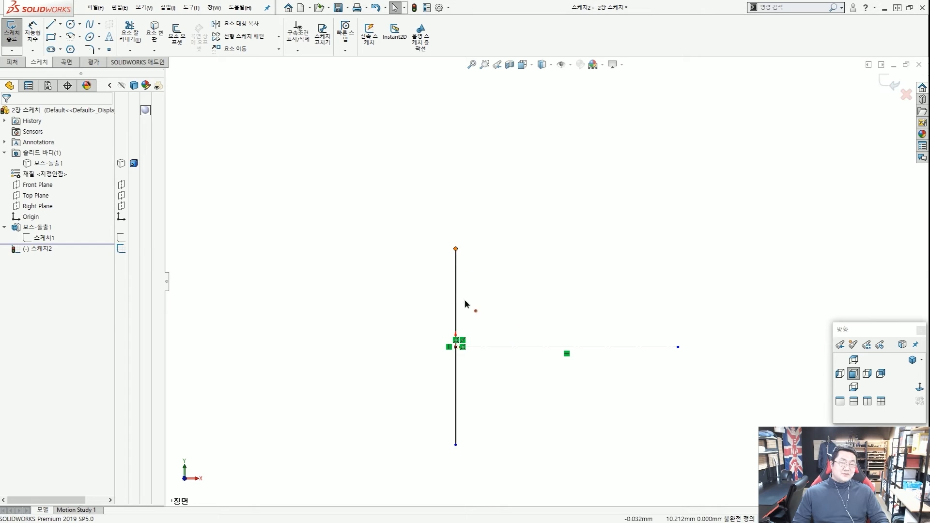
mouse_move(464, 300)
left_mouse_down()
mouse_move(467, 212)
mouse_move(477, 286)
mouse_move(455, 252)
mouse_move(468, 294)
left_mouse_up()
left_click(482, 302)
mouse_move(474, 429)
left_mouse_down()
mouse_move(453, 432)
mouse_move(450, 400)
mouse_move(476, 420)
left_mouse_up()
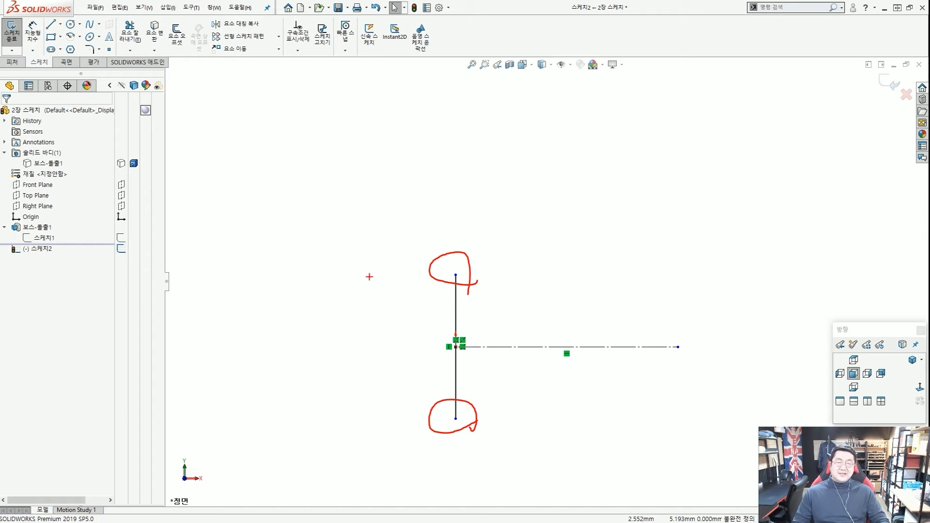
key("Escape")
mouse_move(465, 281)
left_mouse_down()
mouse_move(474, 182)
mouse_move(486, 292)
mouse_move(497, 273)
left_mouse_up()
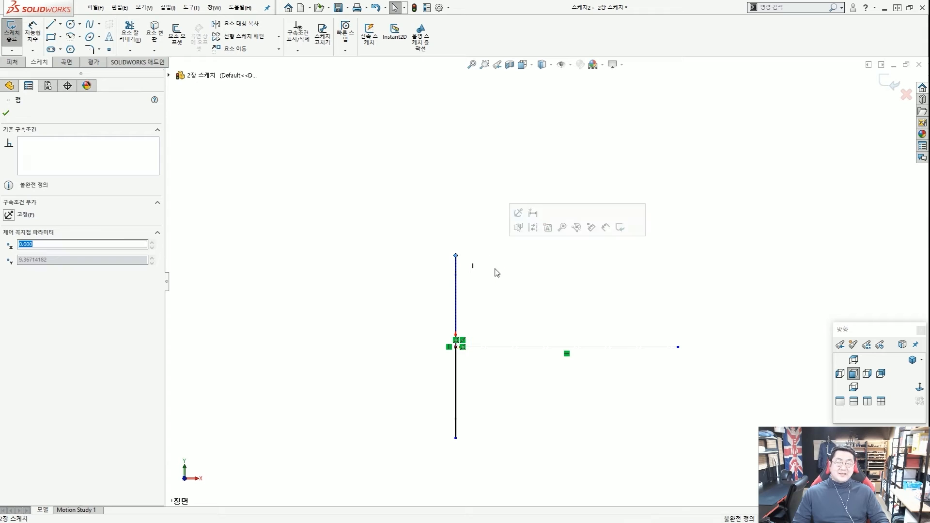
left_click(487, 275)
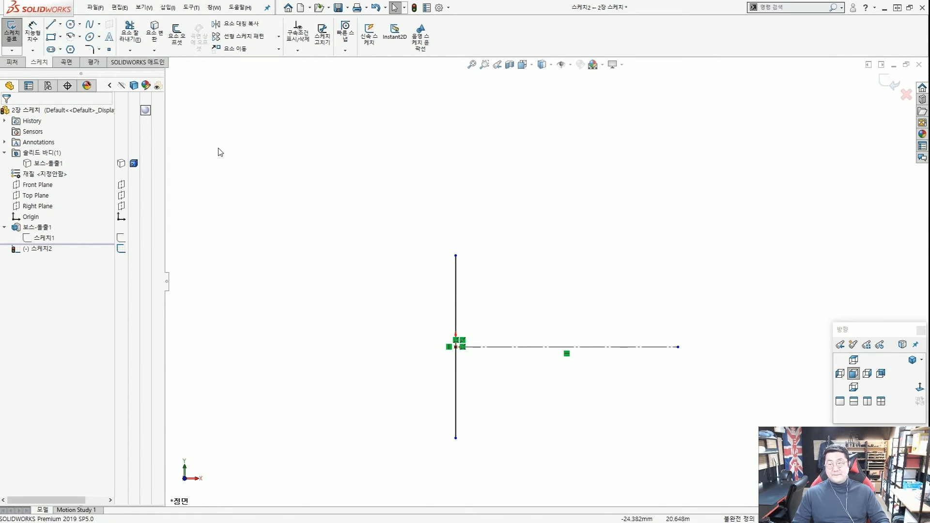
left_click(61, 26)
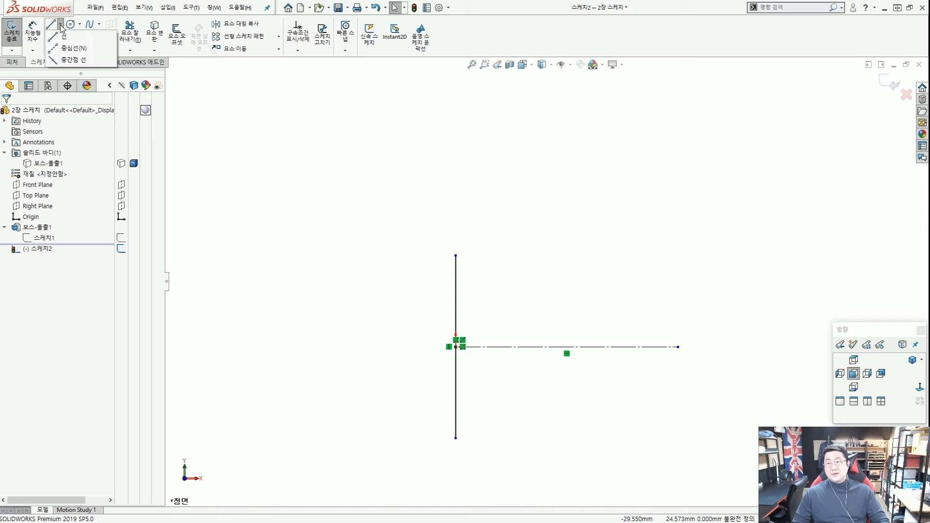
Close the line types list and choose the Corner Rectangle tool.
left_click(107, 72)
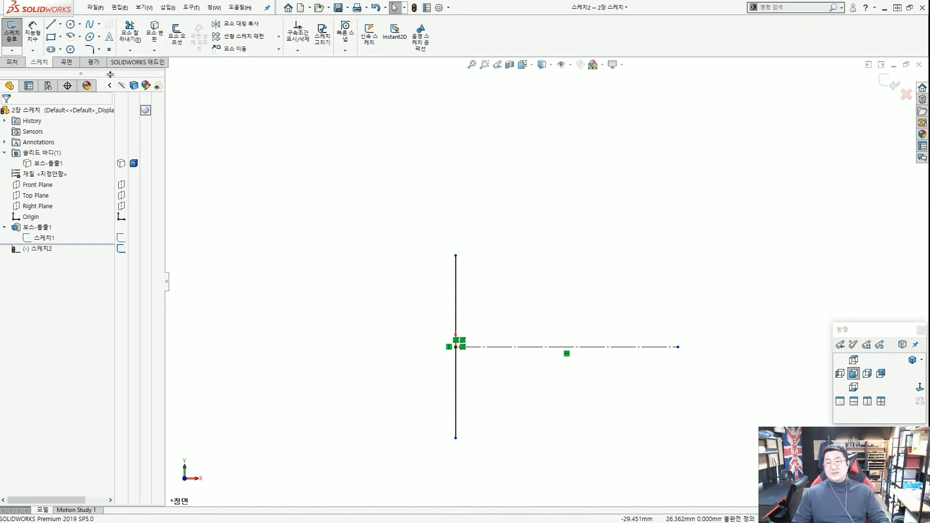
left_click(52, 39)
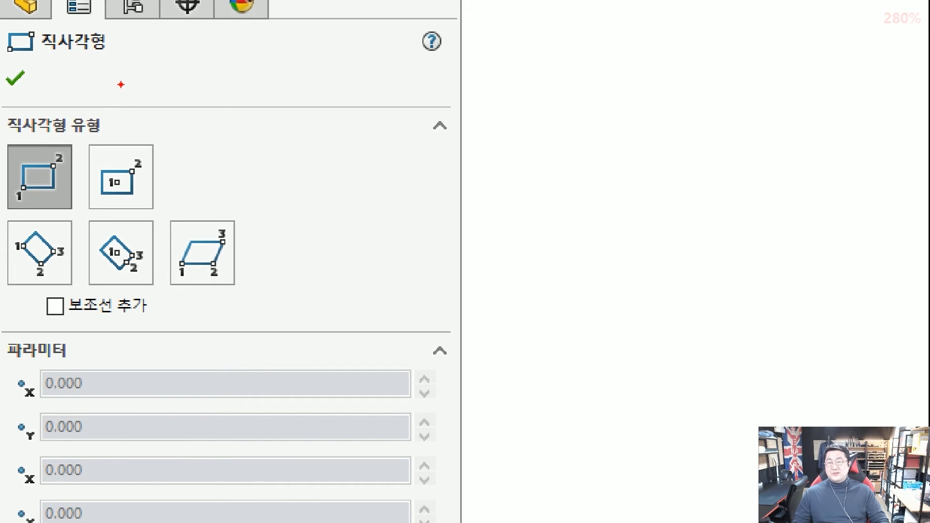
left_click_drag(115, 86, 69, 123)
left_click_drag(181, 96, 144, 130)
mouse_move(268, 140)
left_mouse_down()
mouse_move(224, 194)
mouse_move(150, 224)
left_mouse_up()
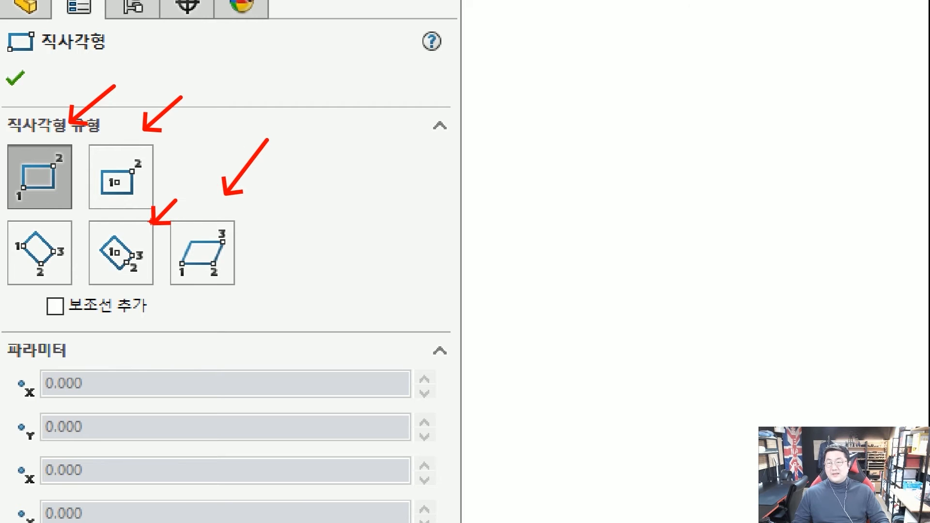
mouse_move(62, 218)
left_mouse_down()
mouse_move(9, 165)
mouse_move(82, 176)
mouse_move(53, 219)
left_mouse_up()
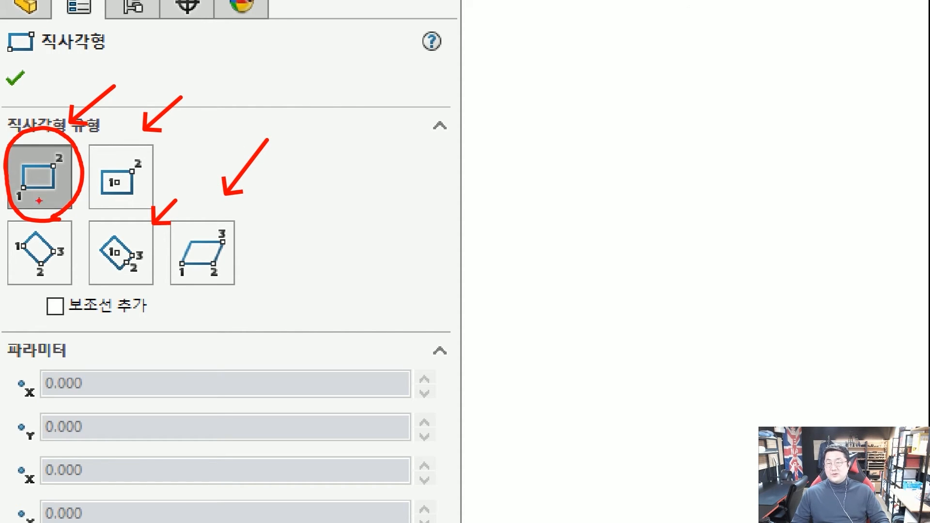
mouse_move(19, 204)
left_mouse_down()
mouse_move(49, 152)
mouse_move(63, 174)
left_mouse_up()
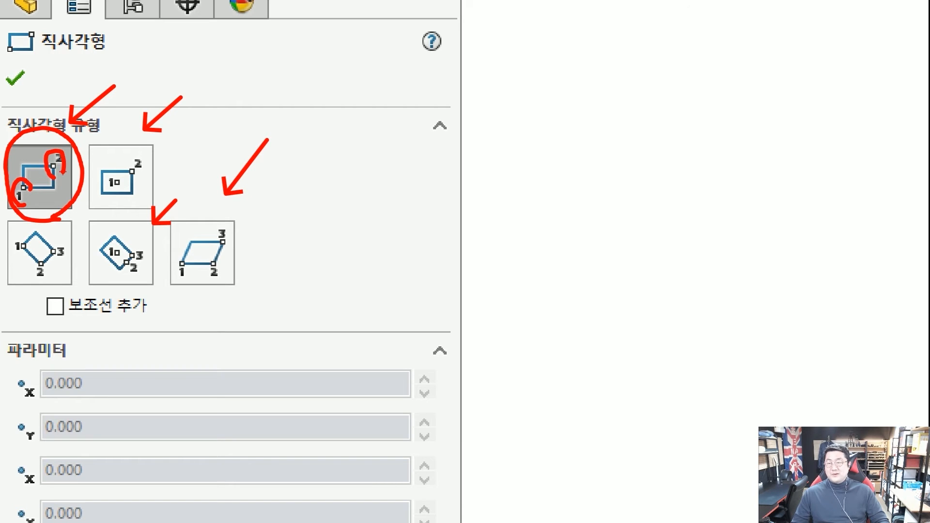
mouse_move(410, 172)
left_mouse_down()
mouse_move(413, 219)
mouse_move(563, 226)
mouse_move(413, 221)
mouse_move(404, 229)
mouse_move(410, 210)
left_mouse_up()
left_click_drag(395, 155, 420, 156)
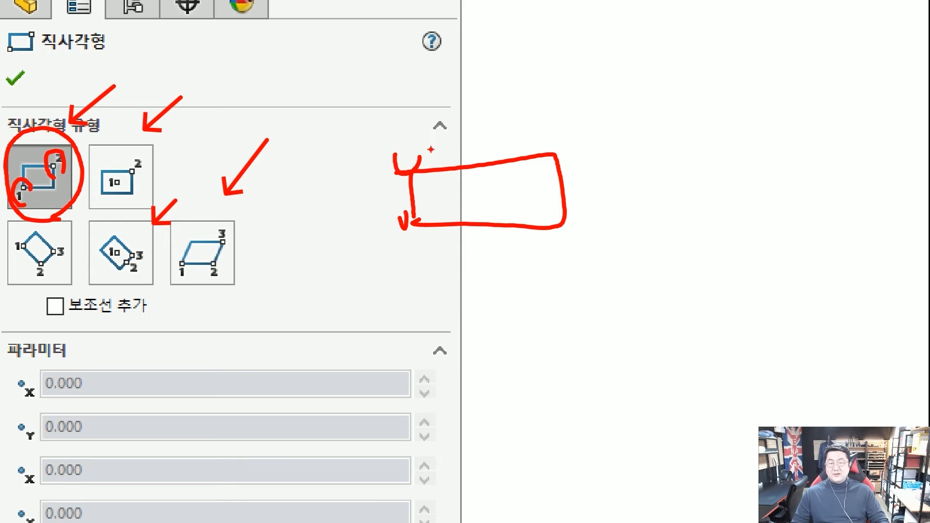
left_click_drag(548, 125, 574, 147)
mouse_move(576, 193)
left_mouse_down()
mouse_move(573, 209)
mouse_move(592, 226)
left_mouse_up()
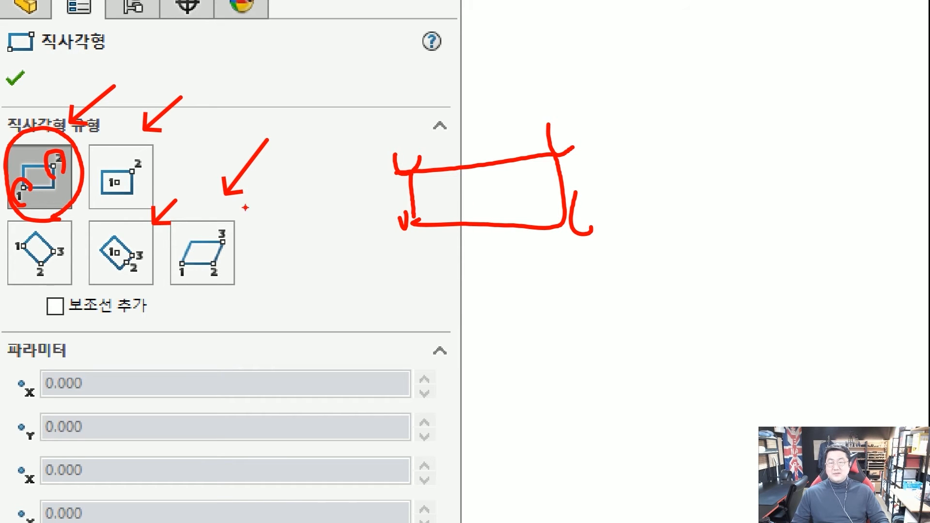
left_click_drag(548, 130, 566, 140)
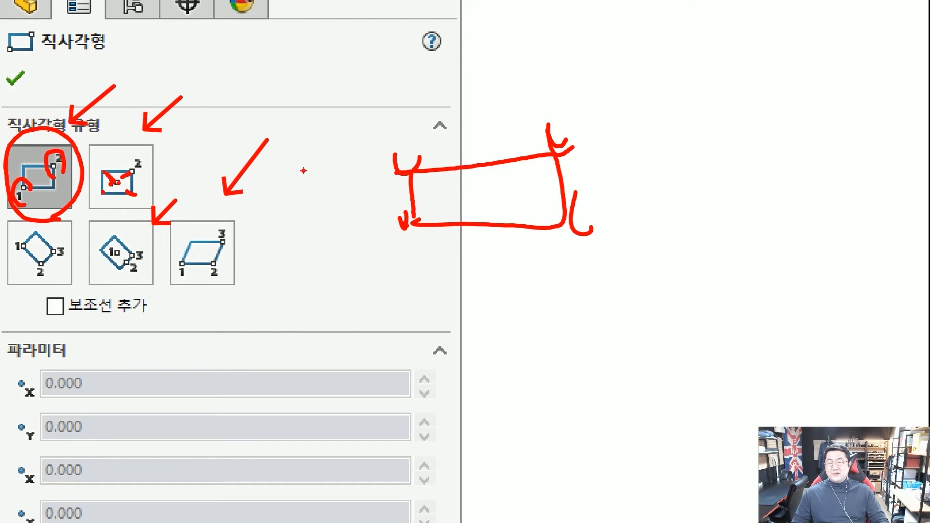
mouse_move(543, 151)
left_mouse_down()
mouse_move(578, 146)
mouse_move(561, 156)
left_mouse_up()
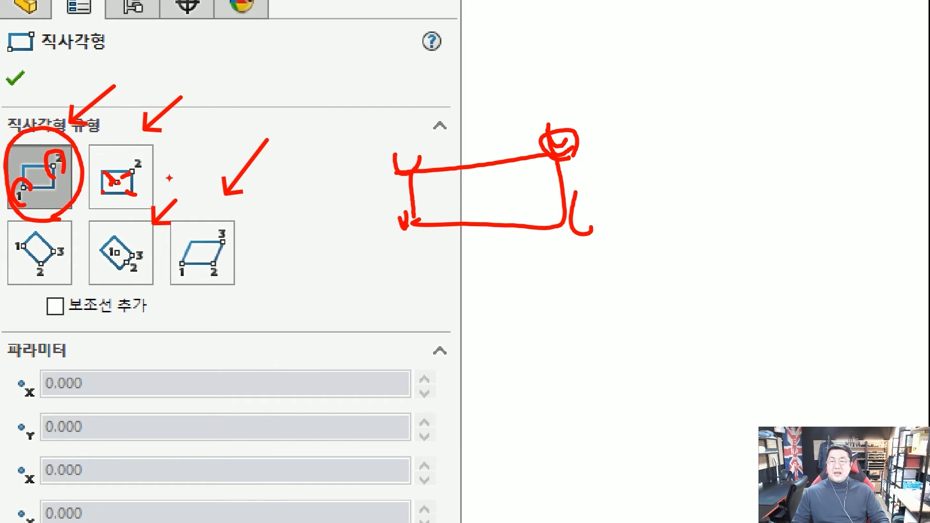
key("Escape")
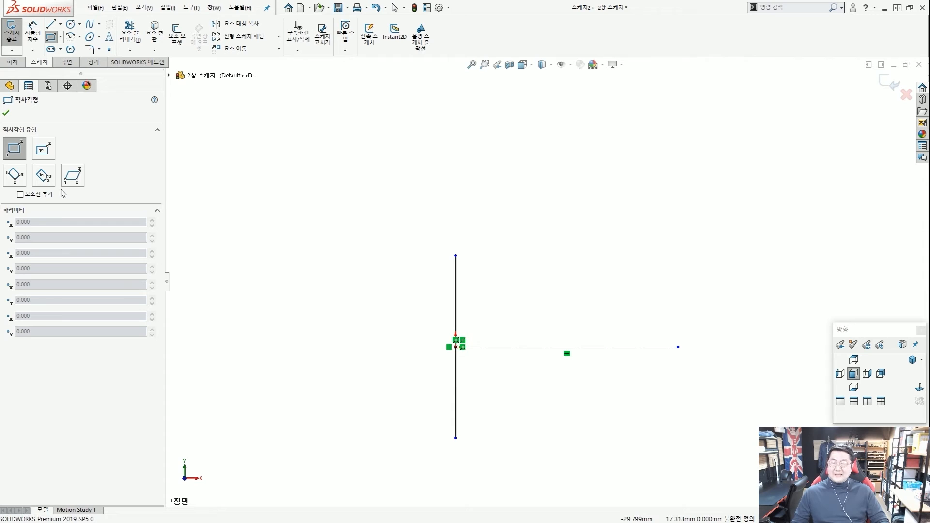
Leave the rectangle's Add construction lines option unticked.
scroll(12, 190, "up", 3)
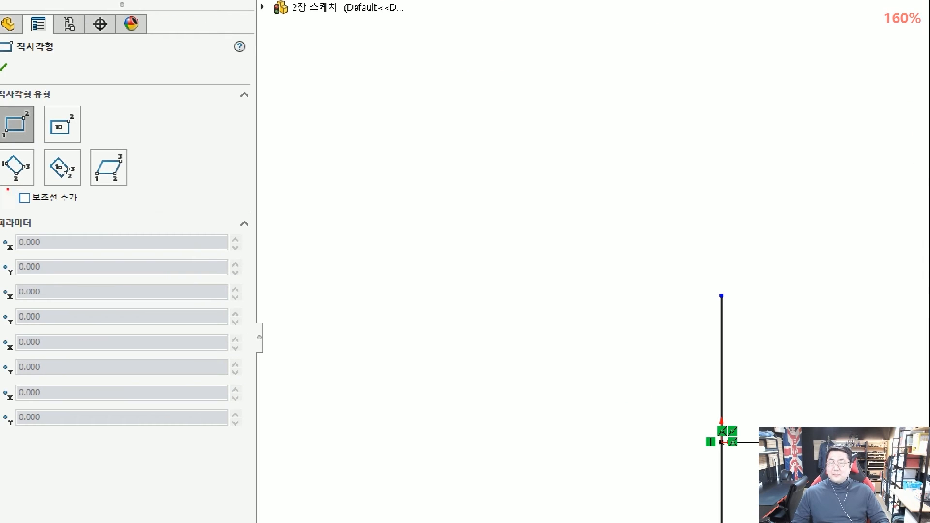
left_click_drag(7, 190, 85, 206)
left_click_drag(192, 226, 86, 203, "ctrl+shift")
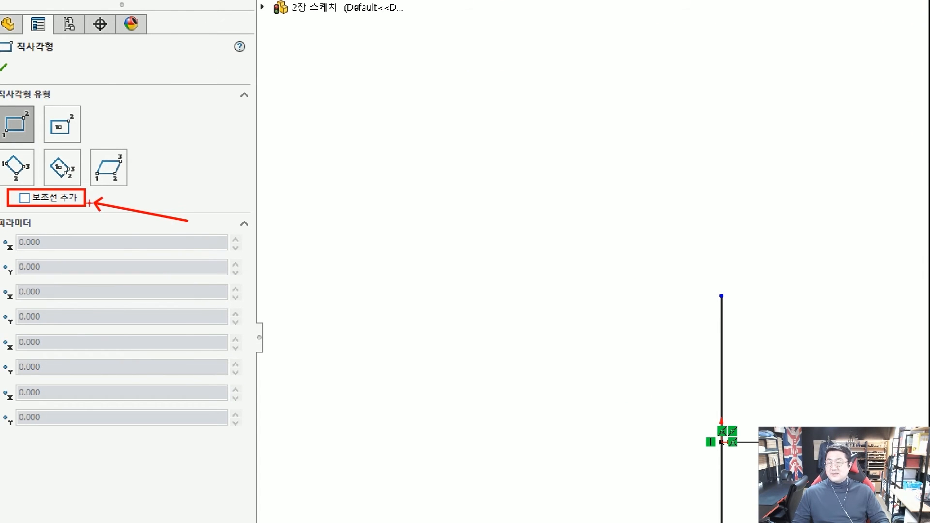
key("Escape")
left_click(20, 194)
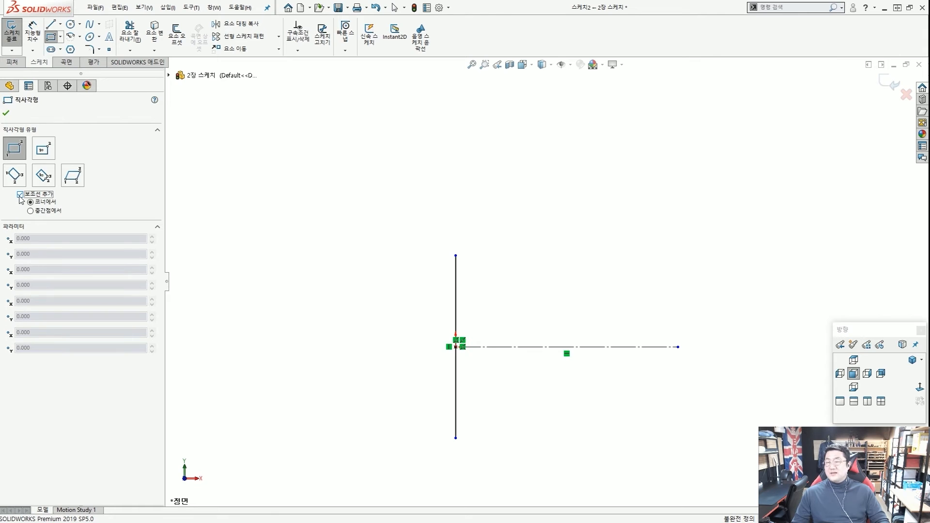
left_click(20, 195)
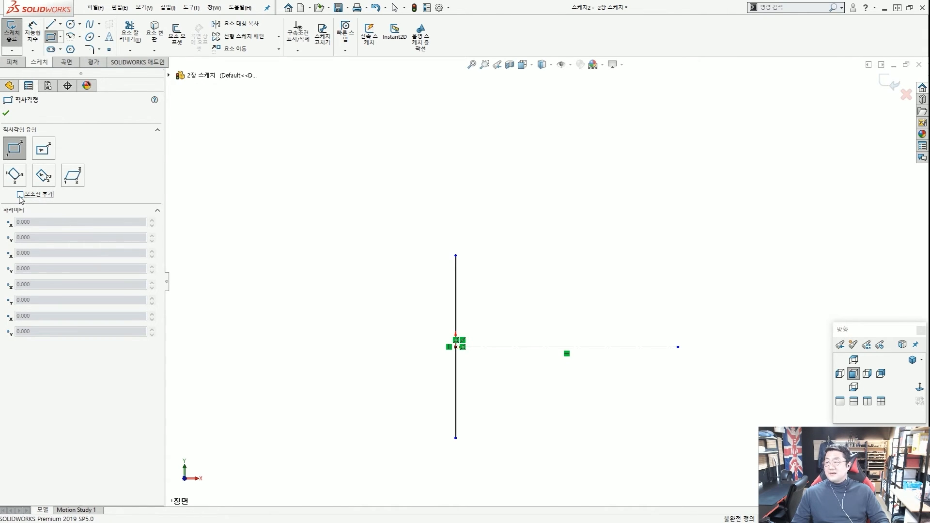
Draw a corner rectangle above-left of the origin with horizontal and vertical sides.
left_click(273, 219)
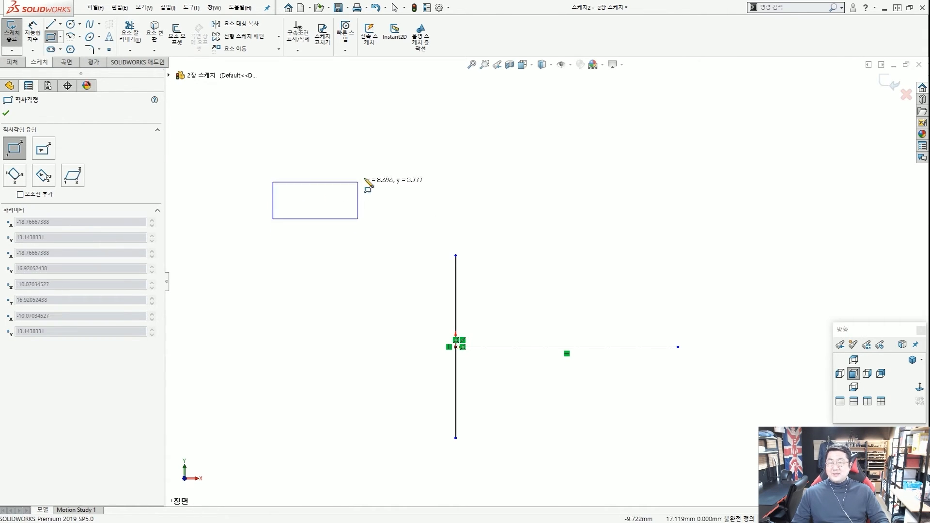
left_click(411, 142)
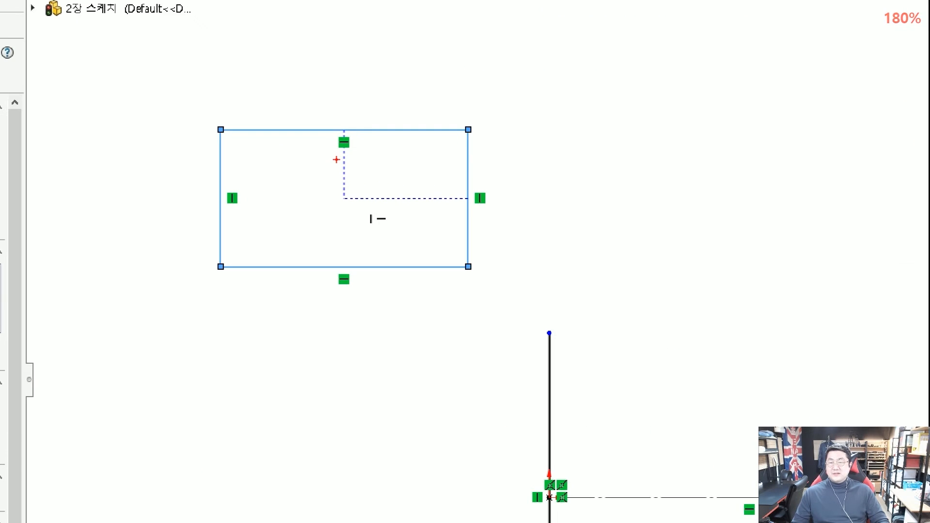
mouse_move(357, 299)
left_mouse_down()
mouse_move(338, 266)
mouse_move(342, 273)
left_mouse_up()
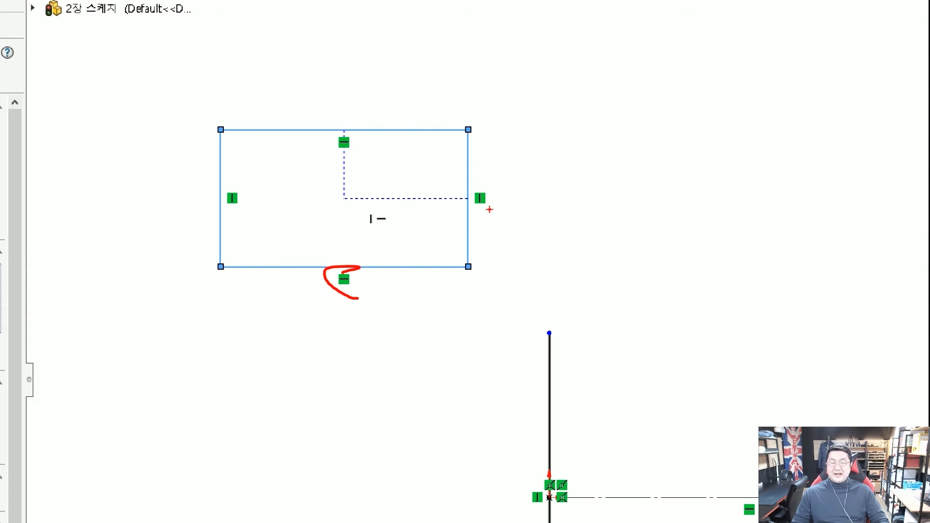
left_click_drag(489, 209, 477, 199)
left_click_drag(355, 169, 340, 161)
mouse_move(250, 216)
left_mouse_down()
mouse_move(213, 177)
mouse_move(250, 216)
left_mouse_up()
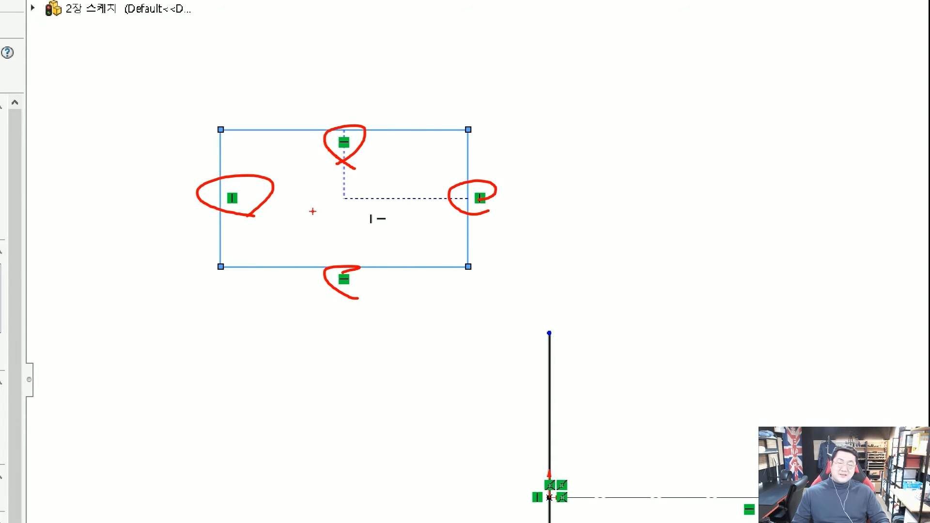
left_click_drag(221, 270, 223, 315)
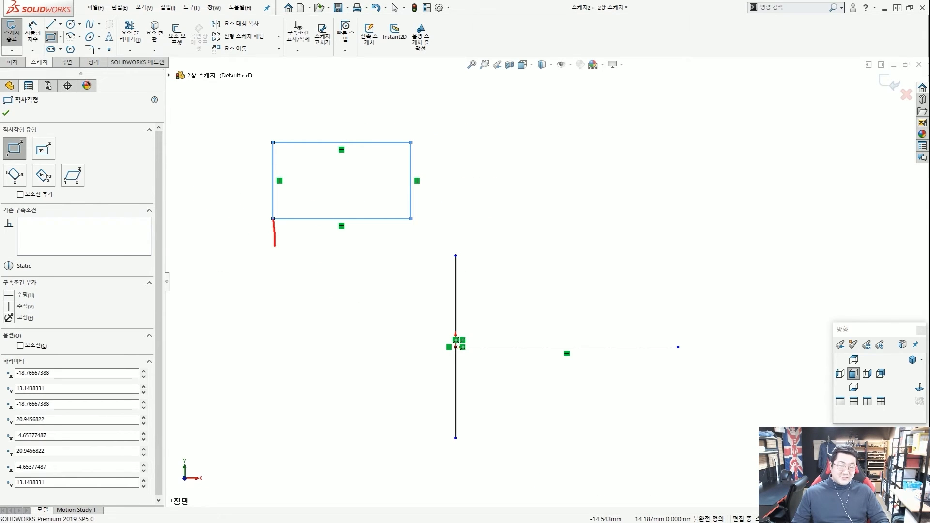
left_click_drag(275, 246, 274, 256)
mouse_move(281, 246)
left_mouse_down()
mouse_move(419, 238)
mouse_move(416, 262)
left_mouse_up()
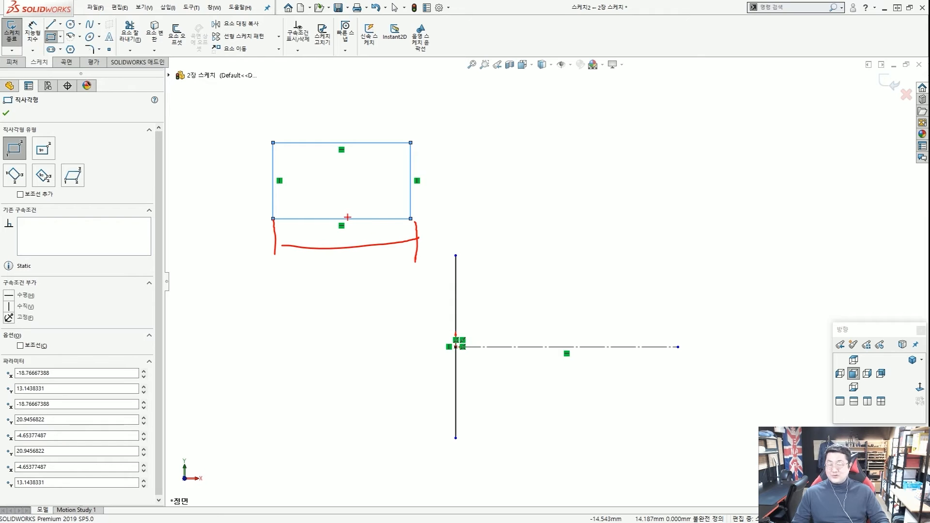
mouse_move(515, 180)
left_mouse_down()
mouse_move(461, 177)
mouse_move(468, 192)
left_mouse_up()
key("Escape")
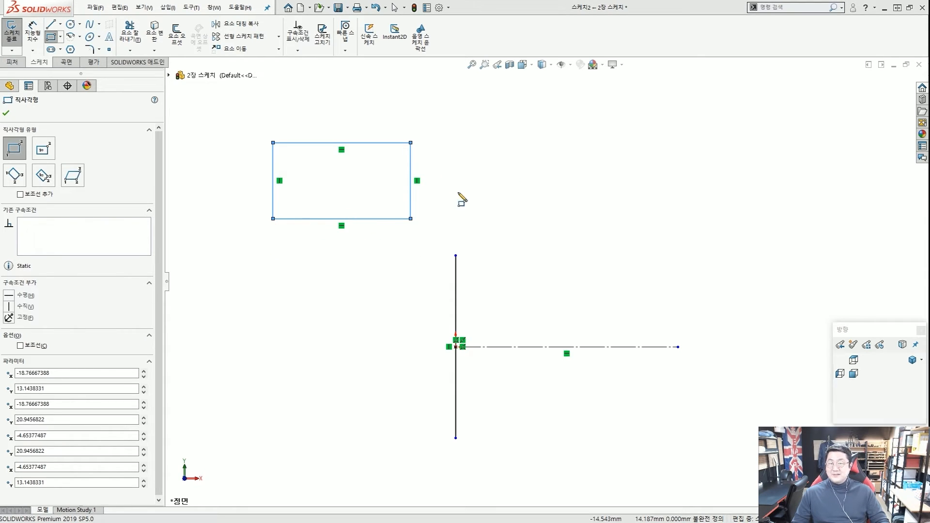
key("Escape")
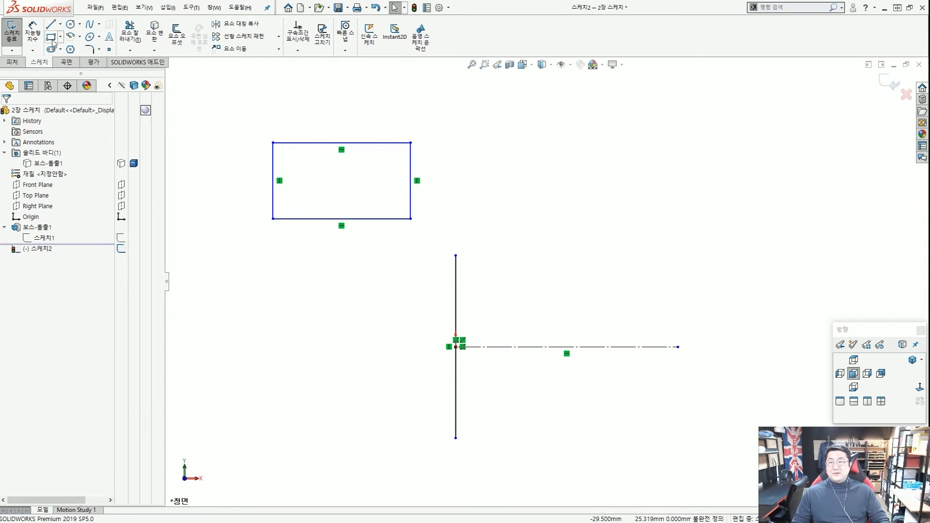
left_click(51, 37)
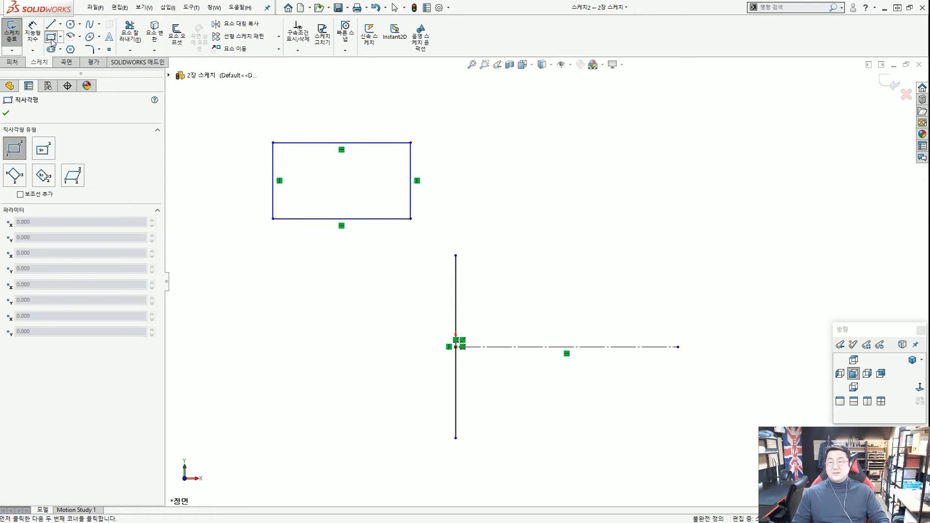
left_click(38, 197)
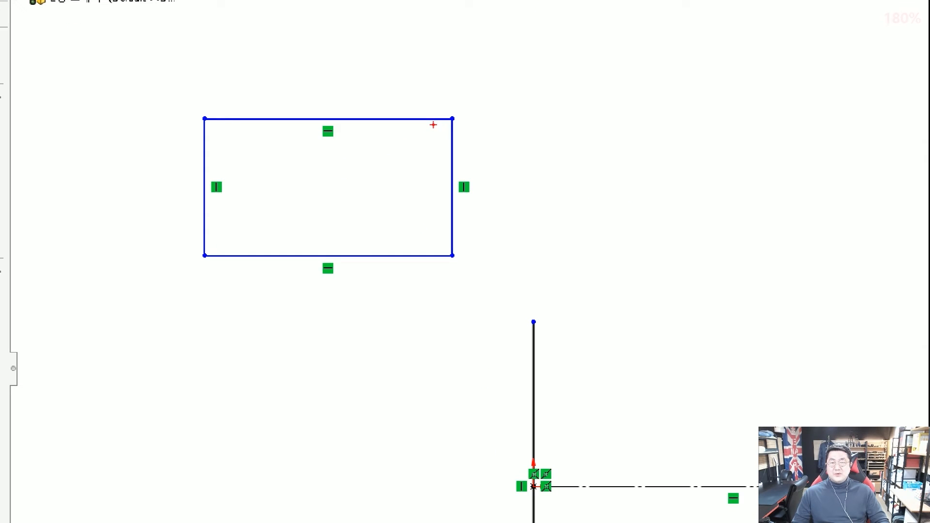
left_click_drag(436, 121, 456, 130)
left_click_drag(461, 246, 431, 254)
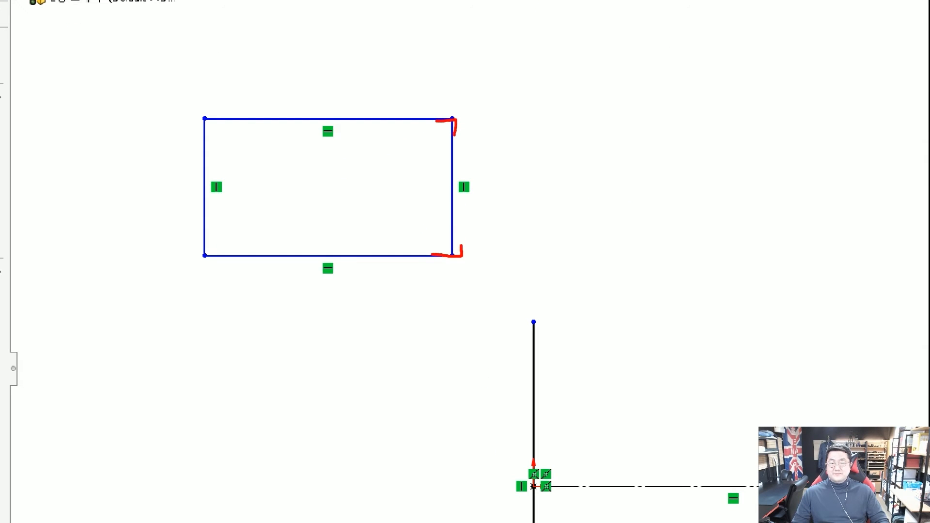
left_click_drag(205, 236, 218, 243)
left_click_drag(196, 117, 241, 123)
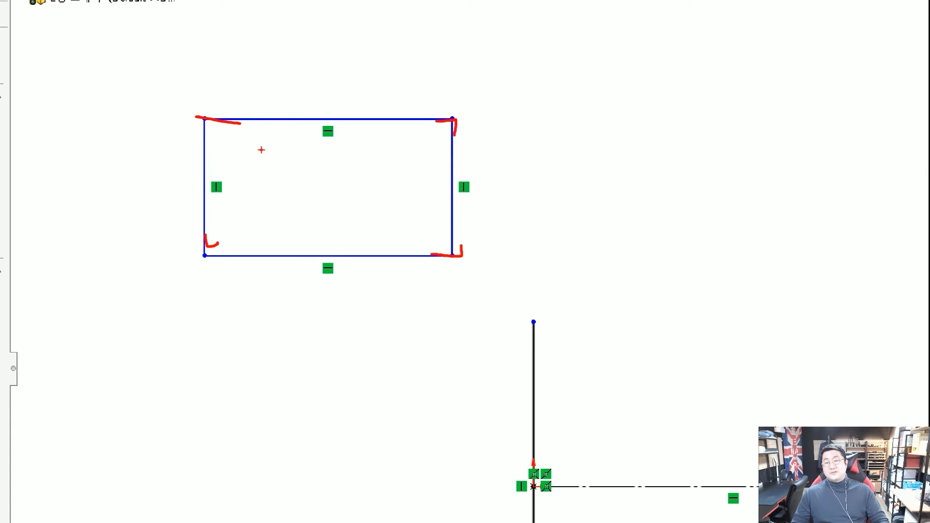
left_click_drag(247, 139, 248, 137)
left_click_drag(406, 131, 409, 131)
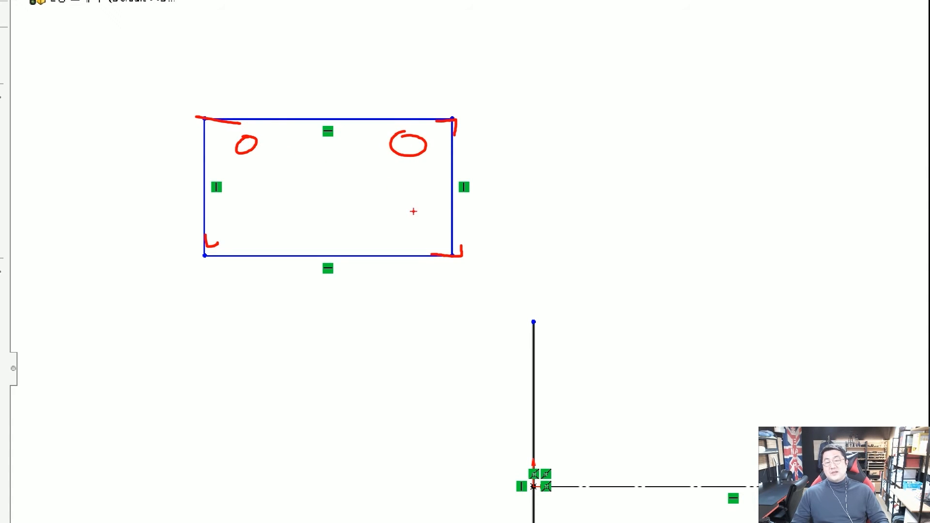
left_click_drag(407, 212, 403, 221)
left_click_drag(257, 219, 279, 219)
mouse_move(262, 142)
left_mouse_down()
mouse_move(359, 108)
mouse_move(420, 145)
left_mouse_up()
left_click_drag(459, 236, 390, 237)
left_click_drag(311, 248, 318, 237)
left_click_drag(258, 138, 315, 195)
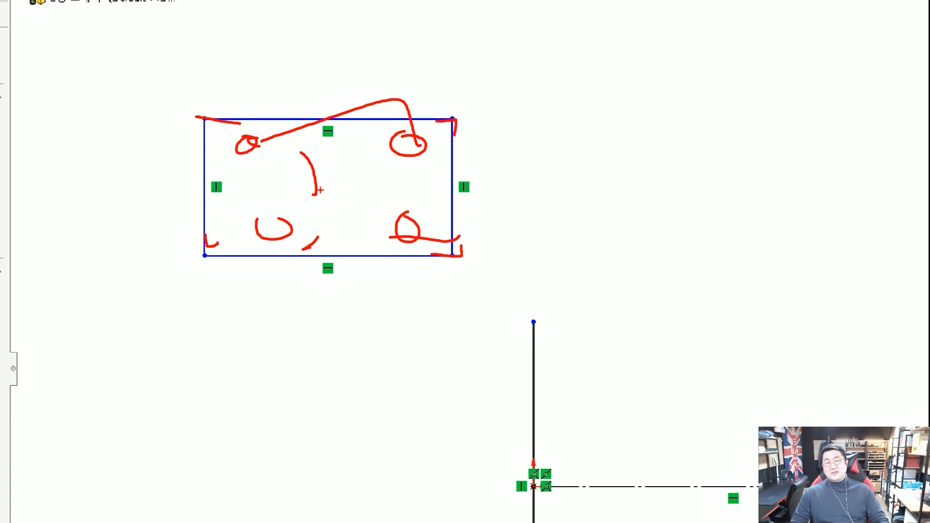
left_click_drag(257, 221, 286, 212)
left_click_drag(324, 199, 358, 185)
left_click_drag(399, 160, 423, 147)
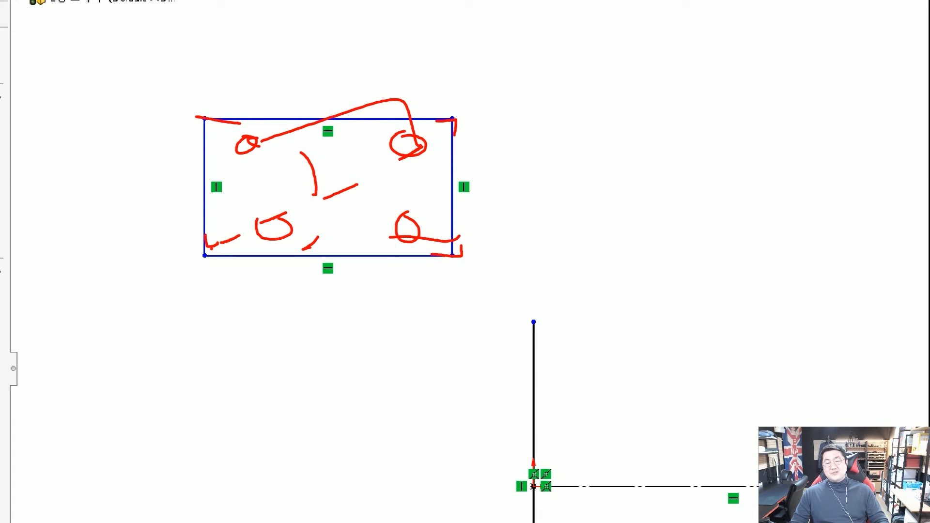
left_click(220, 126)
left_click_drag(267, 160, 348, 213)
left_click_drag(389, 236, 446, 261)
left_click(331, 133)
left_click_drag(333, 166, 331, 200)
left_click_drag(330, 218, 334, 241)
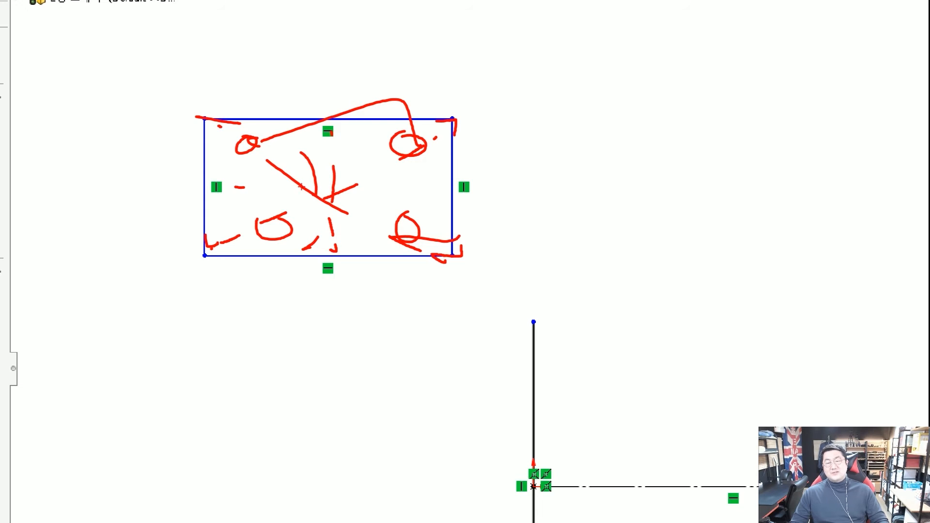
left_click_drag(335, 188, 385, 189)
left_click_drag(433, 189, 471, 189)
key("Escape")
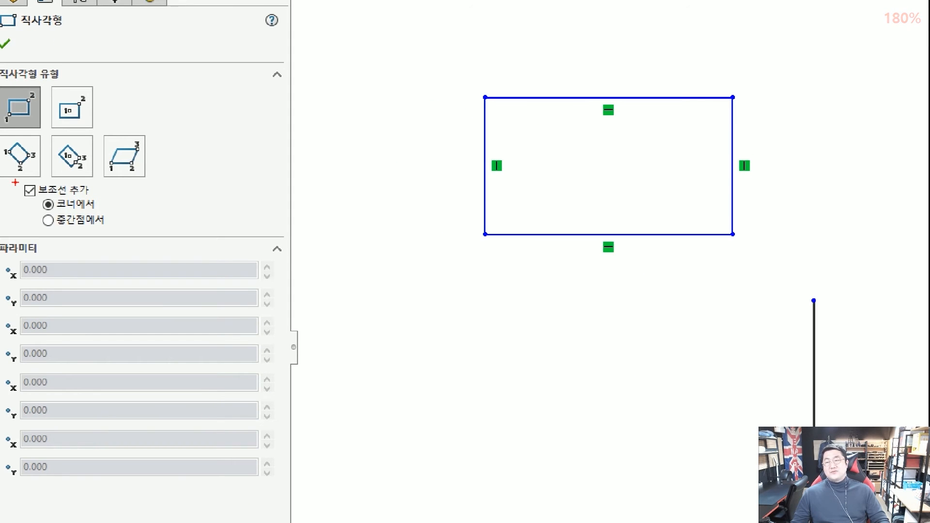
Keep Add construction lines set to From corners for the rectangle.
scroll(15, 183, "down", 1)
left_click_drag(11, 179, 101, 222)
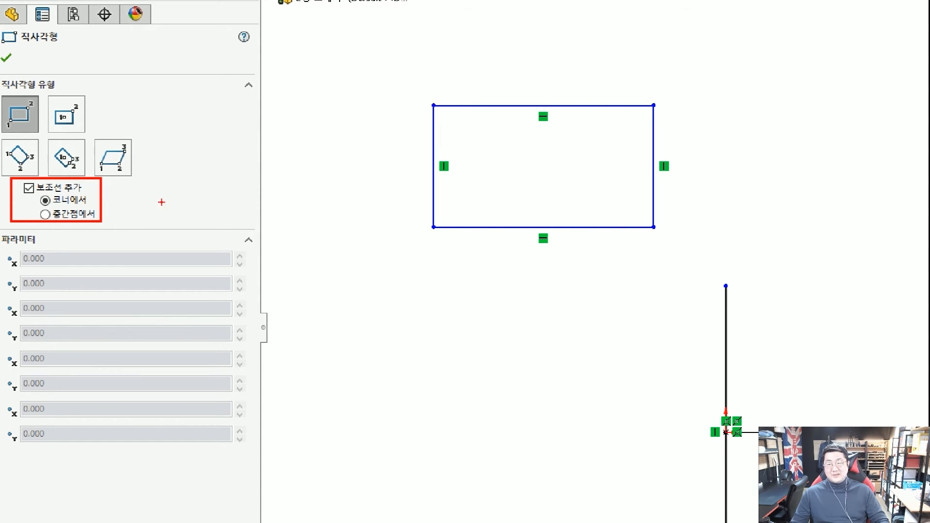
key("Escape")
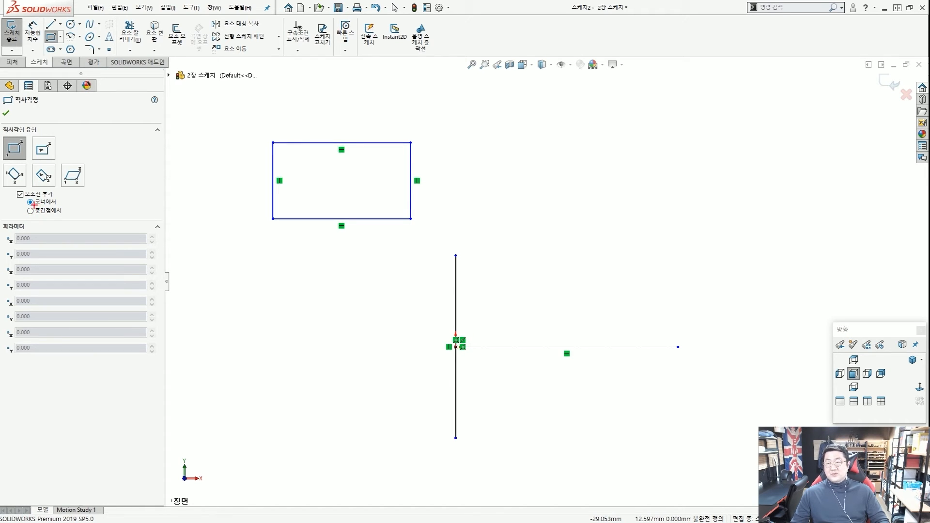
Draw a second corner rectangle below the first, with diagonal construction lines.
left_click(256, 350)
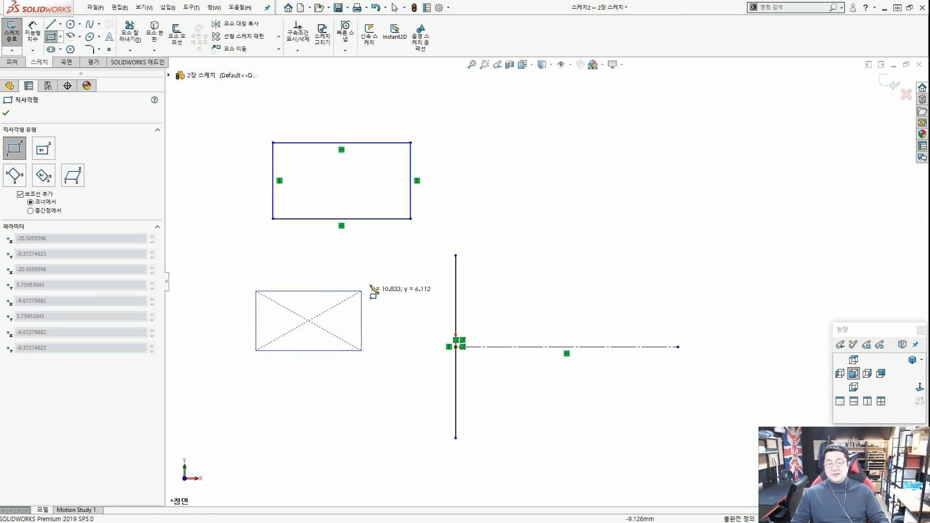
left_click(376, 277)
mouse_move(273, 280)
left_mouse_down()
mouse_move(259, 278)
mouse_move(262, 296)
left_mouse_up()
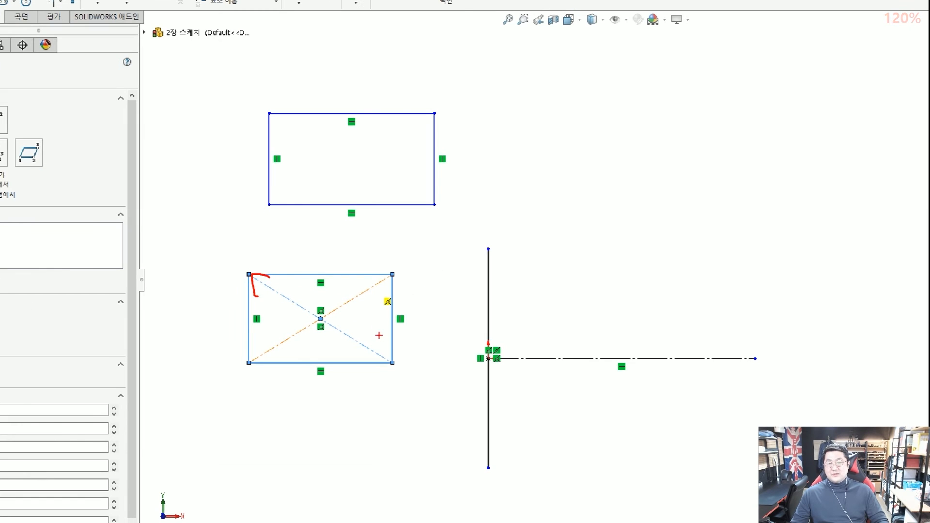
left_click_drag(378, 347, 369, 346)
left_click_drag(258, 359, 266, 354)
left_click_drag(284, 343, 291, 340)
left_click_drag(319, 325, 400, 280)
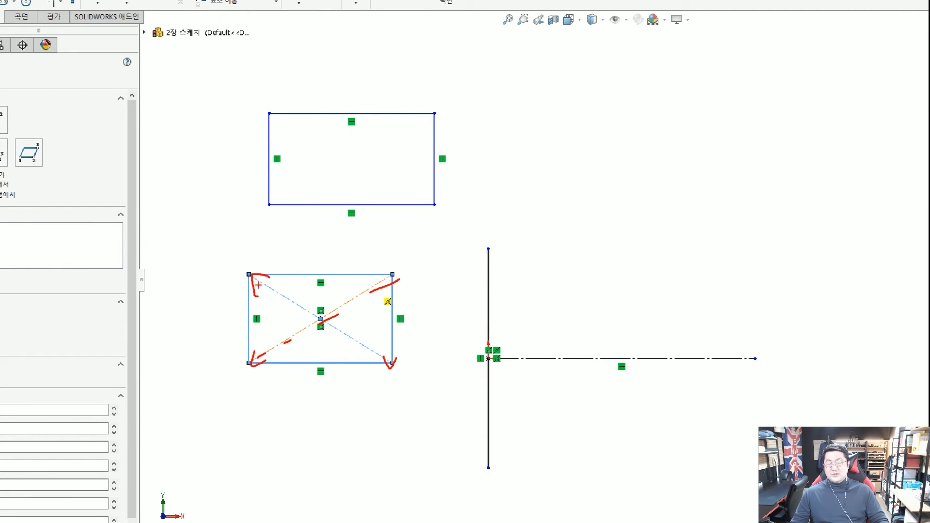
left_click_drag(253, 284, 259, 286)
left_click_drag(293, 312, 321, 332)
left_click_drag(344, 342, 326, 332)
scroll(326, 331, "up", 6)
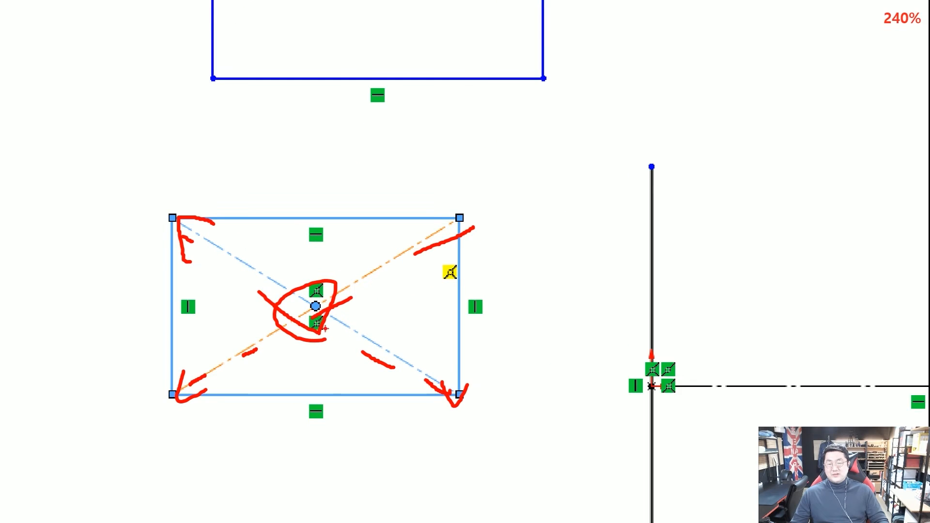
key("Escape")
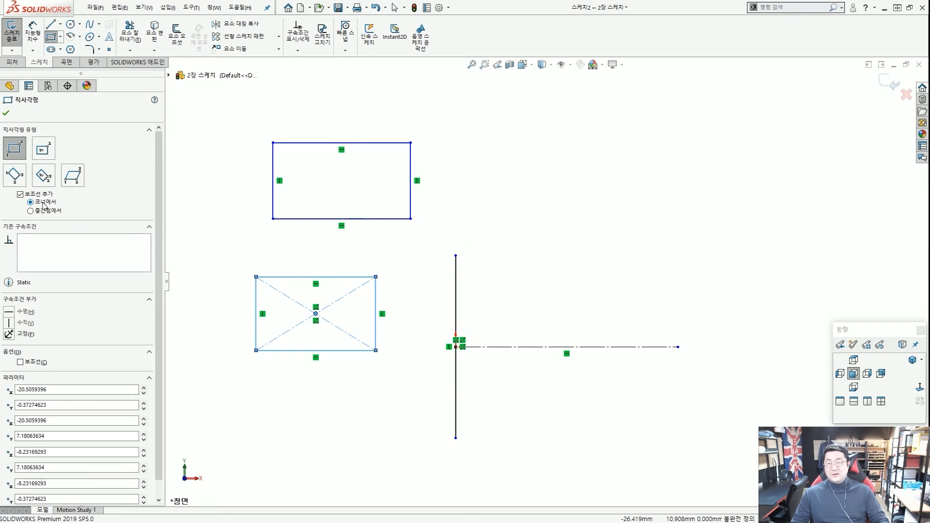
Draw a larger upper-right rectangle with construction lines from its midpoints.
left_click(45, 211)
left_click(534, 143)
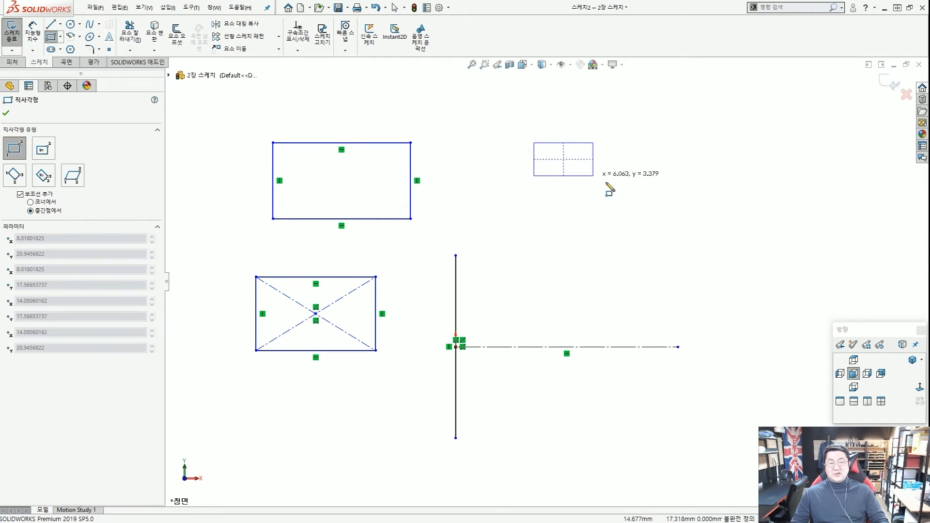
left_click(702, 229)
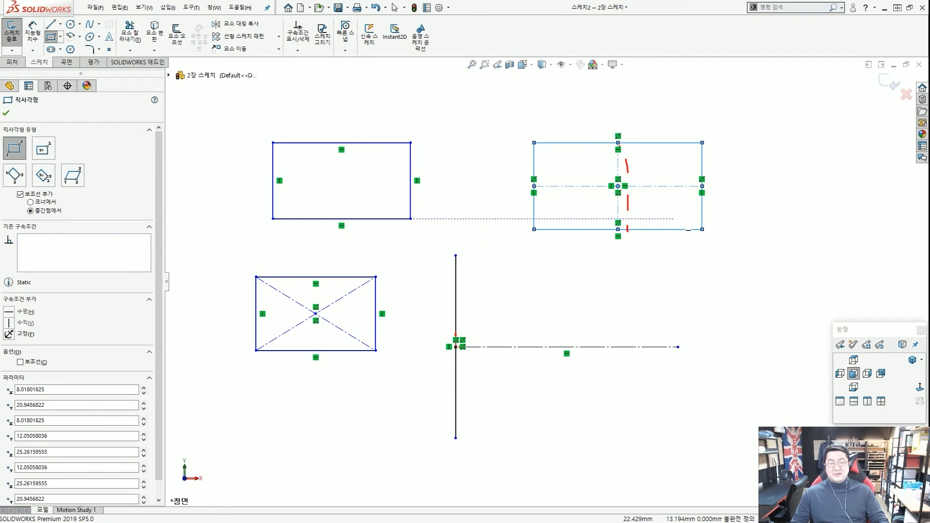
left_click_drag(312, 326, 330, 311)
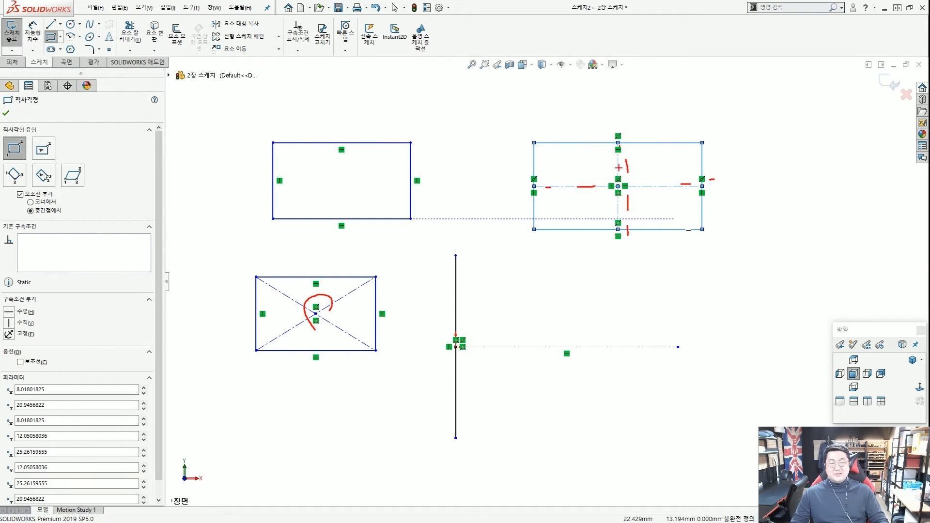
left_click_drag(634, 207, 610, 206)
key("Escape")
key("Escape")
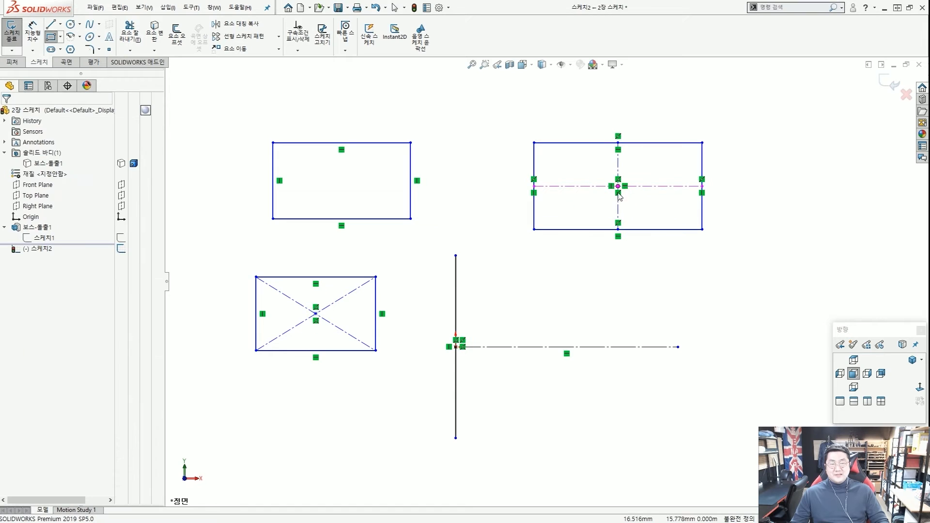
Drag the rectangle's centre point to reshape it, then fit the sketch in view.
mouse_move(619, 187)
left_mouse_down()
mouse_move(467, 347)
mouse_move(456, 347)
mouse_move(621, 244)
mouse_move(640, 172)
left_mouse_up()
left_click(424, 230)
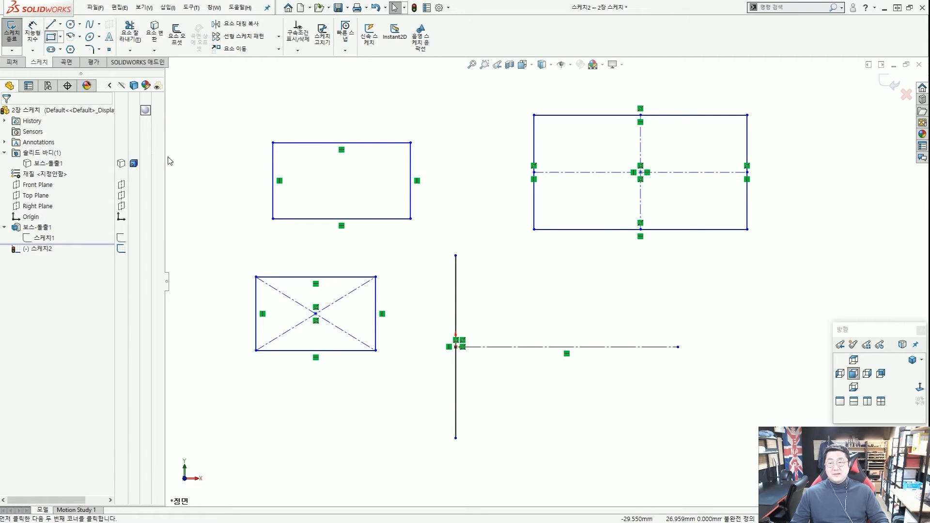
left_click(51, 37)
key("f")
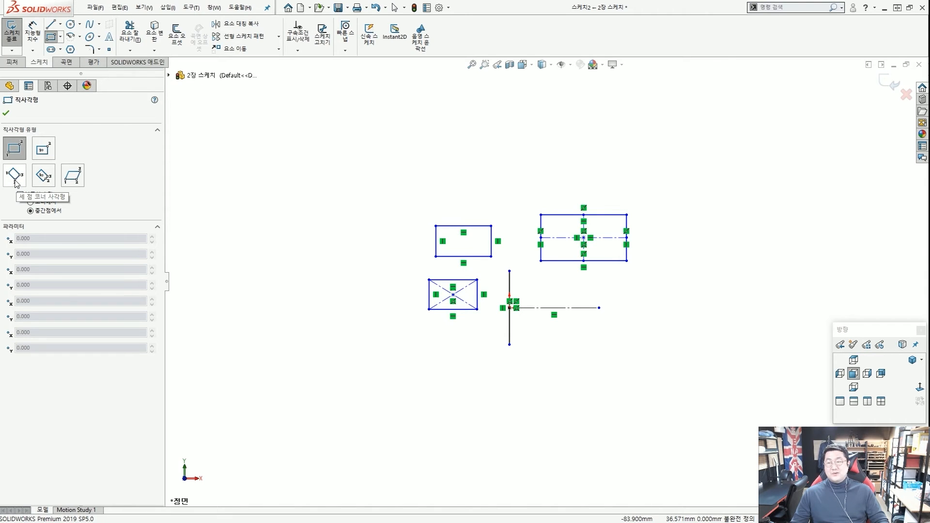
Draw a tilted 3 Point Corner Rectangle at the upper left of the sketch.
left_click(15, 178)
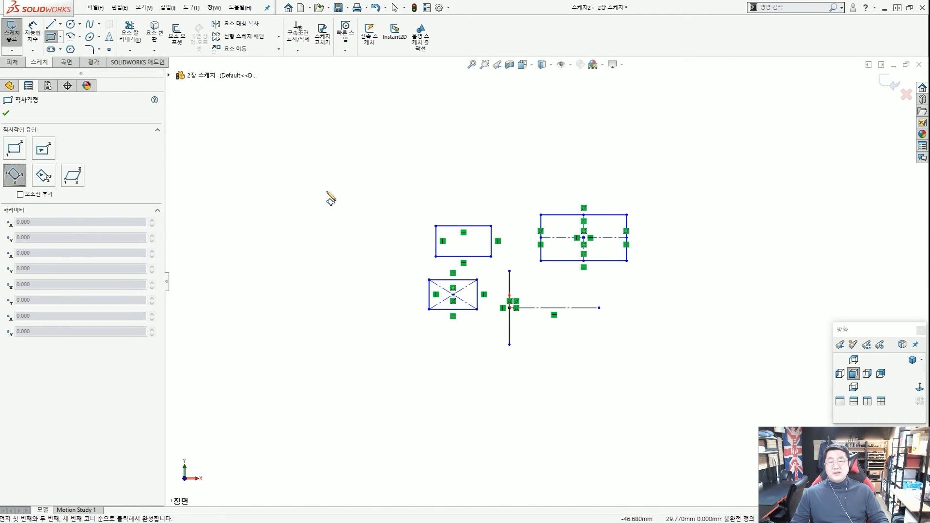
left_click(240, 159)
left_click(295, 208)
left_click(339, 163)
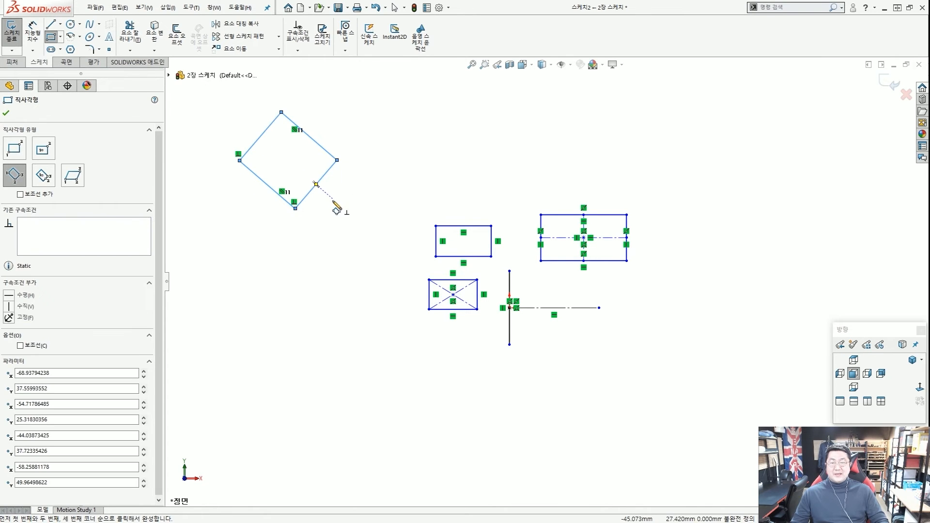
key("Escape")
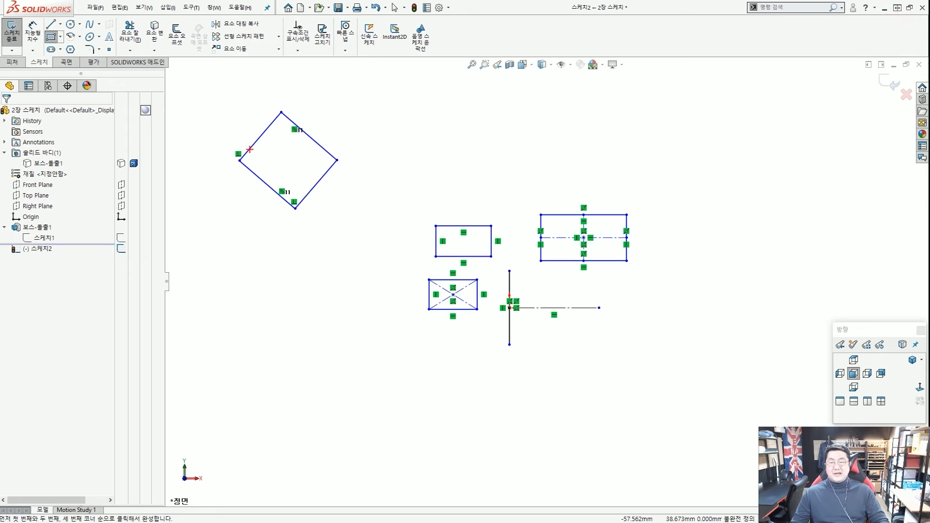
Stretch the tilted rectangle by dragging its left corner to a new position.
mouse_move(239, 160)
left_mouse_down()
mouse_move(237, 190)
mouse_move(226, 136)
mouse_move(267, 168)
mouse_move(251, 154)
left_mouse_up()
left_click(231, 187)
scroll(254, 182, "up", 2)
scroll(325, 177, "down", 2)
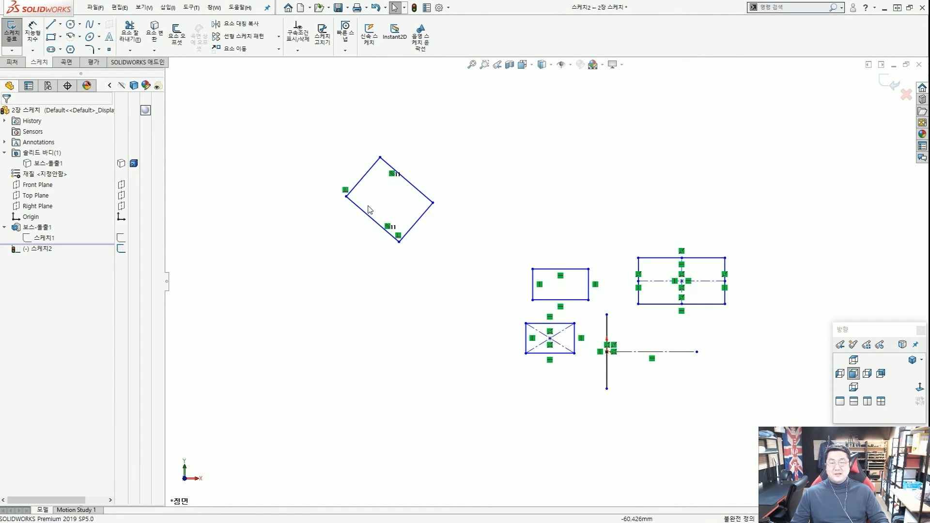
Drag several sketch entities to the right of the tilted rectangle to adjust the sketch.
mouse_move(394, 275)
left_mouse_down()
mouse_move(326, 242)
mouse_move(439, 196)
mouse_move(379, 277)
left_mouse_up()
left_click_drag(408, 242, 457, 238)
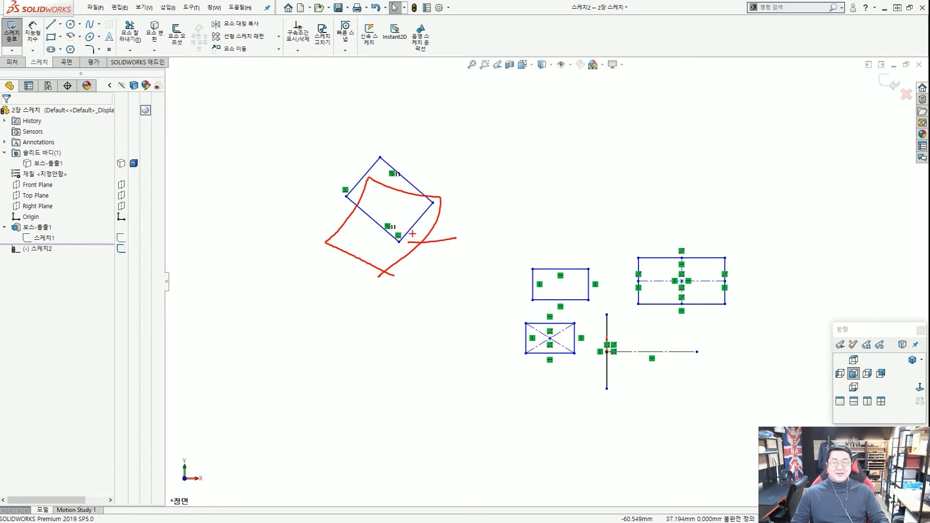
left_click_drag(372, 227, 390, 216)
left_click_drag(382, 189, 394, 192)
key("Escape")
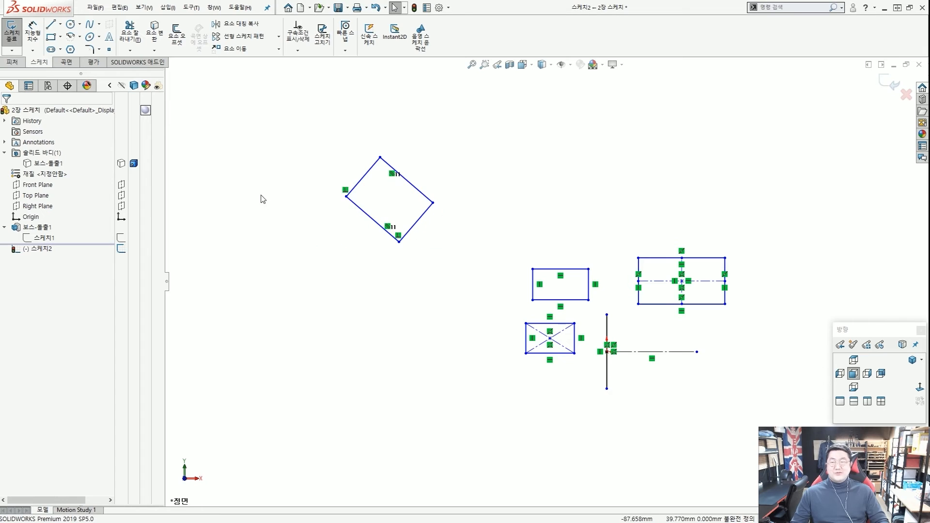
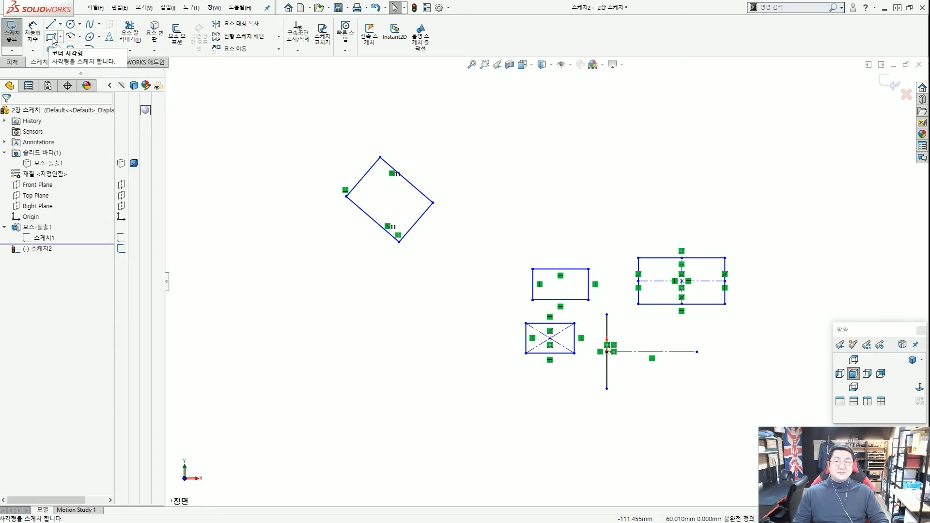
Draw a tilted square with the Center 3 Point Rectangle tool.
left_click(51, 39)
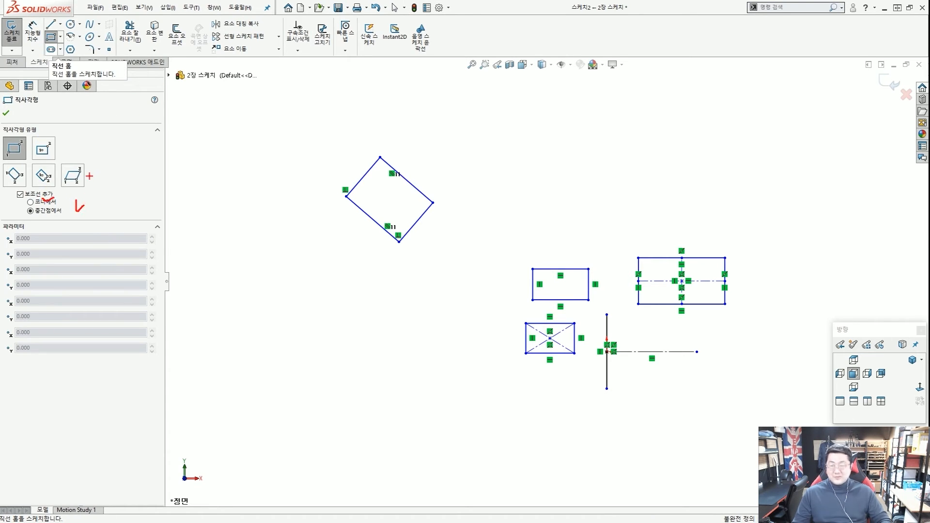
mouse_move(87, 179)
left_mouse_down()
mouse_move(79, 190)
mouse_move(61, 185)
left_mouse_up()
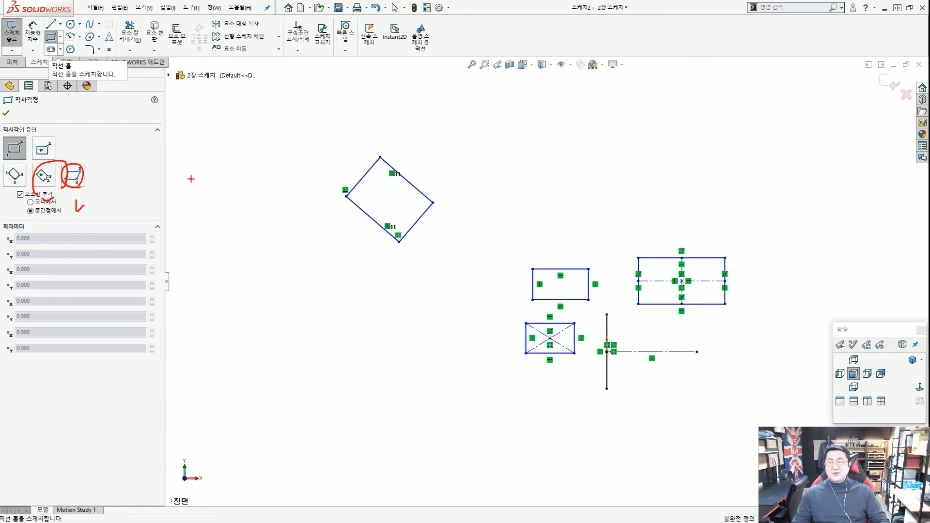
key("Escape")
scroll(275, 182, "up", 2)
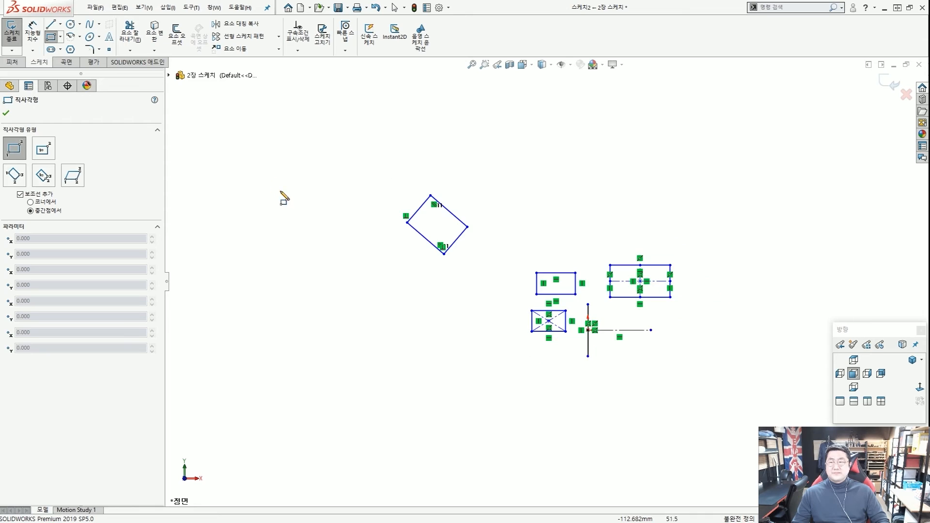
scroll(214, 178, "down", 1)
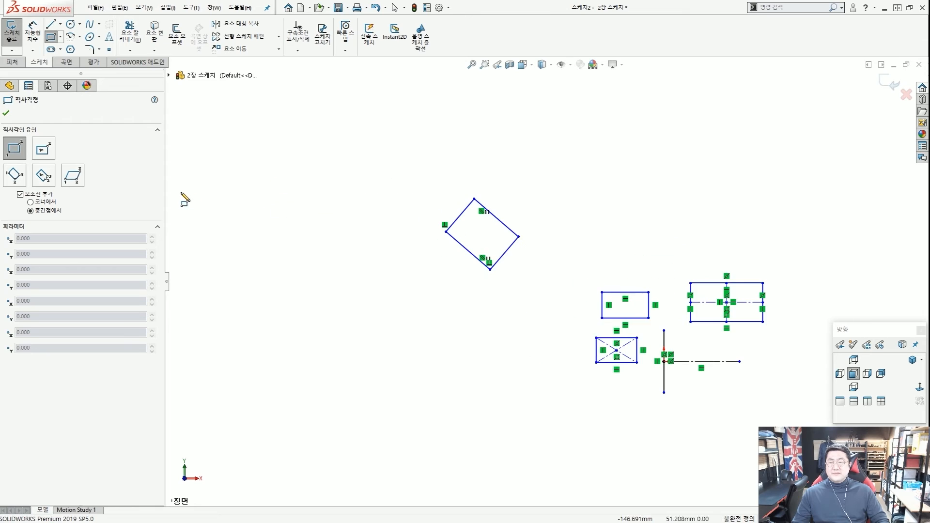
left_click(44, 180)
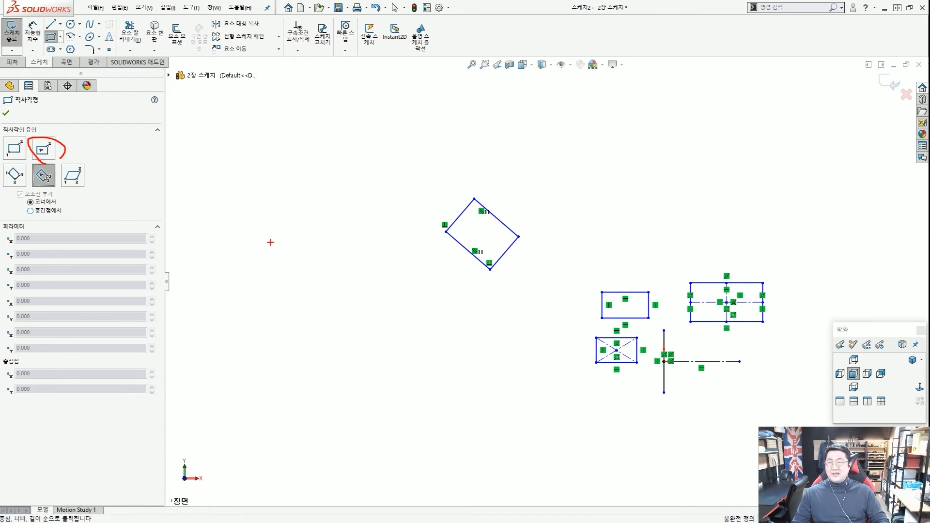
left_click(278, 243)
left_click(306, 269)
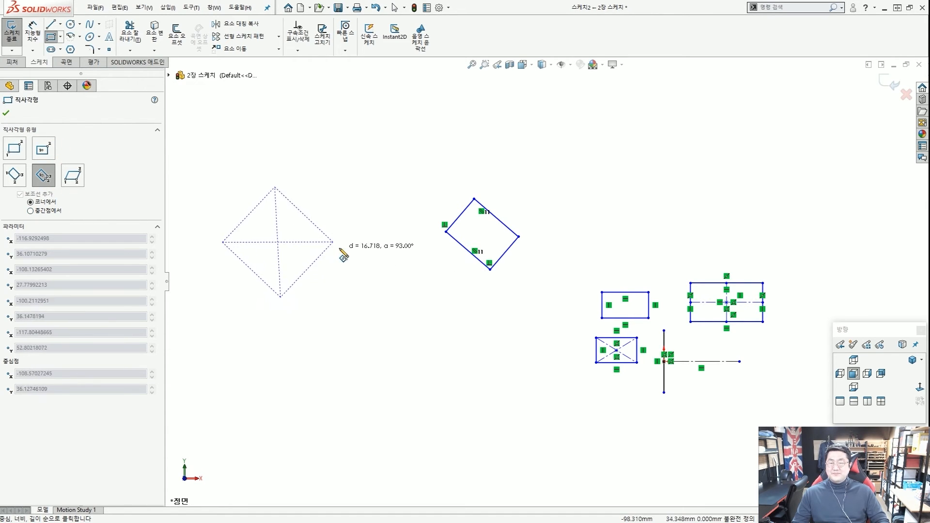
left_click(334, 240)
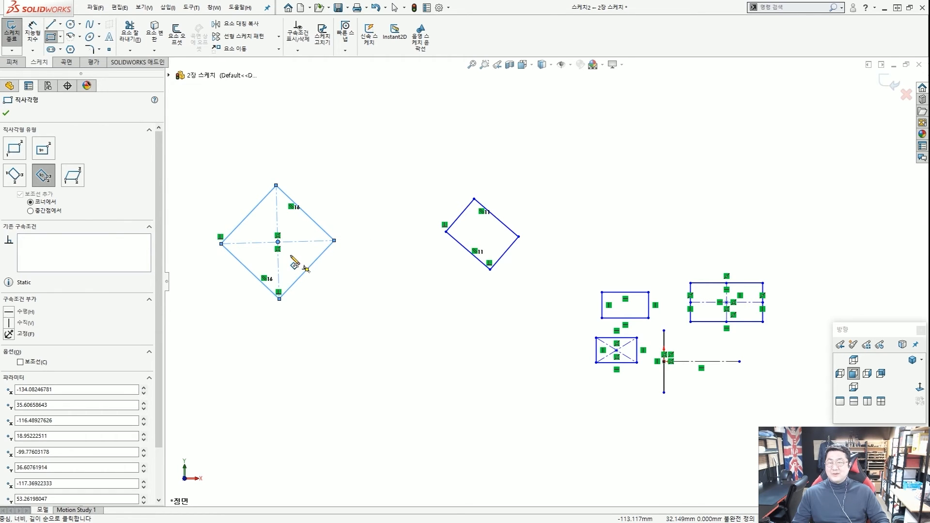
key("Escape")
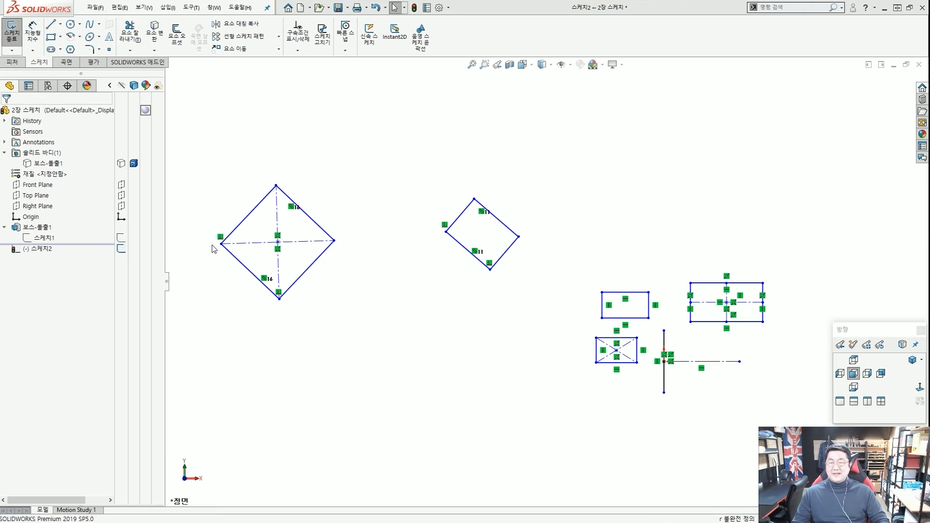
Drag the square's left corner outward to distort it, then box-select and delete it.
left_click(221, 244)
mouse_move(221, 244)
left_mouse_down()
mouse_move(222, 210)
mouse_move(222, 261)
mouse_move(214, 213)
mouse_move(212, 254)
left_mouse_up()
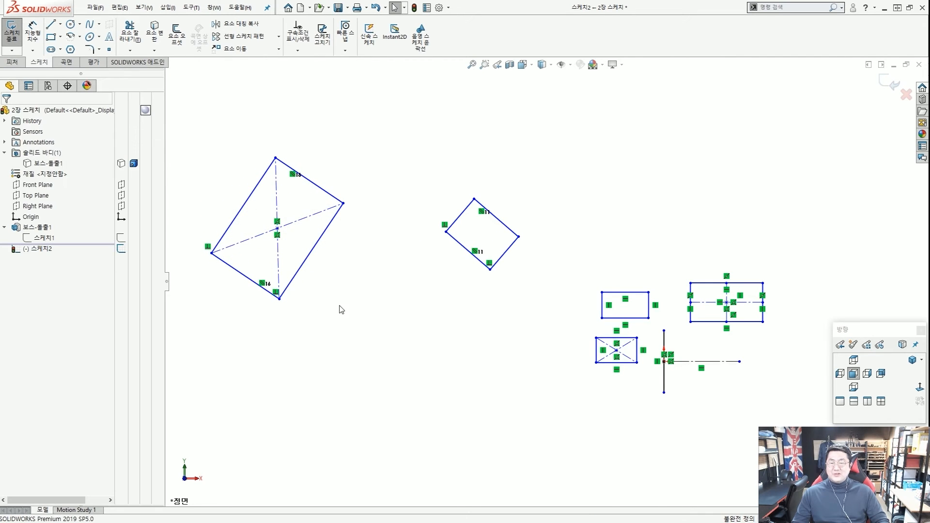
left_click_drag(356, 312, 206, 151)
key("Delete")
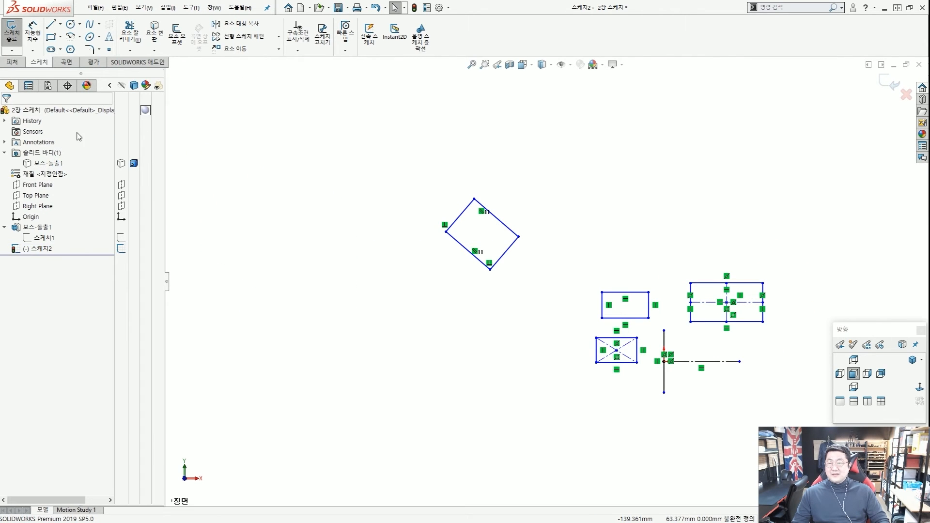
left_click(51, 36)
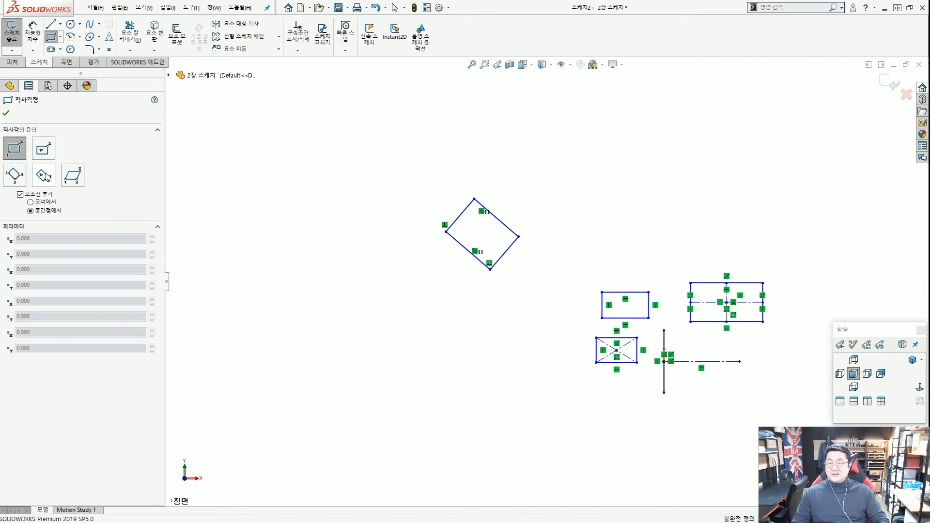
Draw a tilted Center 3 Point Rectangle left of the small square.
left_click(44, 176)
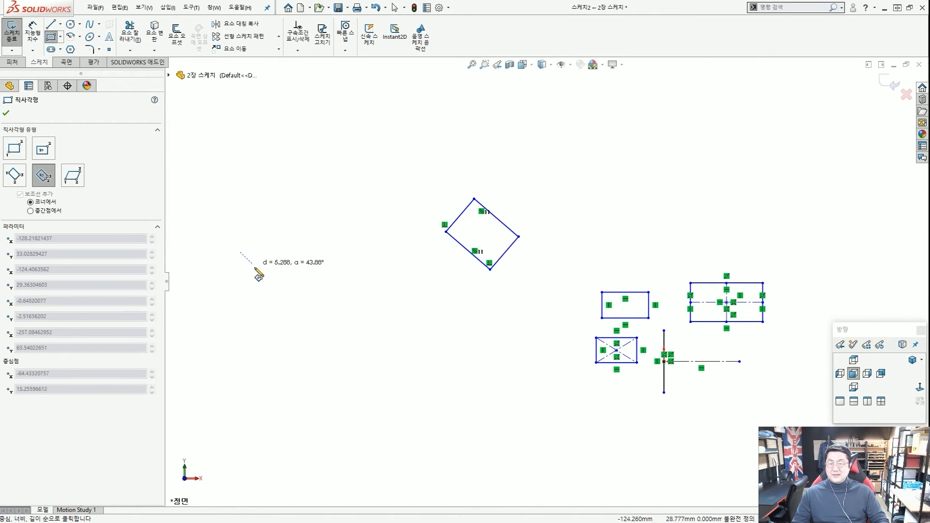
left_click(240, 253)
left_click(278, 283)
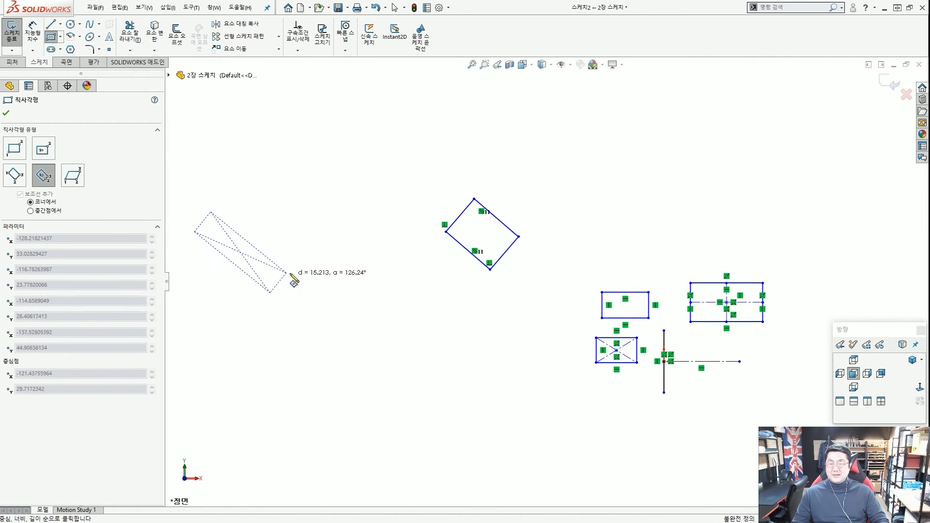
left_click(309, 252)
scroll(278, 260, "up", 3)
key("Escape")
scroll(370, 273, "down", 5)
key("ctrl+1")
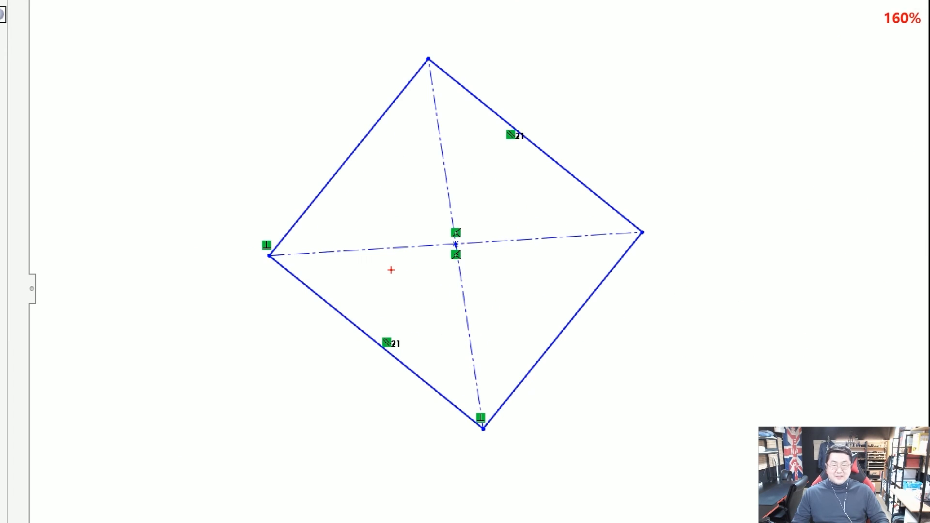
mouse_move(402, 268)
left_mouse_down()
mouse_move(387, 224)
mouse_move(399, 247)
left_mouse_up()
left_click_drag(524, 252, 502, 213)
left_click_drag(458, 190, 487, 207)
mouse_move(461, 299)
left_mouse_down()
mouse_move(488, 313)
mouse_move(458, 313)
left_mouse_up()
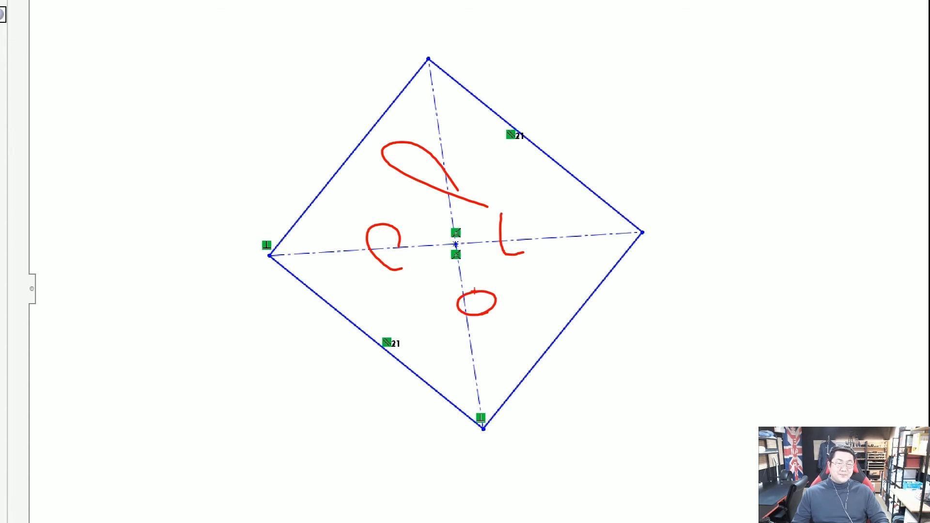
key("Escape")
scroll(474, 292, "up", 2)
scroll(474, 291, "down", 2)
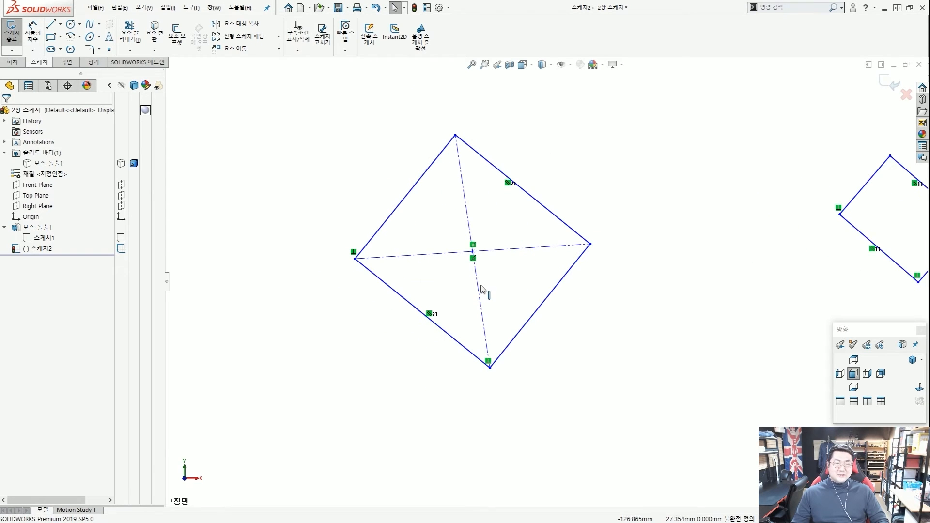
Make one construction diagonal Horizontal and the other Vertical, standing the rectangle upright.
left_click(517, 255)
left_click(543, 215)
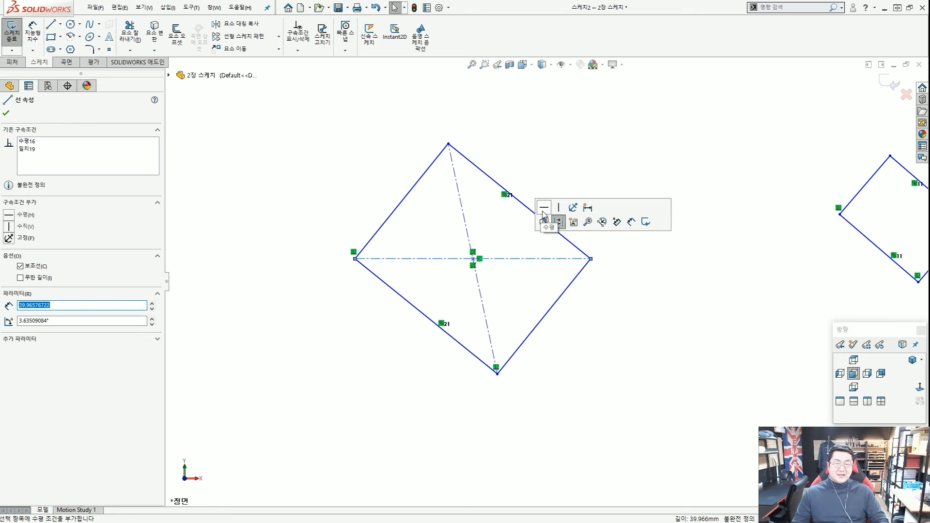
key("Escape")
left_click(463, 213)
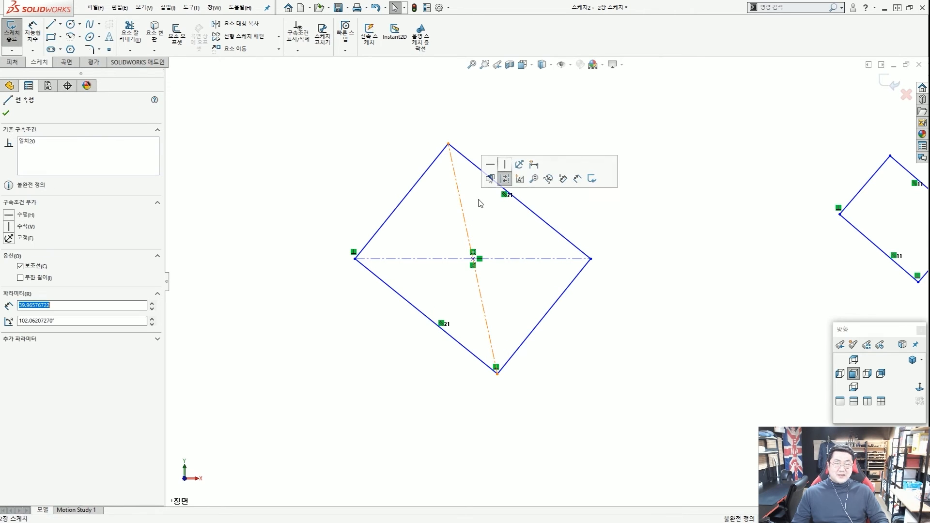
left_click(504, 165)
left_click(625, 229)
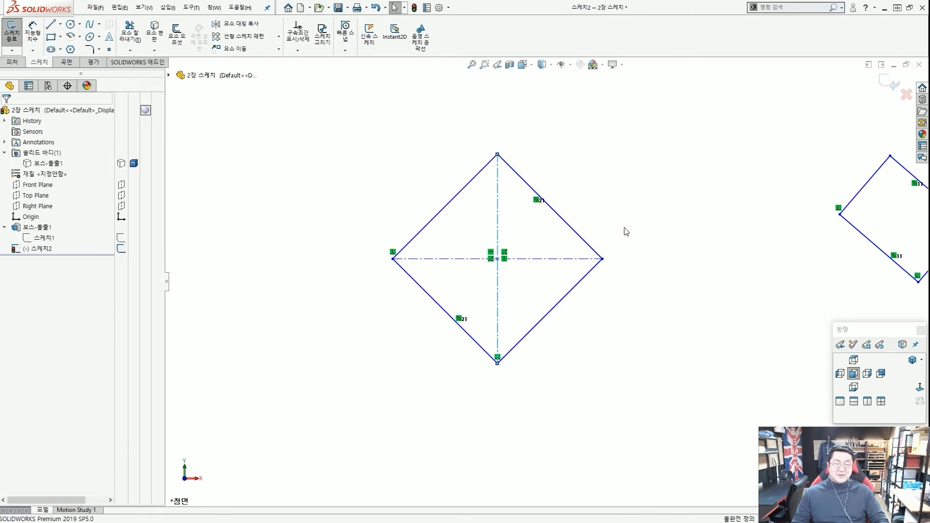
scroll(582, 280, "up", 2)
scroll(582, 294, "down", 2)
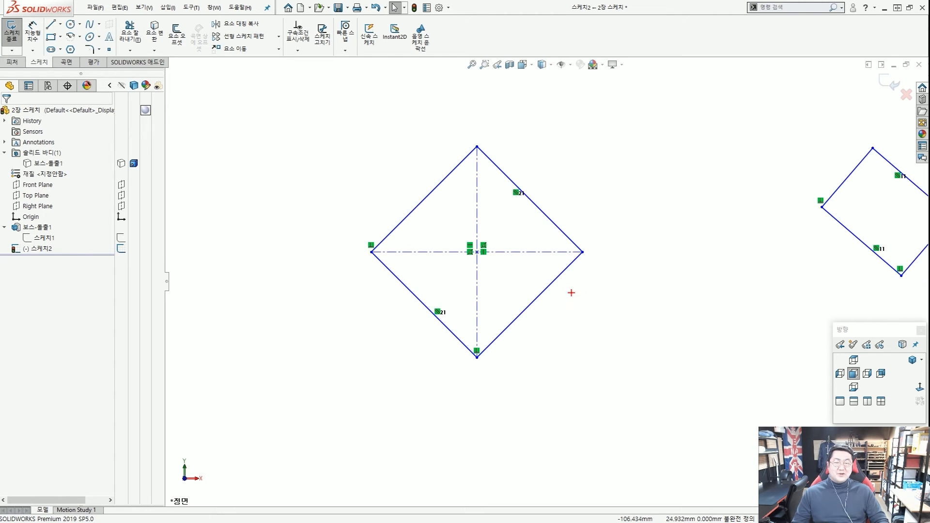
mouse_move(563, 328)
left_mouse_down()
mouse_move(425, 92)
mouse_move(535, 331)
mouse_move(491, 321)
left_mouse_up()
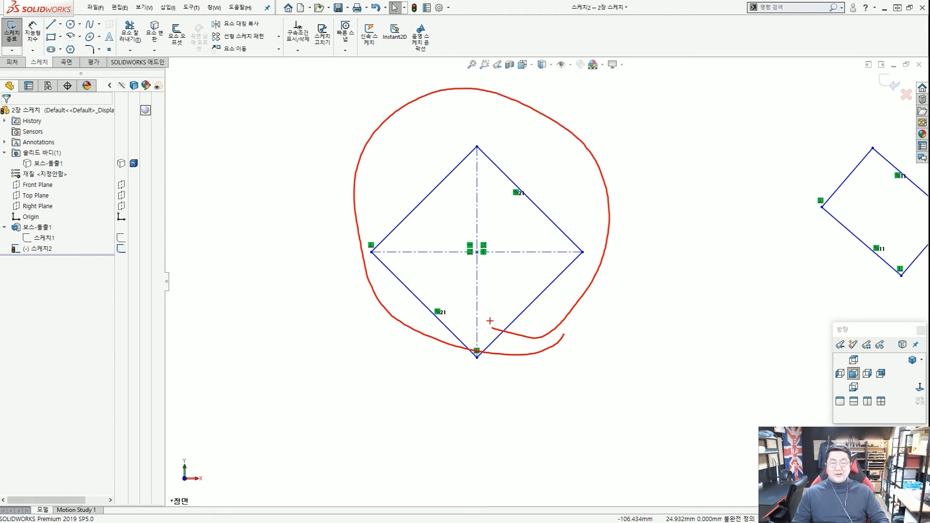
key("Escape")
scroll(500, 290, "up", 3)
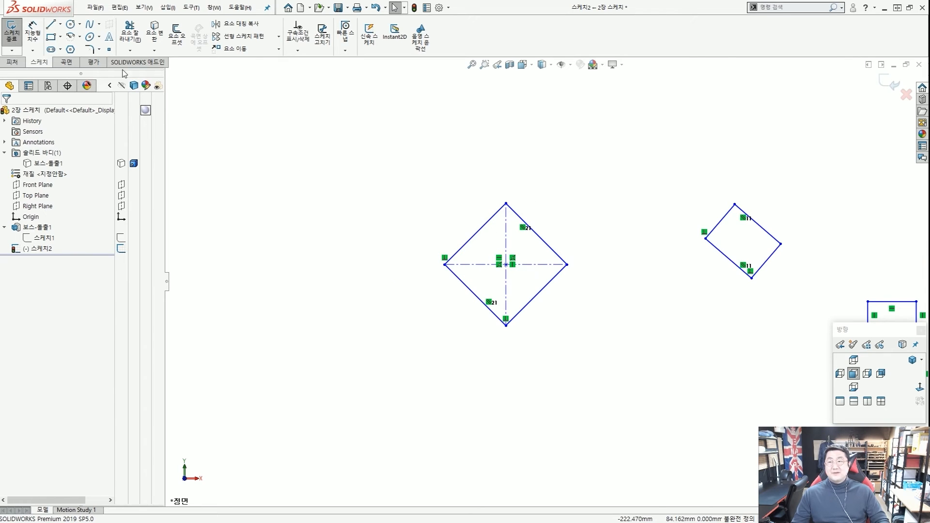
left_click(51, 37)
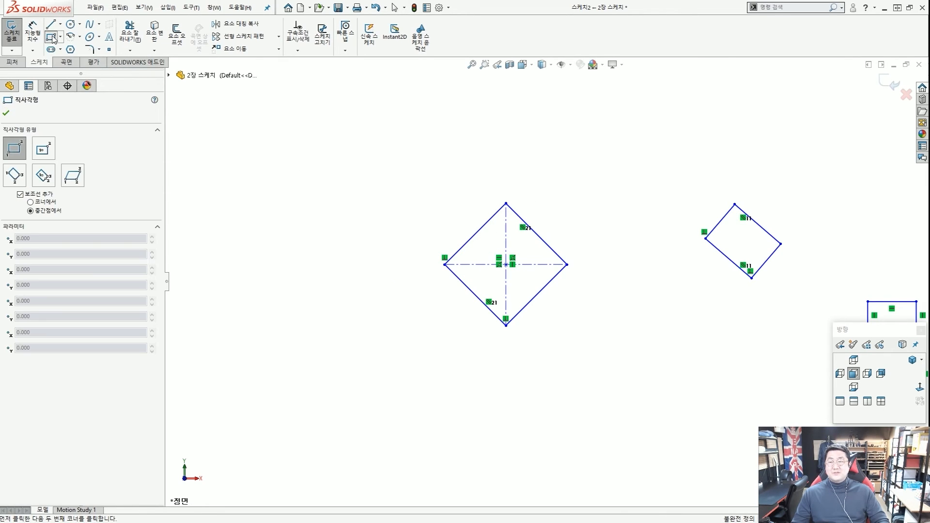
Draw a parallelogram with a horizontal bottom edge left of the diamond.
left_click(78, 180)
left_click(241, 226)
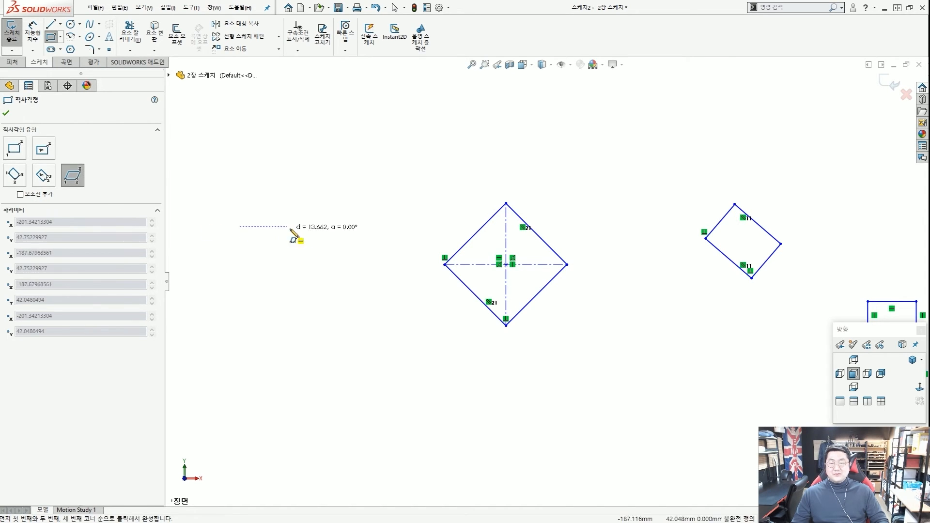
left_click(318, 227)
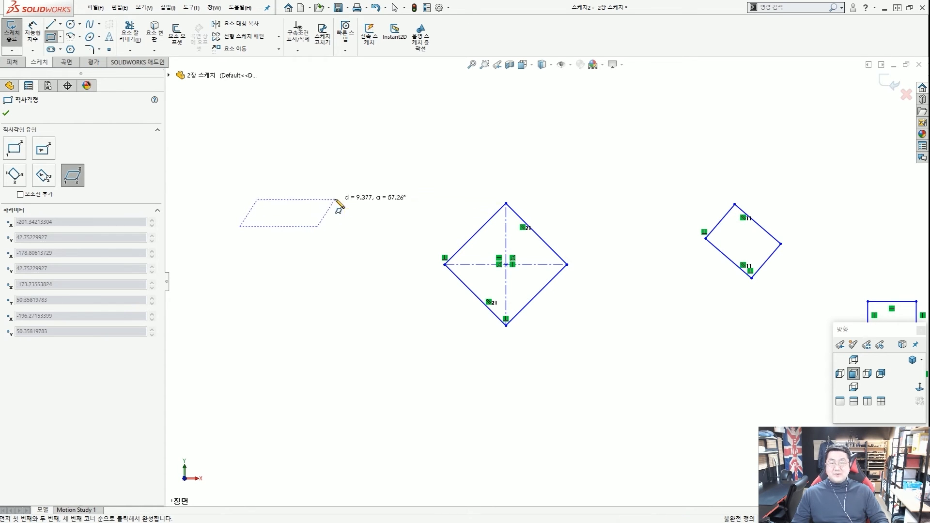
left_click(355, 172)
key("ctrl+2")
mouse_move(352, 210)
left_mouse_down()
mouse_move(328, 195)
mouse_move(335, 206)
left_mouse_up()
mouse_move(277, 205)
left_mouse_down()
mouse_move(274, 189)
mouse_move(265, 211)
left_mouse_up()
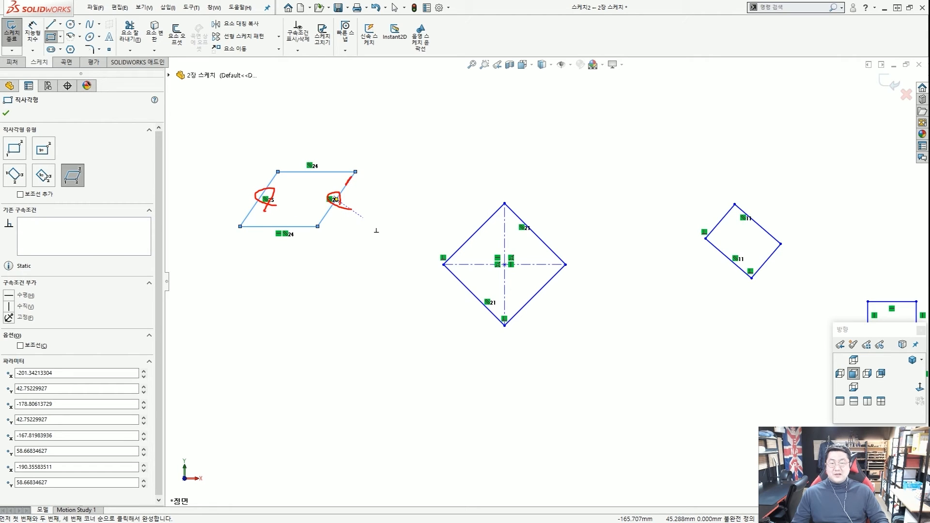
left_click_drag(320, 228, 392, 219)
left_click_drag(349, 200, 364, 207)
key("Escape")
key("Escape")
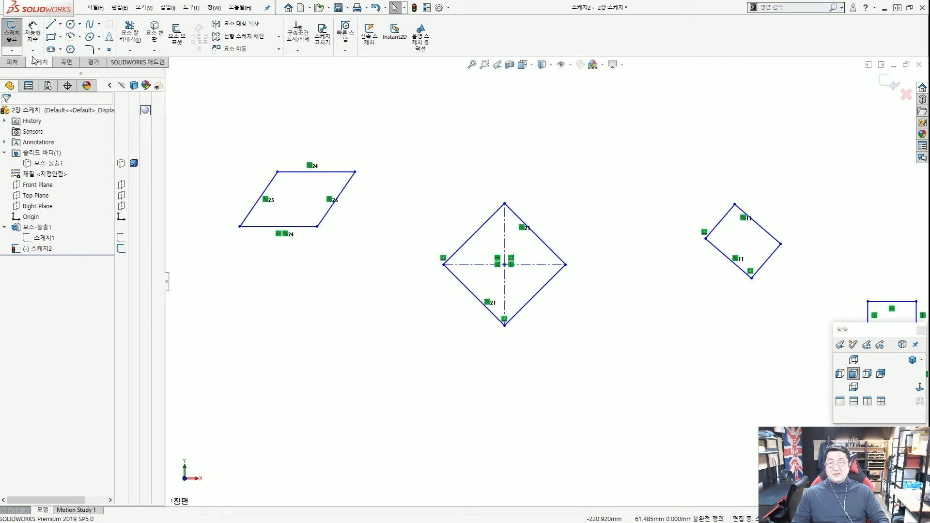
Dimension the angle between the bottom and right edges as 45°.
left_click(32, 34)
left_click(308, 228)
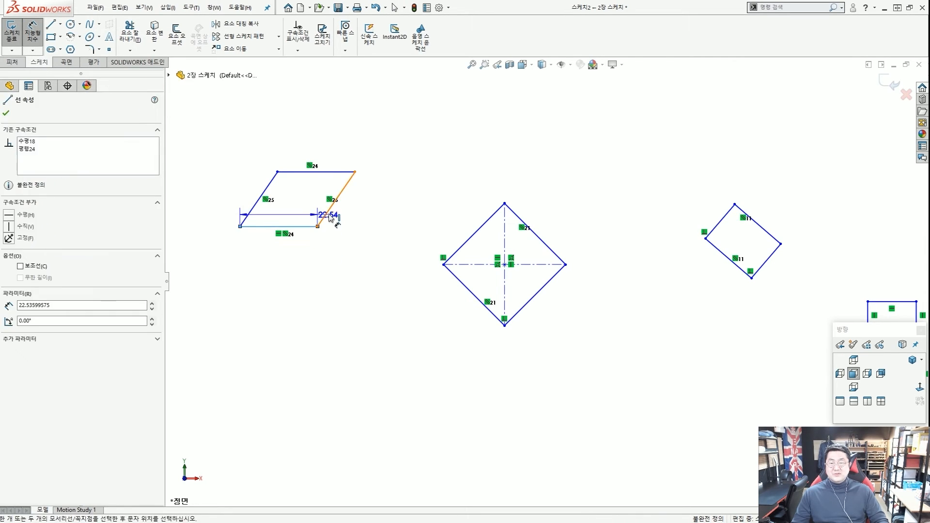
left_click(331, 208)
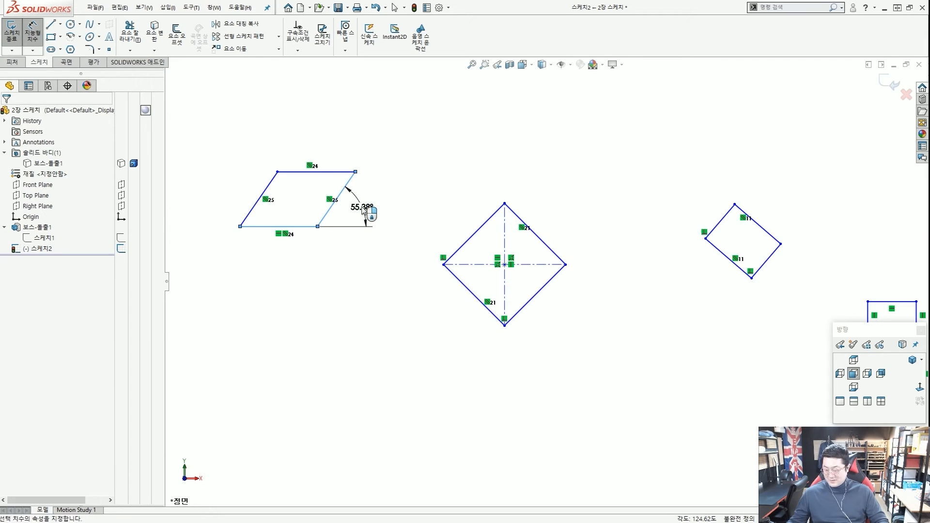
left_click(363, 208)
type("45")
key("Return")
key("Escape")
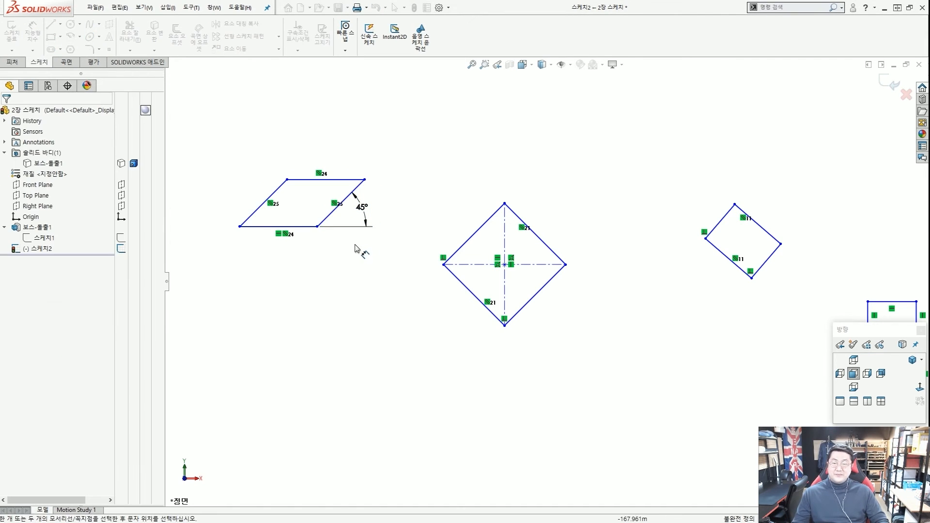
left_click_drag(396, 263, 363, 264)
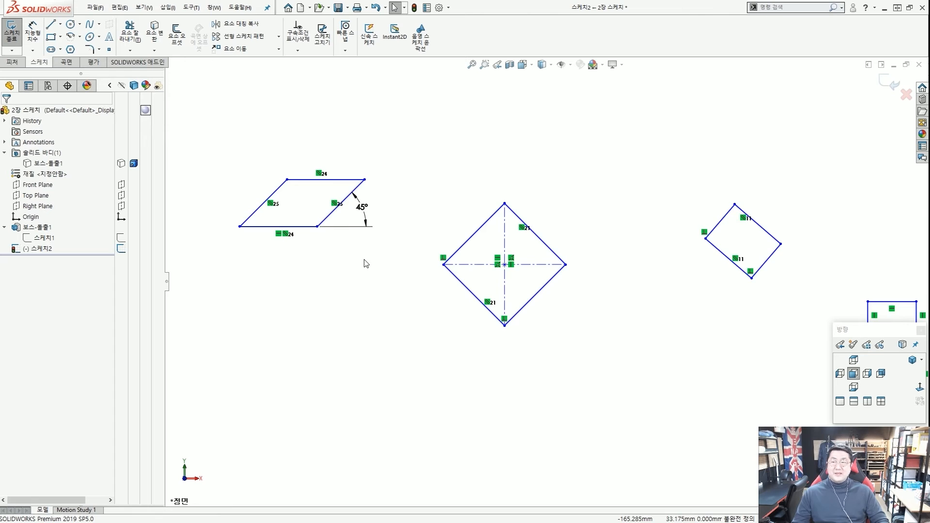
scroll(514, 264, "up", 2)
scroll(577, 270, "up", 2)
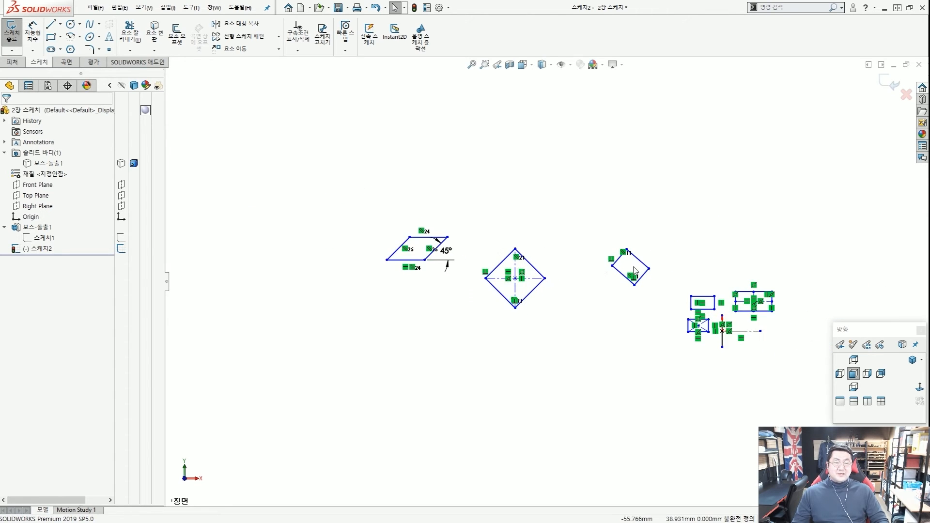
scroll(635, 269, "up", 1)
scroll(638, 291, "down", 2)
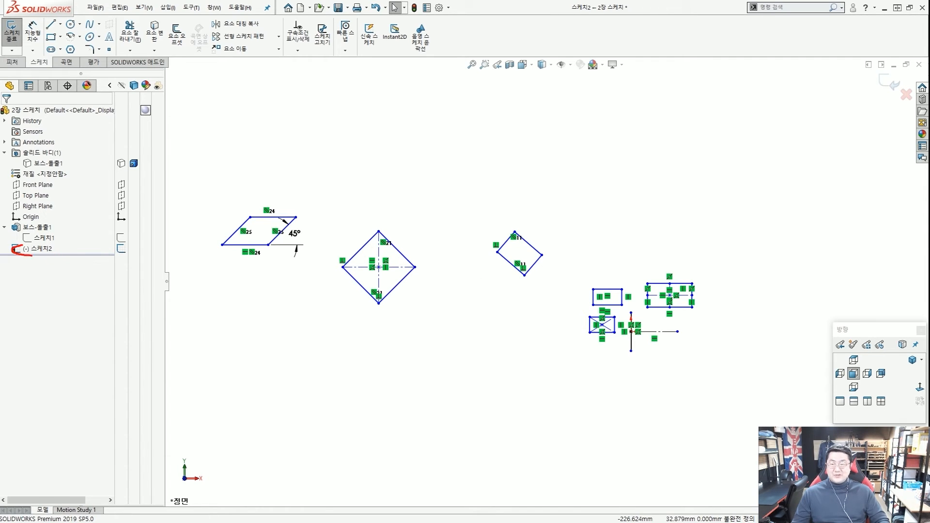
key("Escape")
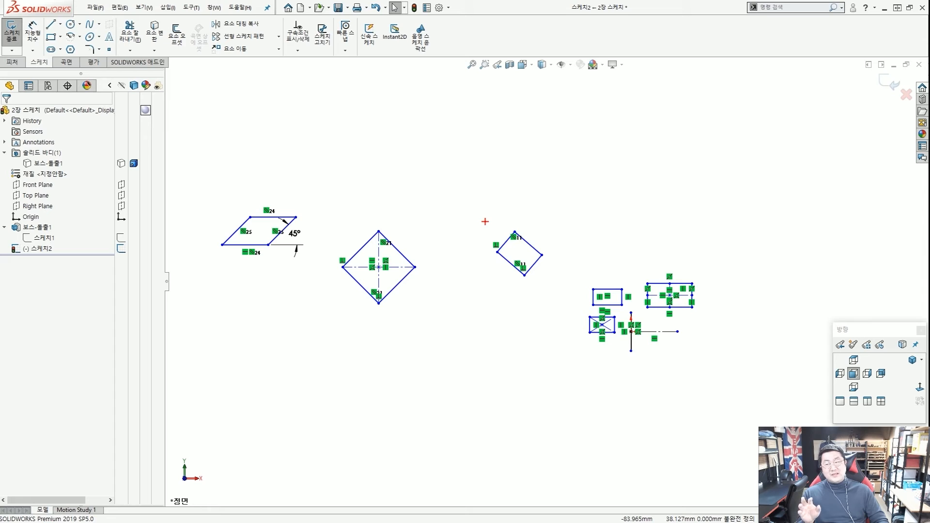
left_click_drag(4, 261, 51, 263)
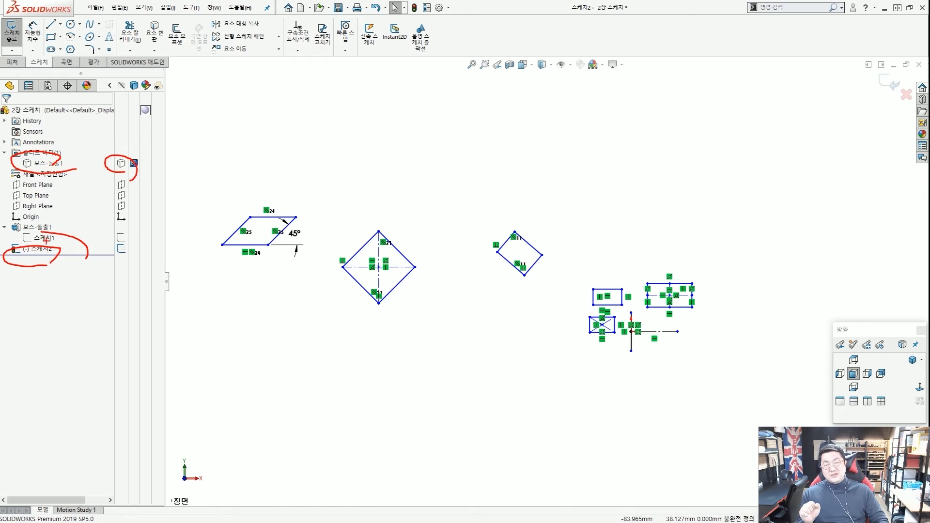
left_click_drag(46, 224, 68, 243)
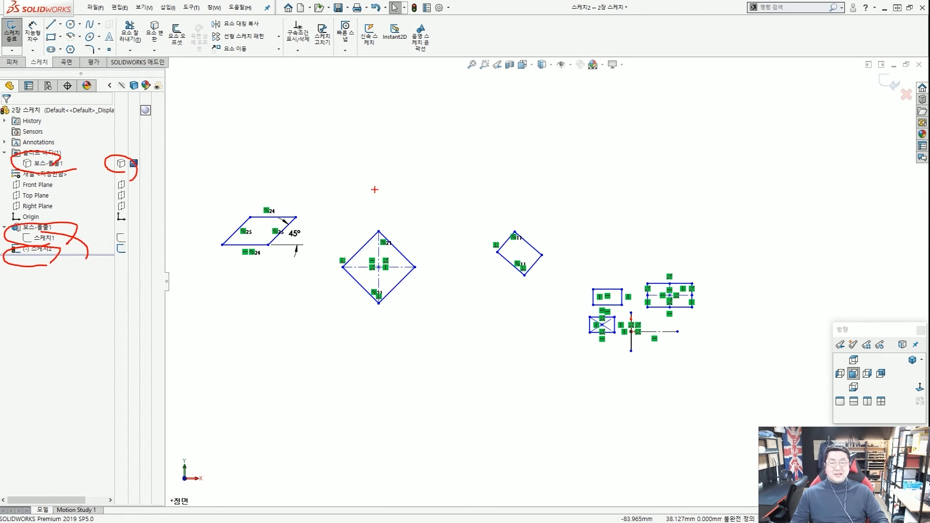
key("Escape")
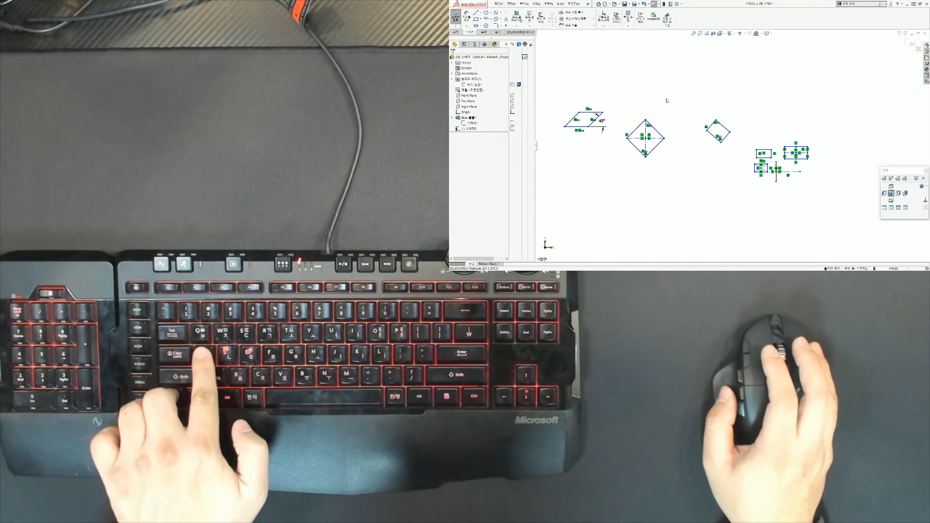
Select every sketch entity with Ctrl+A and delete them all.
key("ctrl+a")
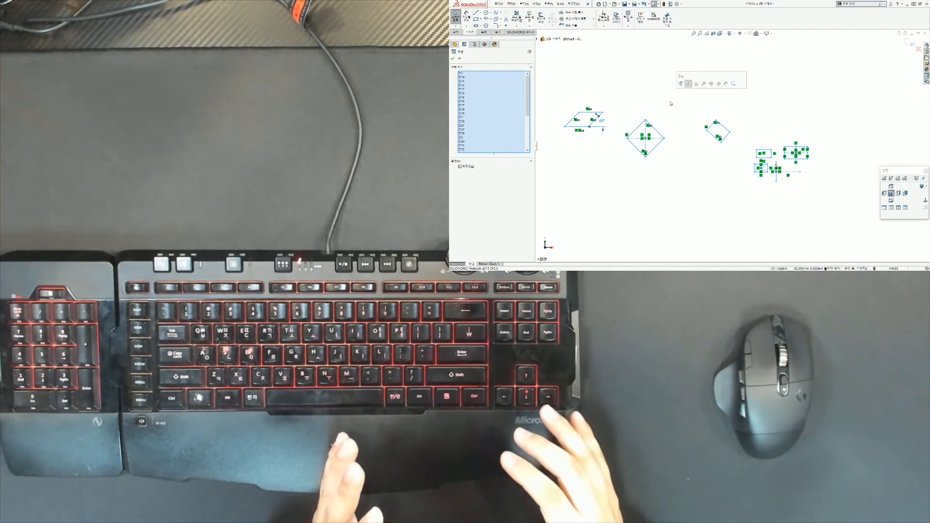
key("Delete")
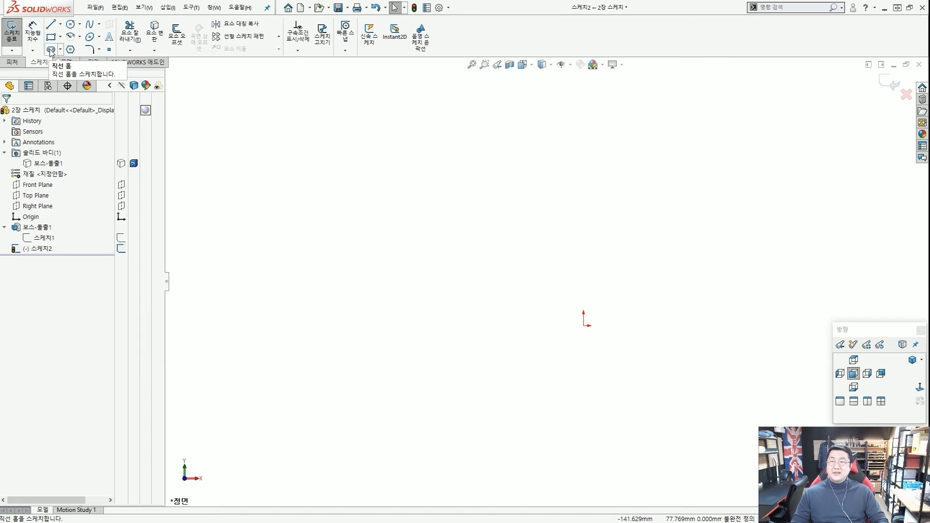
Draw a wide horizontal Straight Slot in the sketch.
left_click(51, 50)
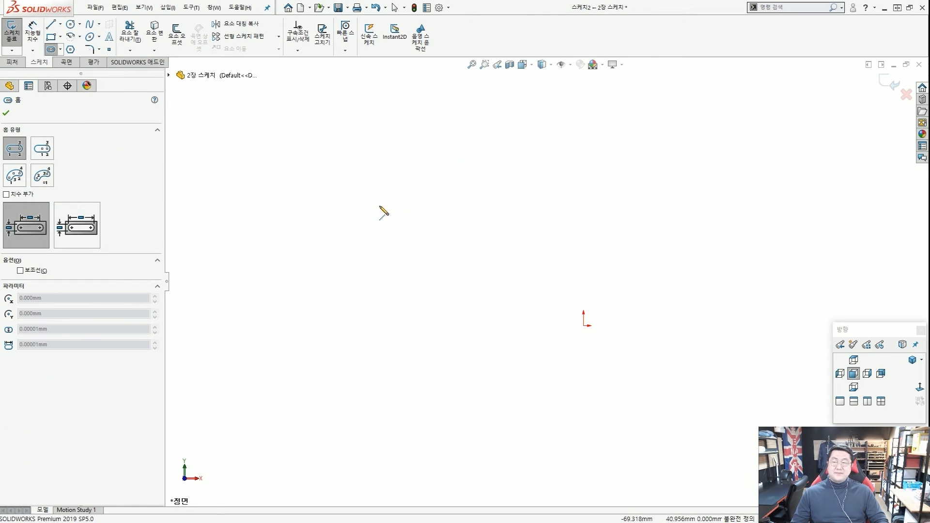
left_click(362, 241)
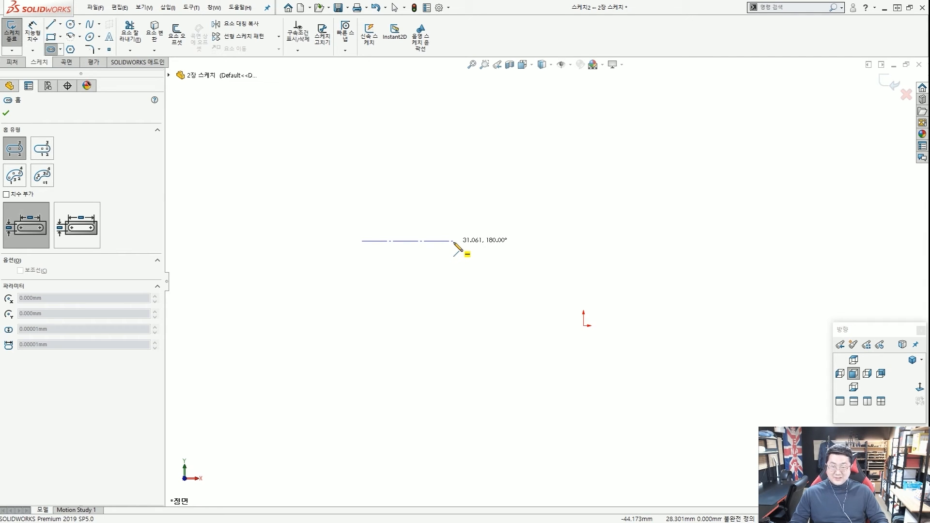
left_click(454, 255)
left_click(497, 199)
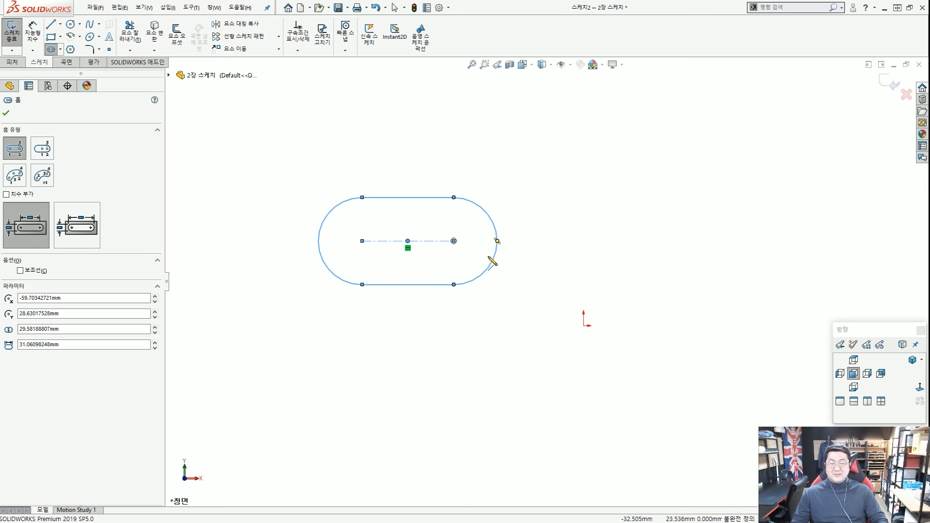
key("Escape")
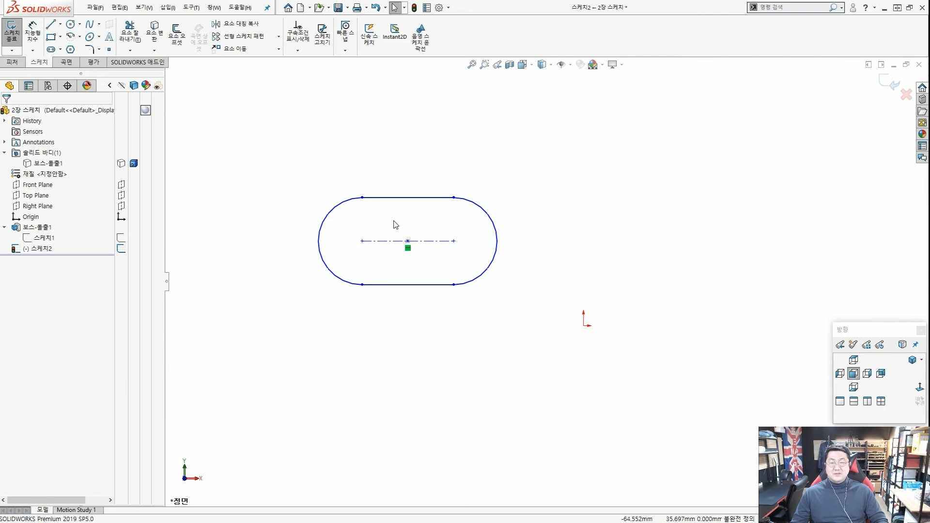
left_click(365, 199)
left_click(380, 222)
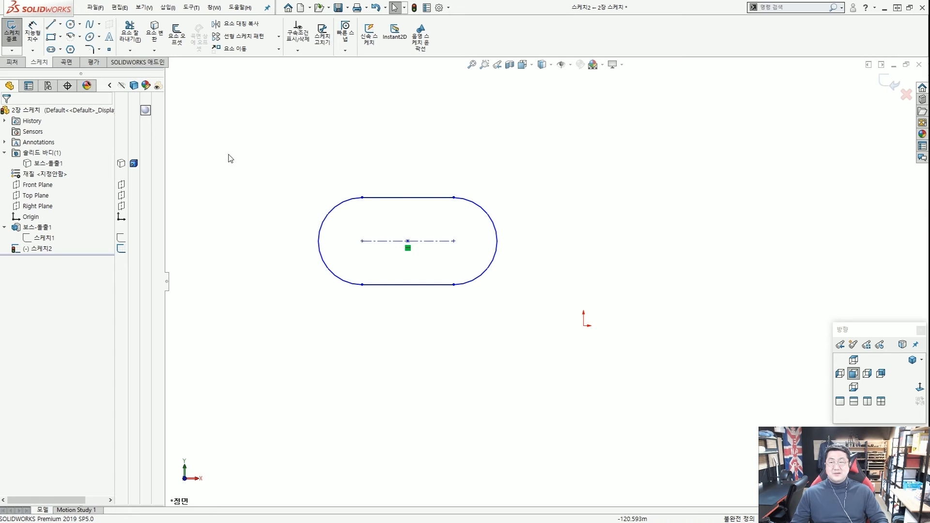
Draw a narrower Centerpoint Straight Slot above the first slot.
left_click(51, 50)
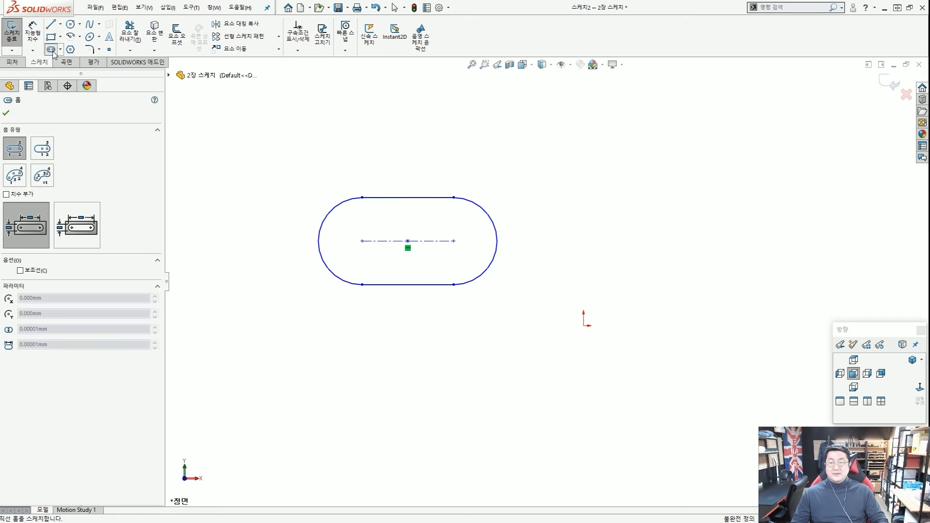
left_click(48, 157)
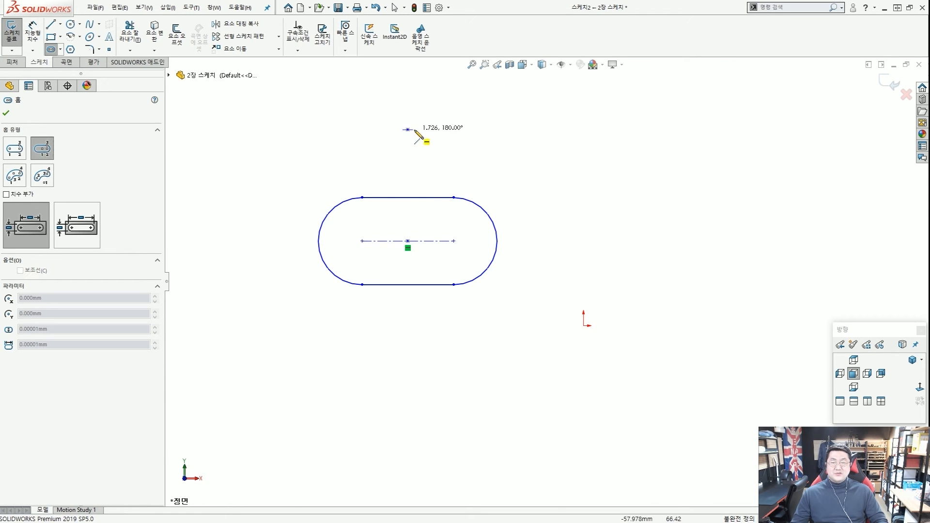
left_click(462, 130)
left_click(478, 108)
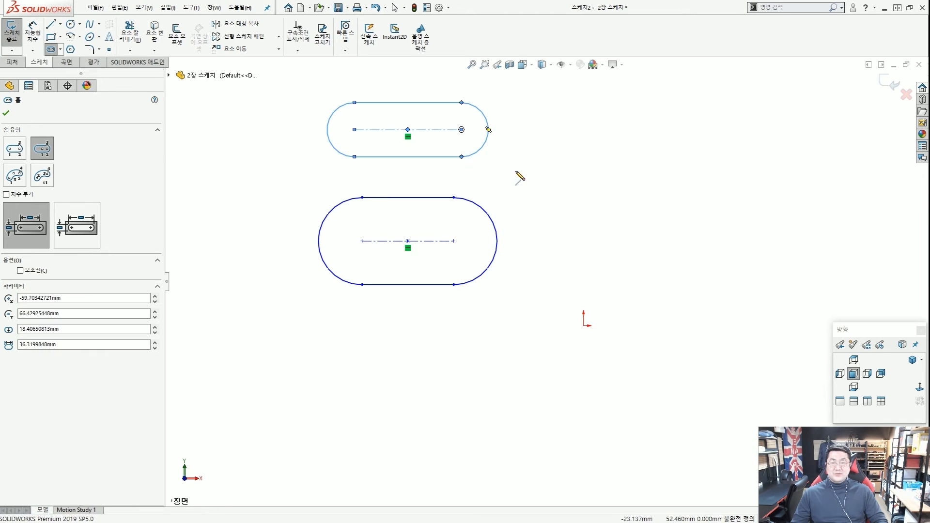
key("Escape")
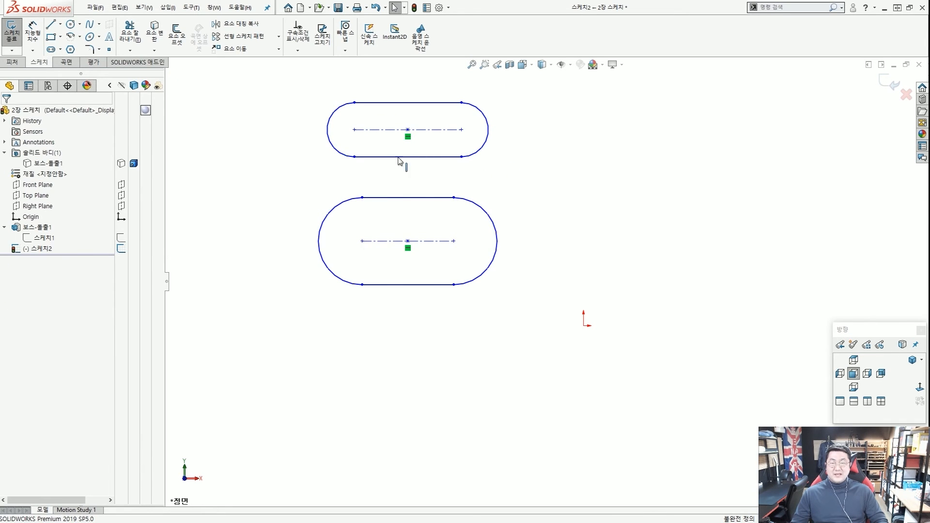
Draw a 3 Point Arc Slot to the right of the straight slots.
left_click(51, 49)
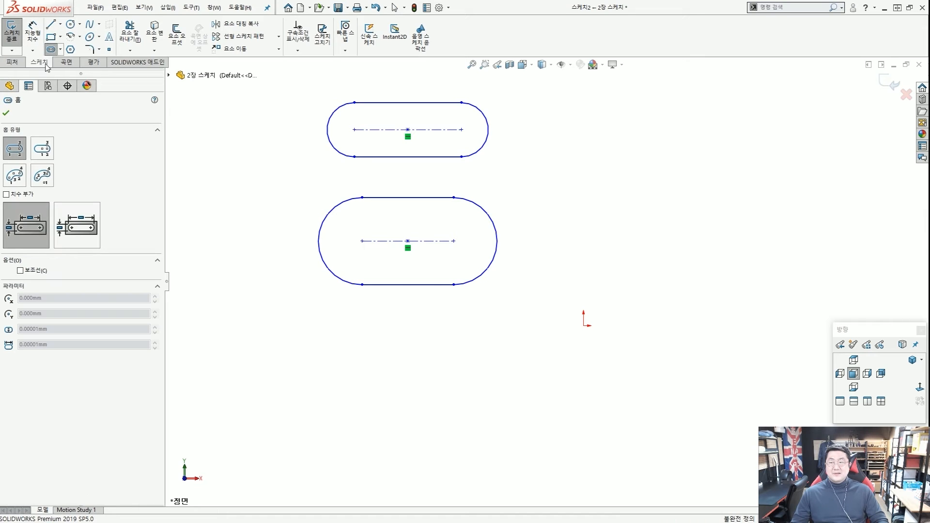
left_click(16, 178)
scroll(552, 332, "down", 2)
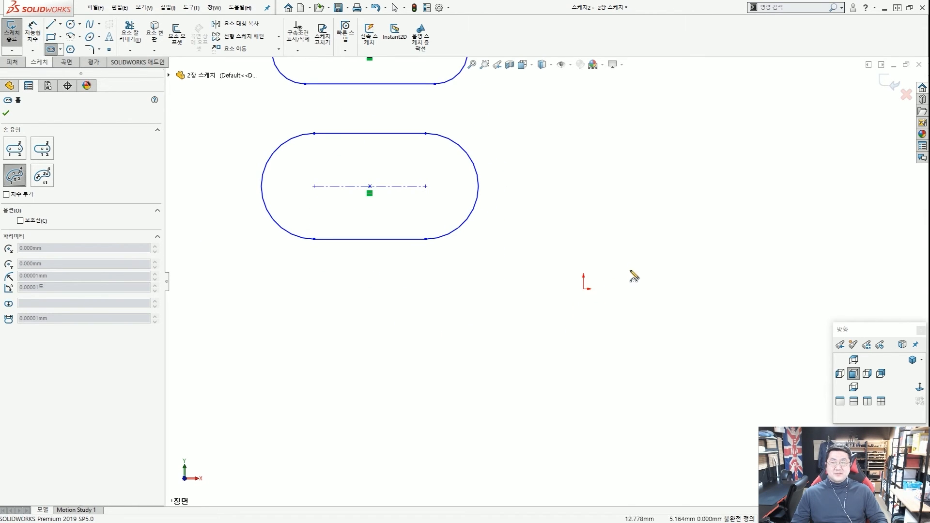
scroll(639, 269, "up", 3)
scroll(648, 228, "down", 1)
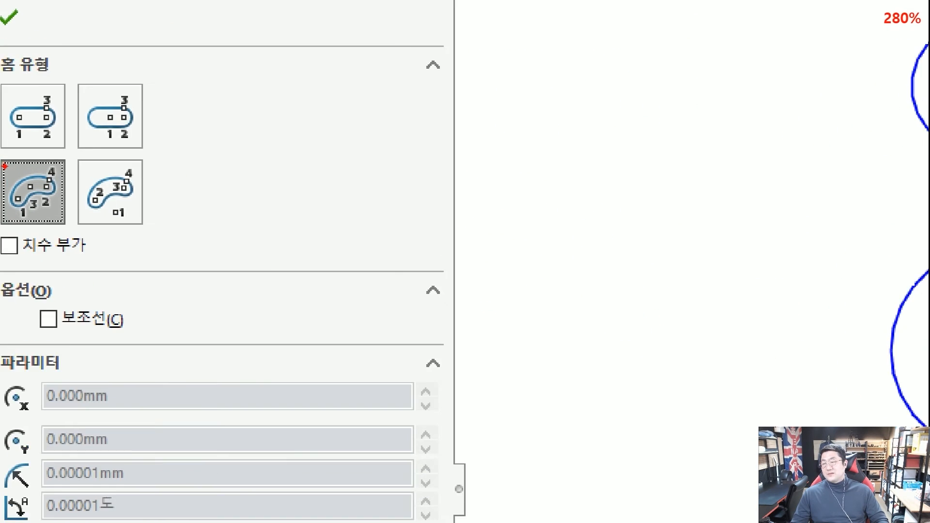
left_click_drag(27, 222, 63, 194)
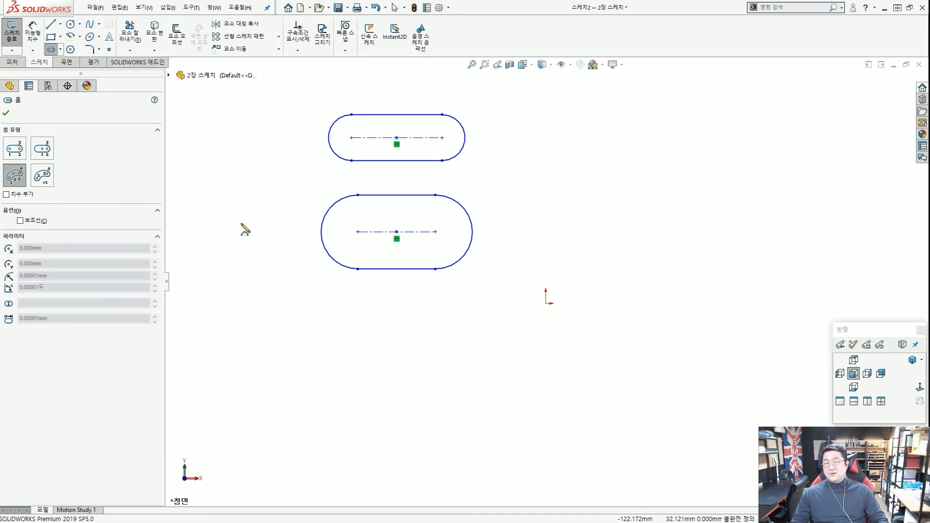
left_click(629, 185)
left_click(707, 267)
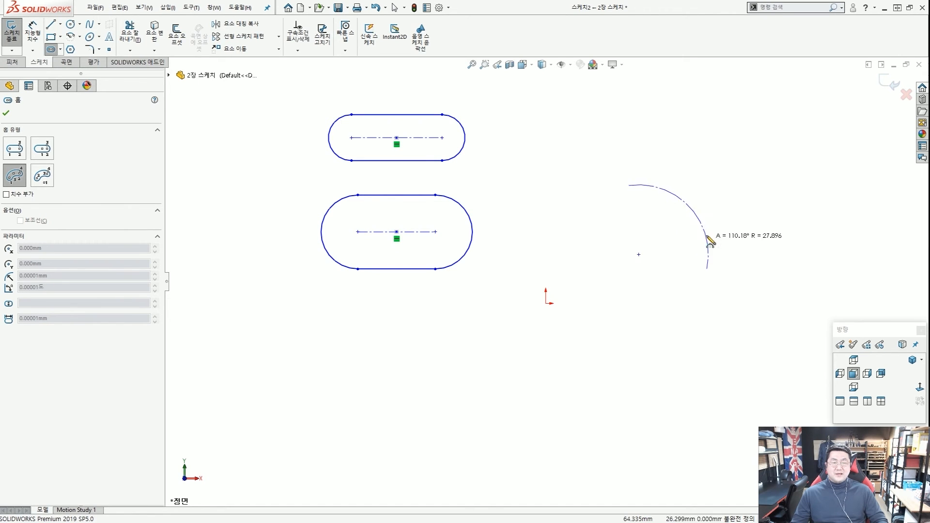
left_click(681, 215)
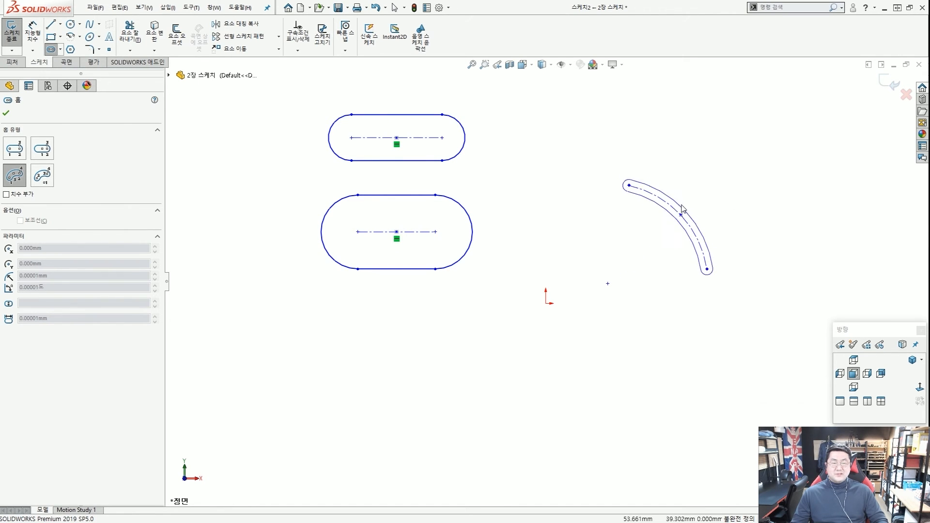
left_click(703, 200)
key("Escape")
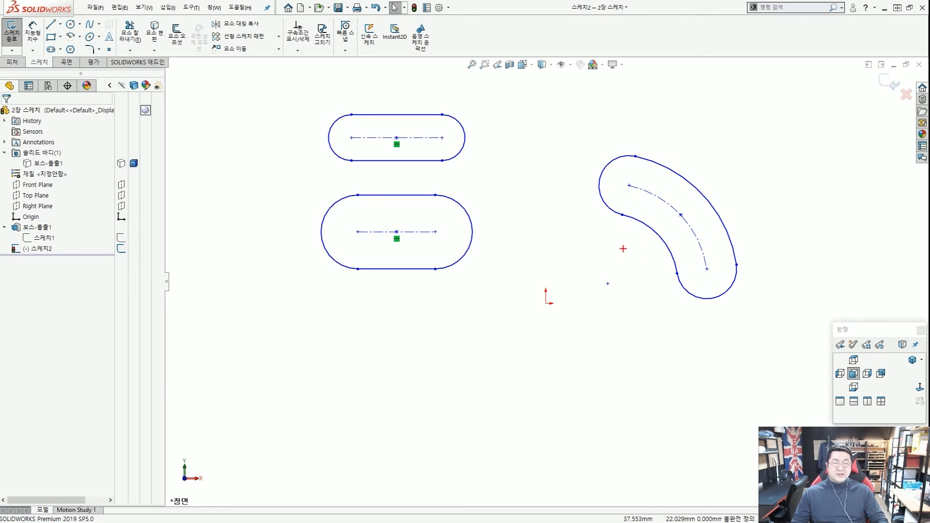
left_click_drag(464, 141, 460, 468)
mouse_move(421, 156)
left_mouse_down()
mouse_move(492, 154)
mouse_move(827, 436)
mouse_move(797, 426)
left_mouse_up()
Zoom out so both straight slots and the arc slot fit in view.
mouse_move(629, 180)
left_mouse_down()
mouse_move(661, 183)
mouse_move(716, 290)
mouse_move(701, 249)
left_mouse_up()
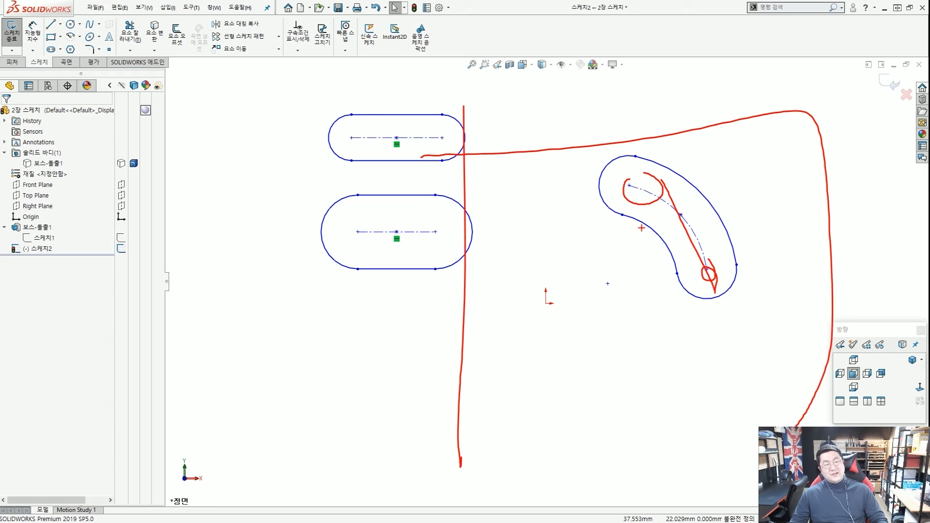
mouse_move(613, 161)
left_mouse_down()
mouse_move(678, 290)
mouse_move(667, 260)
left_mouse_up()
key("Escape")
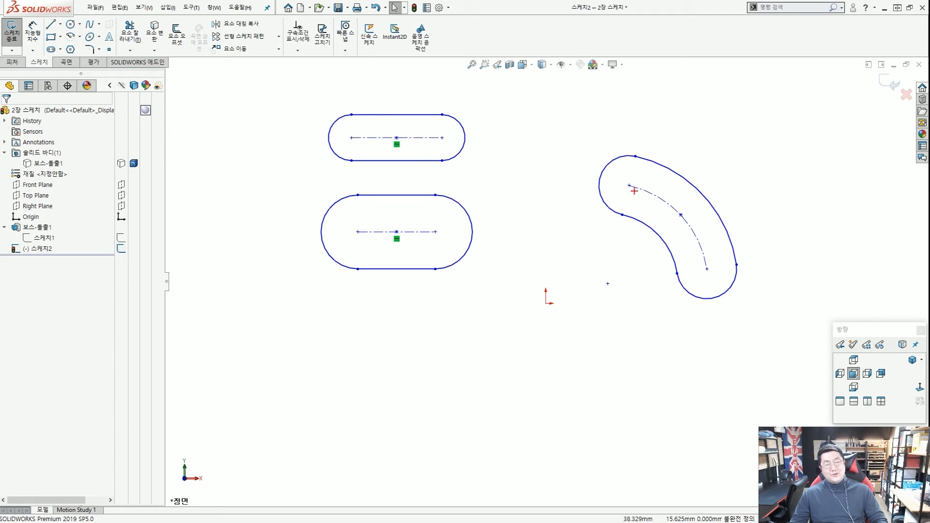
key("Escape")
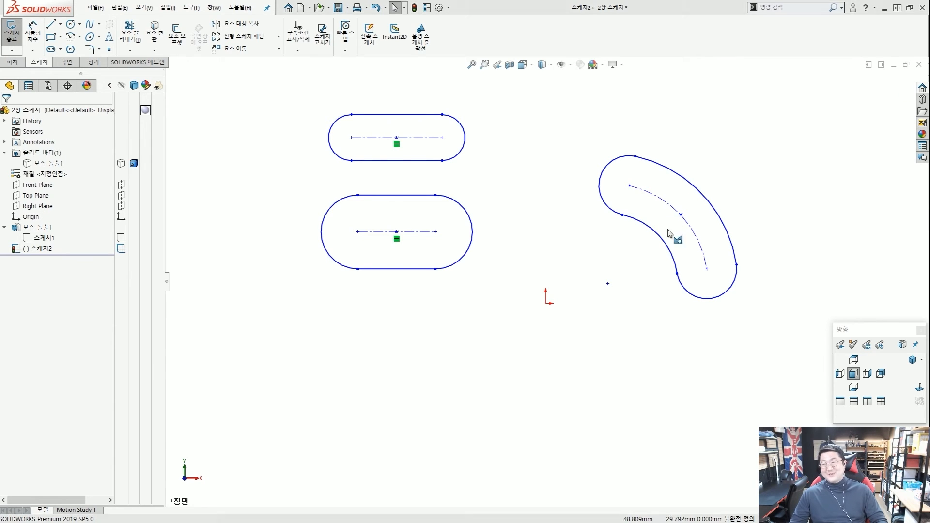
left_click_drag(784, 335, 672, 309)
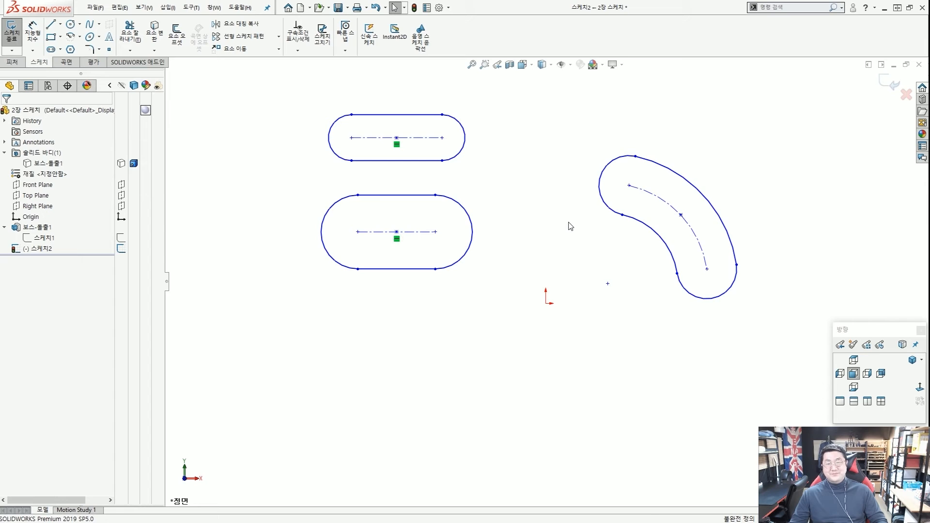
left_click(571, 65)
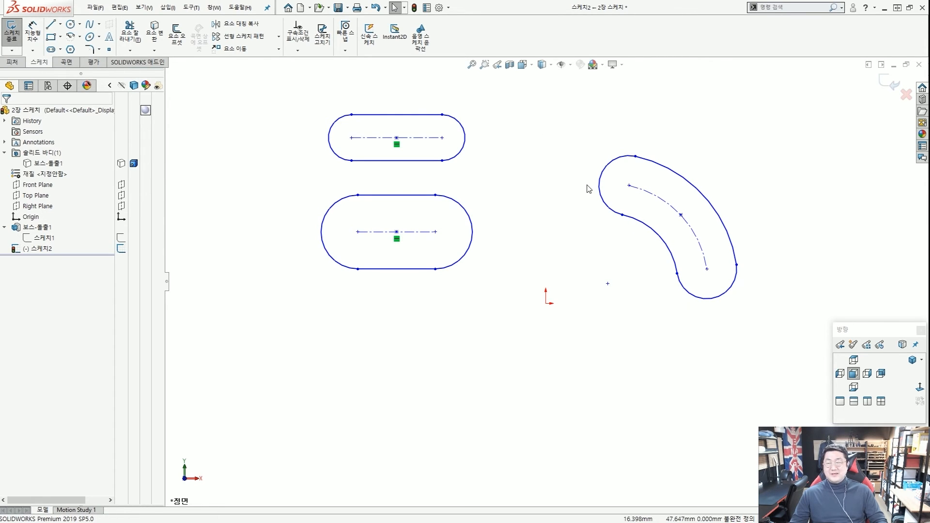
scroll(664, 223, "up", 2)
scroll(657, 258, "down", 4)
scroll(529, 244, "up", 4)
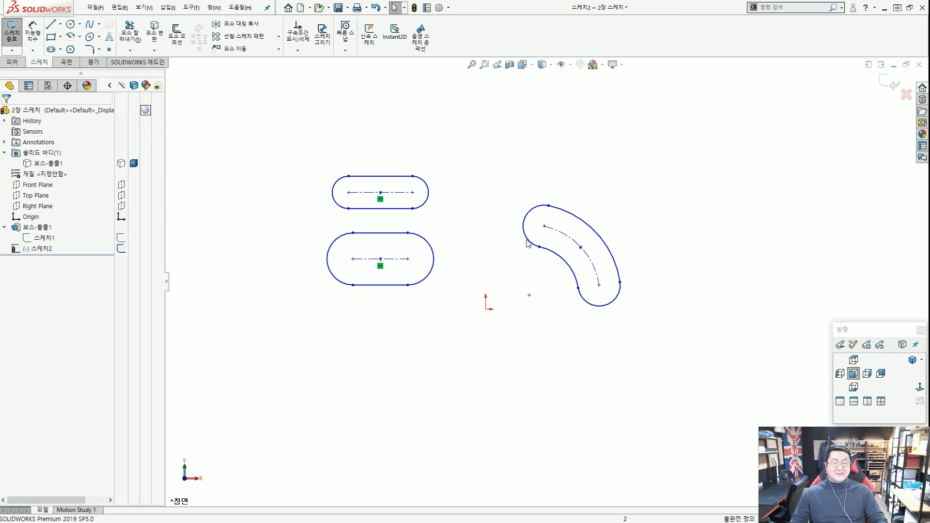
scroll(528, 244, "down", 2)
scroll(508, 314, "up", 3)
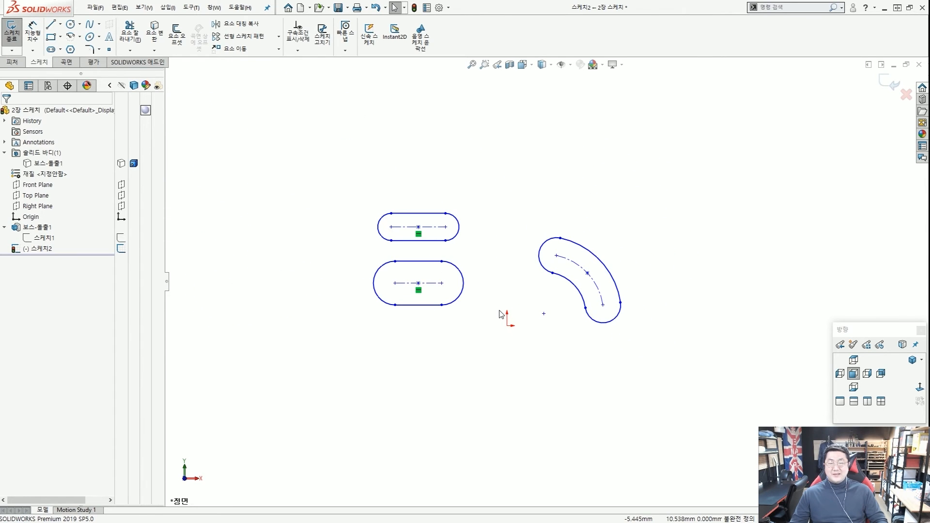
Box-select both straight slots and the arc slot and delete them.
left_click(51, 50)
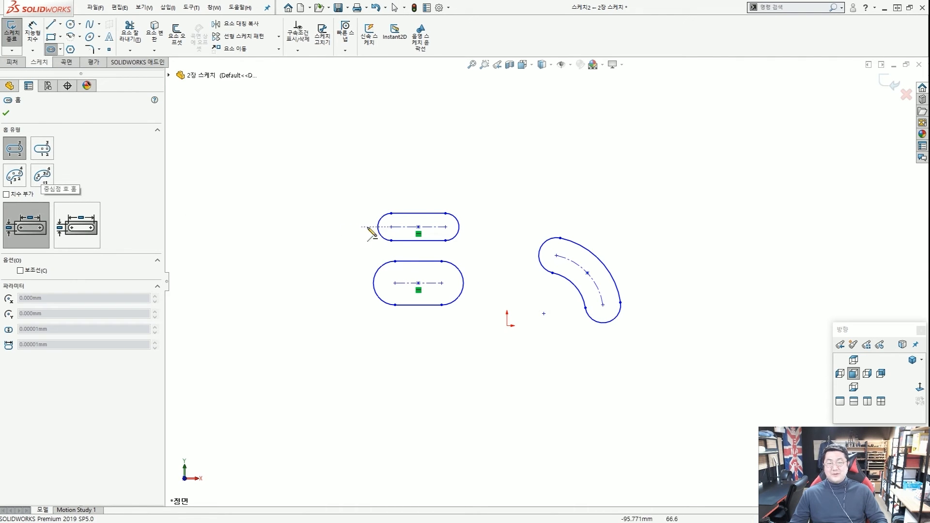
key("Escape")
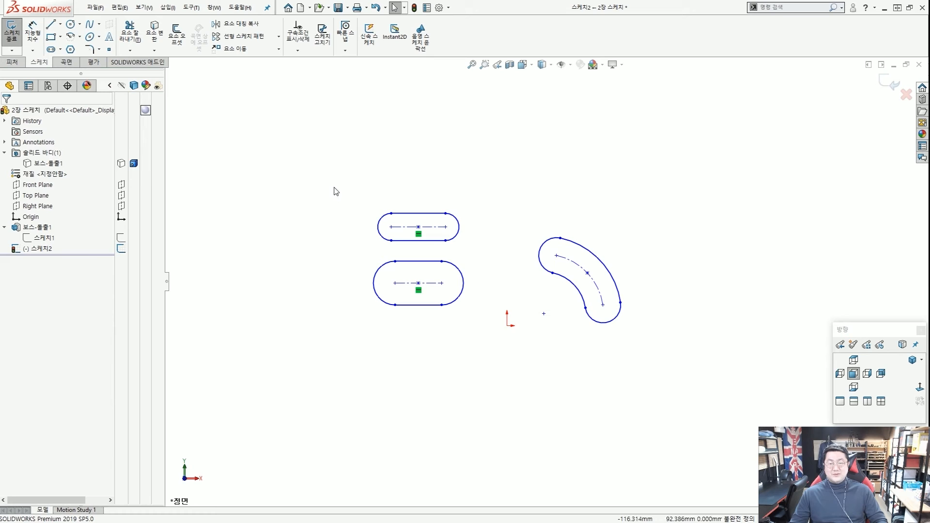
left_click_drag(316, 175, 675, 398)
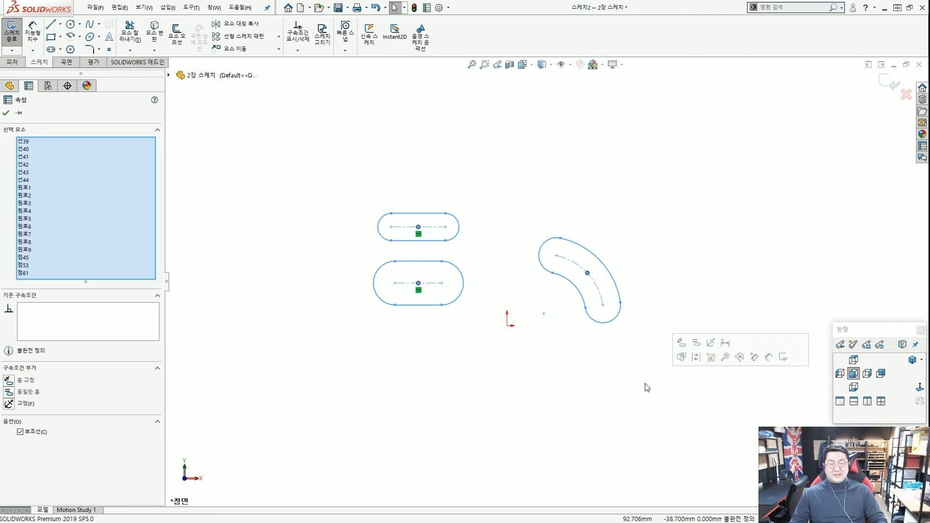
key("Delete")
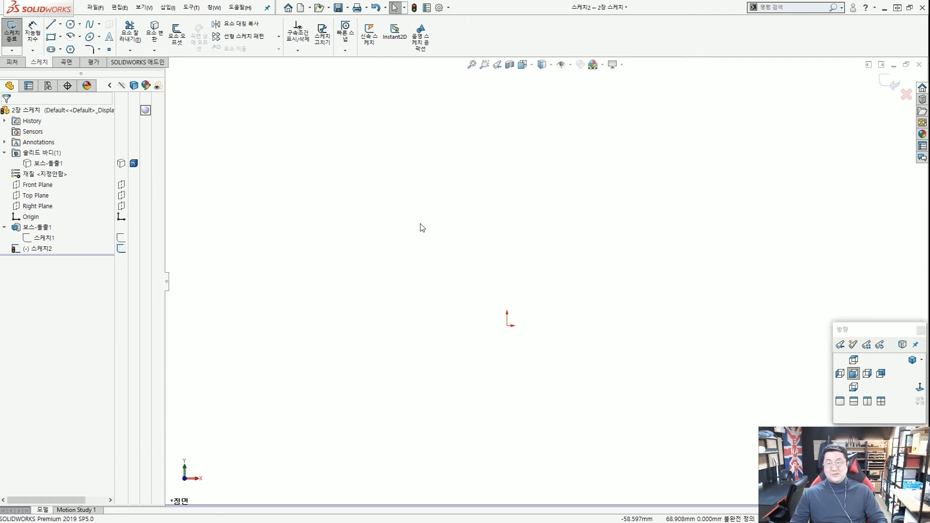
left_click(51, 50)
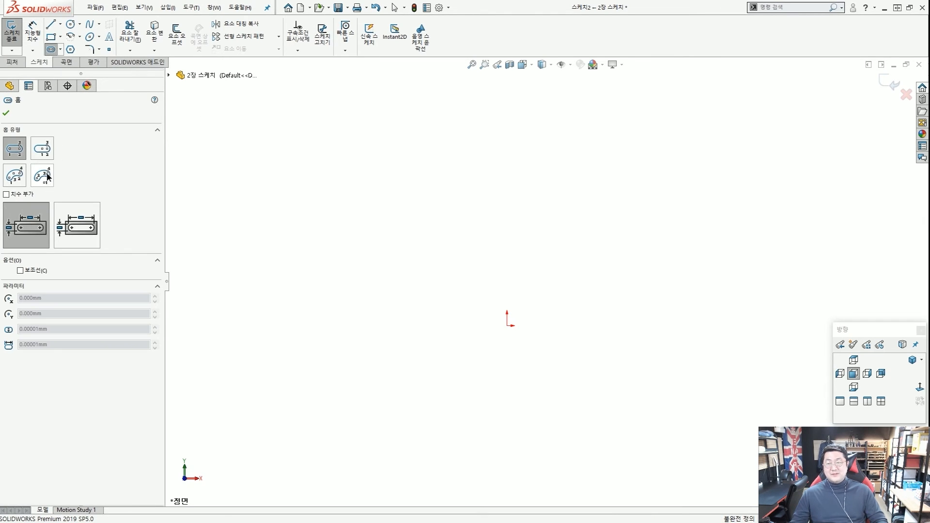
Draw a Centerpoint Arc Slot centred on the origin, then box-select and delete it.
left_click(47, 177)
key("ctrl+1")
scroll(34, 176, "up", 8)
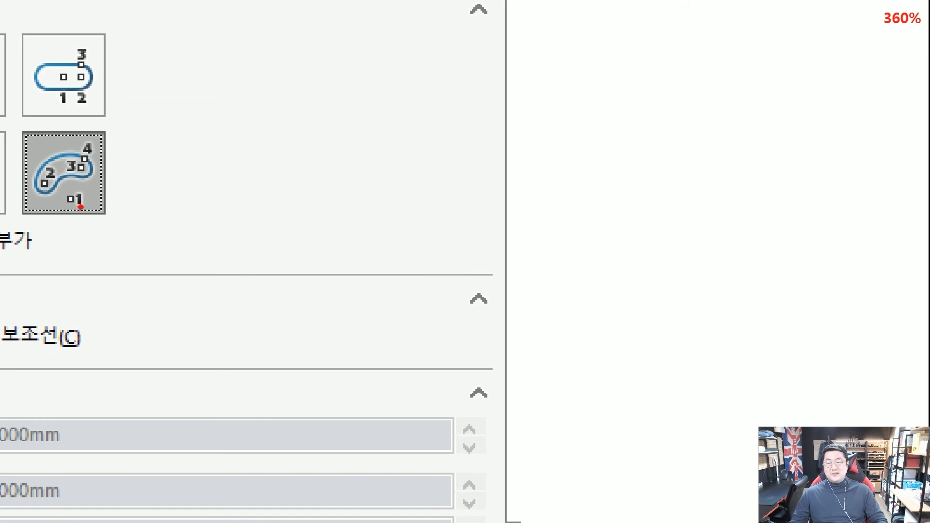
mouse_move(96, 216)
left_mouse_down()
mouse_move(80, 195)
mouse_move(88, 212)
mouse_move(187, 200)
left_mouse_up()
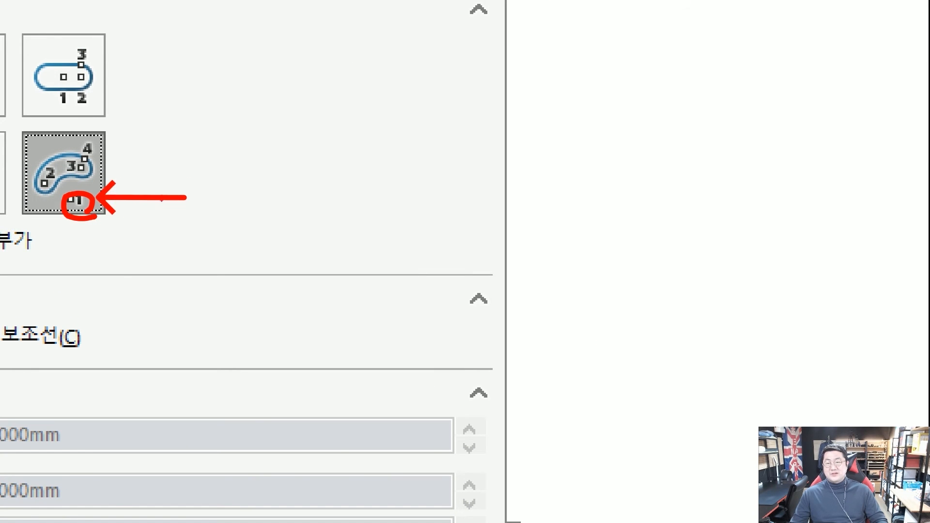
key("Escape")
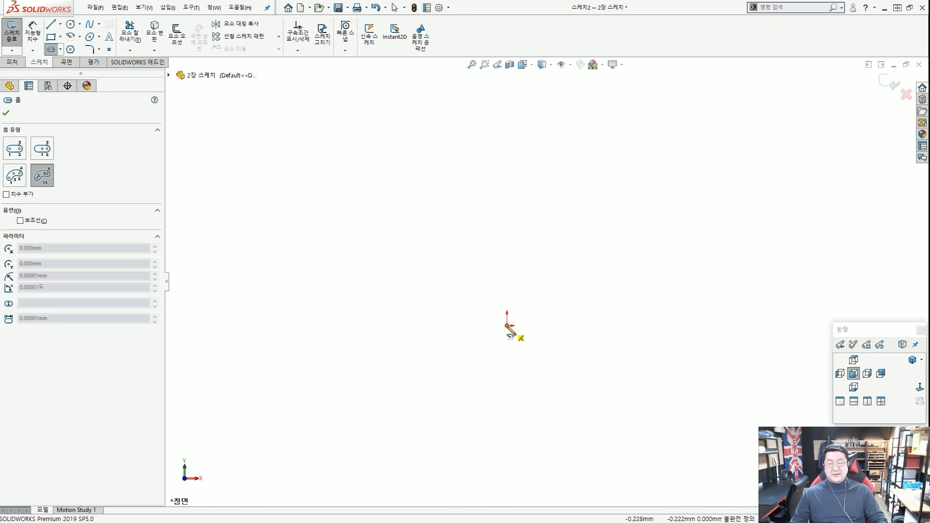
left_click(508, 326)
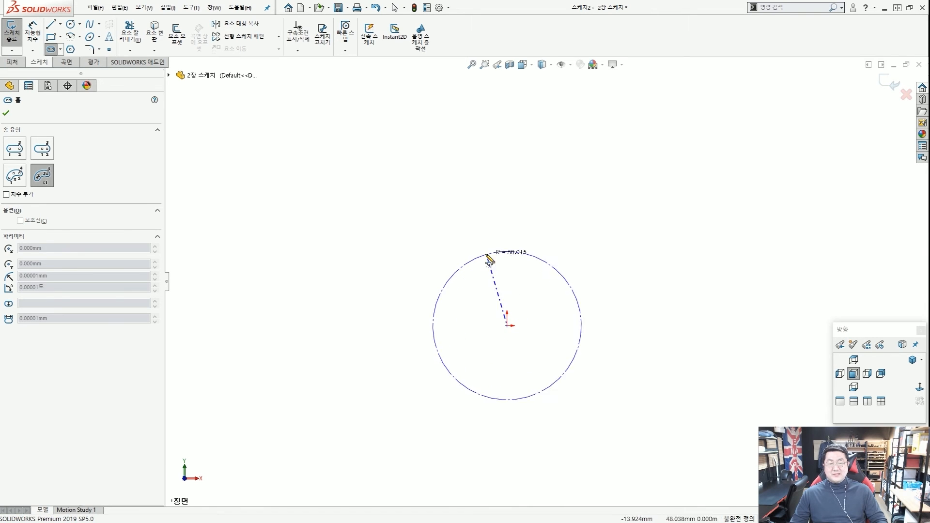
left_click(461, 222)
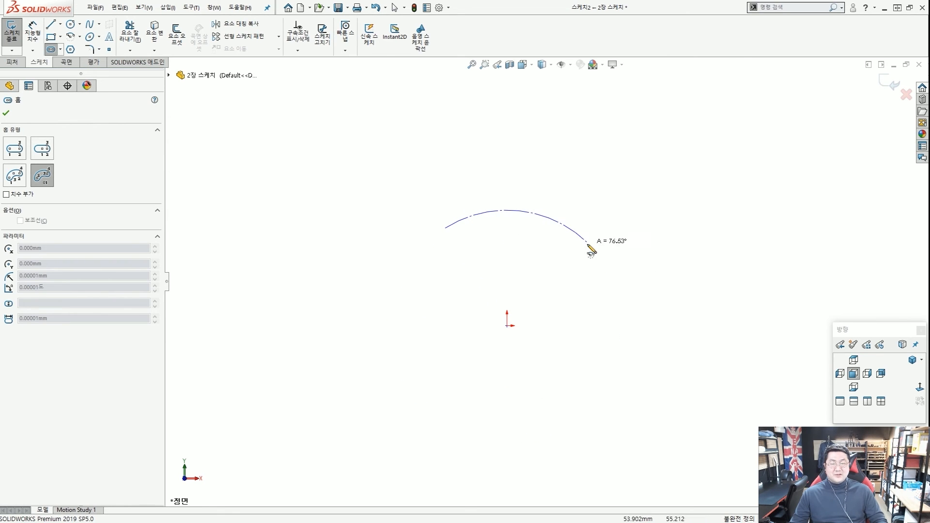
left_click(570, 233)
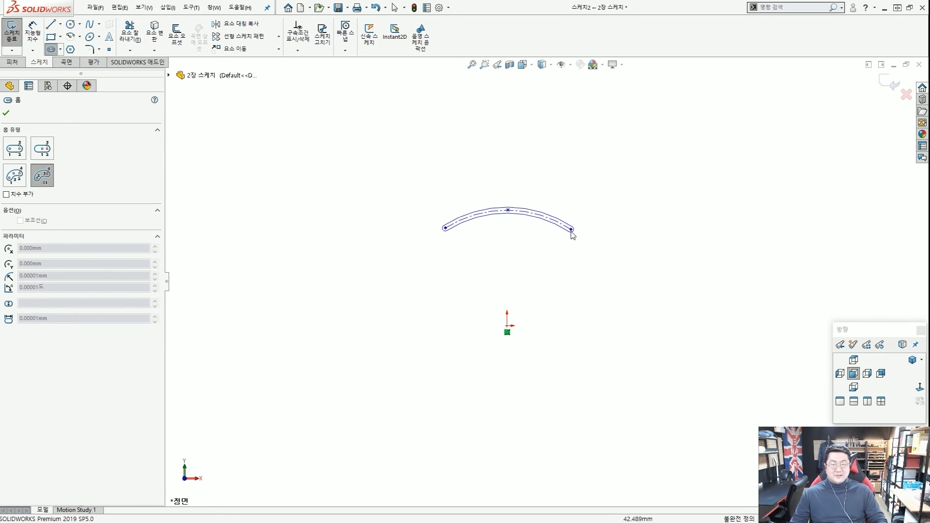
left_click(586, 200)
key("Escape")
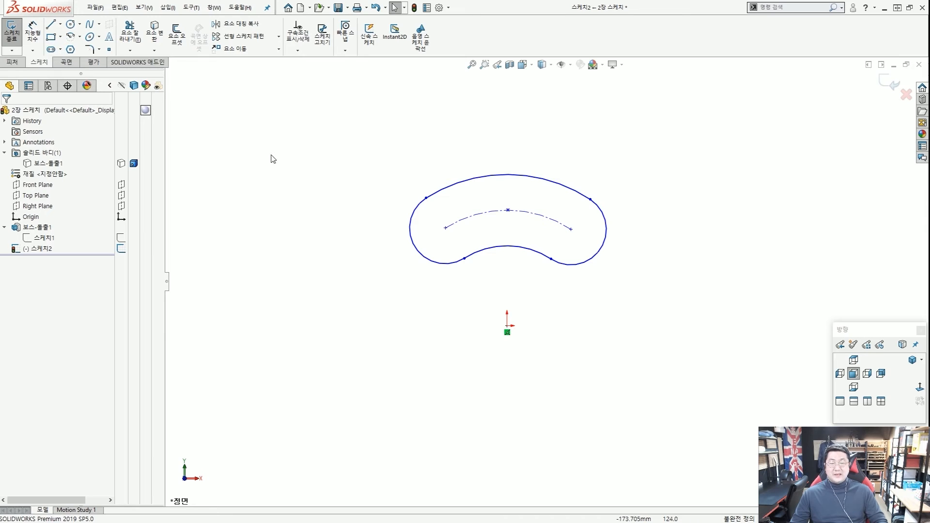
mouse_move(329, 125)
left_mouse_down()
mouse_move(604, 368)
mouse_move(688, 386)
mouse_move(671, 380)
left_mouse_up()
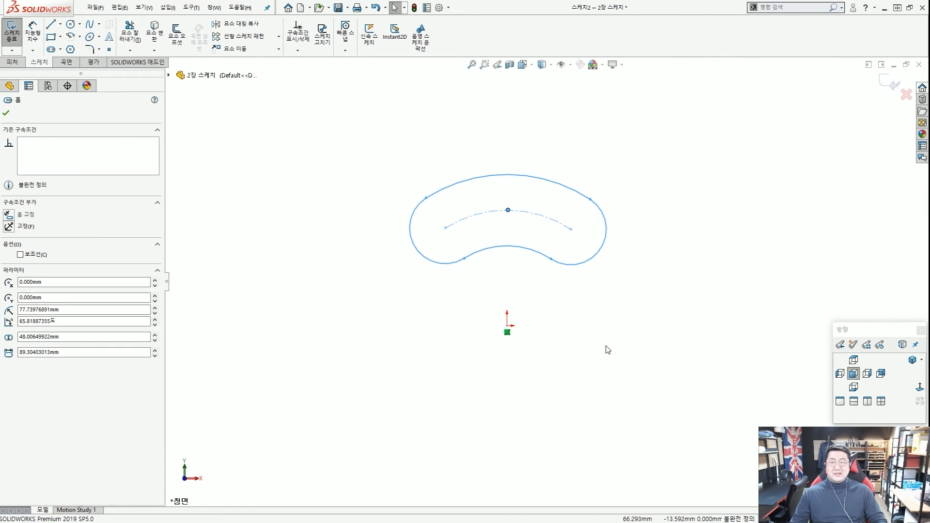
key("Delete")
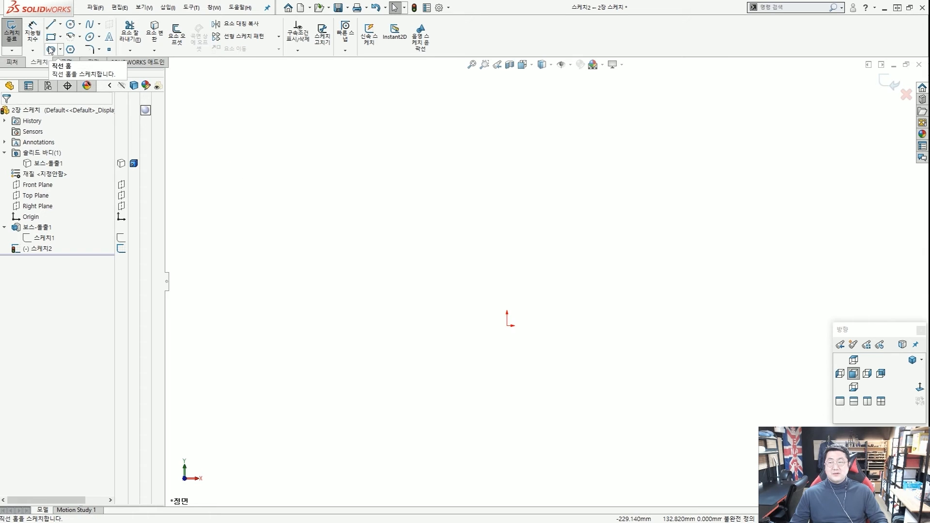
Turn on Add dimensions in the Slot options with Center to Center length dimensioning.
left_click(51, 49)
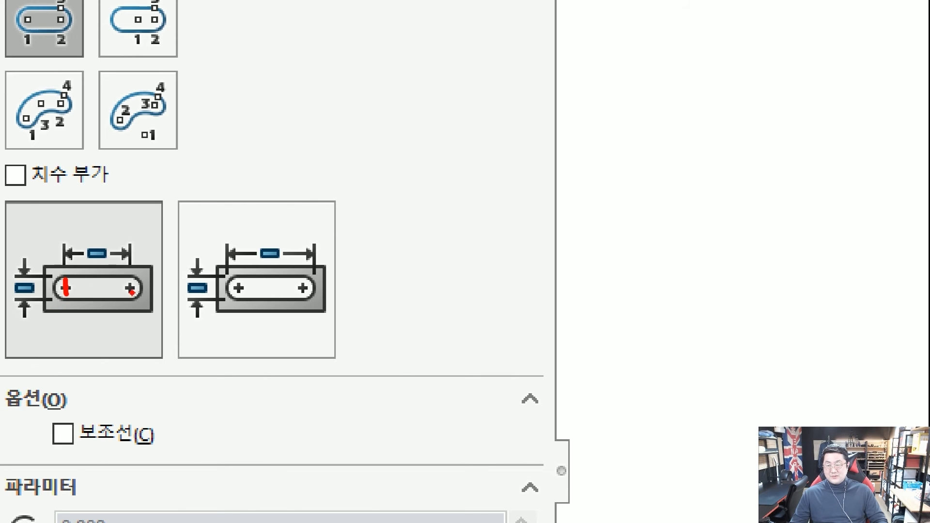
mouse_move(81, 290)
left_mouse_down()
mouse_move(131, 288)
mouse_move(78, 264)
mouse_move(144, 264)
left_mouse_up()
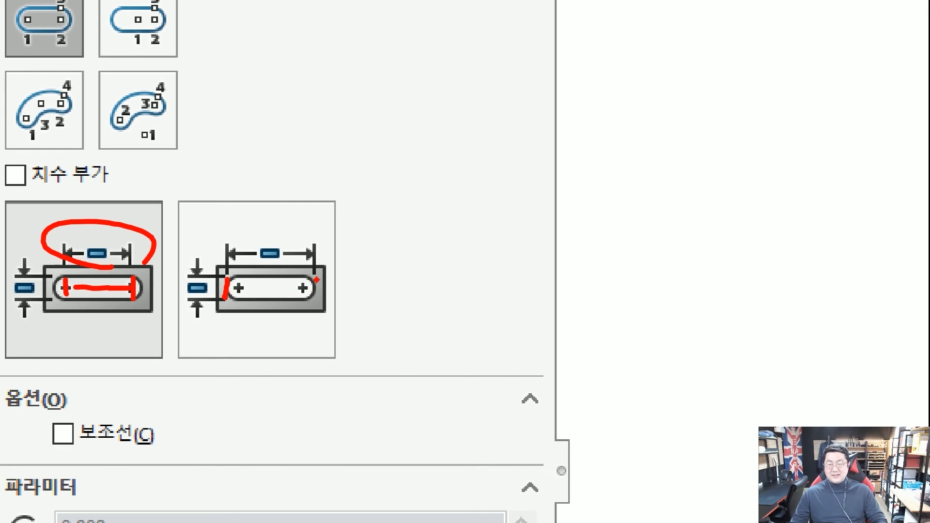
mouse_move(242, 266)
left_mouse_down()
mouse_move(318, 271)
mouse_move(298, 261)
left_mouse_up()
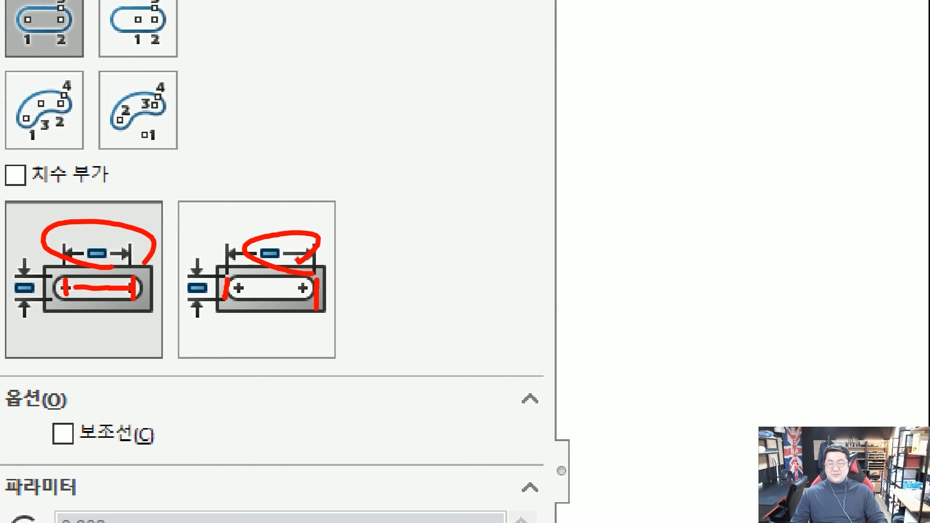
left_click(87, 230)
left_click(39, 230)
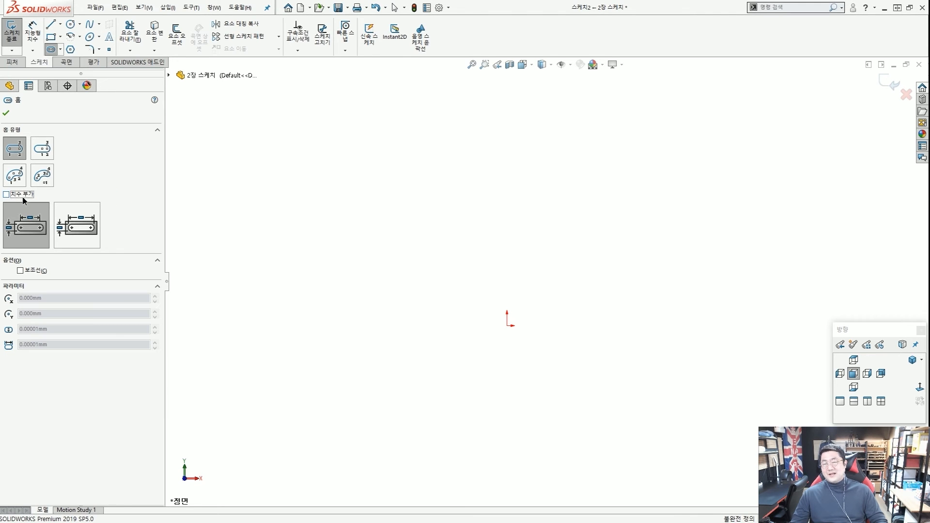
Draw a horizontal straight slot that gets automatic length and width dimensions.
left_click(340, 207)
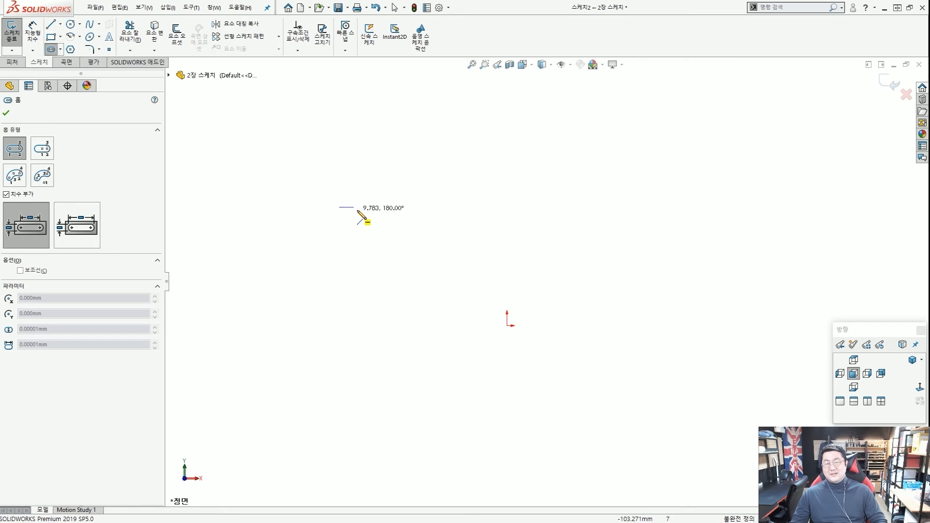
left_click(448, 207)
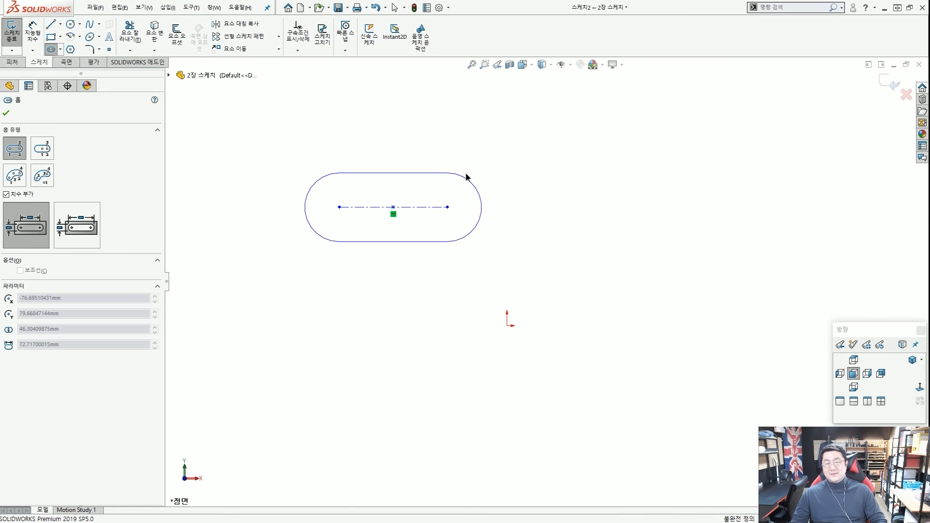
left_click(467, 178)
key("ctrl+2")
left_click_drag(406, 185, 403, 187)
left_click_drag(315, 223, 320, 231)
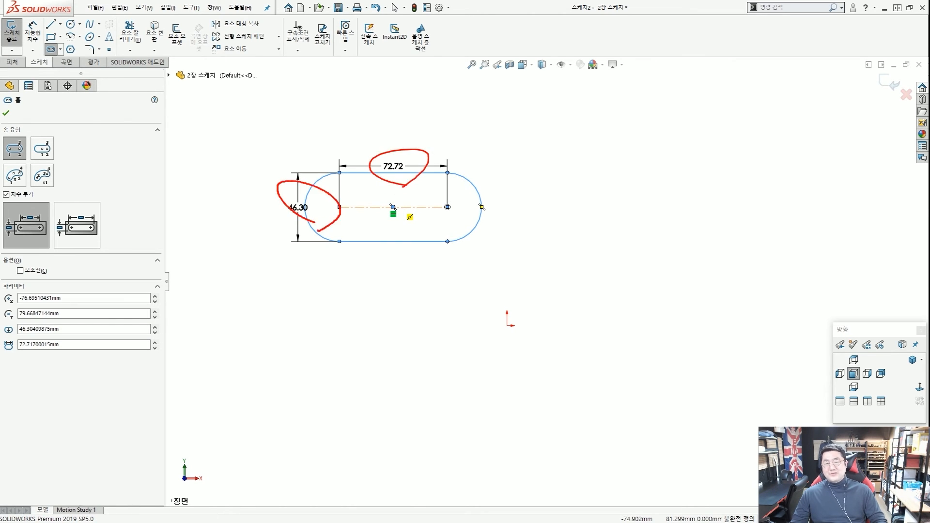
key("Escape")
key("Escape")
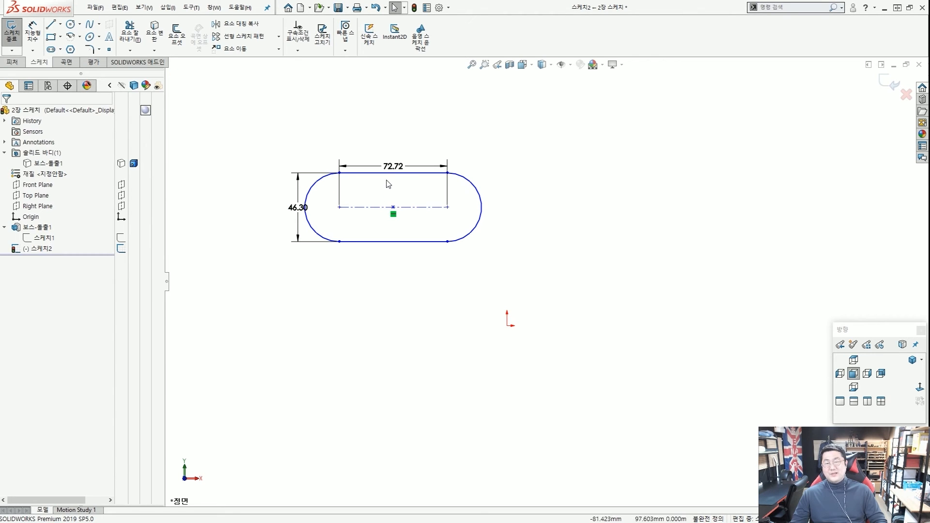
Change the slot's length dimension from 72.72 to 70 and its width from 46.30 to 45.
left_click(393, 167)
double_click(392, 166)
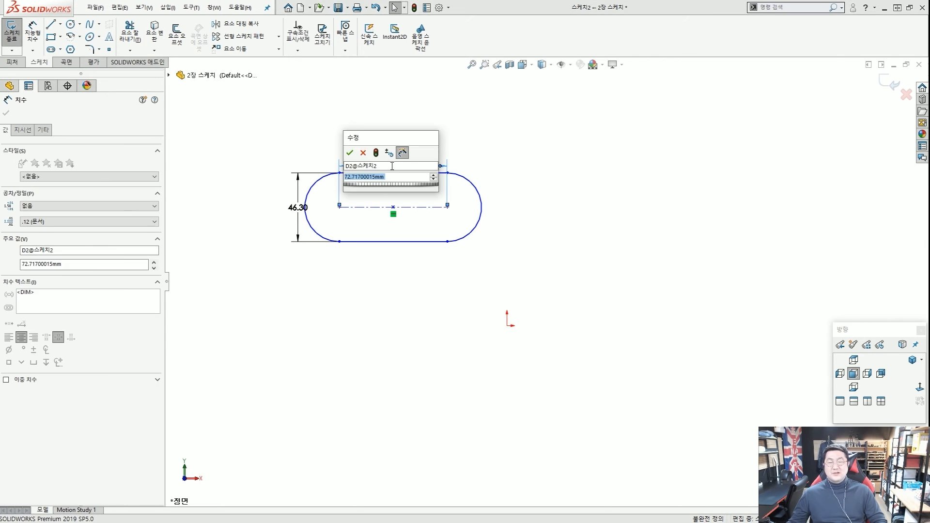
type("70")
key("Return")
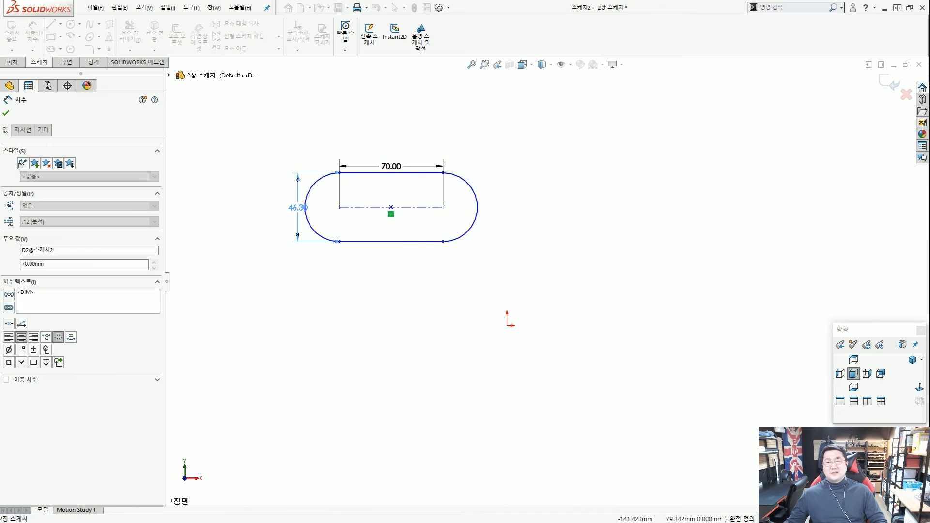
double_click(298, 208)
type("45")
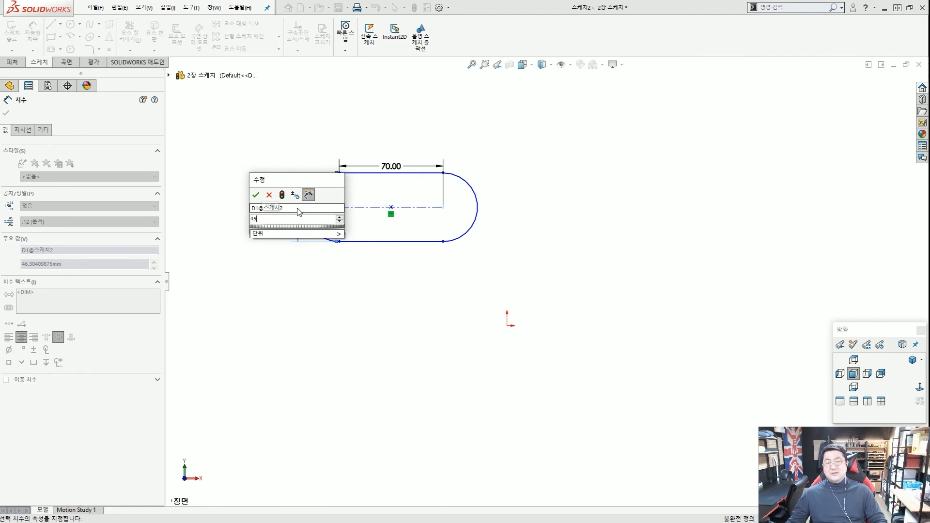
key("Return")
key("Escape")
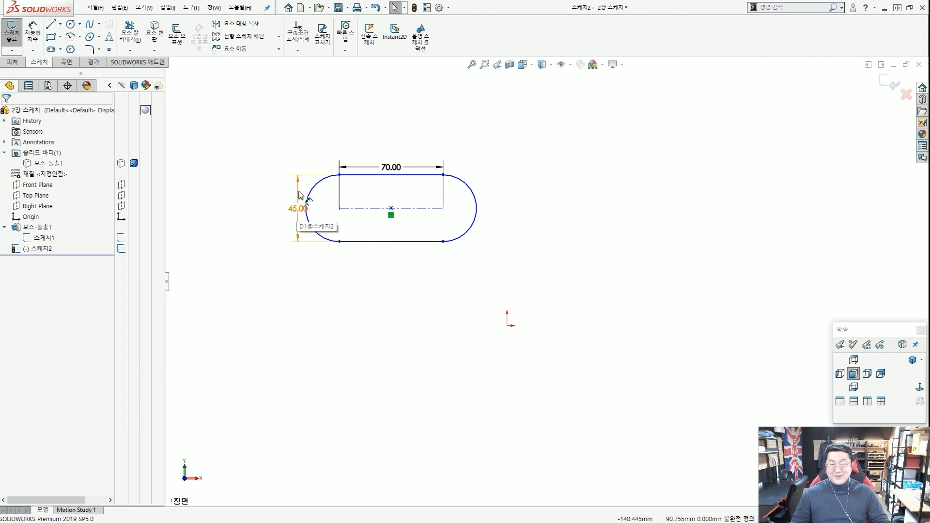
Draw a second straight slot below, dimensioned by its overall length.
left_click(49, 51)
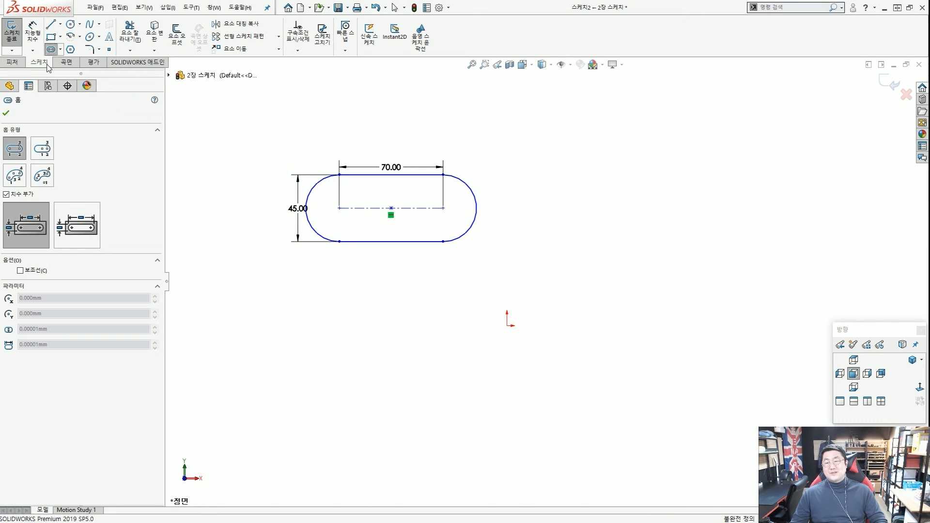
left_click(85, 231)
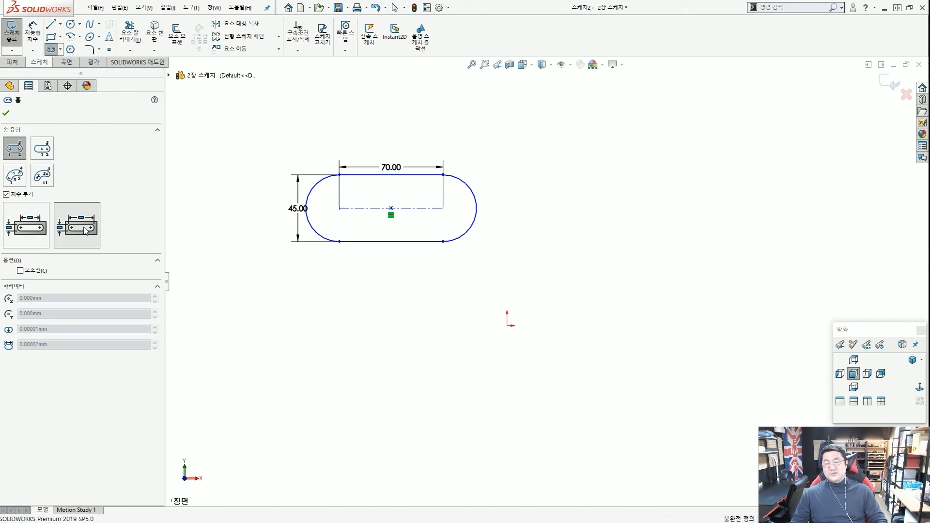
left_click(311, 320)
left_click(392, 319)
left_click(414, 305)
key("Escape")
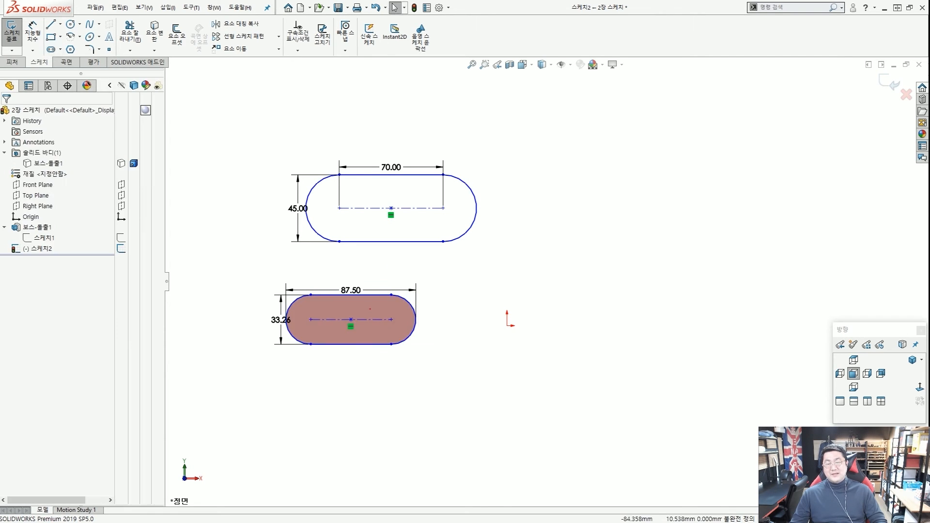
Select every sketch entity and delete it all, leaving the sketch empty.
left_click_drag(232, 281, 231, 346)
left_click_drag(525, 280, 520, 361)
left_click_drag(342, 271, 398, 283)
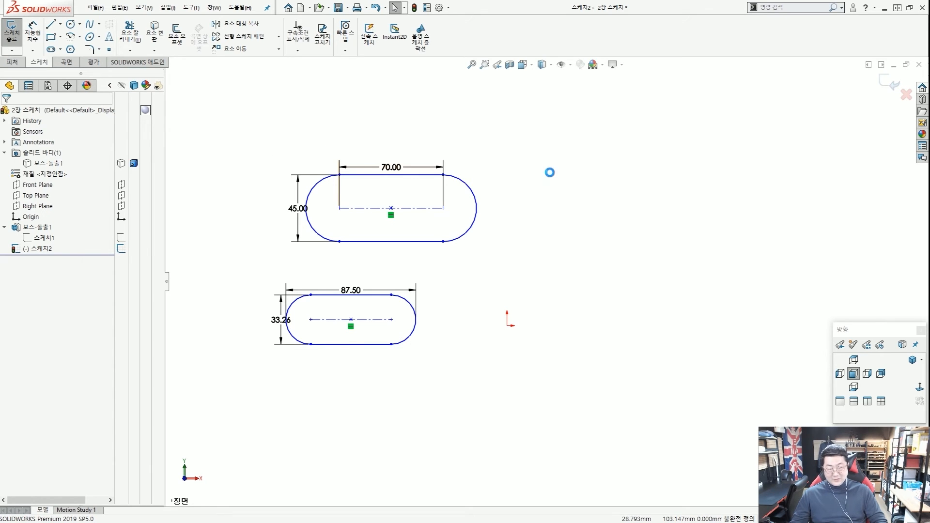
key("ctrl+a")
key("Delete")
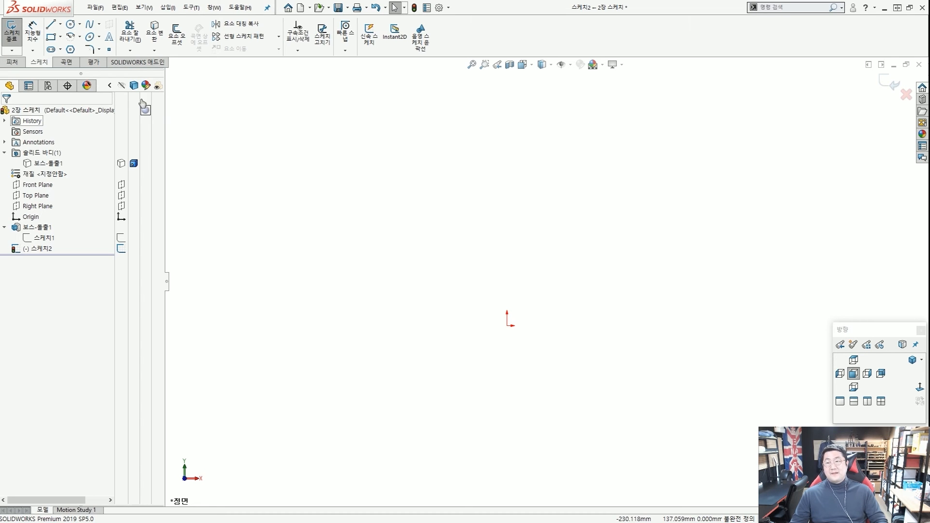
Draw a circle centred on the origin with the Circle tool.
left_click(74, 28)
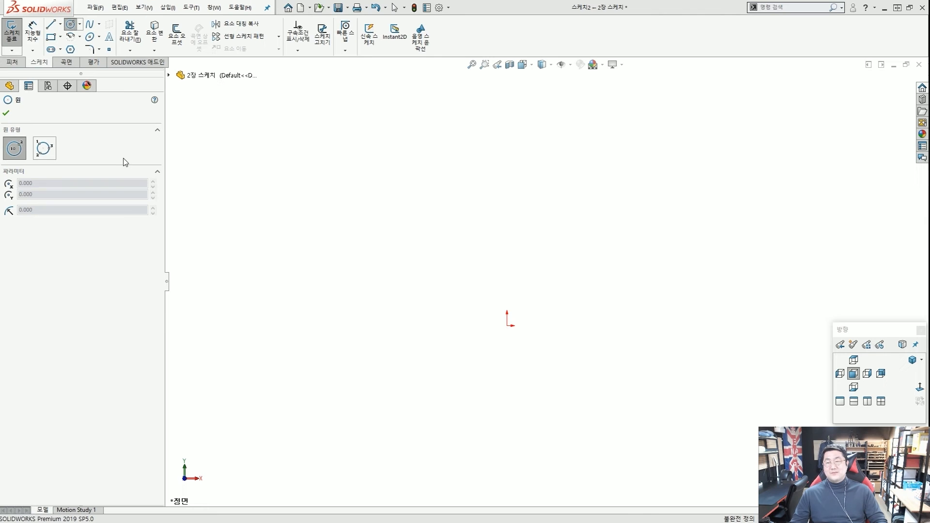
left_click(390, 176)
key("Escape")
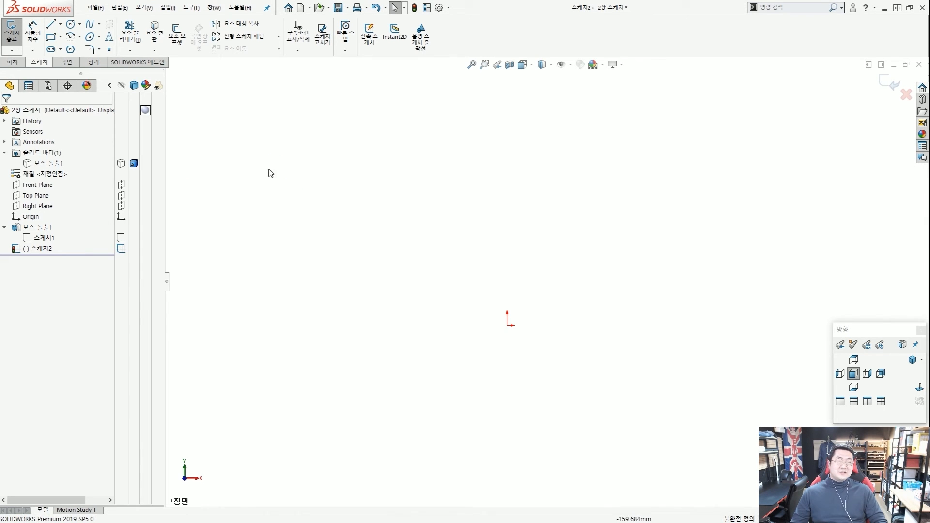
left_click(71, 24)
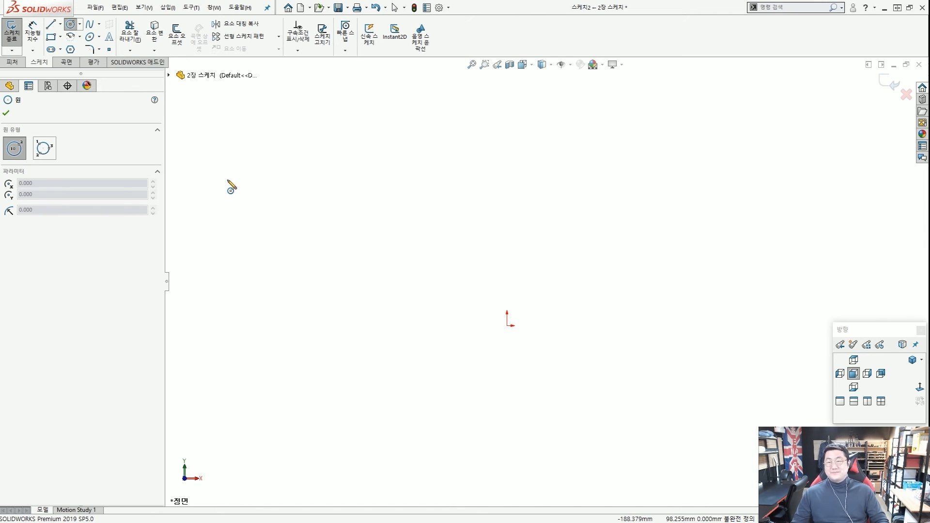
left_click(507, 326)
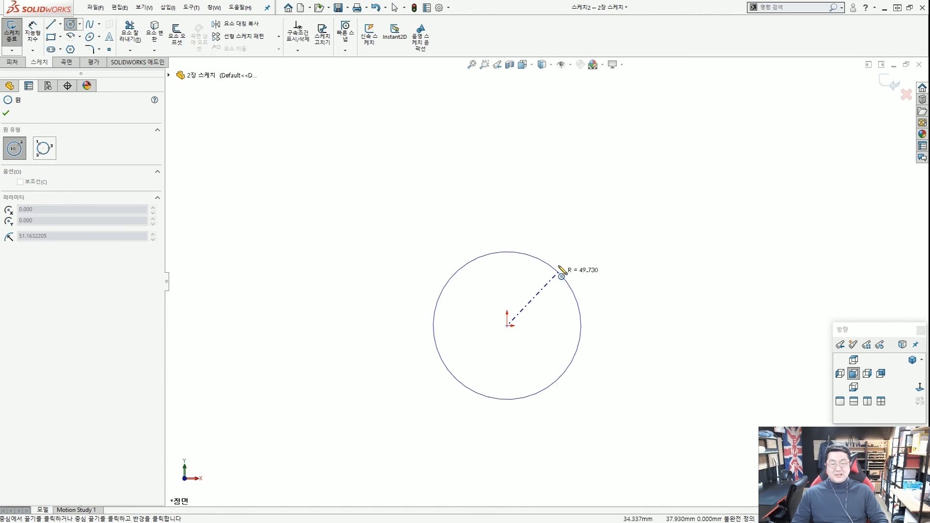
left_click(556, 237)
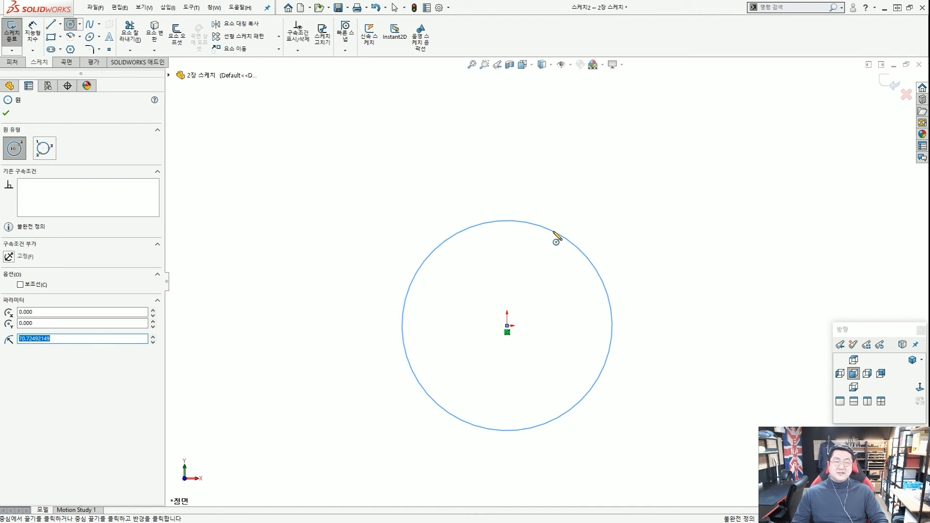
key("Escape")
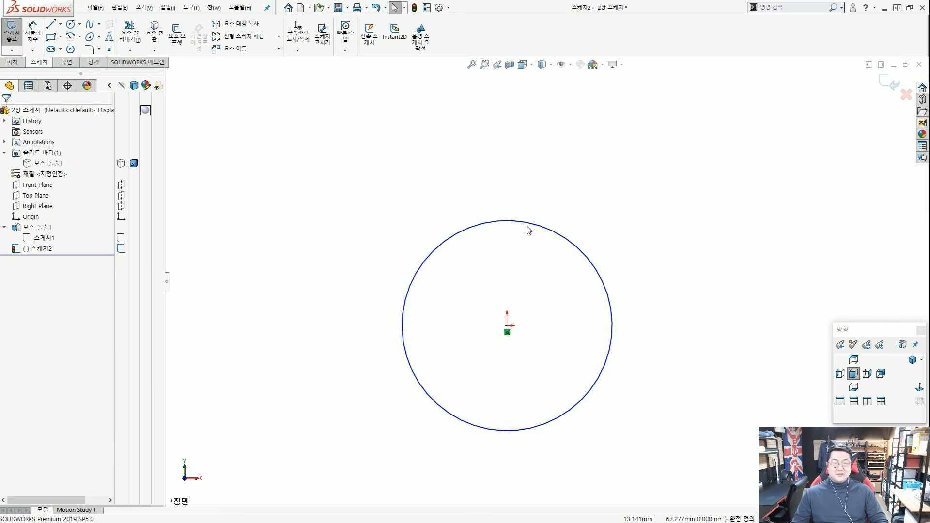
Resize the circle smaller by dragging its edge.
mouse_move(530, 234)
left_mouse_down()
mouse_move(550, 210)
mouse_move(529, 244)
mouse_move(533, 257)
left_mouse_up()
key("Escape")
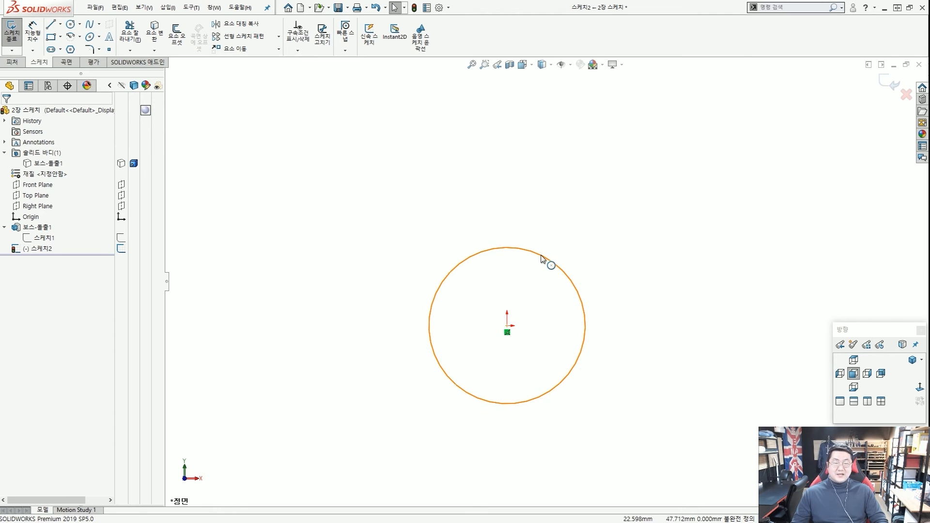
left_click_drag(546, 259, 551, 281)
key("Escape")
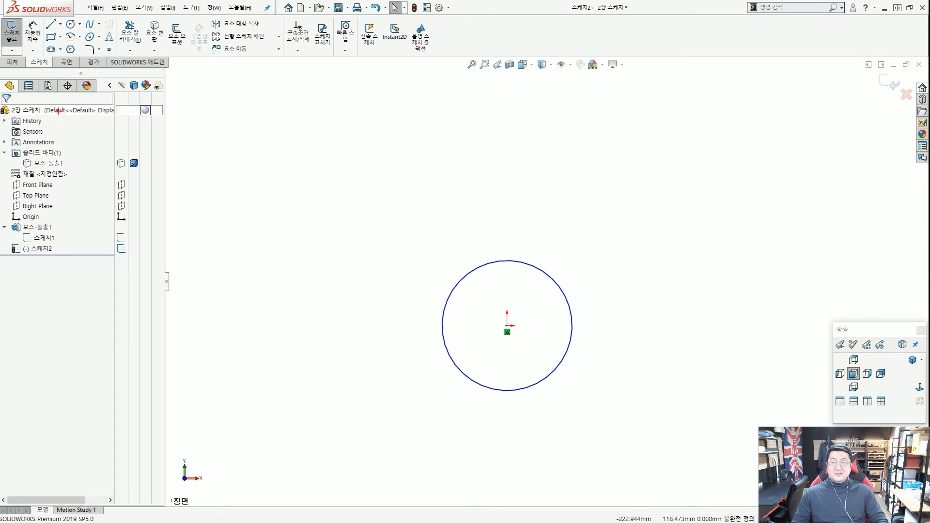
left_click_drag(22, 16, 40, 51, "ctrl")
left_click_drag(80, 97, 44, 57, "ctrl+shift")
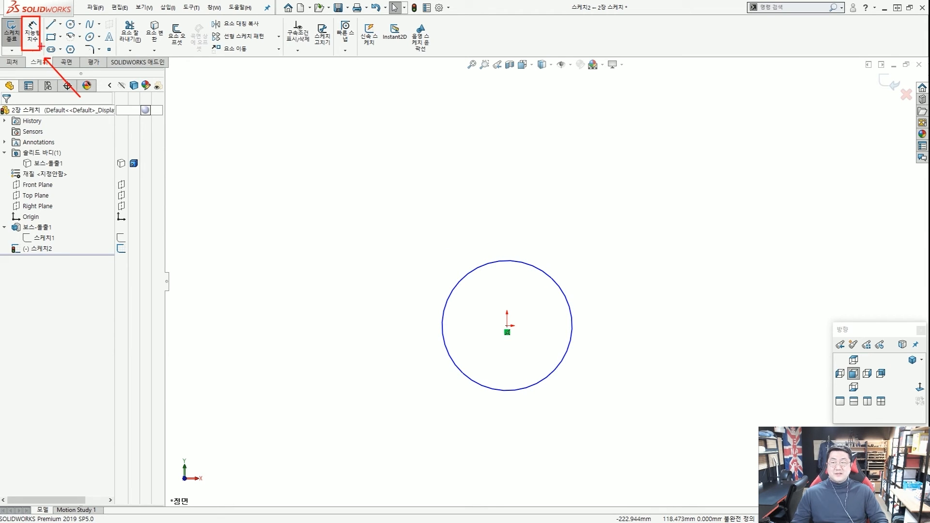
Pick the circle with Smart Dimension and place its diameter dimension beside it.
key("Escape")
left_click(33, 37)
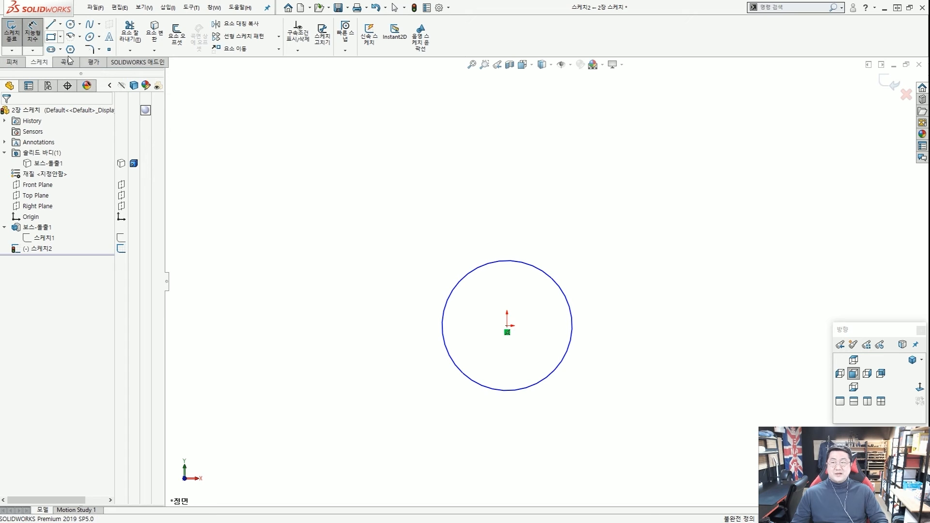
left_click(526, 265)
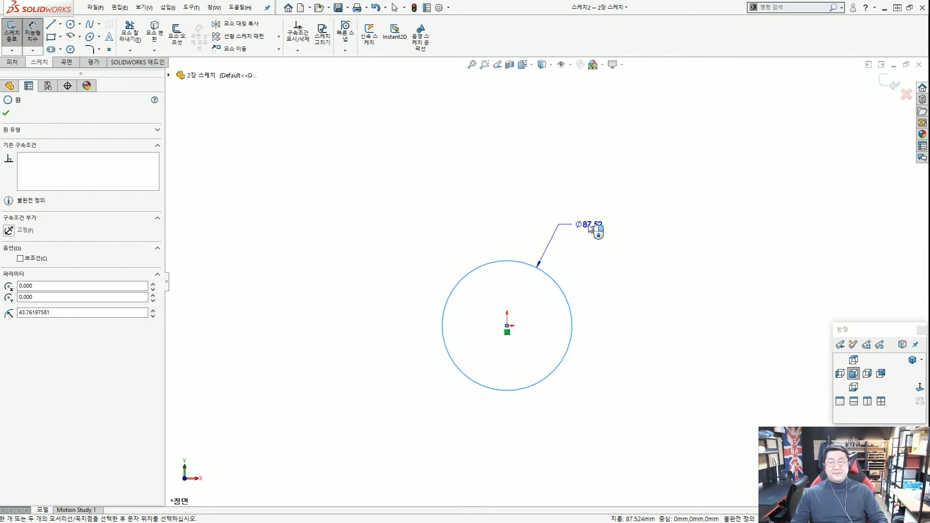
left_click(591, 228)
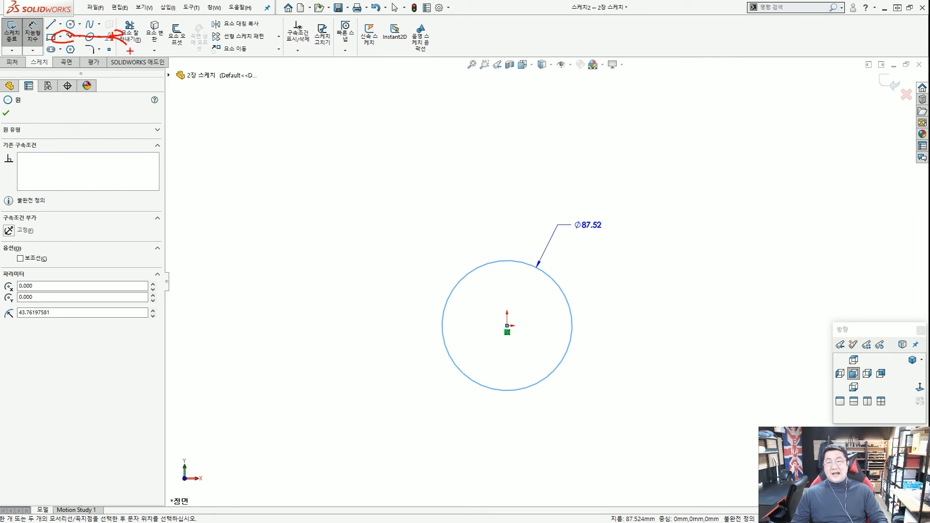
Set the circle's diameter to 80 mm, fully defining the sketch.
key("Escape")
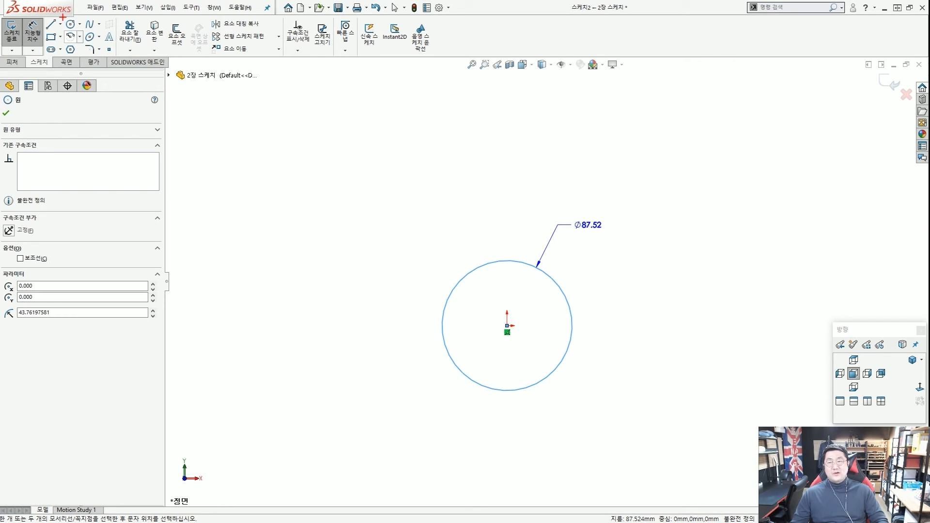
left_click_drag(62, 17, 80, 28)
mouse_move(584, 244)
left_mouse_down()
mouse_move(626, 215)
mouse_move(604, 244)
left_mouse_up()
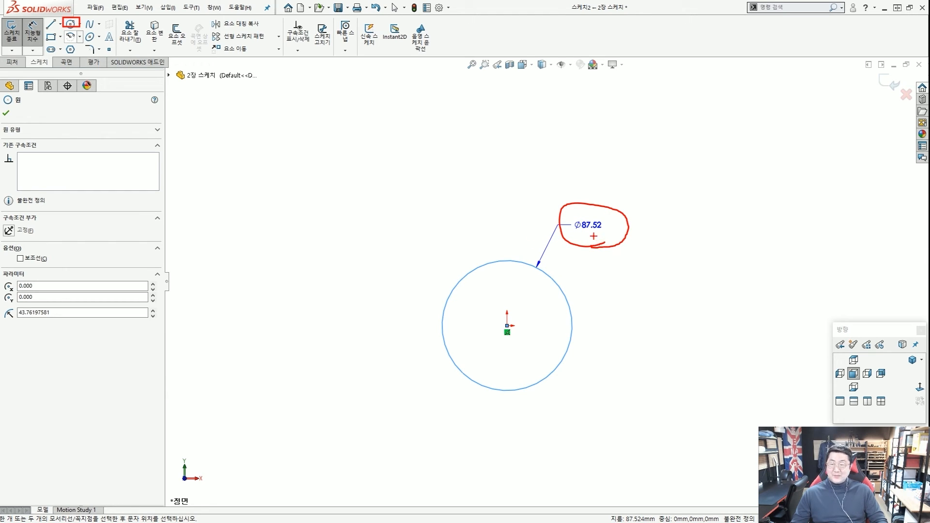
left_click(601, 236)
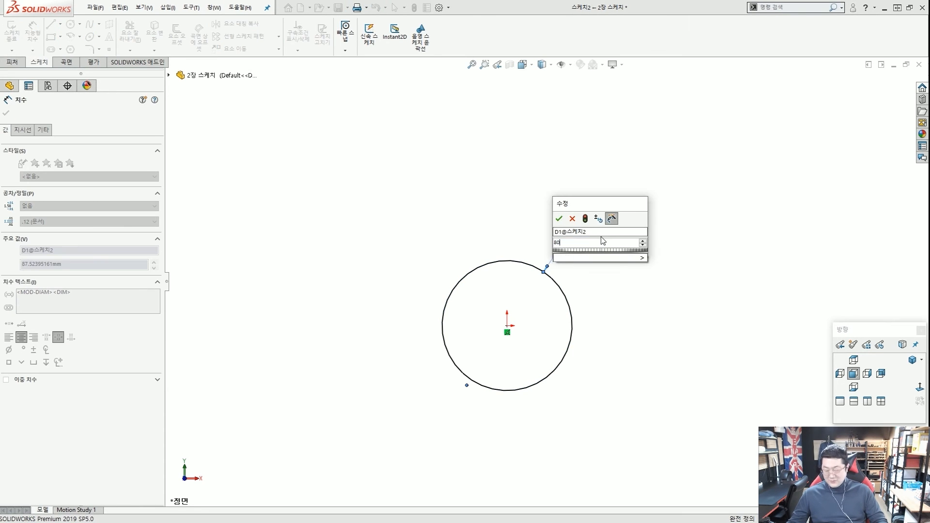
key("Return")
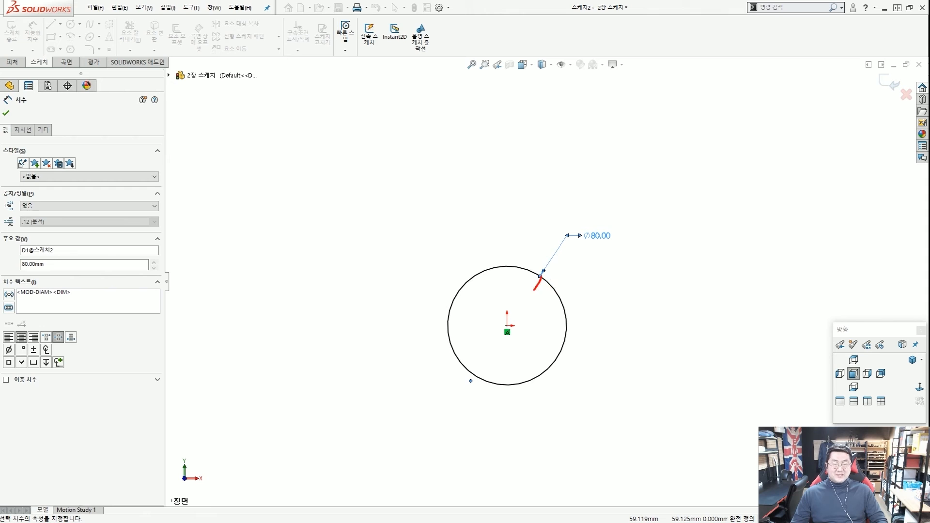
mouse_move(535, 289)
left_mouse_down()
mouse_move(483, 375)
mouse_move(498, 360)
left_mouse_up()
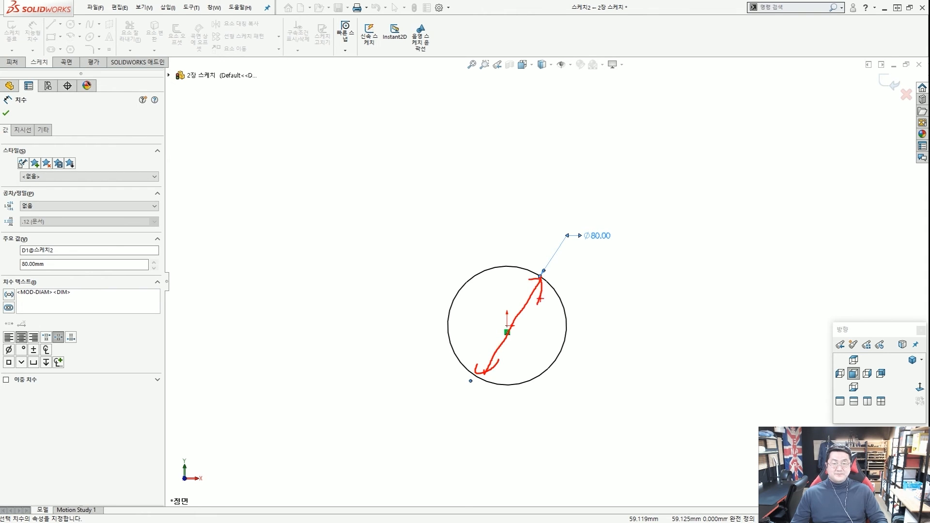
key("Escape")
left_click(406, 213)
key("Escape")
scroll(516, 337, "down", 2)
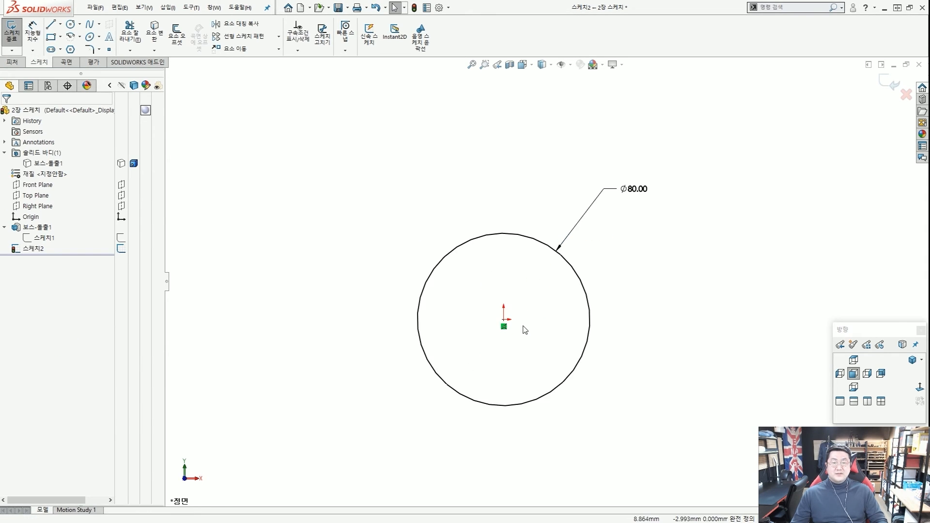
scroll(523, 324, "down", 1)
Move the Ø80.00 diameter label nearer the circle and zoom out slightly.
scroll(519, 307, "up", 1)
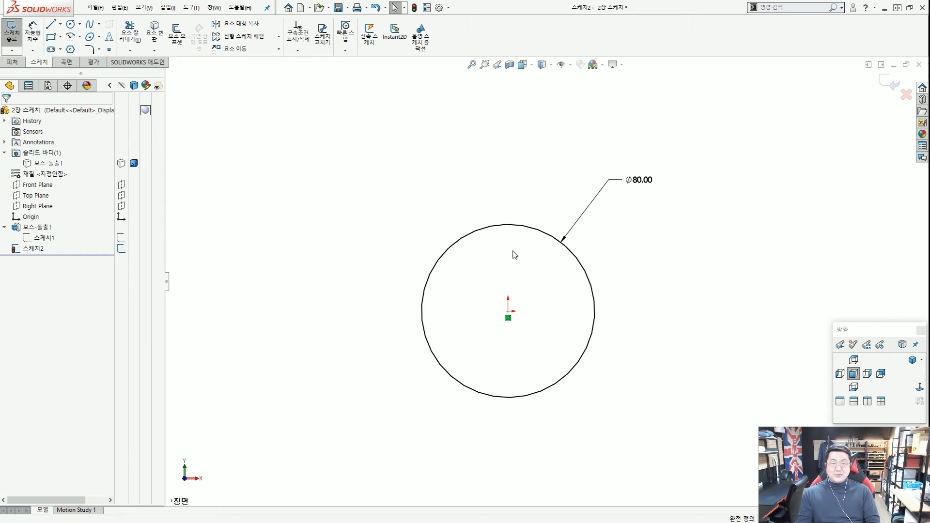
left_click_drag(634, 183, 601, 196)
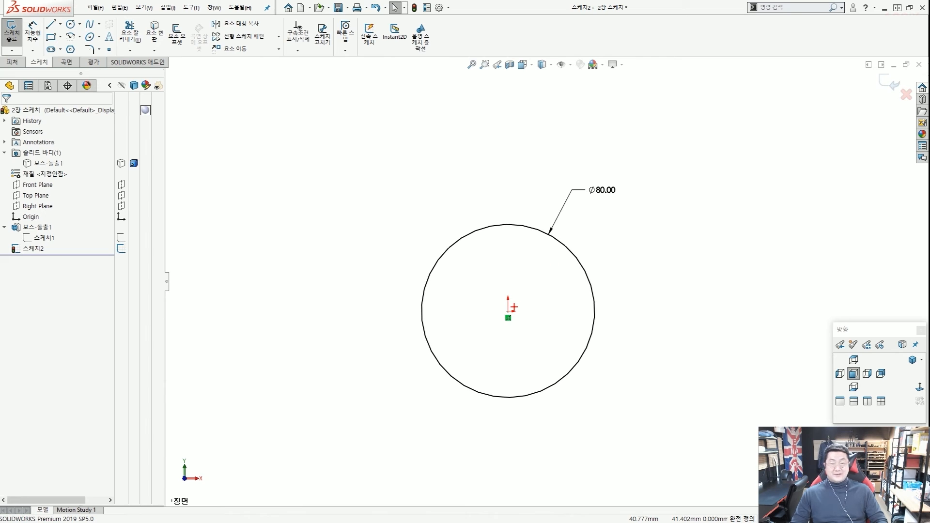
mouse_move(547, 239)
left_mouse_down()
mouse_move(460, 373)
mouse_move(542, 275)
left_mouse_up()
key("Escape")
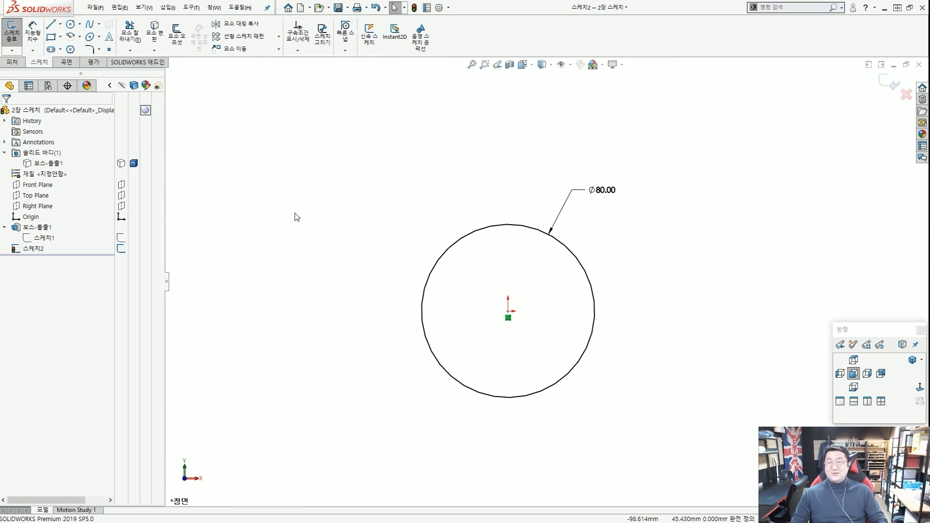
scroll(295, 216, "up", 1)
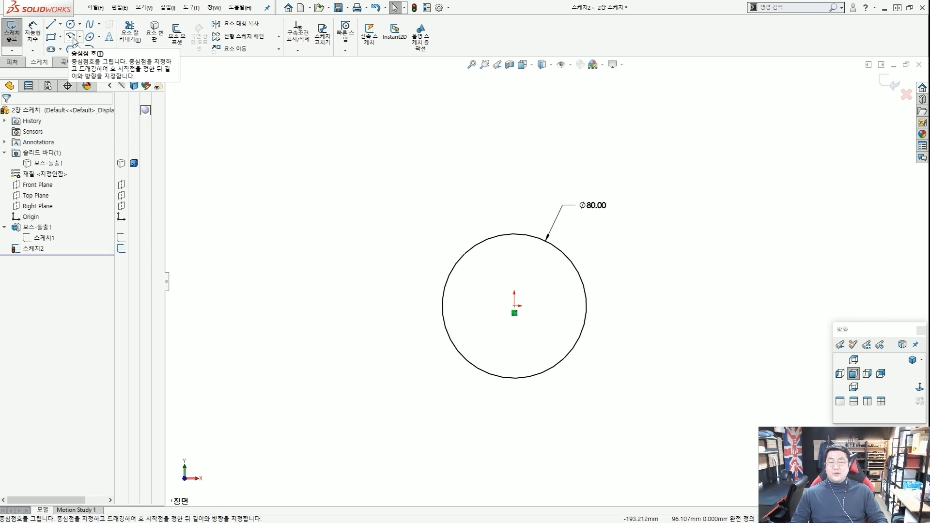
Draw a centre-point arc centred on the origin above the circle.
left_click(71, 38)
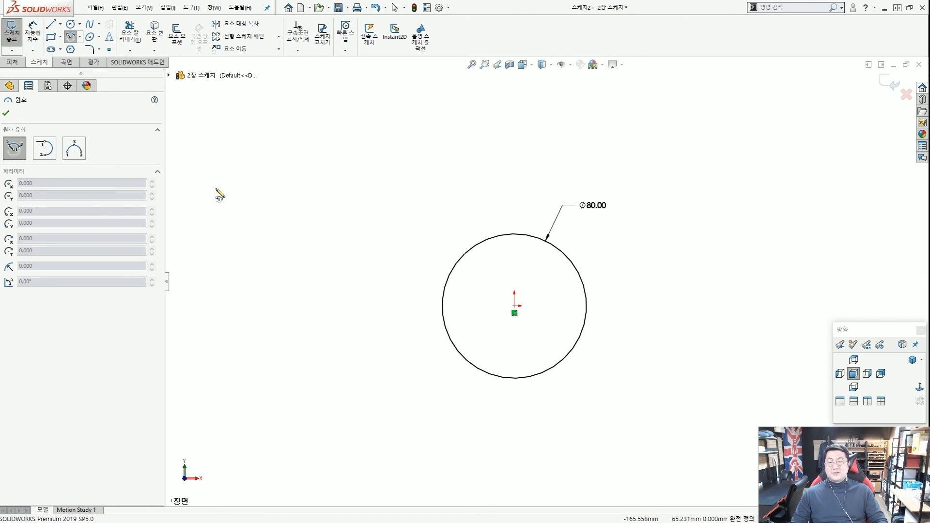
left_click(515, 307)
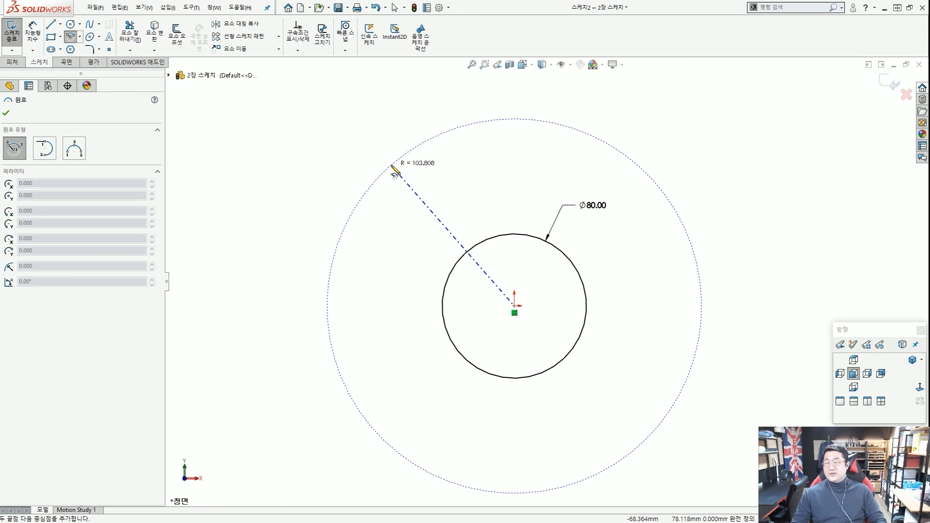
left_click(392, 166)
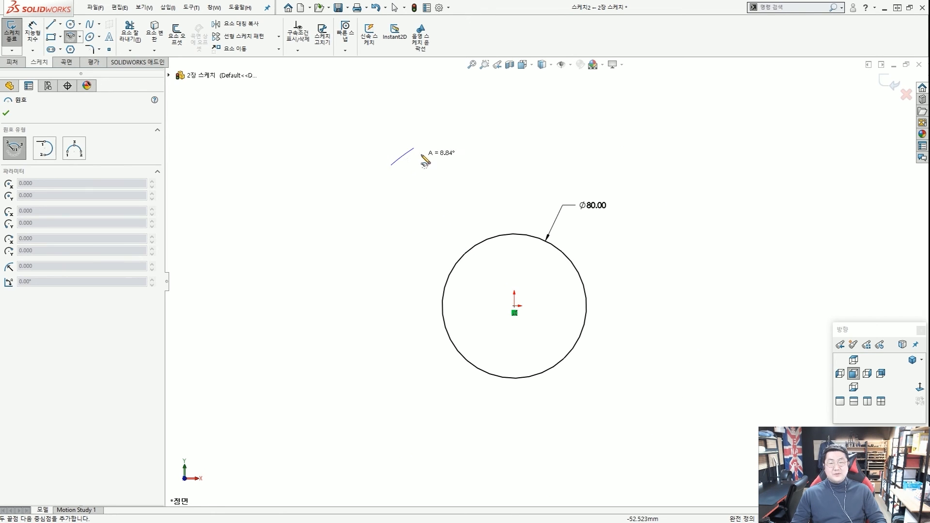
left_click(654, 181)
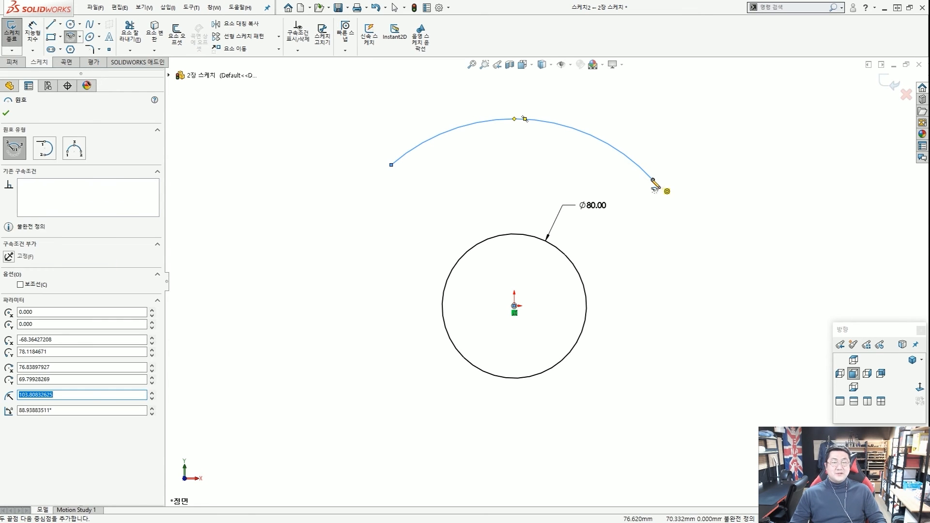
key("Escape")
Drag the arc upward, then box-select the arc, circle and dimension and delete them.
left_click_drag(536, 320, 524, 311)
key("Escape")
mouse_move(507, 120)
left_mouse_down()
mouse_move(507, 157)
mouse_move(510, 108)
left_mouse_up()
key("Escape")
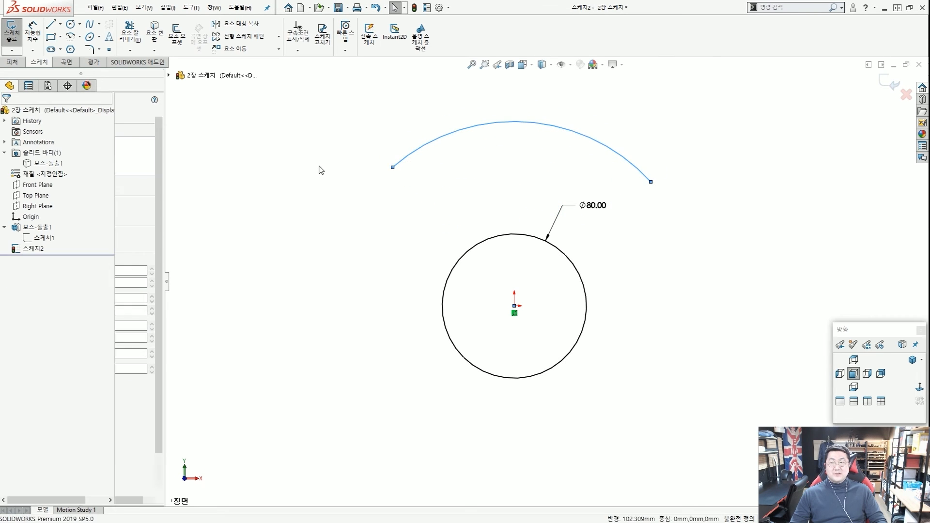
left_click_drag(709, 409, 332, 98)
key("Delete")
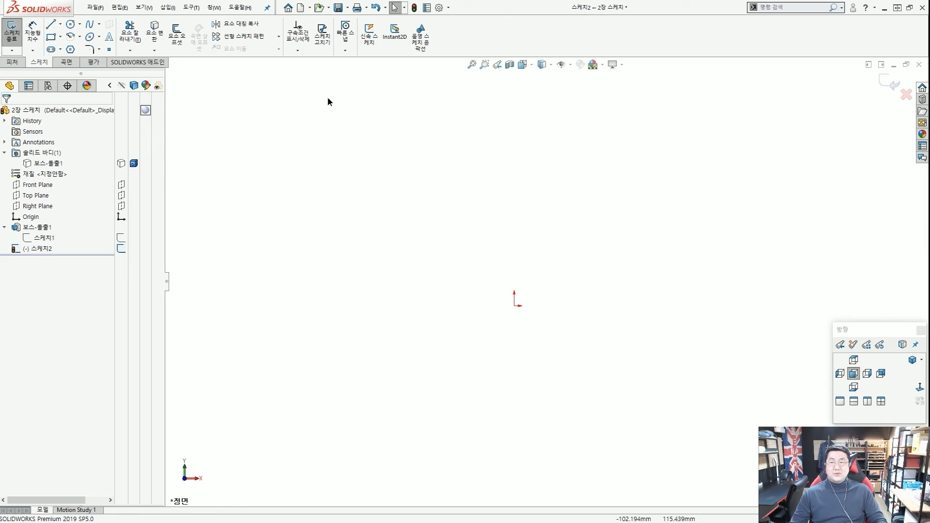
left_click(71, 37)
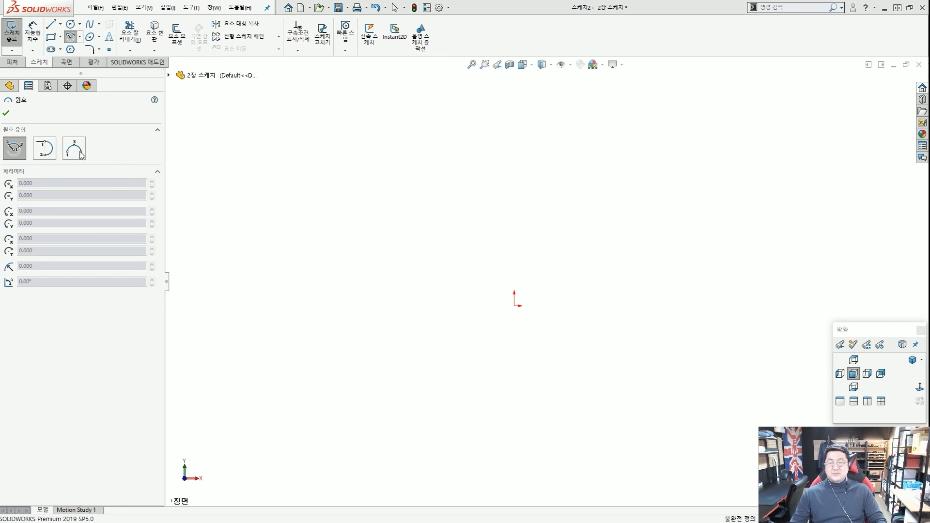
left_click(75, 149)
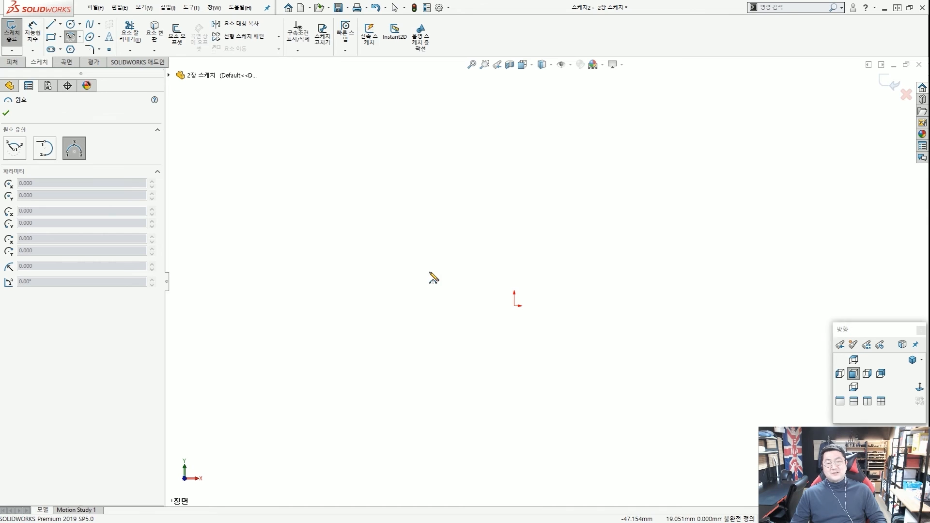
left_click(430, 271)
left_click(591, 251)
left_click(516, 214)
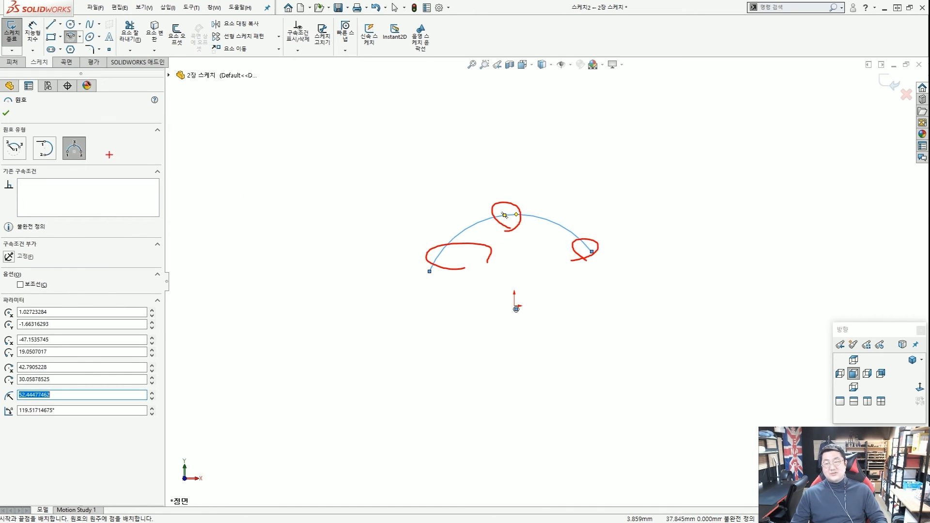
key("Escape")
left_click_drag(596, 322, 384, 176)
left_click(384, 177)
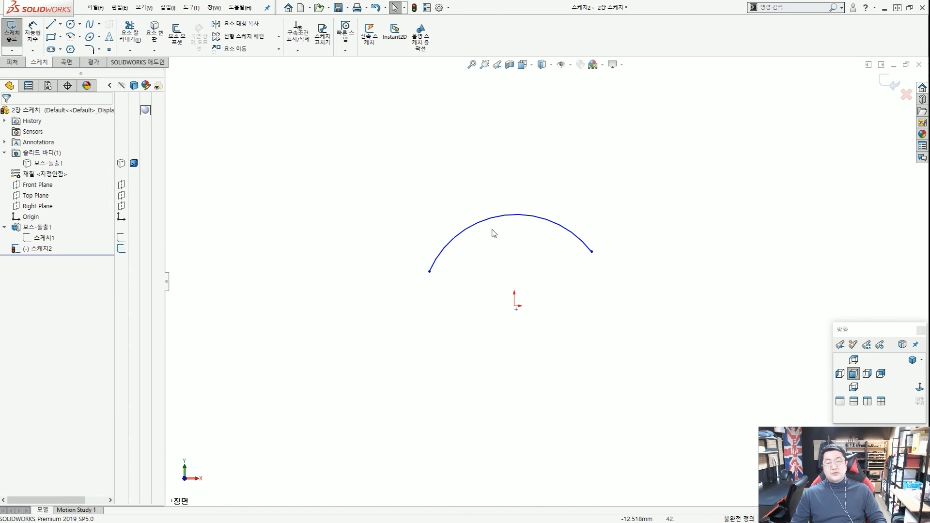
left_click_drag(505, 234, 461, 201)
key("Delete")
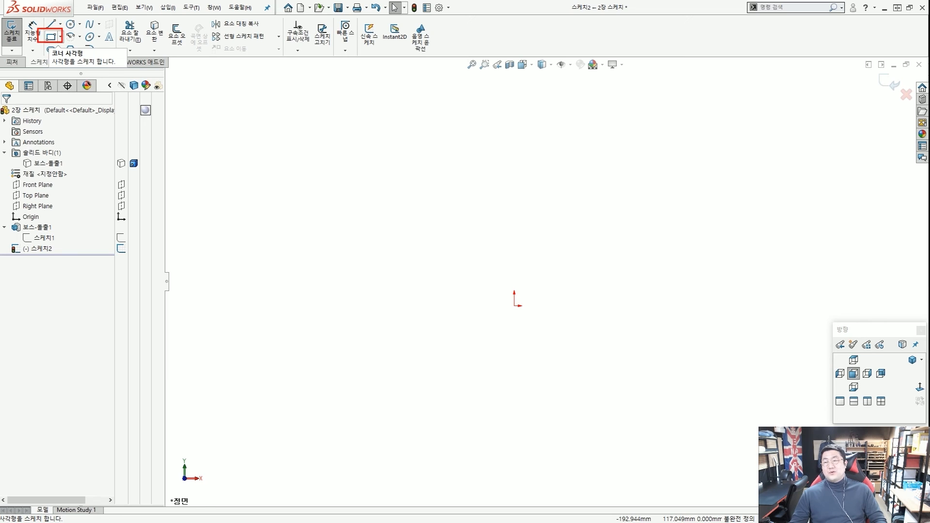
Draw a corner rectangle with construction lines, its lower-left corner on the origin.
left_click(51, 38)
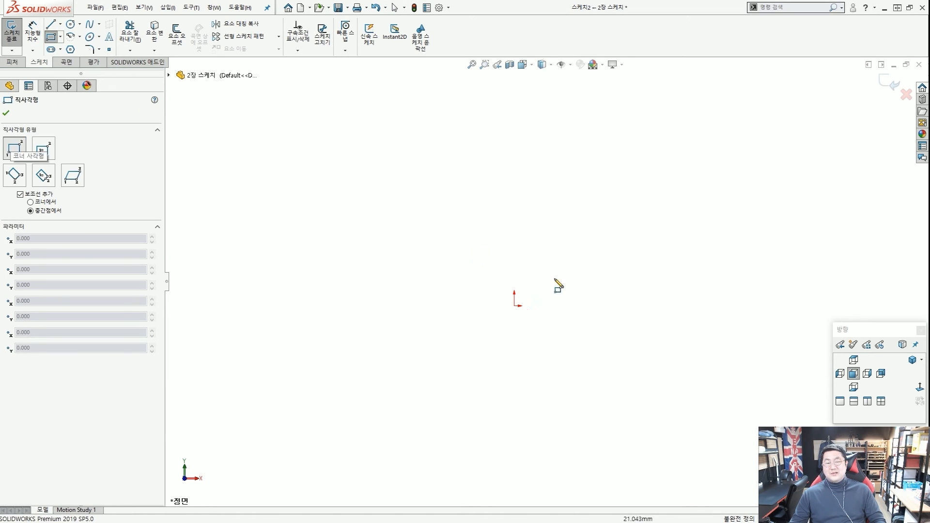
mouse_move(514, 306)
left_mouse_down()
mouse_move(665, 239)
mouse_move(682, 203)
left_mouse_up()
key("Escape")
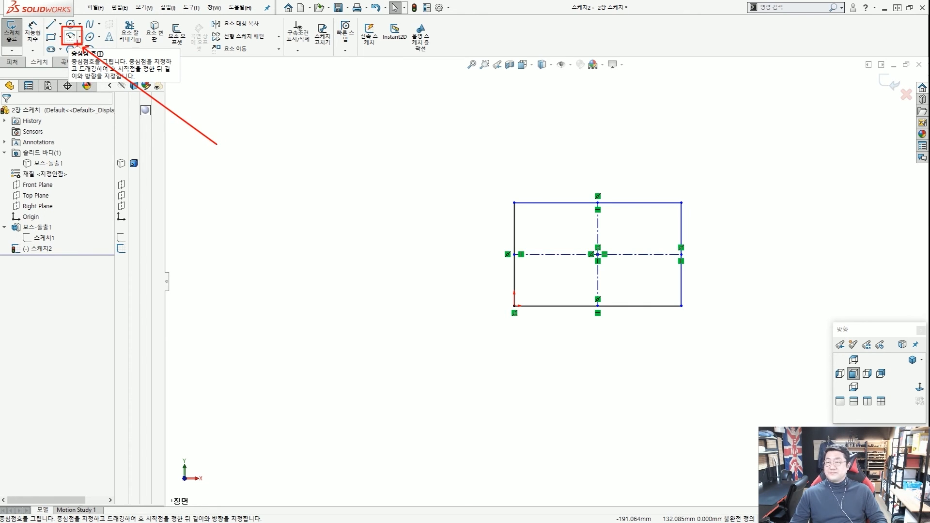
Add a tangent arc from the rectangle's top-right to bottom-right corner.
left_click(71, 36)
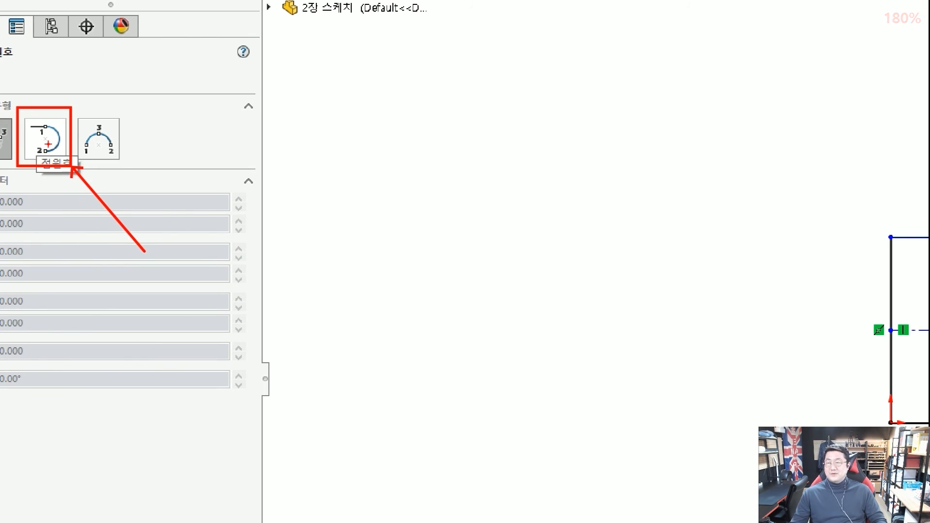
left_click(46, 141)
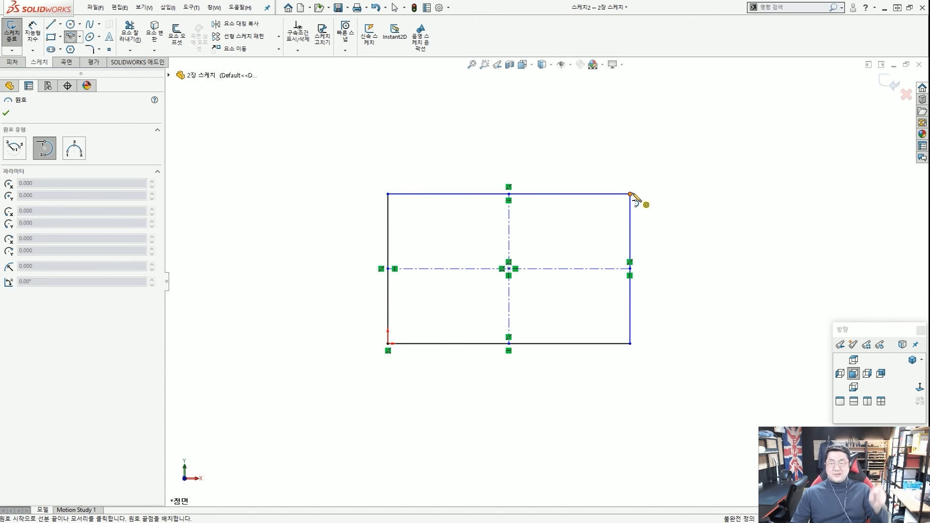
left_click(629, 194)
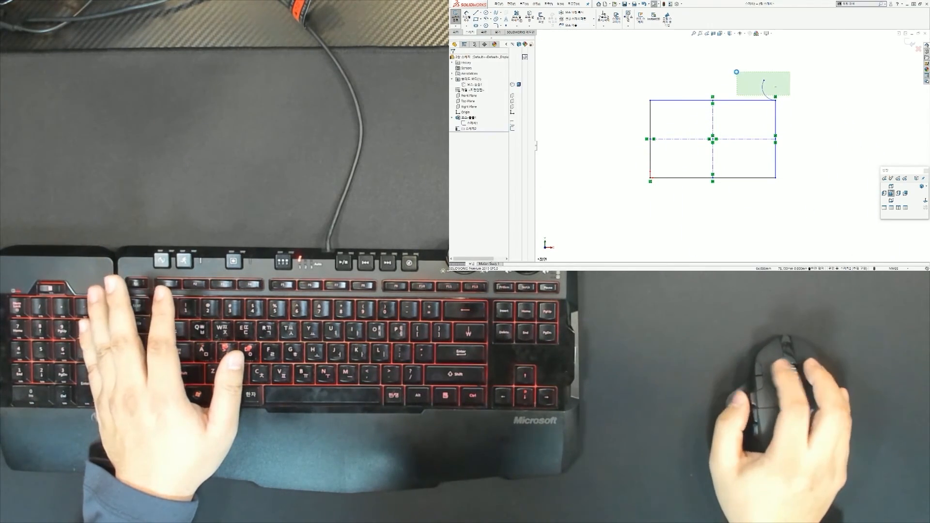
left_click(764, 80)
key("ctrl+z")
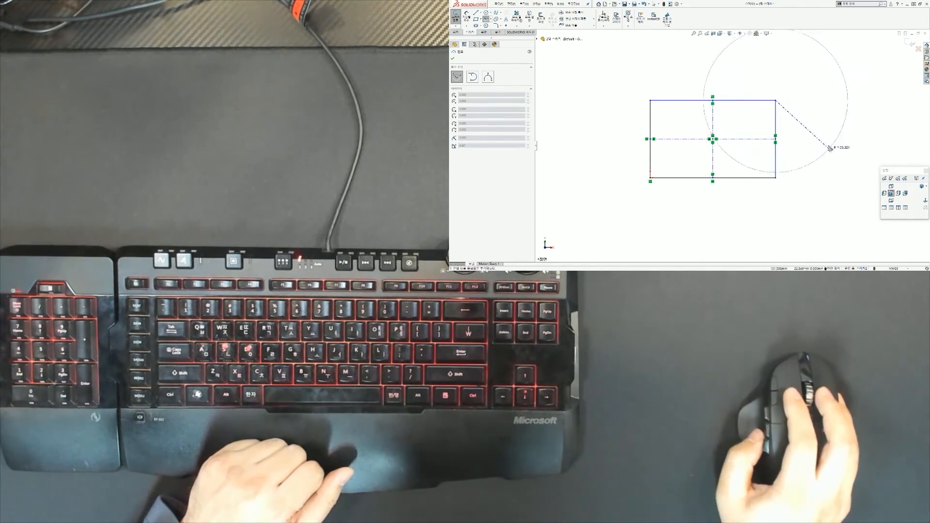
key("Escape")
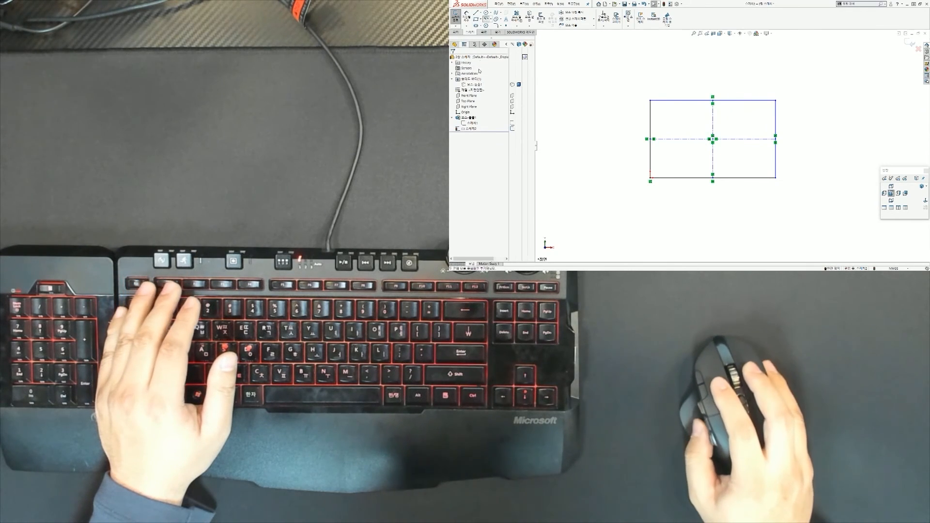
left_click(486, 18)
left_click(476, 79)
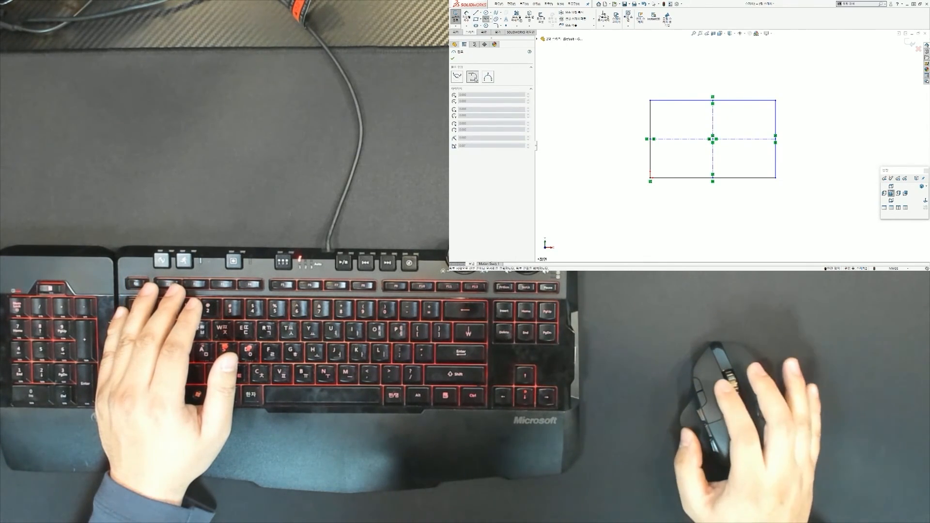
left_click(775, 100)
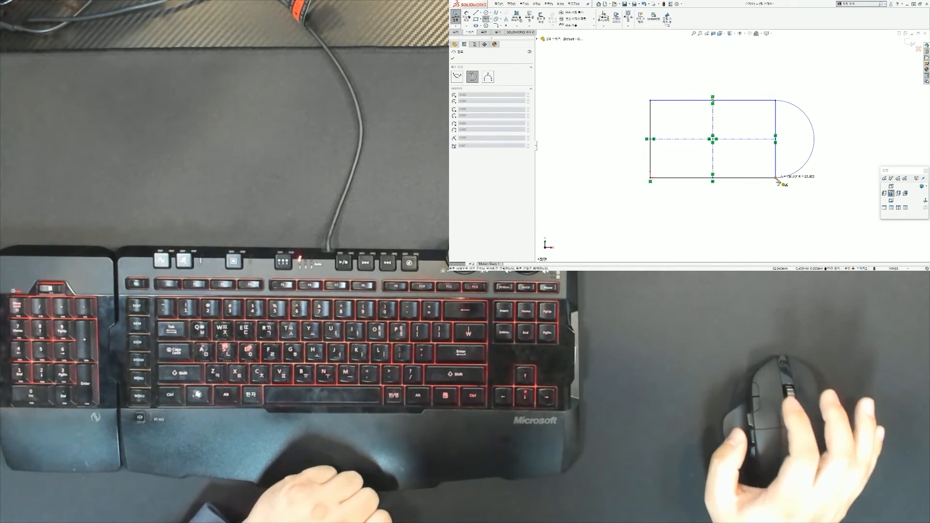
left_click(776, 177)
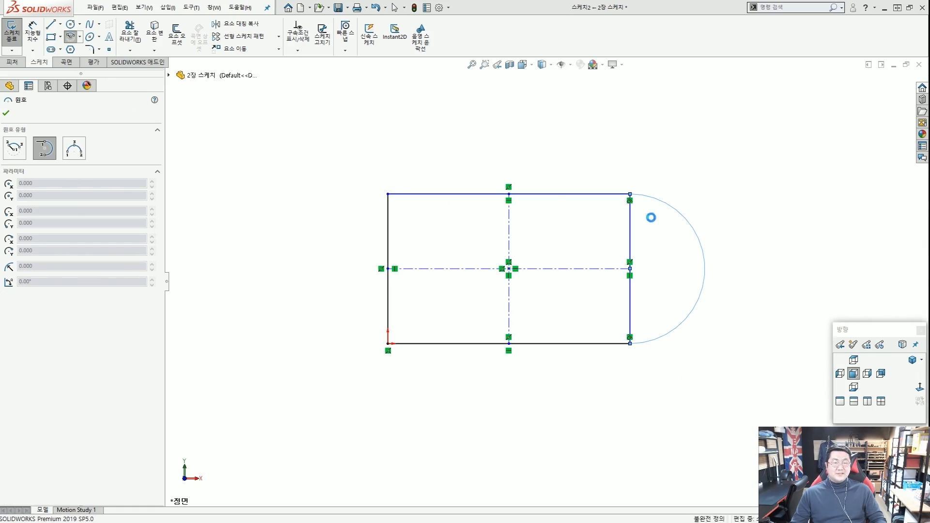
key("Escape")
Zoom and pan around to review the rectangle with its semicircular end.
scroll(644, 215, "down", 3)
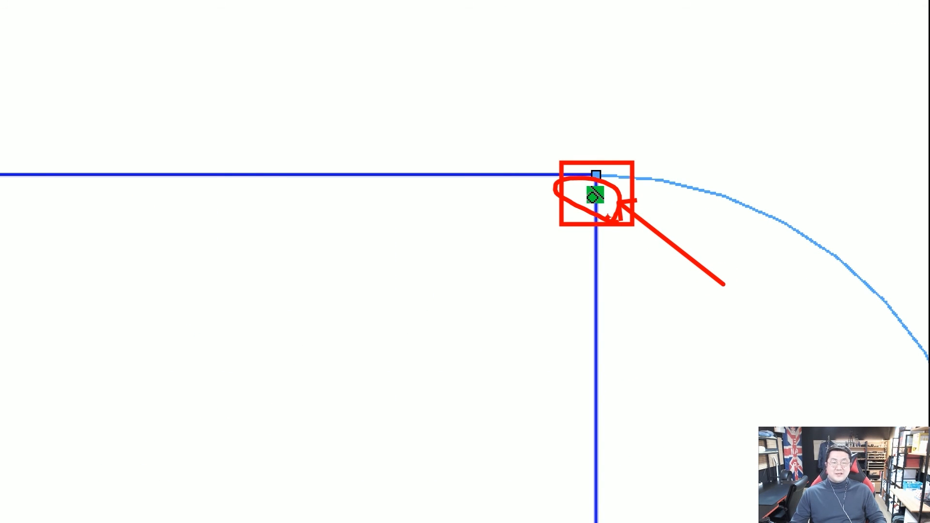
scroll(546, 305, "up", 4)
scroll(569, 271, "down", 3)
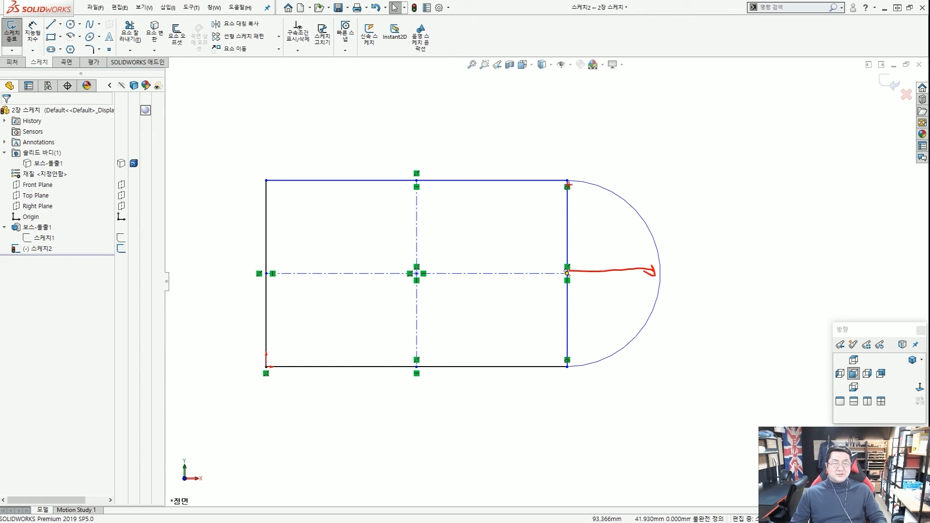
left_click_drag(301, 405, 574, 415)
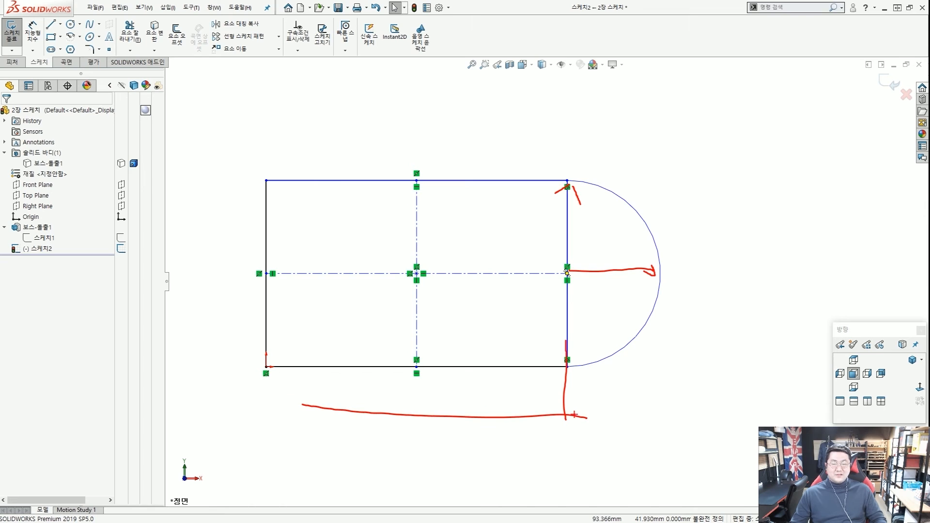
left_click_drag(535, 327, 474, 260)
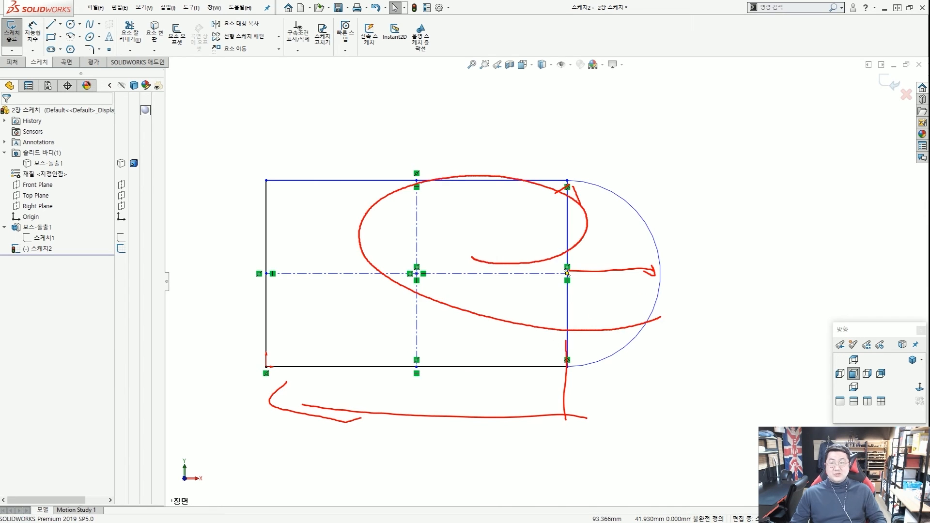
key("Escape")
scroll(483, 252, "up", 4)
scroll(483, 262, "down", 3)
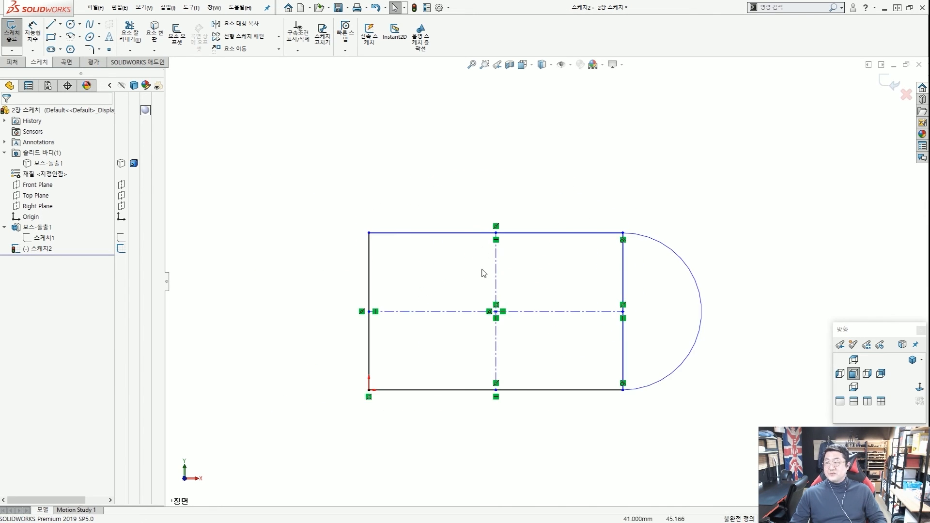
scroll(582, 322, "down", 2)
scroll(541, 316, "up", 4)
scroll(547, 302, "down", 3)
scroll(543, 291, "up", 2)
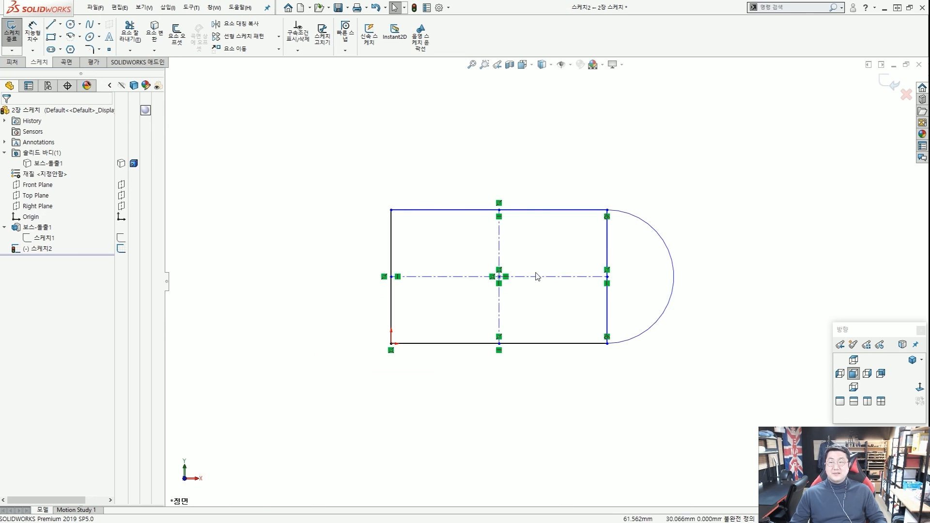
scroll(558, 269, "down", 2)
scroll(576, 255, "up", 3)
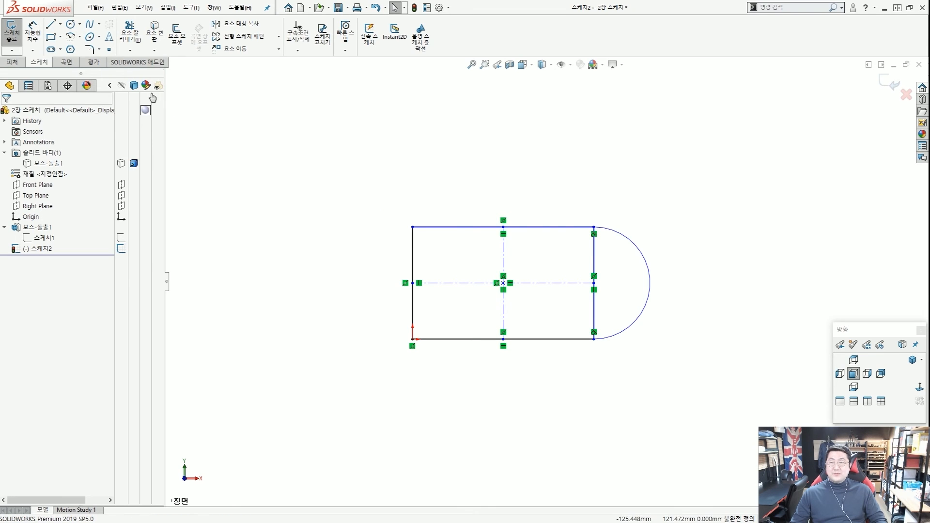
Draw a five-sided polygon at the upper left around an inscribed circle.
left_click(71, 50)
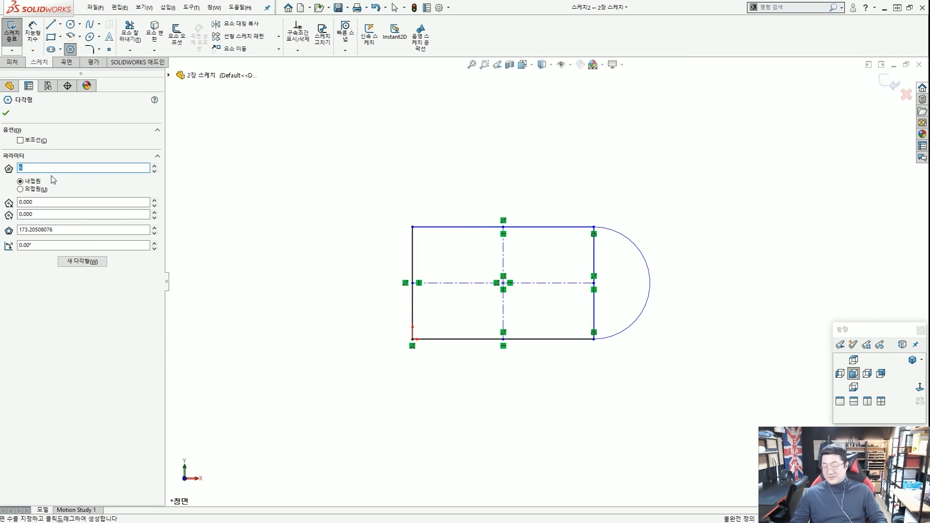
left_click(270, 199)
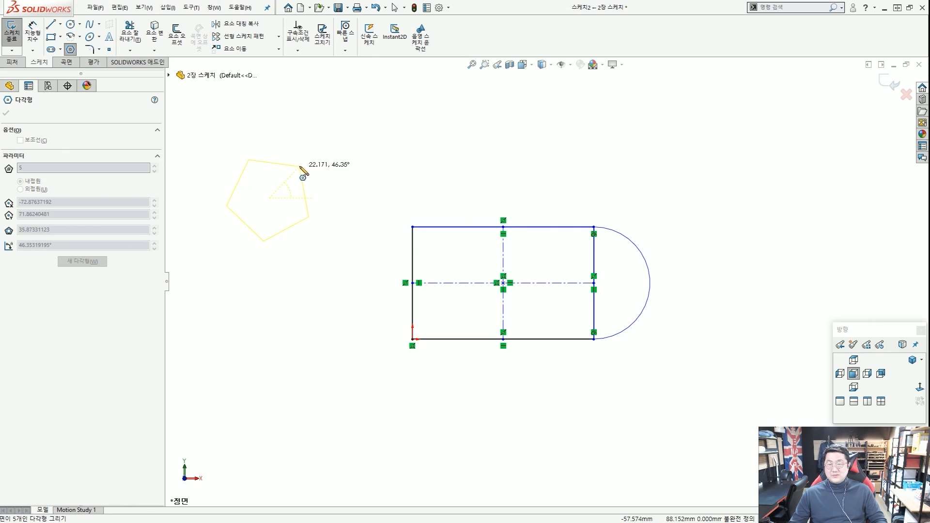
left_click(302, 190)
key("Escape")
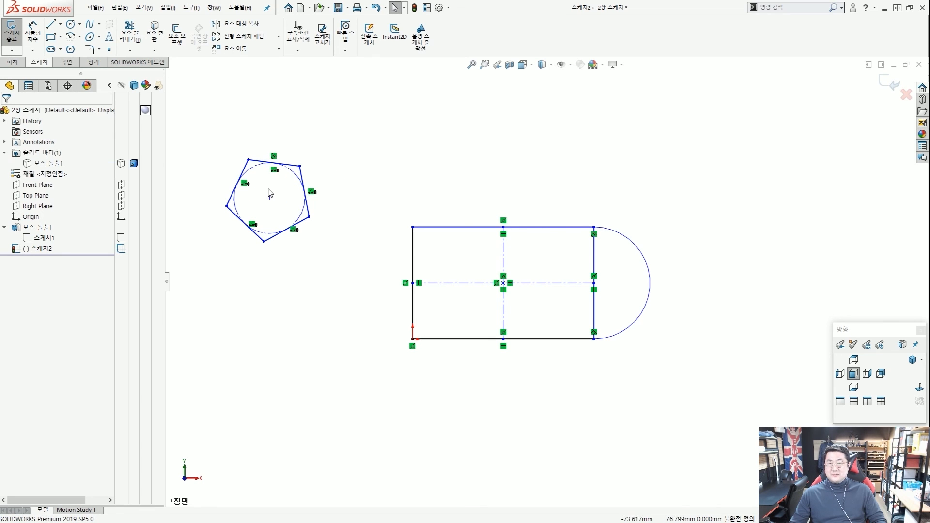
left_click(262, 162)
left_click(209, 178)
Draw a second pentagon at the lower left using the circumscribed circle option.
left_click(71, 50)
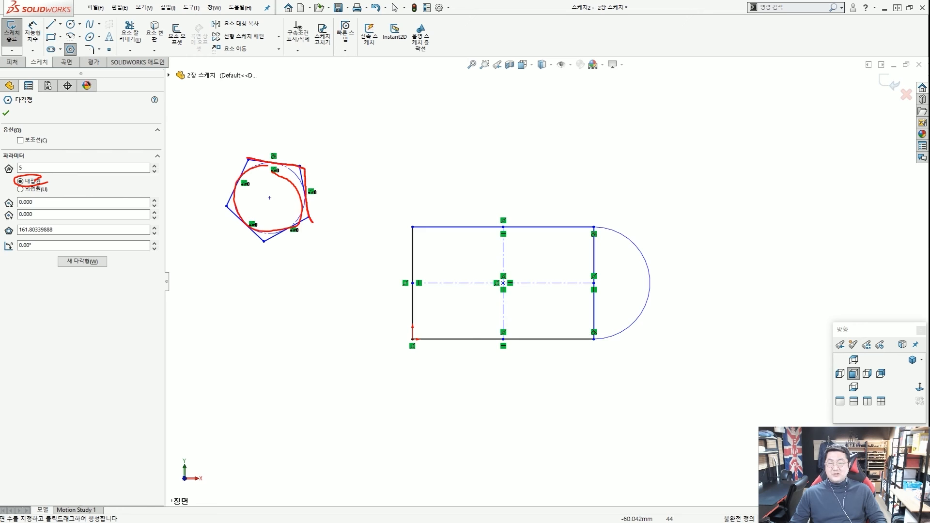
left_click(31, 189)
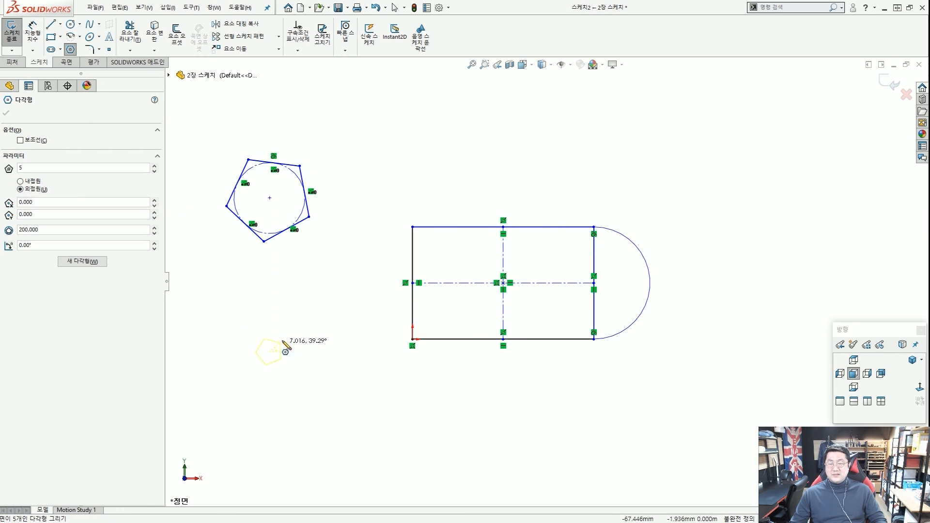
left_click(288, 305)
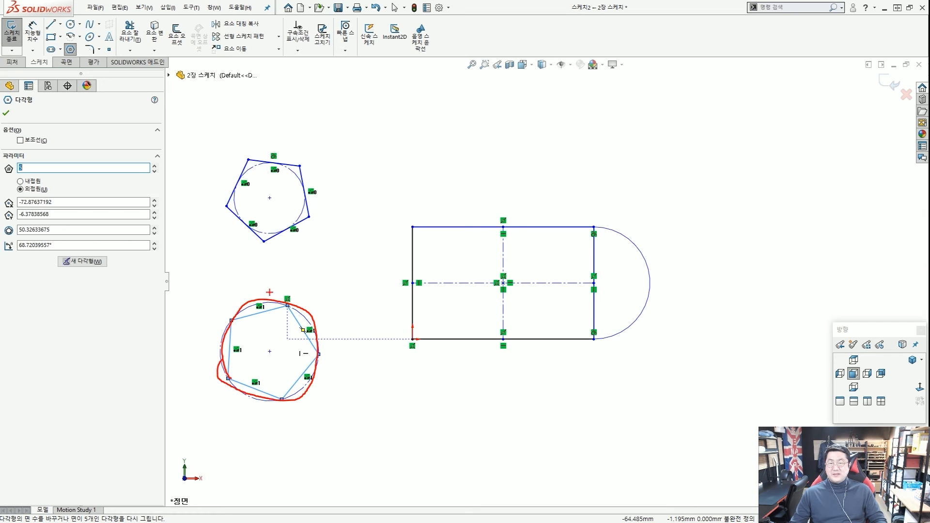
key("Escape")
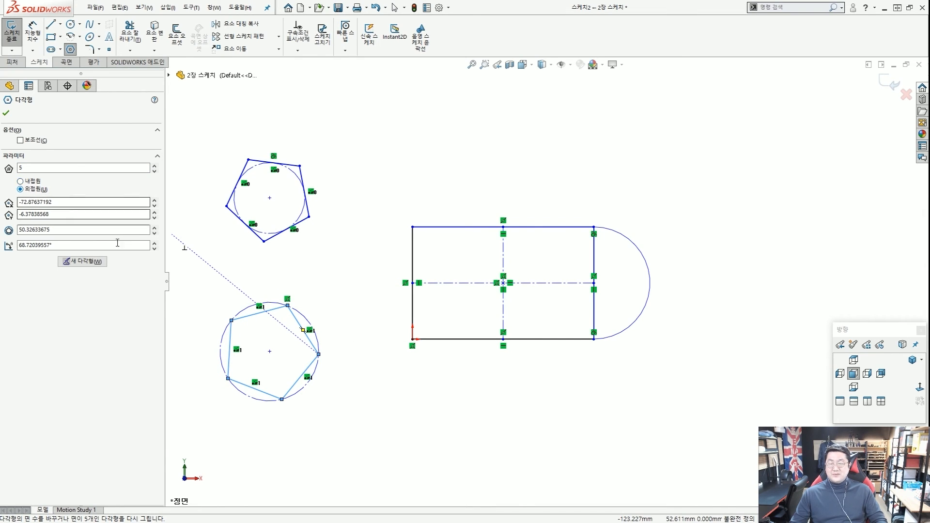
key("Escape")
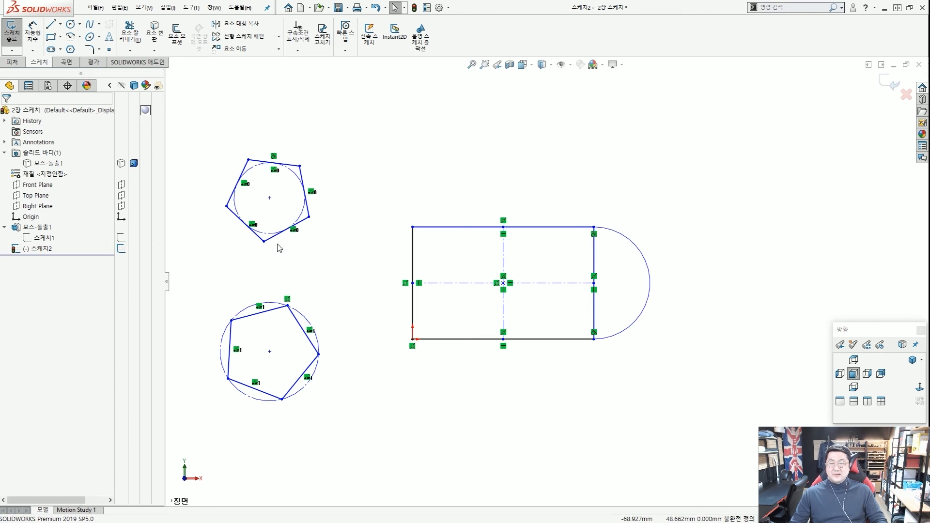
Try selecting the pentagon's top vertex together with a second point.
scroll(281, 307, "down", 2)
scroll(285, 308, "up", 3)
scroll(432, 346, "down", 3)
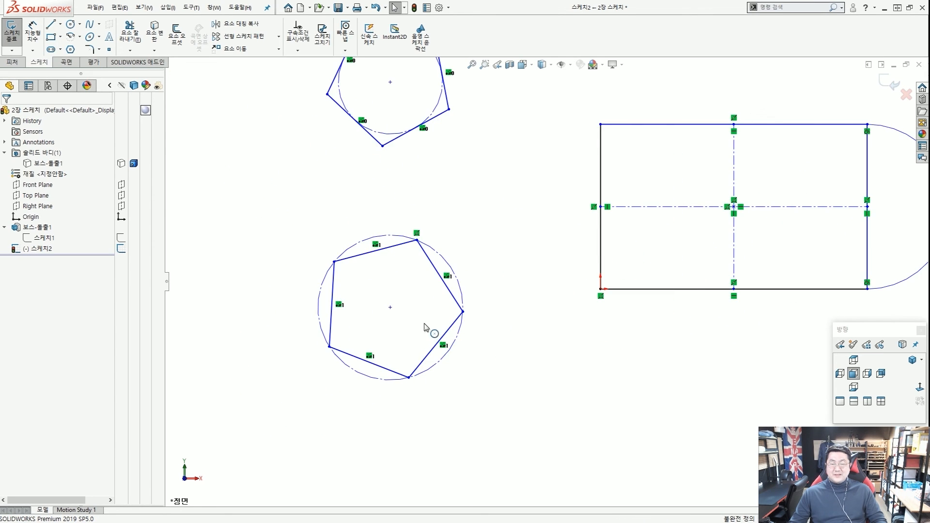
scroll(415, 301, "down", 2)
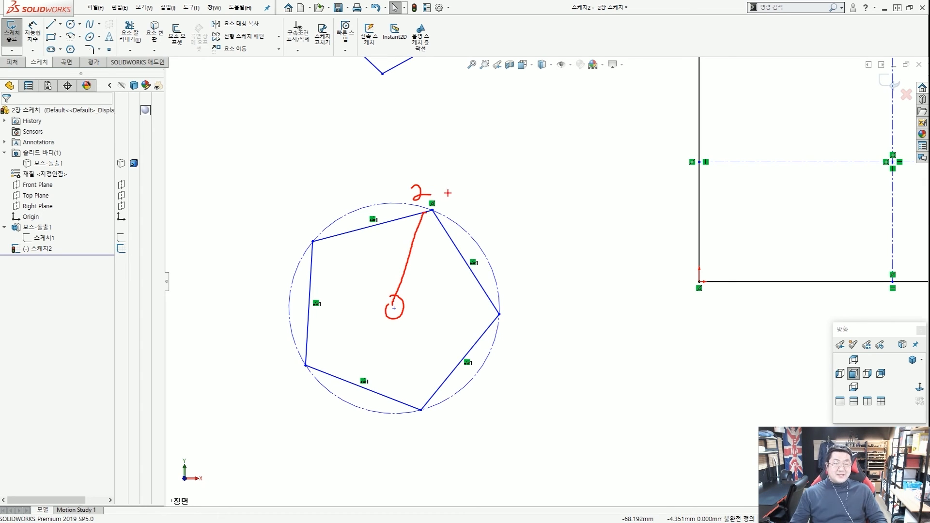
key("Escape")
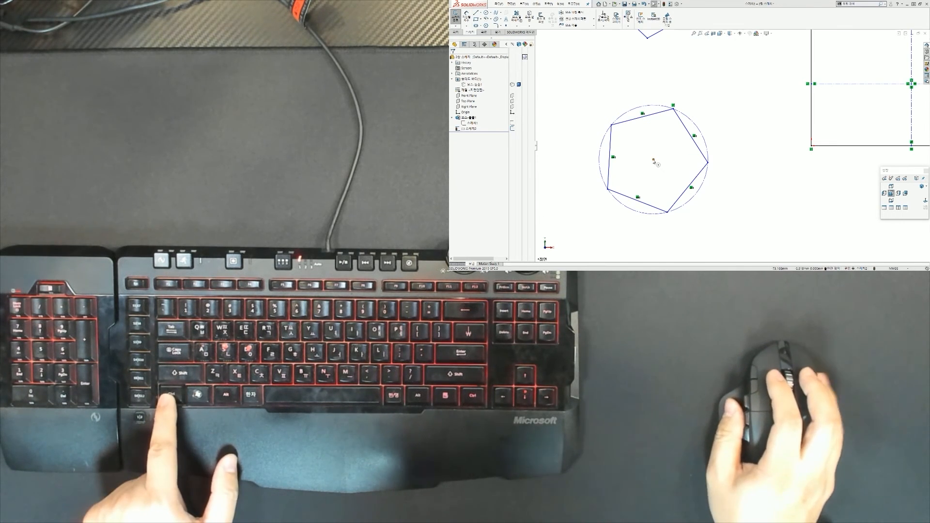
left_click(673, 105)
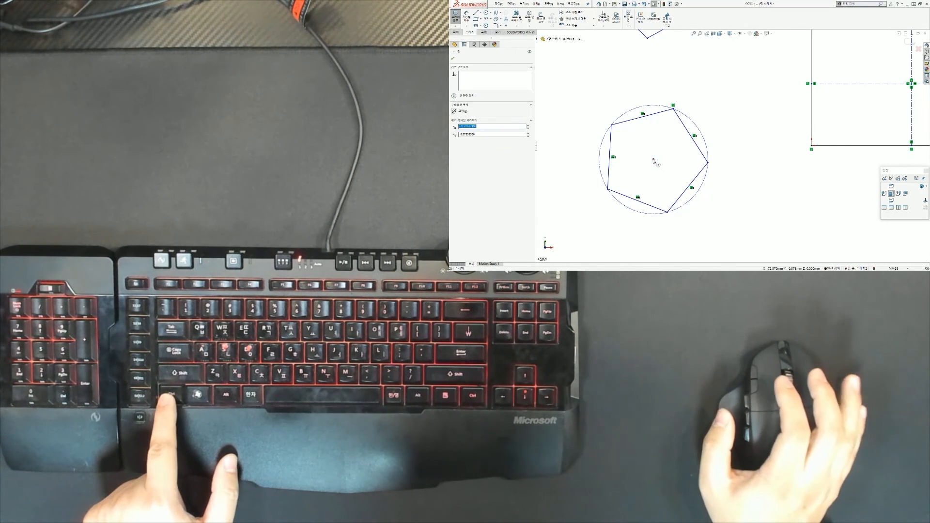
left_click(676, 112, "ctrl")
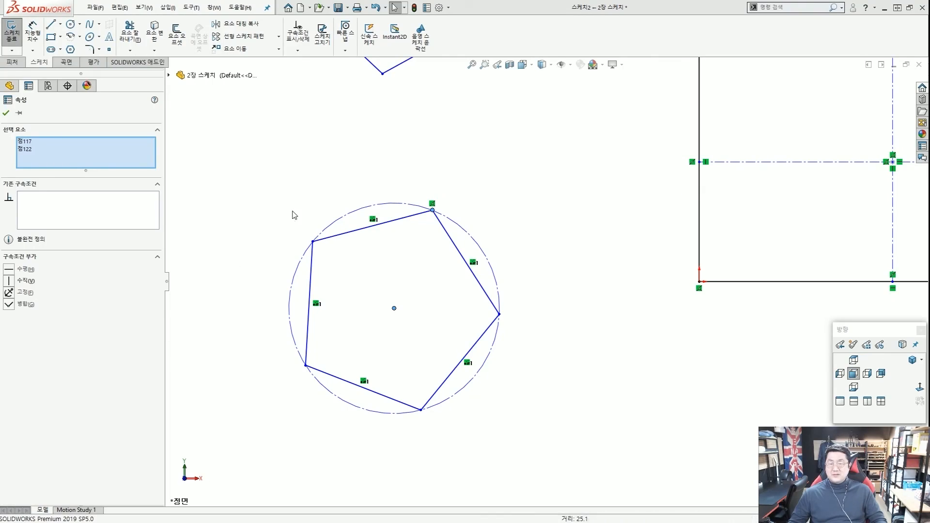
left_click(293, 214)
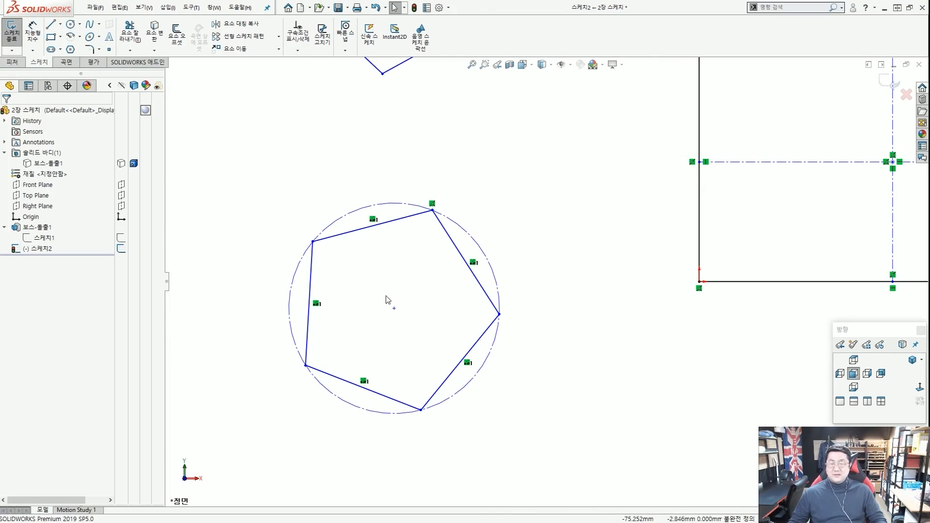
left_click(432, 210)
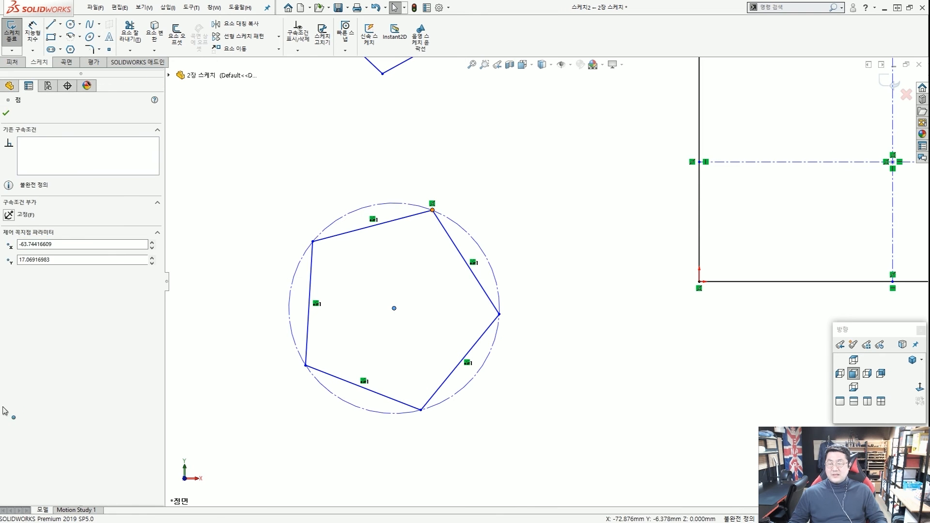
left_click(394, 309, "ctrl")
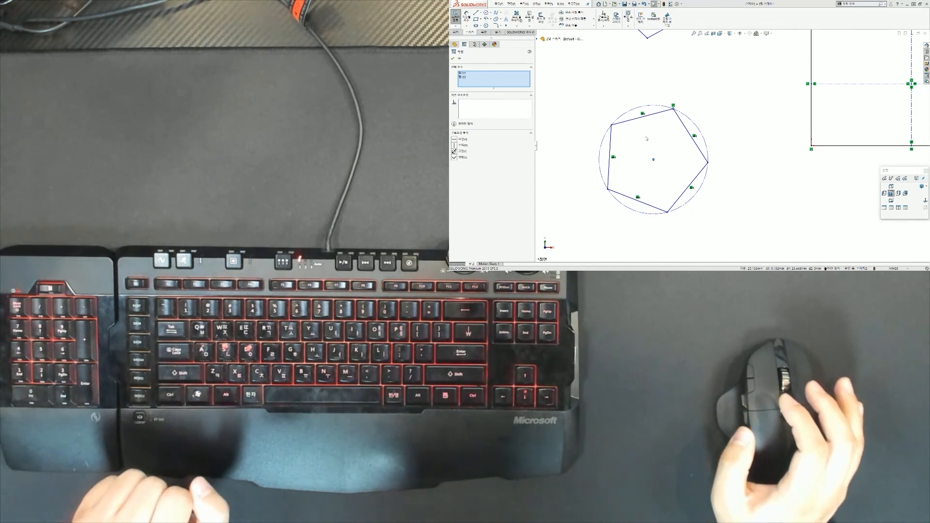
key("Escape")
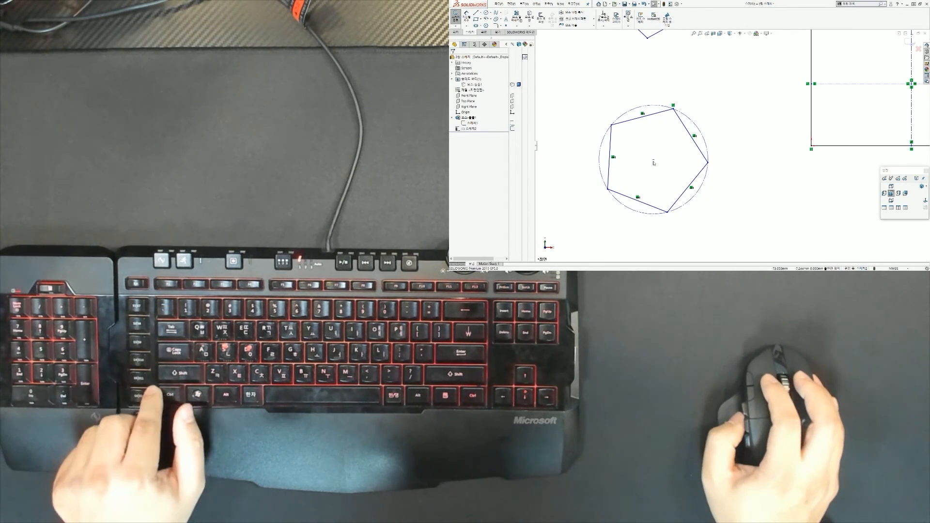
Add a Vertical relation between the circle centre and the pentagon's top vertex.
left_click(675, 111, "ctrl")
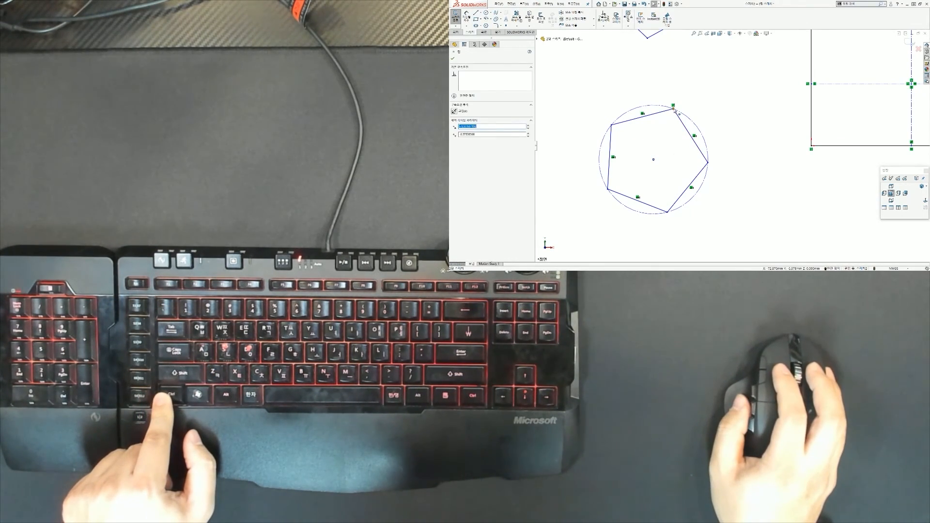
left_click(676, 112, "ctrl")
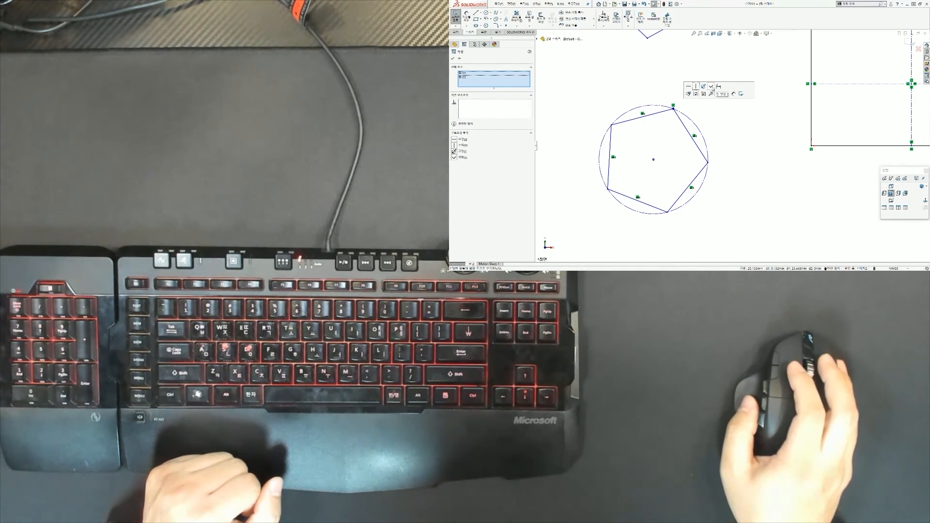
left_click(596, 137)
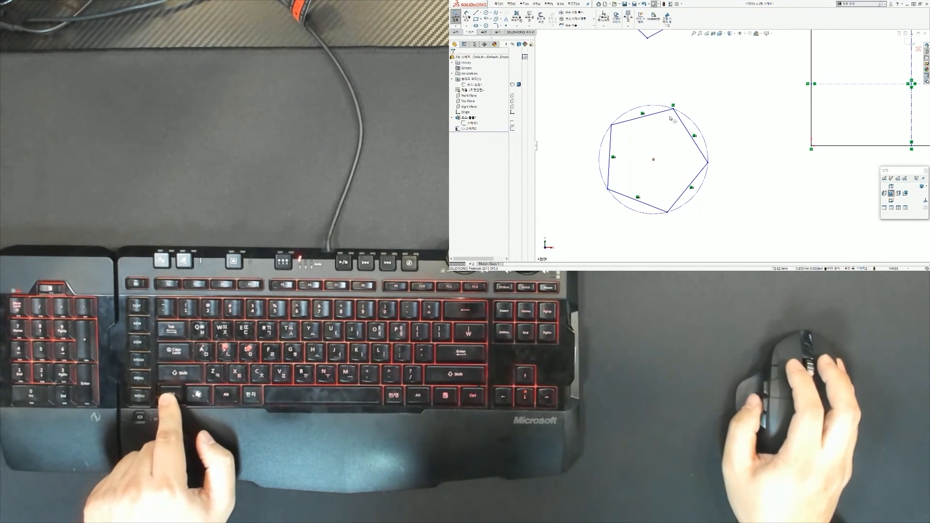
left_click(655, 160, "ctrl")
left_click(674, 106, "ctrl")
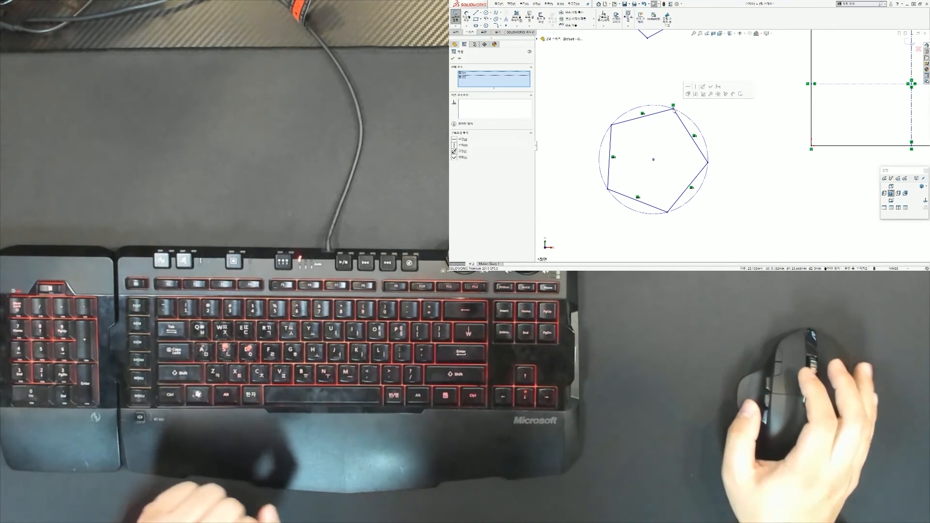
left_click(697, 87)
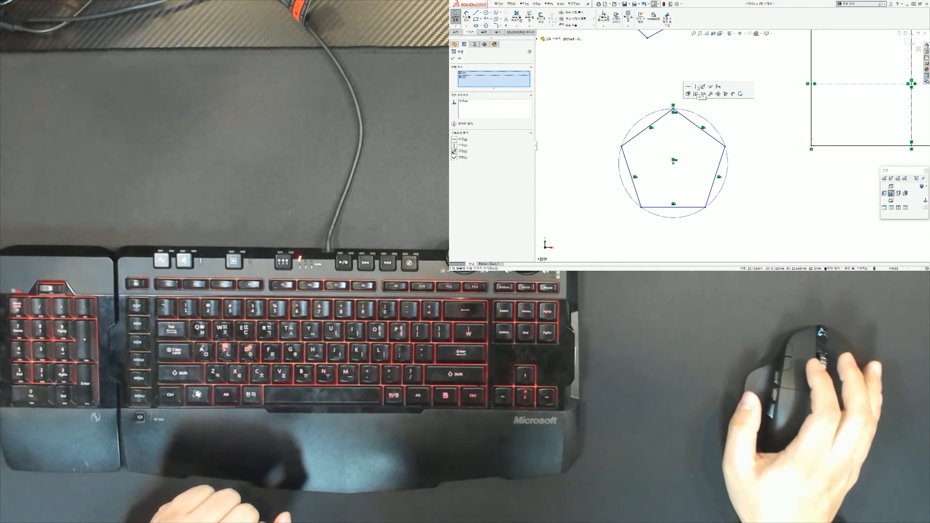
Select all sketch geometry and delete it, leaving the sketch empty.
left_click_drag(671, 158, 677, 160)
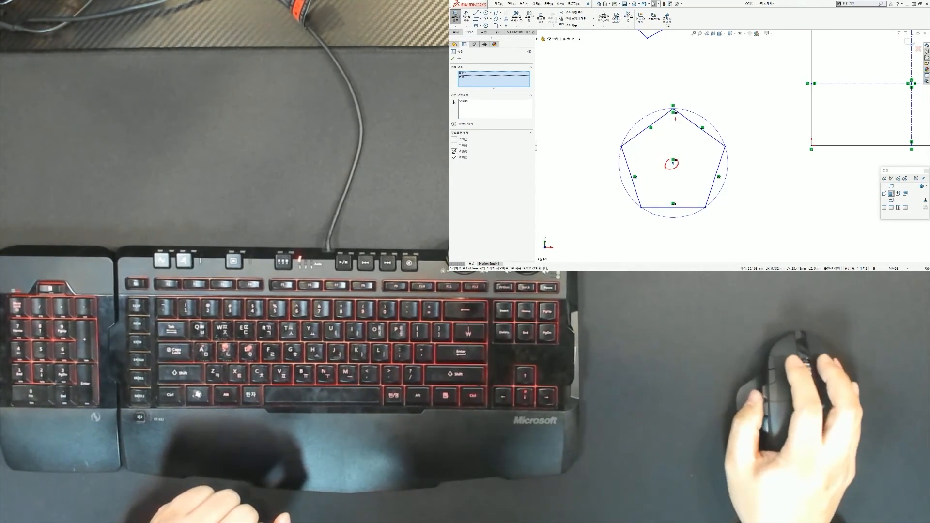
left_click_drag(664, 102, 673, 161)
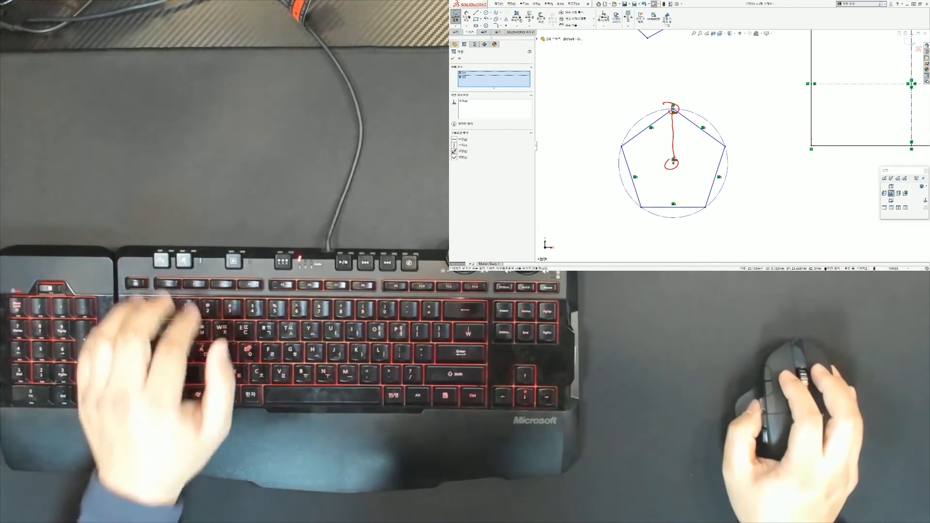
key("Escape")
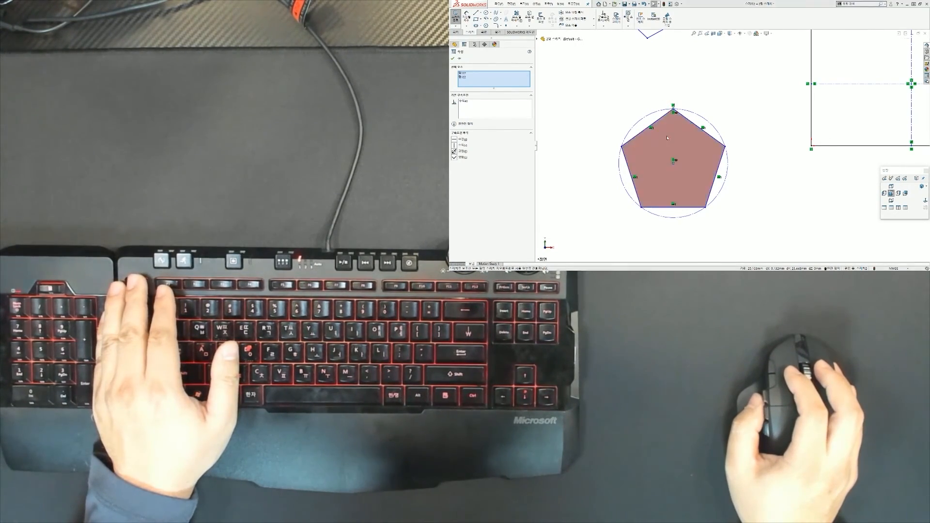
scroll(728, 124, "up", 6)
scroll(727, 124, "down", 2)
scroll(729, 125, "up", 2)
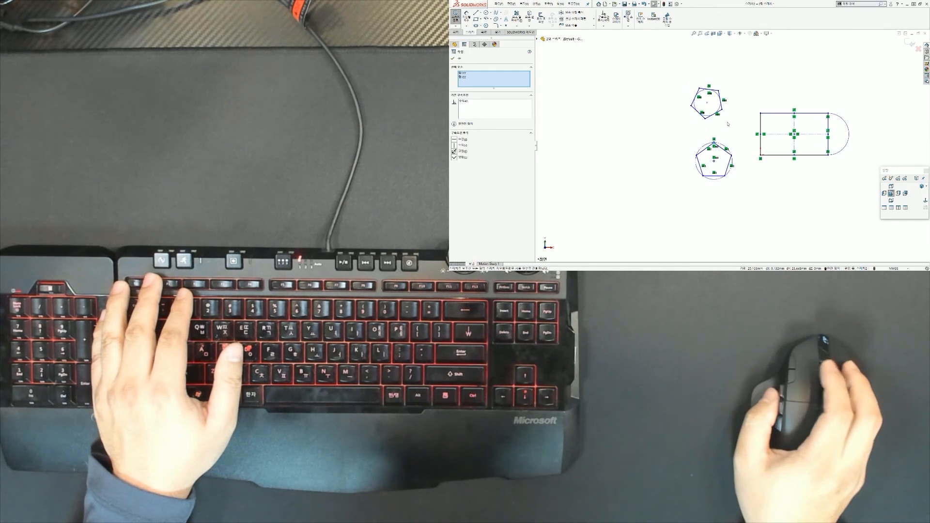
scroll(741, 173, "down", 2)
scroll(717, 123, "up", 3)
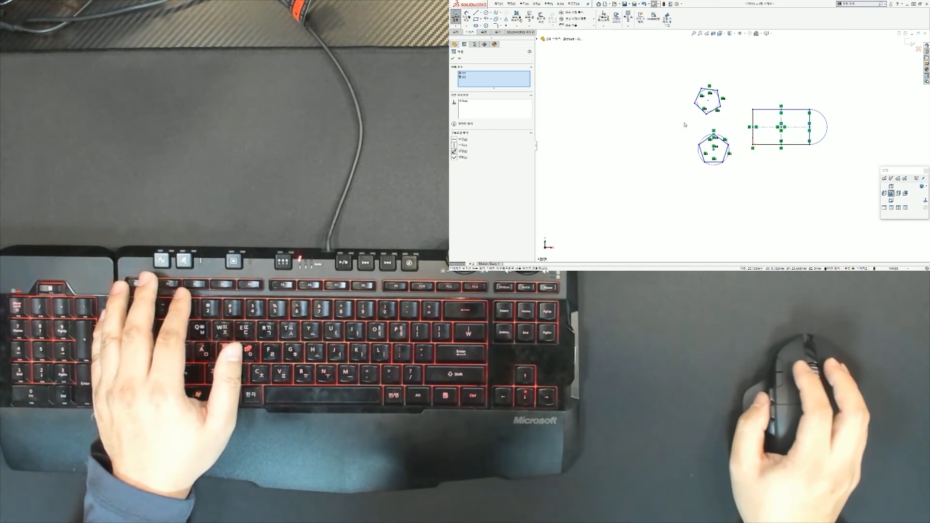
key("Escape")
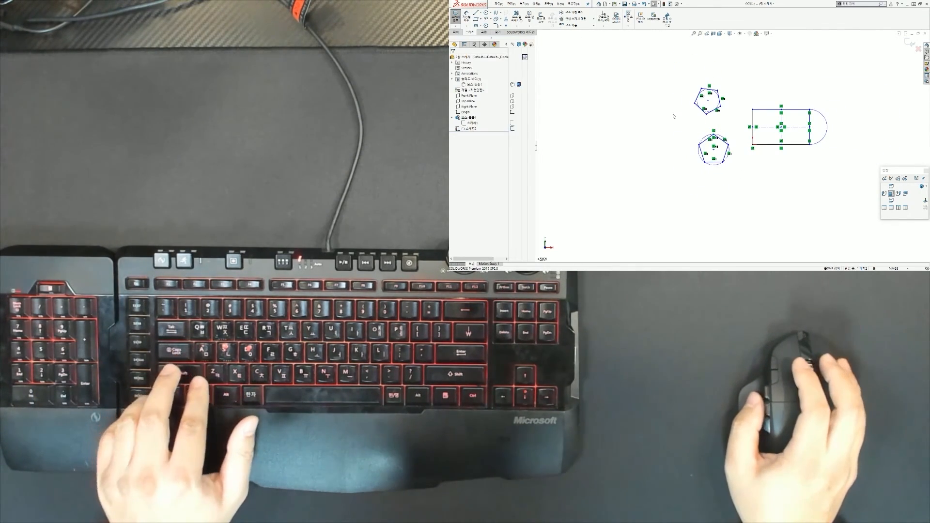
key("ctrl+a")
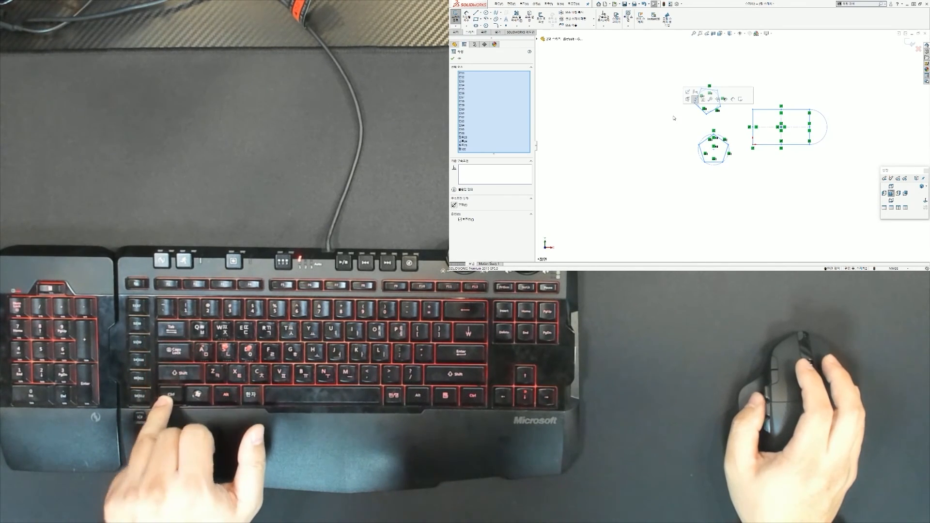
key("Delete")
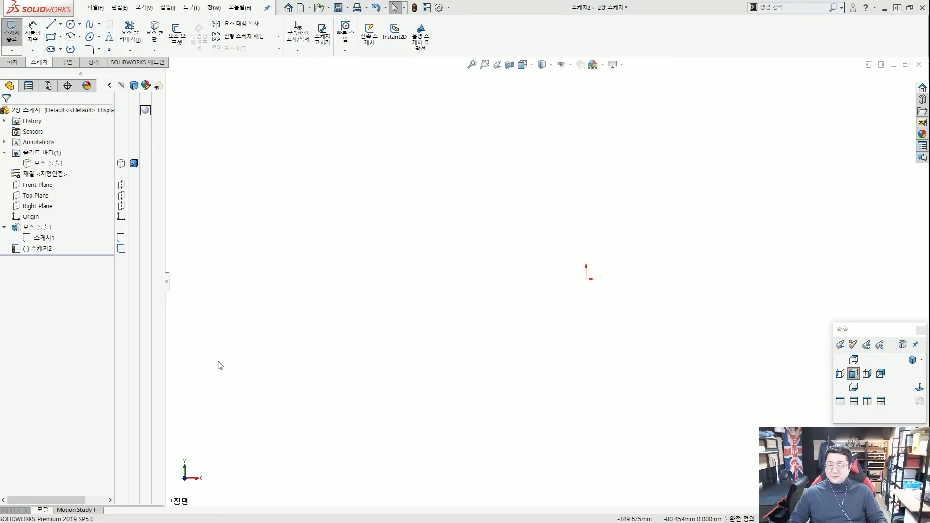
Place a single sketch point above and to the left of the origin.
scroll(653, 267, "down", 2)
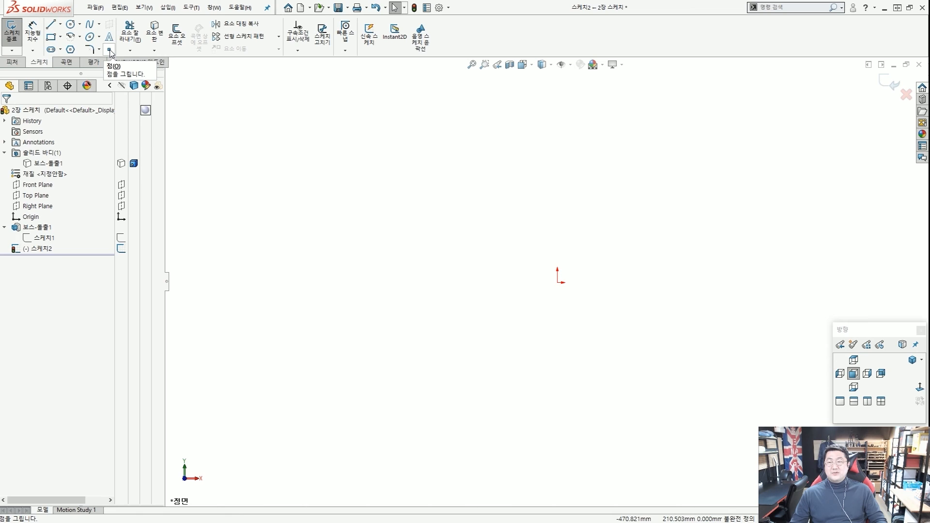
left_click(110, 50)
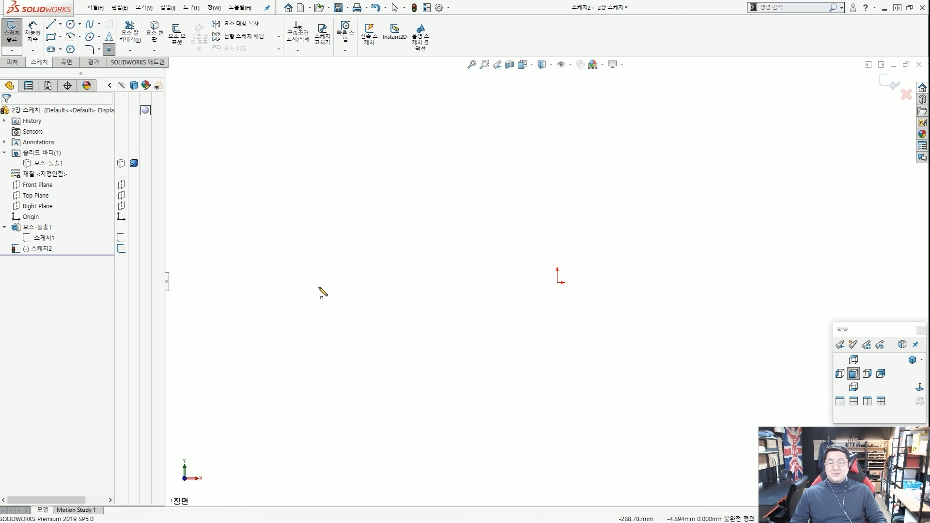
left_click(325, 230)
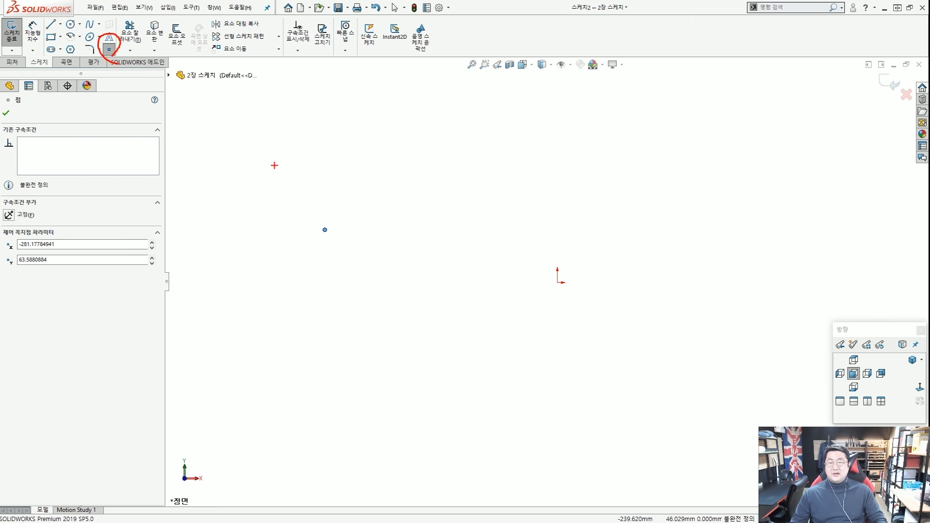
key("Escape")
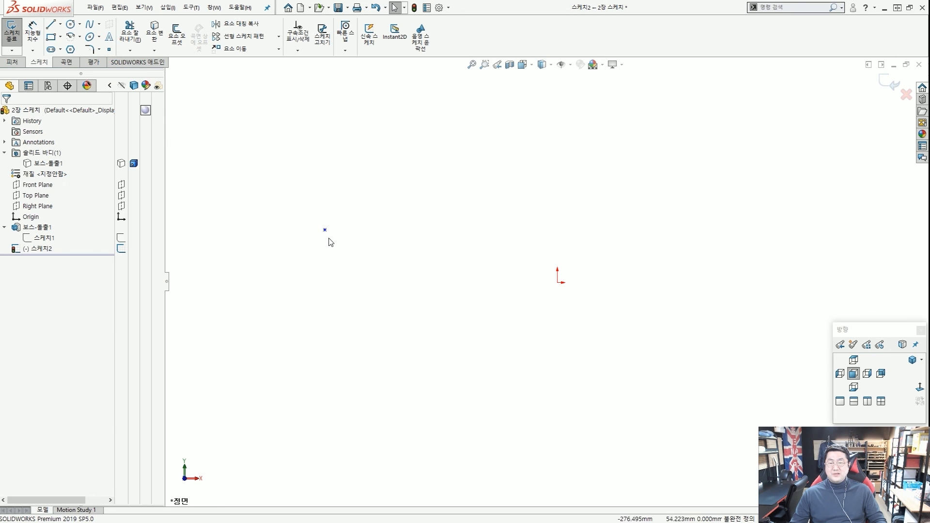
left_click_drag(335, 241, 336, 239)
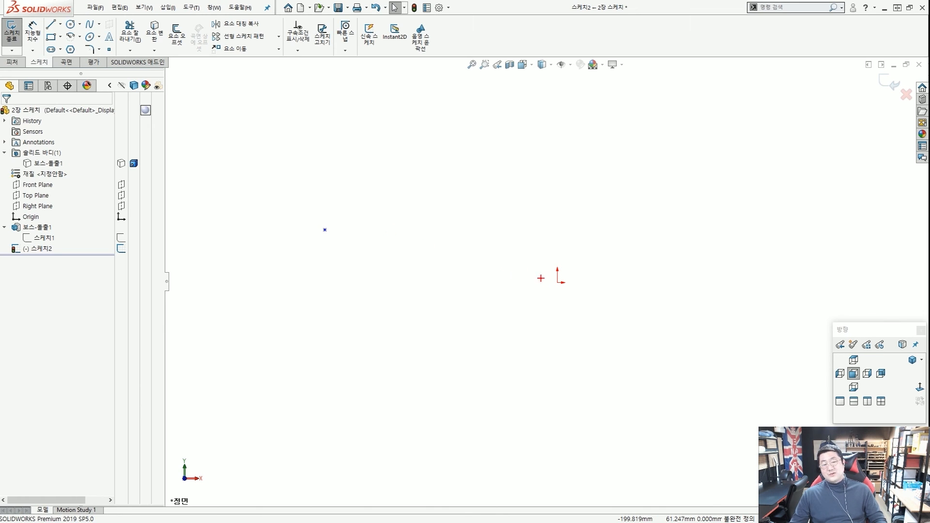
left_click_drag(316, 245, 321, 237)
mouse_move(566, 294)
left_mouse_down()
mouse_move(572, 258)
mouse_move(567, 282)
left_mouse_up()
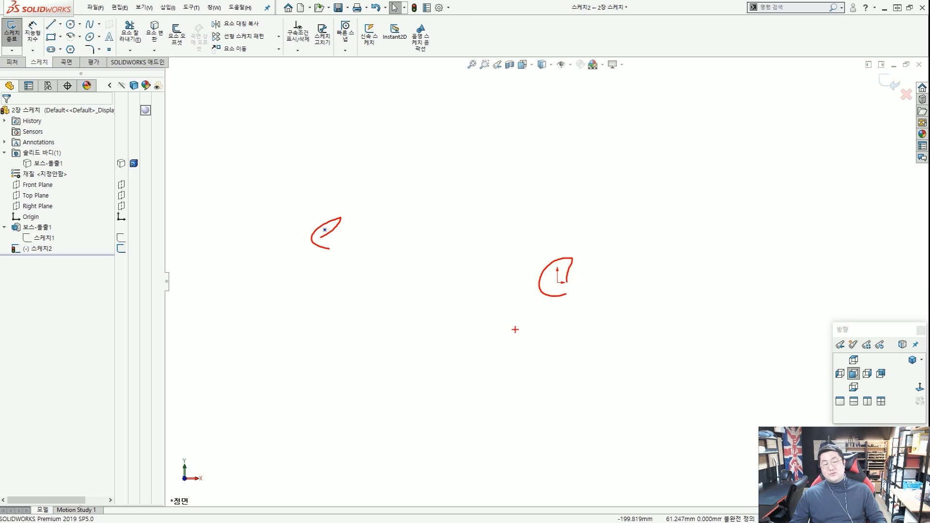
Select the sketch origin together with the left sketch point.
left_click_drag(508, 324, 549, 290)
key("Escape")
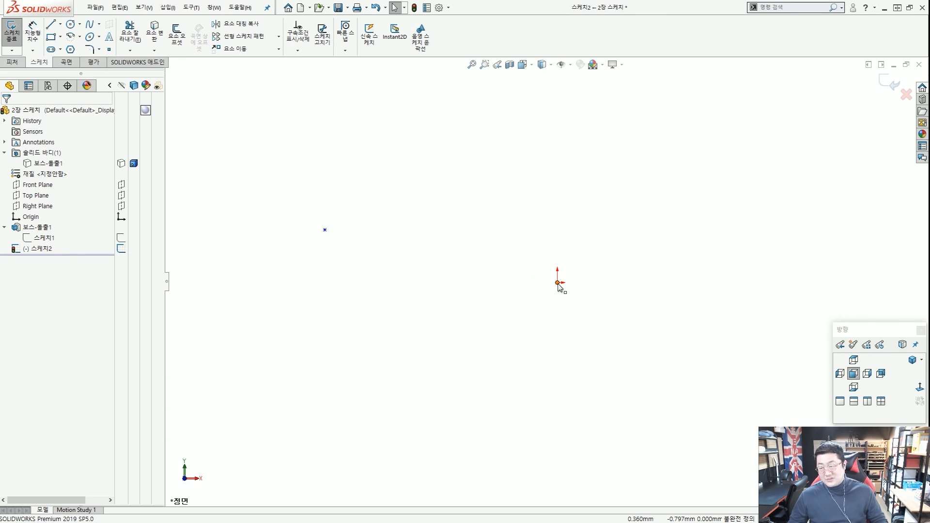
mouse_move(108, 61)
left_mouse_down()
mouse_move(228, 92)
mouse_move(557, 270)
left_mouse_up()
key("Escape")
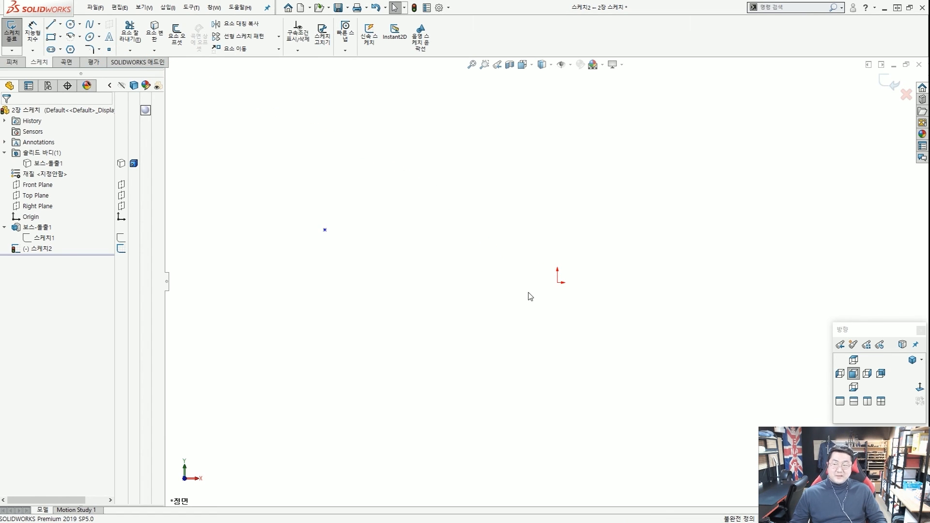
left_click(558, 282)
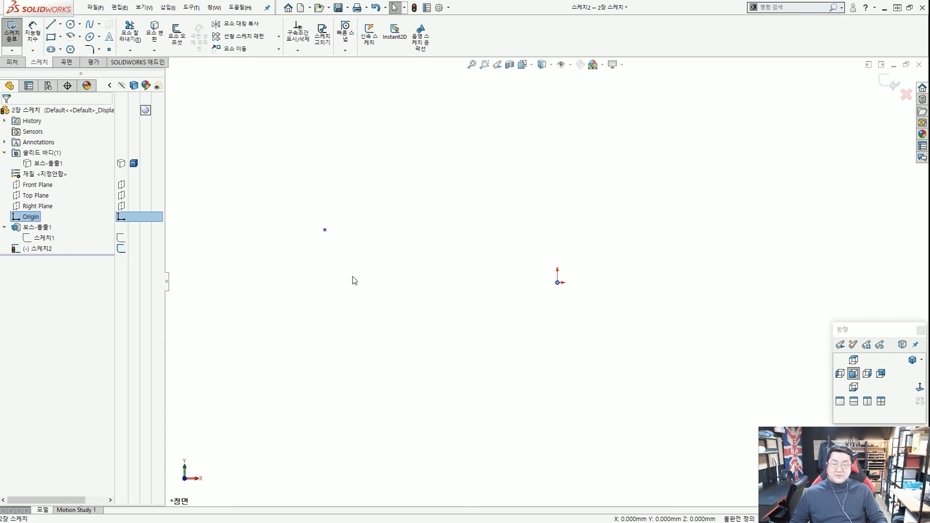
left_click(325, 231, "ctrl")
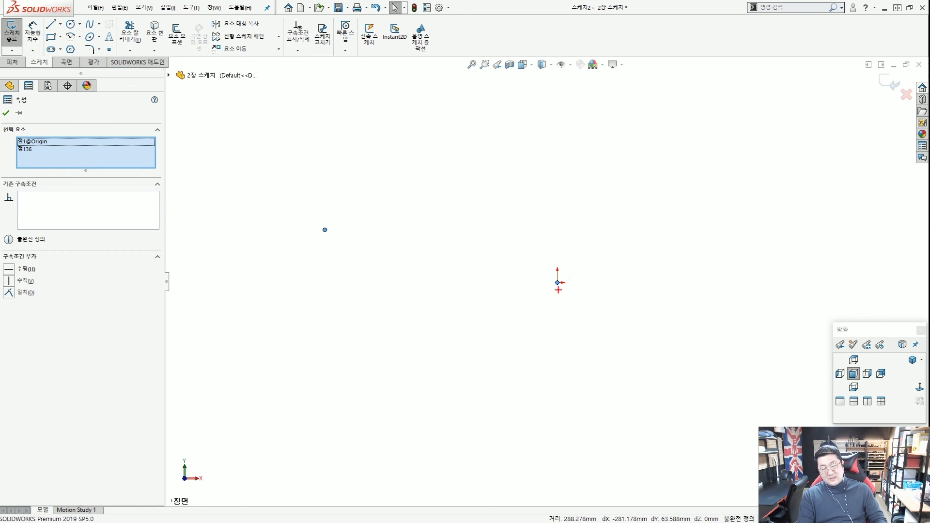
mouse_move(558, 289)
left_mouse_down()
mouse_move(572, 283)
mouse_move(561, 220)
left_mouse_up()
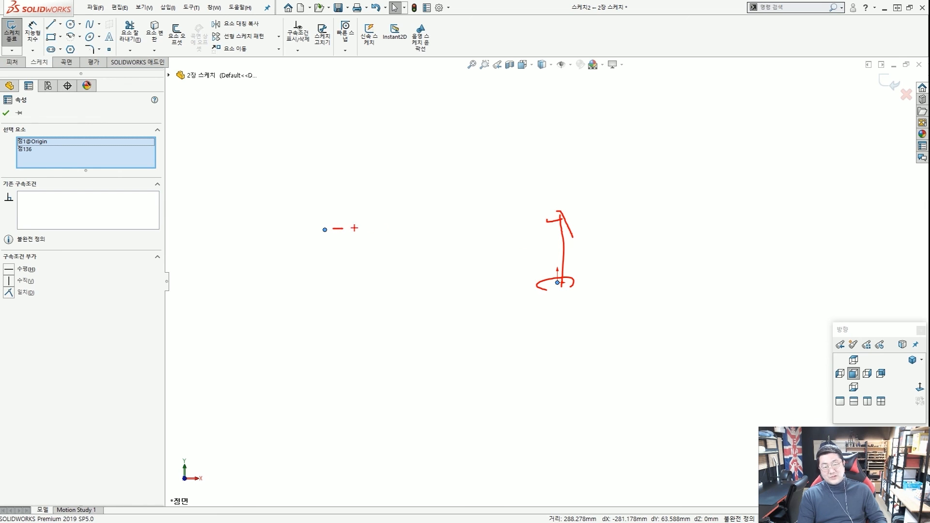
left_click_drag(355, 228, 552, 218)
mouse_move(571, 299)
left_mouse_down()
mouse_move(586, 248)
mouse_move(579, 283)
left_mouse_up()
mouse_move(334, 237)
left_mouse_down()
mouse_move(303, 228)
mouse_move(324, 222)
mouse_move(323, 290)
mouse_move(343, 281)
left_mouse_up()
left_click_drag(362, 279, 461, 282)
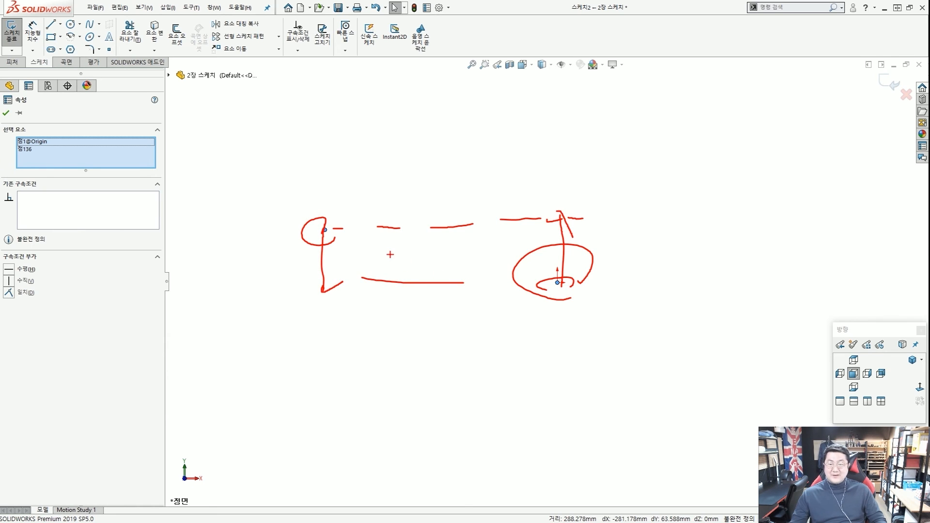
key("Escape")
Add a Horizontal relation between the sketch point and the origin.
left_click(357, 274)
left_click(324, 229)
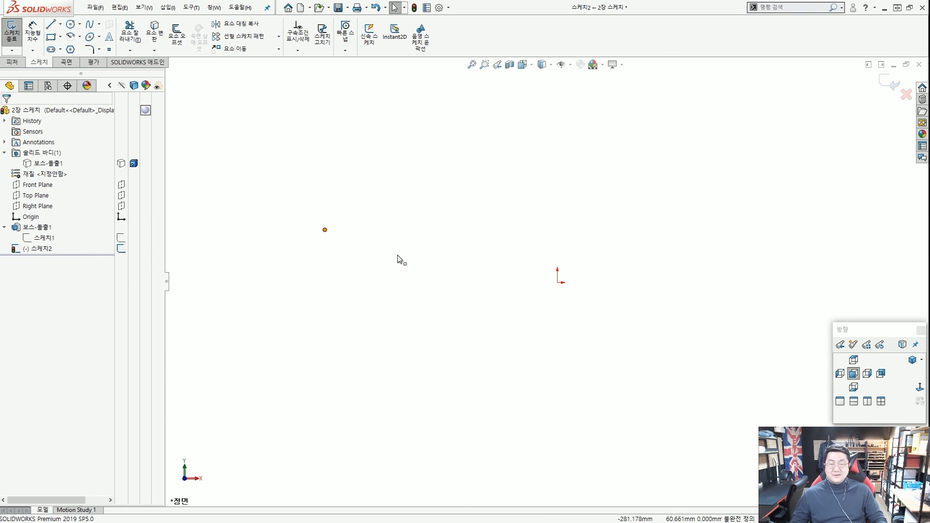
left_click(558, 283, "ctrl")
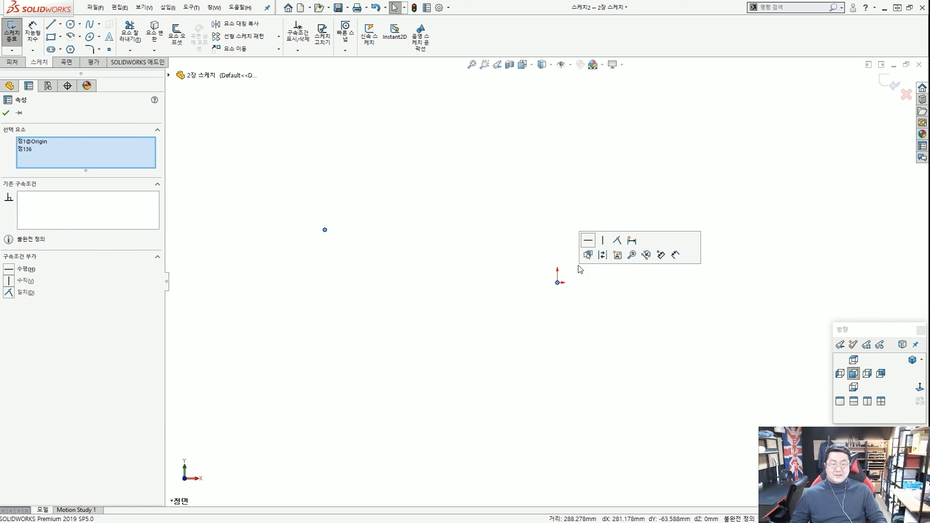
left_click(588, 241)
left_click(546, 254)
Delete the left sketch point.
left_click_drag(579, 299, 565, 287)
mouse_move(407, 314)
left_mouse_down()
mouse_move(312, 290)
mouse_move(343, 293)
mouse_move(297, 261)
left_mouse_up()
key("Escape")
key("Delete")
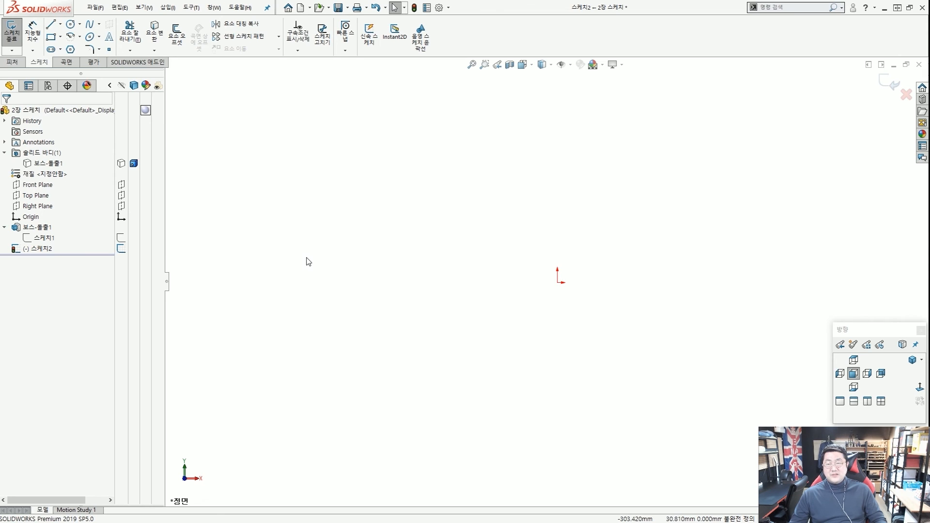
Draw a horizontal line to the upper left of the origin.
left_click(53, 28)
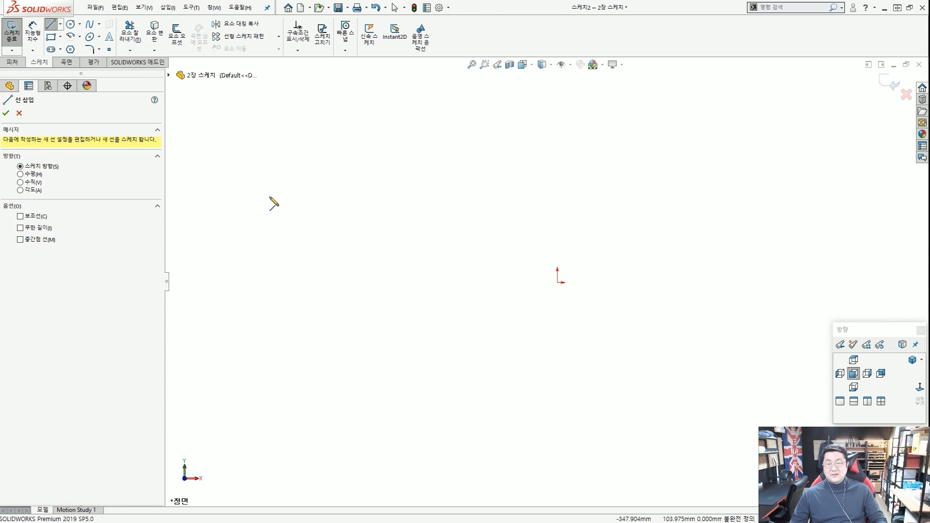
left_click(270, 196)
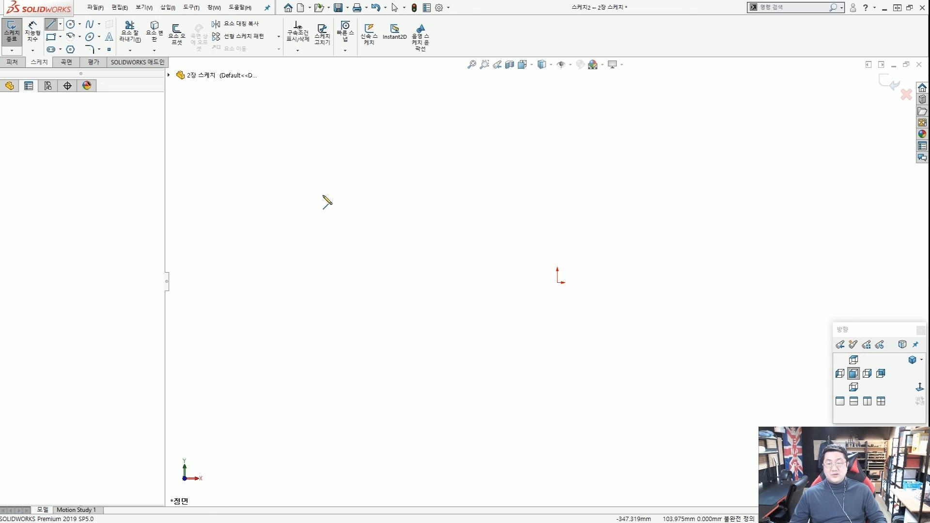
left_click(365, 196)
key("Escape")
key("Escape")
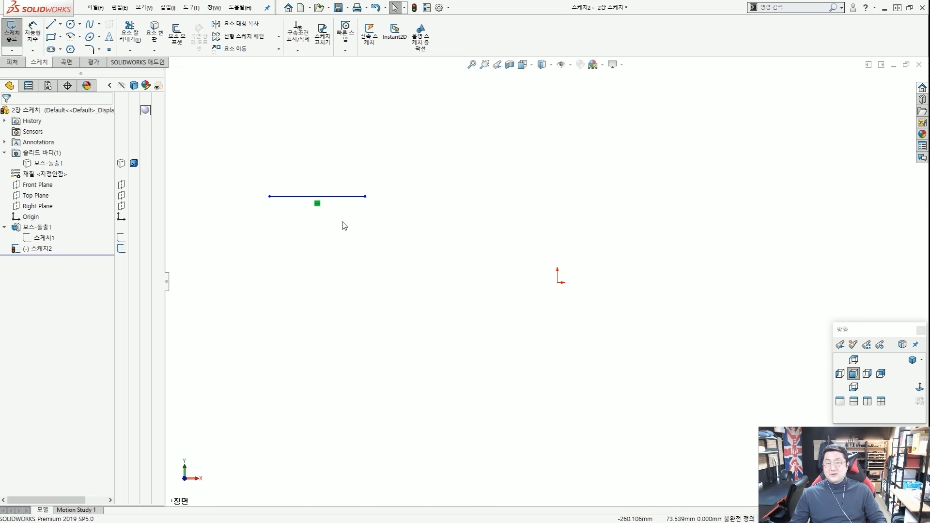
Make the horizontal line coincident with the origin, fully defining it.
left_click(338, 197)
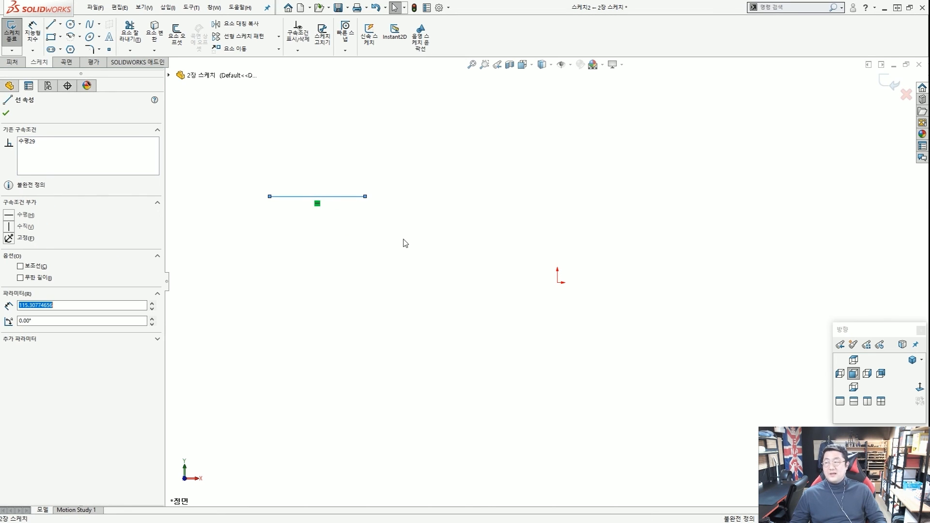
left_click(558, 284, "ctrl")
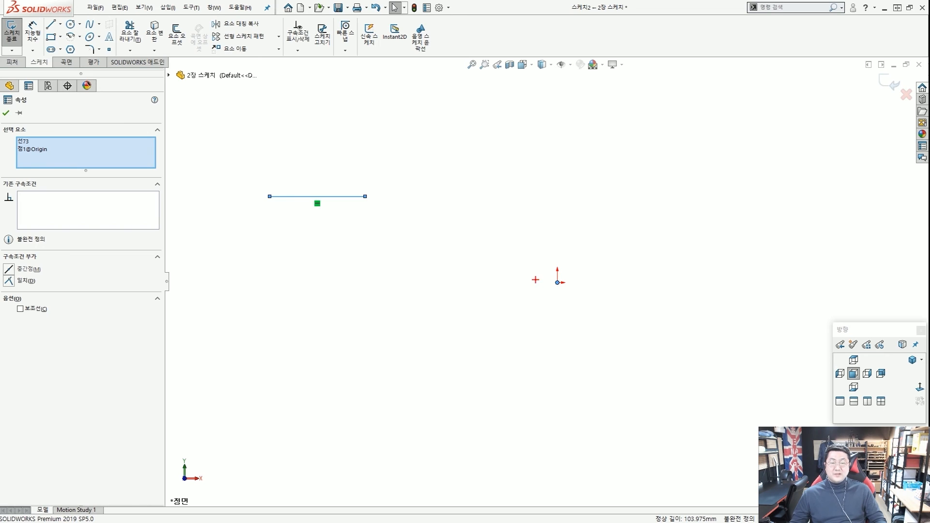
left_click_drag(536, 280, 550, 292)
mouse_move(676, 252)
left_mouse_down()
mouse_move(694, 247)
mouse_move(286, 144)
mouse_move(282, 179)
left_mouse_up()
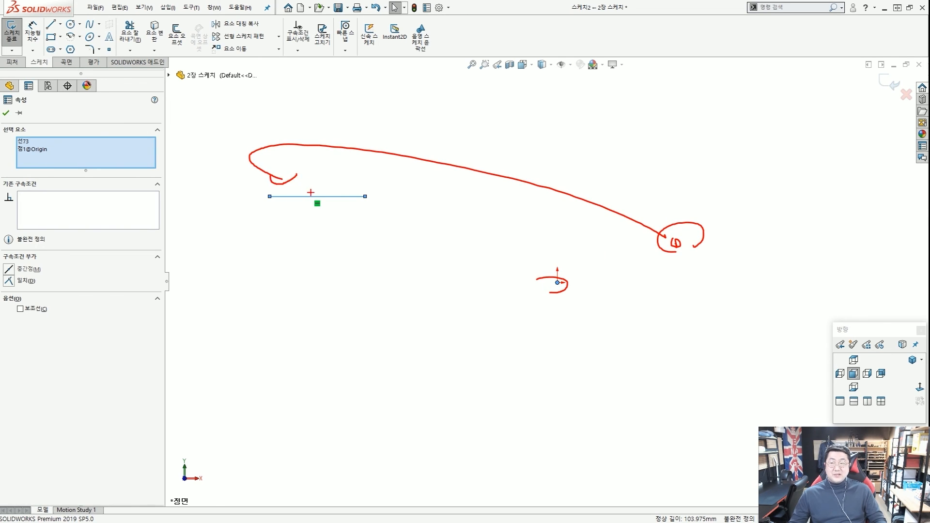
key("Escape")
left_click(376, 248)
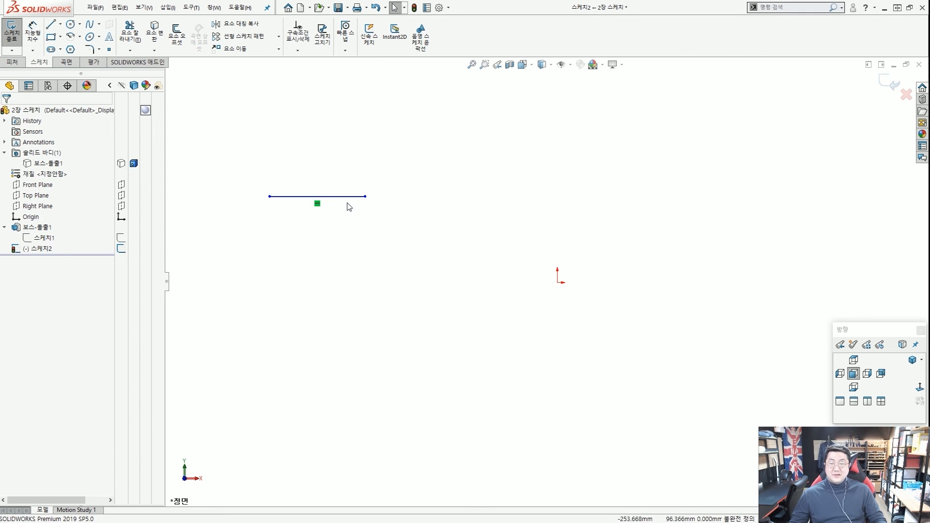
left_click(344, 198)
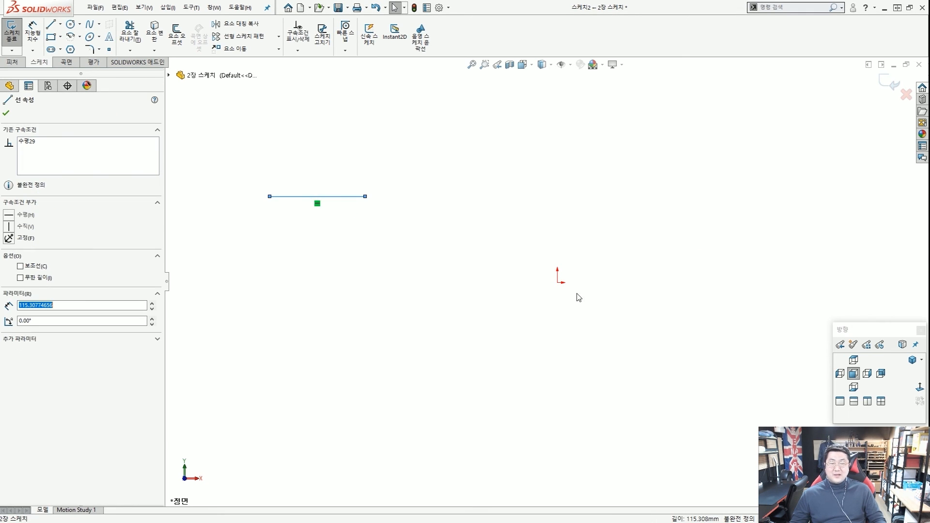
left_click(556, 283, "ctrl")
left_click(556, 283, "ctrl")
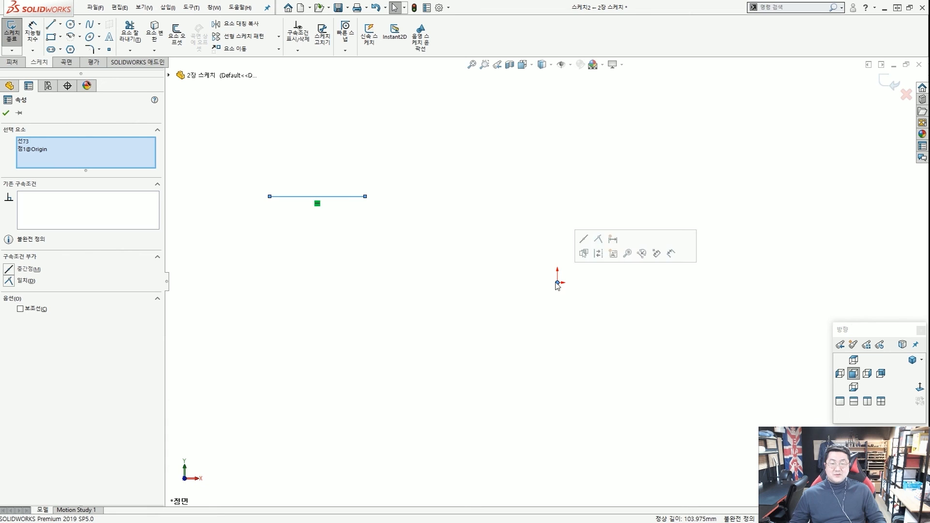
left_click(599, 241)
left_click(548, 304)
Delete the horizontal line, leaving only the origin in the sketch.
key("ctrl+2")
left_click_drag(556, 299, 598, 292)
mouse_move(570, 289)
left_mouse_down()
mouse_move(325, 293)
mouse_move(407, 285)
left_mouse_up()
mouse_move(577, 129)
left_mouse_down()
mouse_move(568, 291)
mouse_move(310, 296)
left_mouse_up()
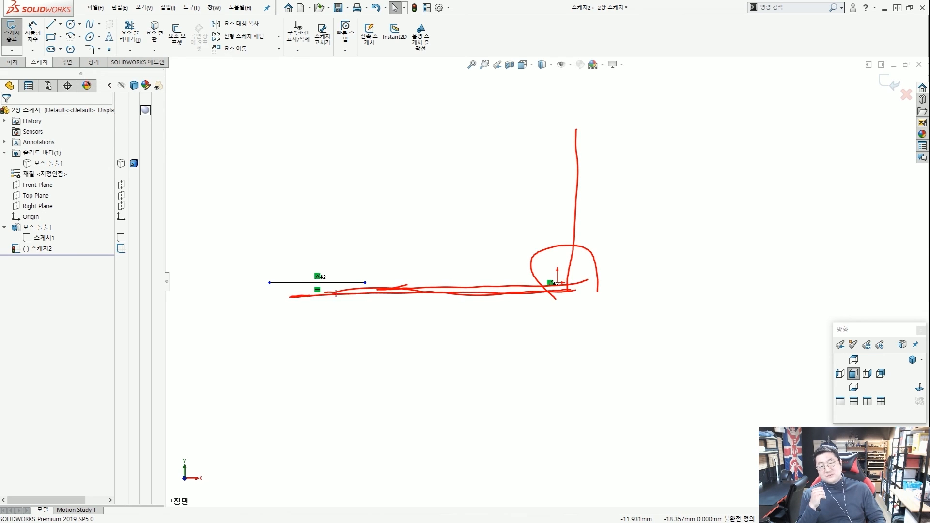
key("Escape")
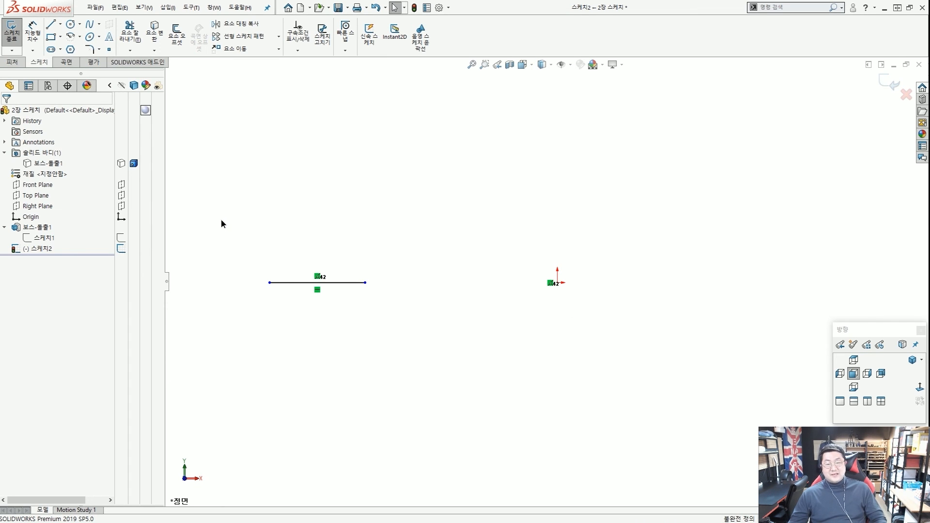
key("ctrl+a")
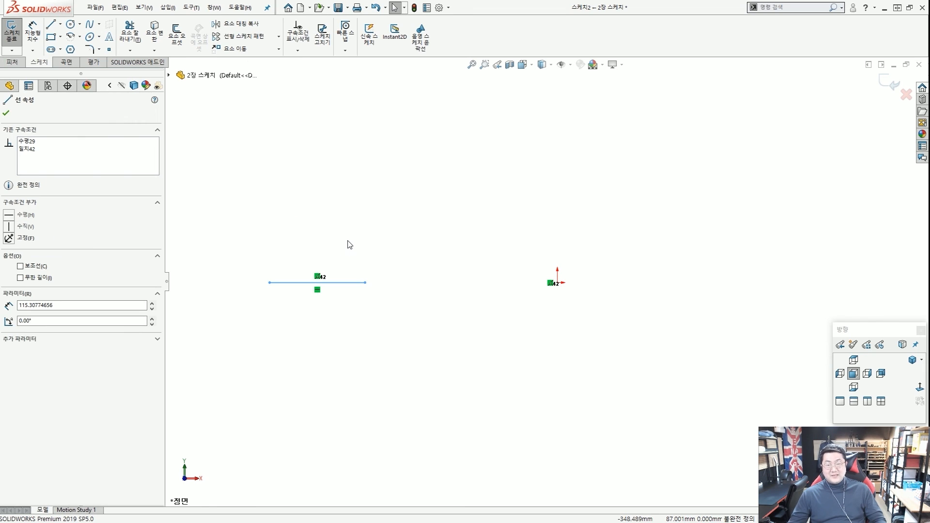
key("Delete")
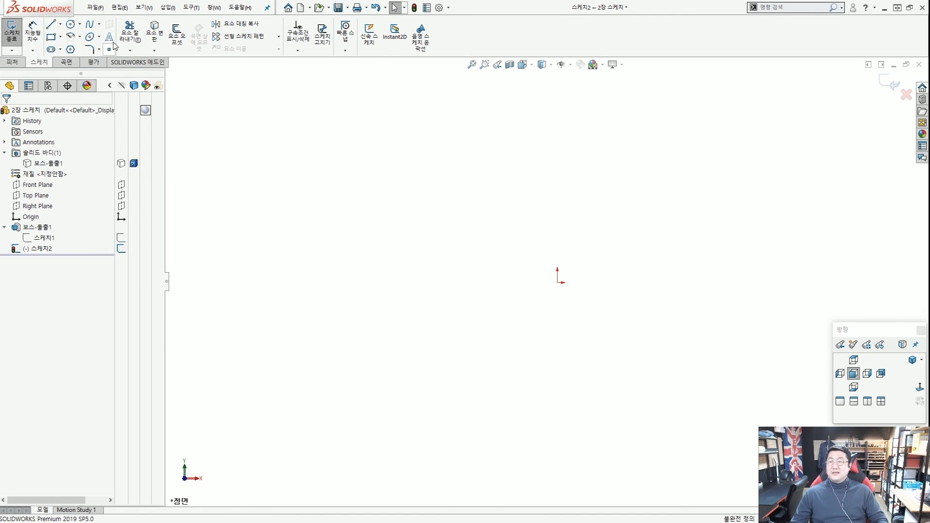
Draw an S-shaped spline from the origin through two points to an endpoint on the right.
left_click(89, 27)
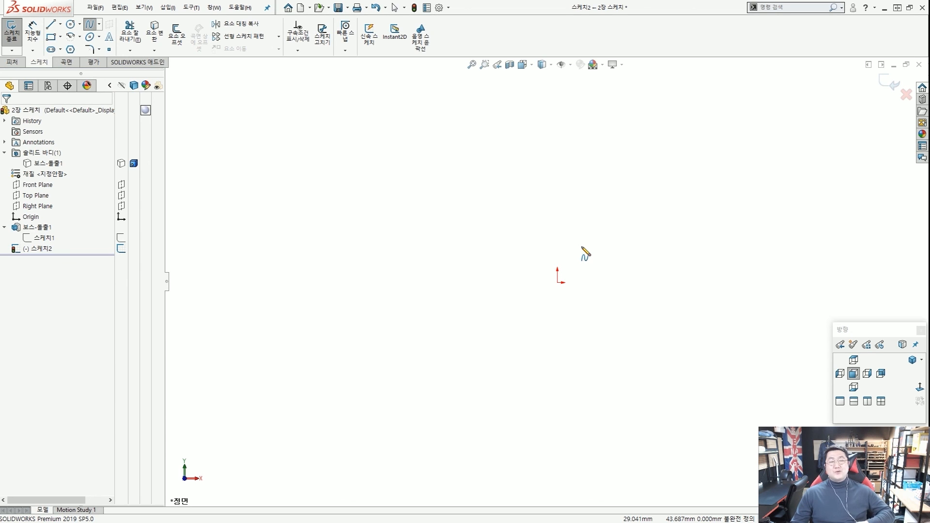
scroll(627, 251, "down", 4)
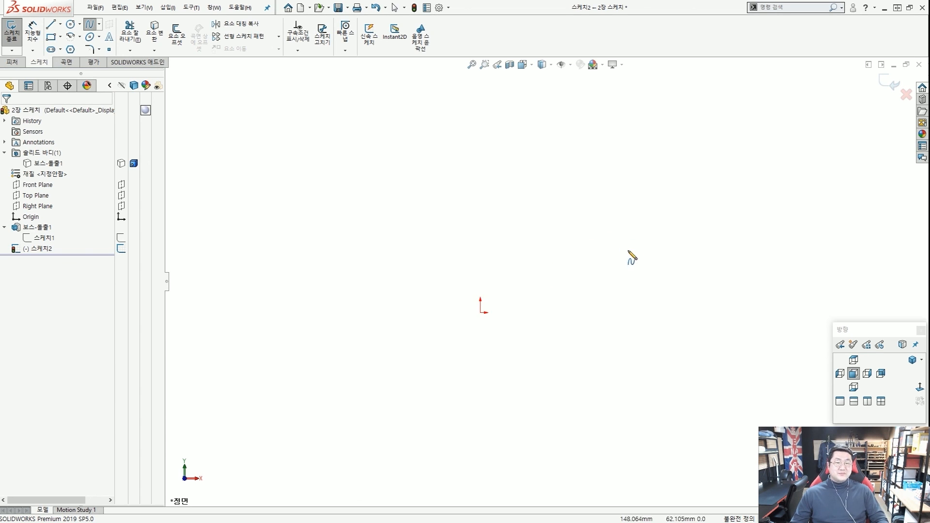
left_click(480, 313)
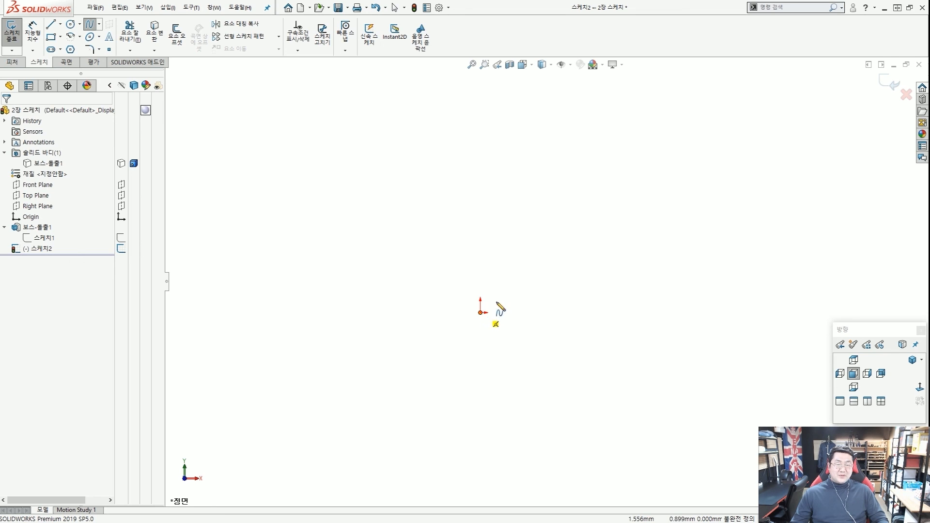
left_click(532, 271)
left_click(593, 318)
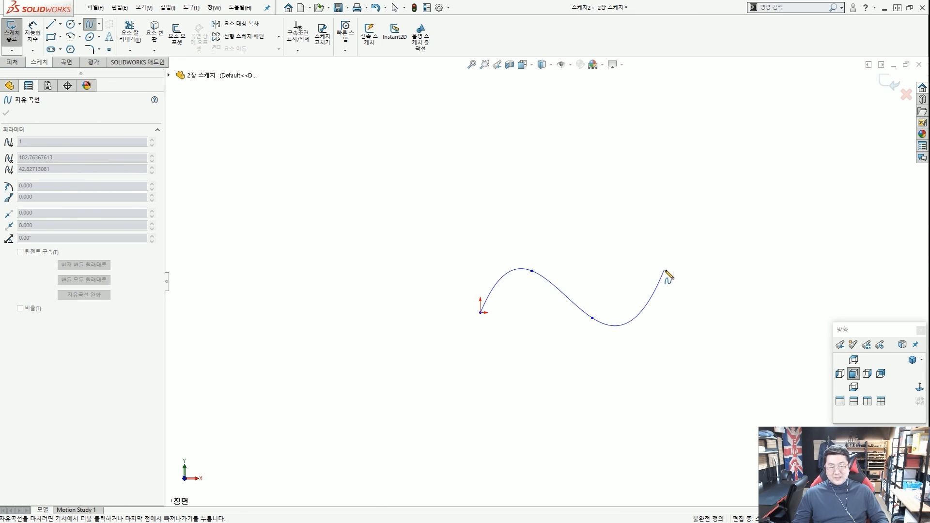
key("Escape")
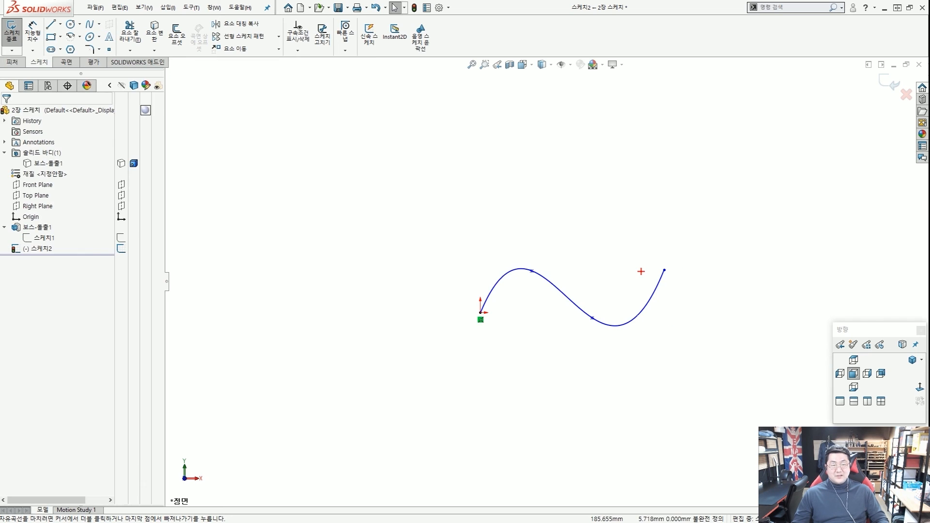
scroll(641, 272, "up", 2)
mouse_move(705, 293)
left_mouse_down()
mouse_move(640, 257)
mouse_move(679, 280)
left_mouse_up()
mouse_move(587, 357)
left_mouse_down()
mouse_move(570, 345)
mouse_move(587, 341)
left_mouse_up()
mouse_move(503, 294)
left_mouse_down()
mouse_move(481, 277)
mouse_move(494, 307)
left_mouse_up()
mouse_move(428, 349)
left_mouse_down()
mouse_move(440, 326)
mouse_move(445, 349)
left_mouse_up()
key("Escape")
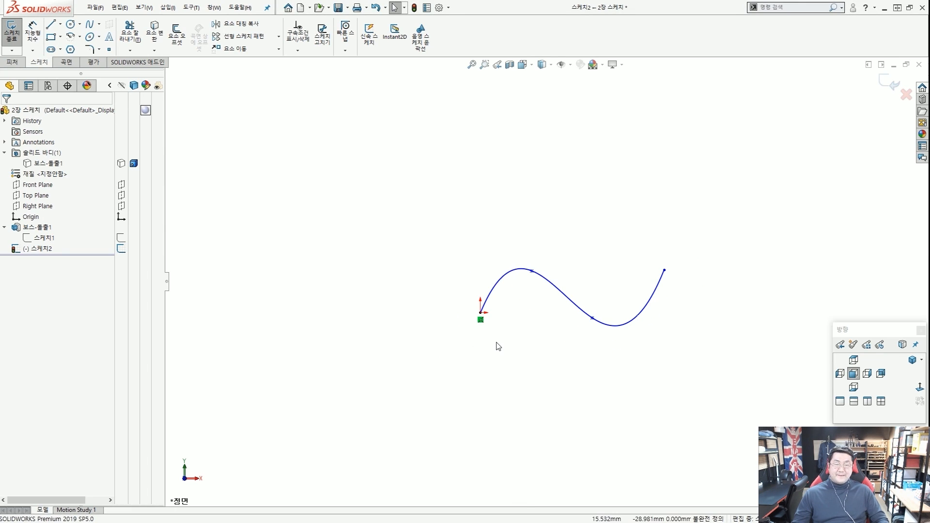
scroll(565, 329, "down", 1)
scroll(569, 325, "up", 1)
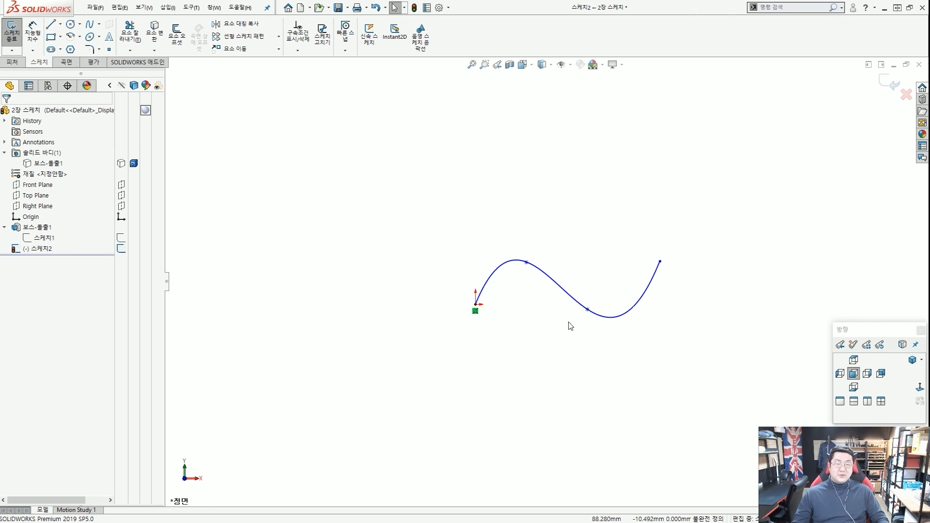
scroll(529, 275, "down", 5)
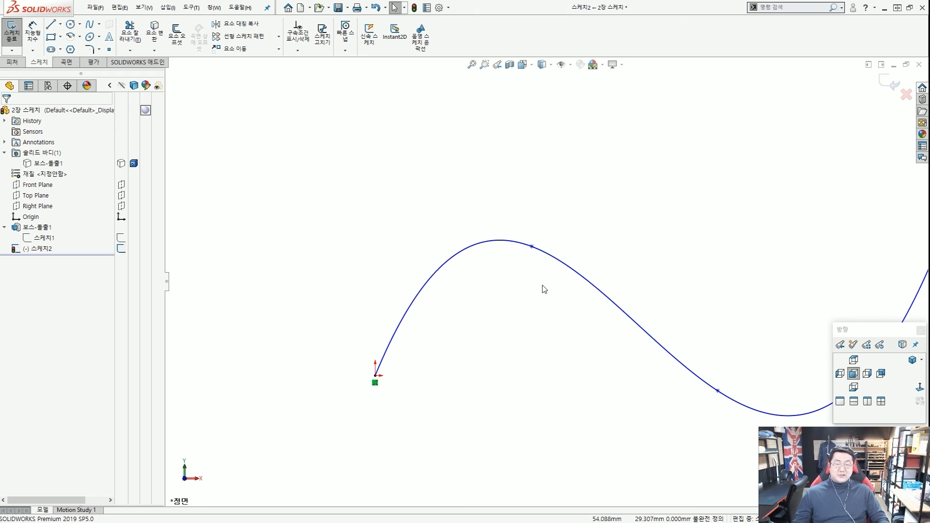
Drag the spline's upper and lower through points inward to flatten the wave.
left_click(531, 247)
mouse_move(568, 286)
left_mouse_down()
mouse_move(628, 228)
mouse_move(590, 271)
left_mouse_up()
left_click_drag(685, 208, 600, 255)
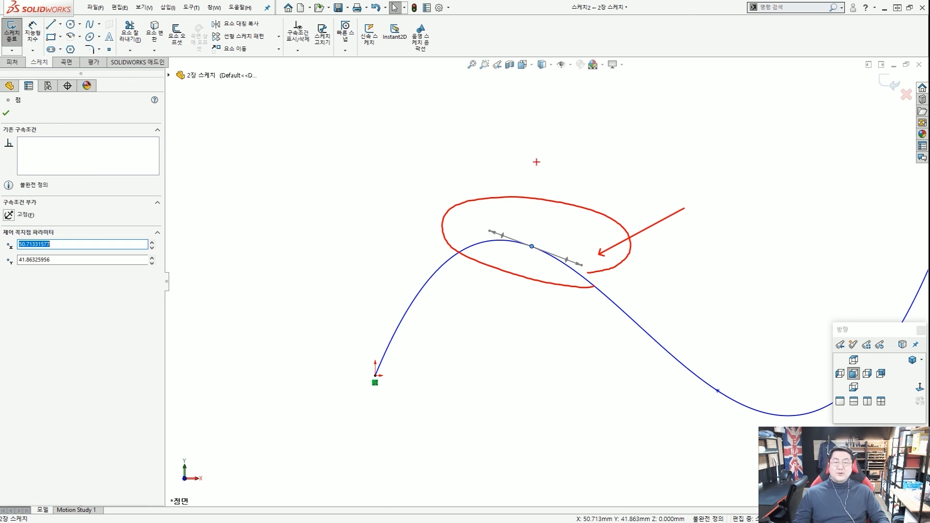
left_click_drag(520, 160, 508, 223)
key("Escape")
key("Escape")
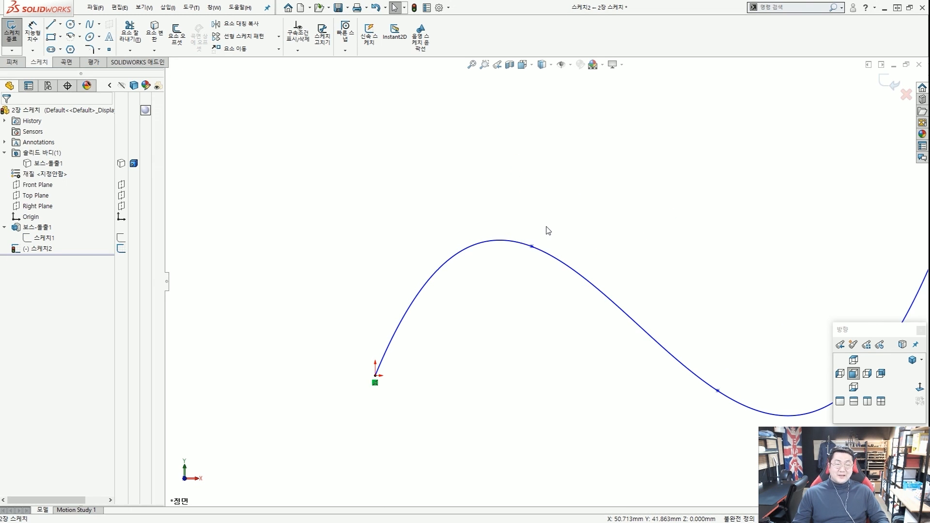
scroll(547, 228, "up", 5)
scroll(608, 290, "down", 5)
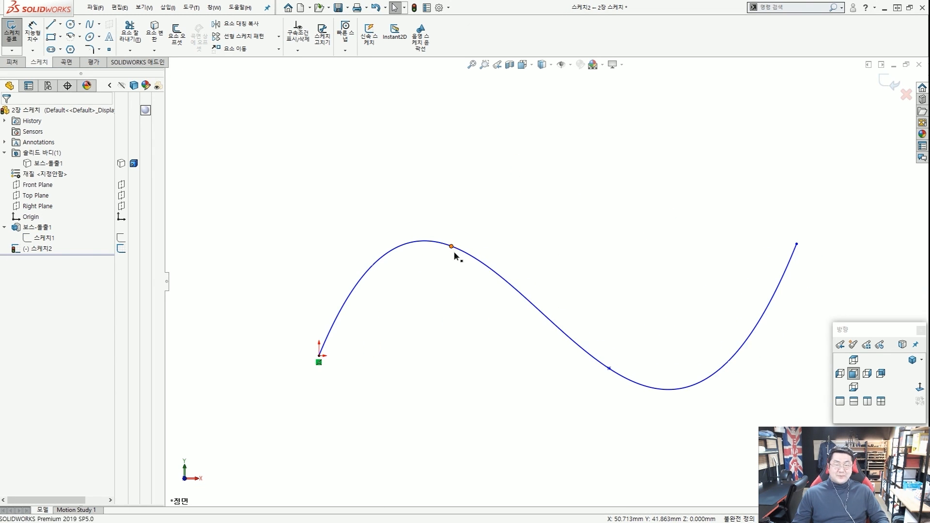
mouse_move(451, 248)
left_mouse_down()
mouse_move(484, 308)
mouse_move(432, 260)
mouse_move(476, 297)
mouse_move(468, 300)
left_mouse_up()
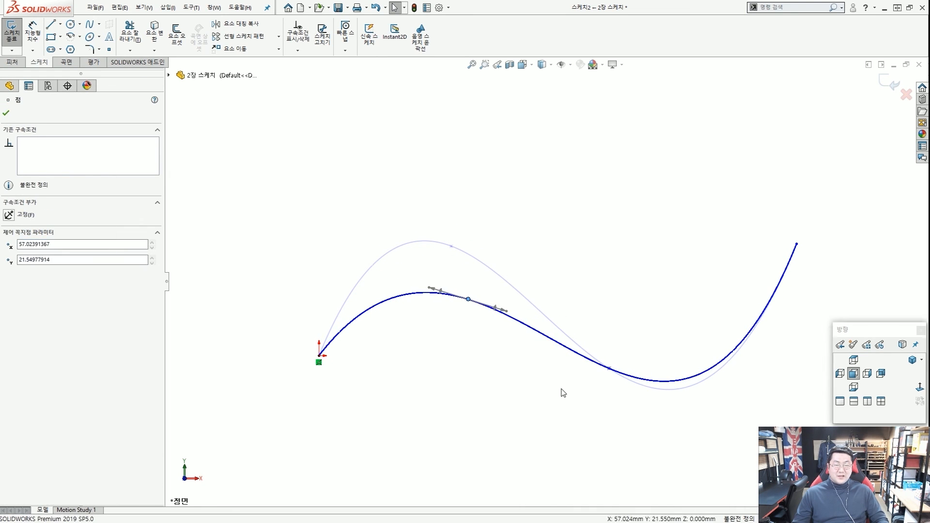
left_click(562, 389)
mouse_move(610, 369)
left_mouse_down()
mouse_move(695, 361)
mouse_move(639, 355)
mouse_move(722, 347)
mouse_move(587, 365)
mouse_move(676, 308)
mouse_move(658, 380)
mouse_move(644, 379)
mouse_move(642, 315)
left_mouse_up()
scroll(578, 355, "up", 4)
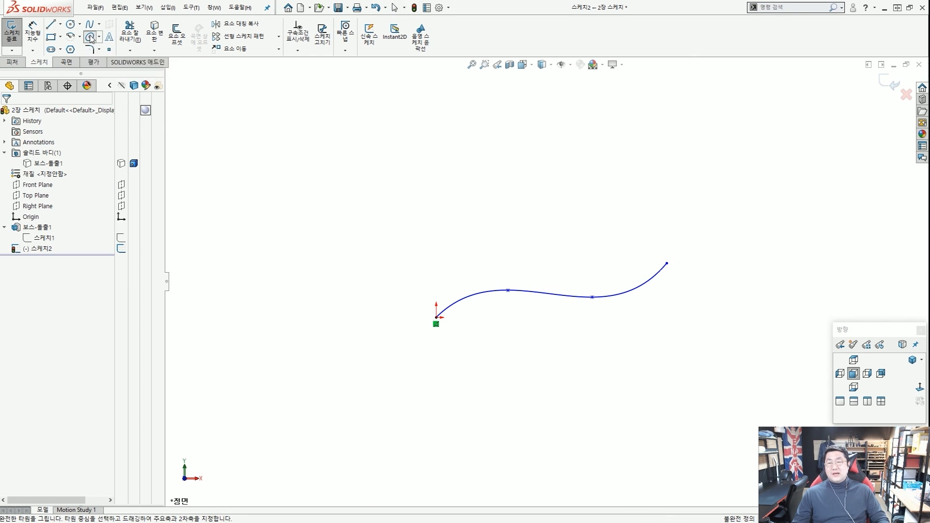
Draw a horizontal ellipse above-left of the spline from centre, major and minor radii.
left_click(91, 38)
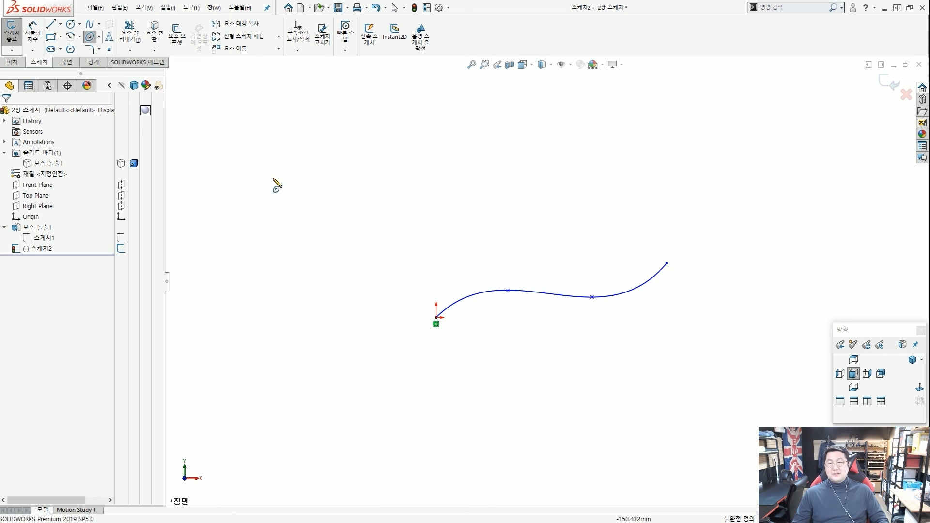
left_click(299, 198)
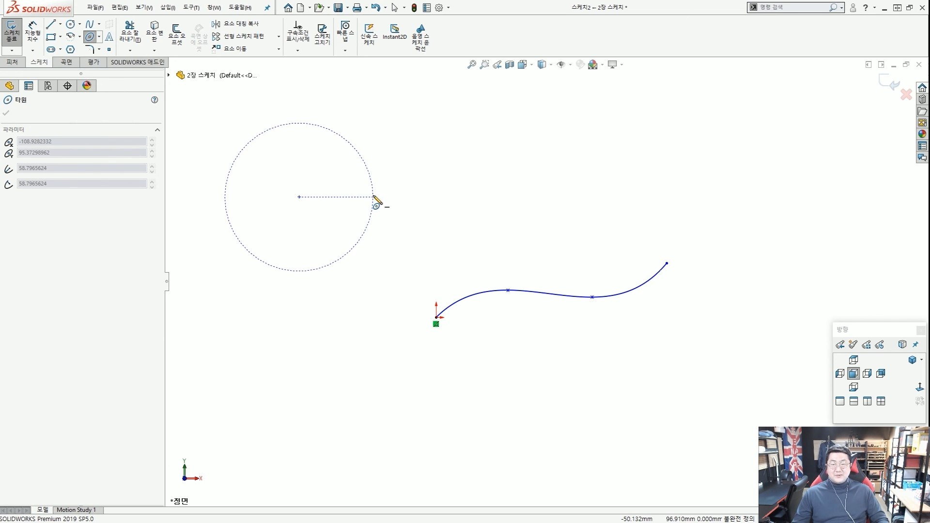
left_click(373, 196)
left_click(304, 150)
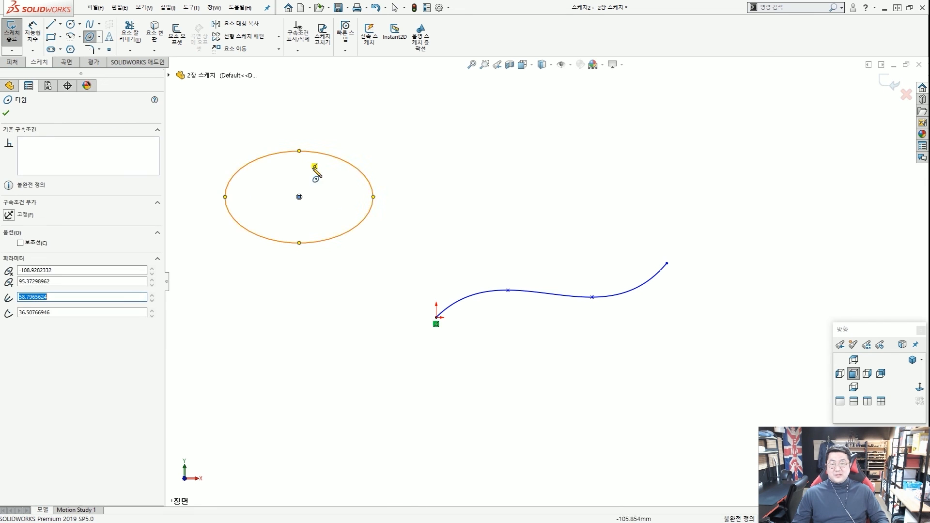
key("Escape")
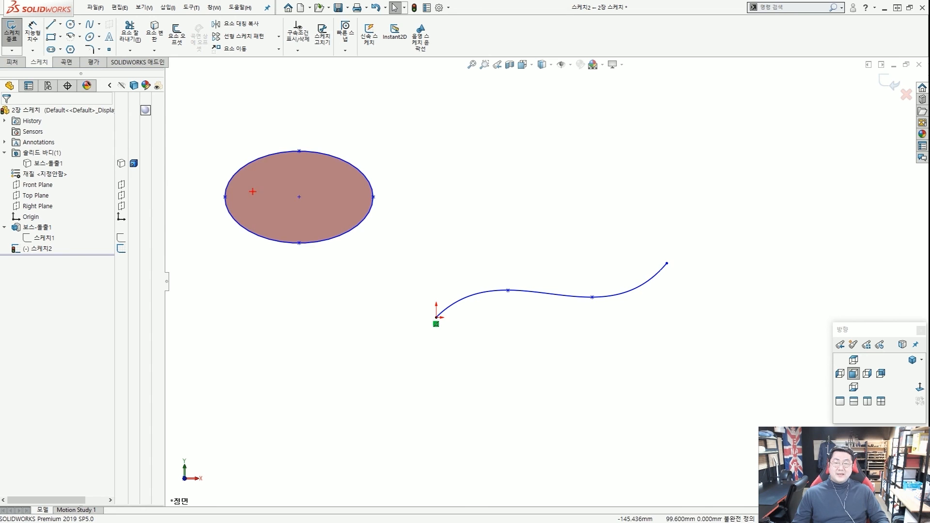
Highlight the ellipse's left and right quadrant points with on-screen annotations.
left_click_drag(498, 182, 544, 155)
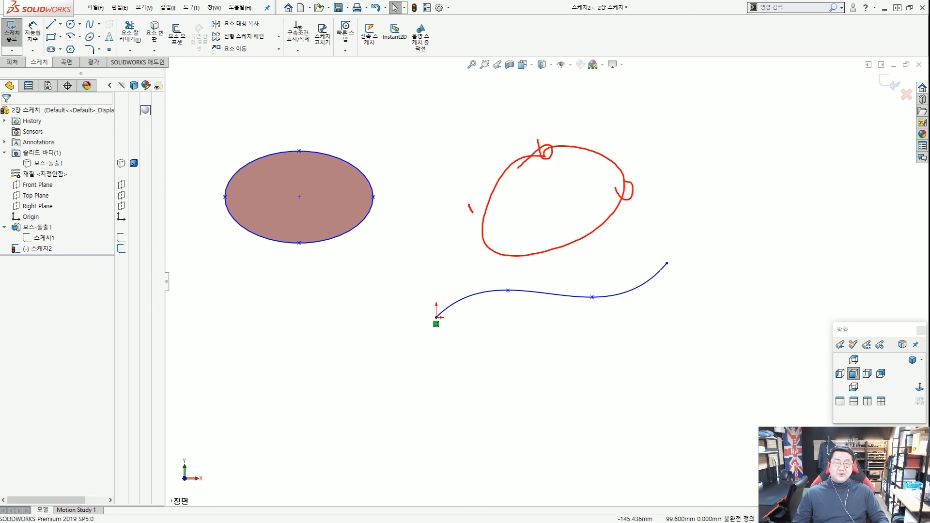
key("Escape")
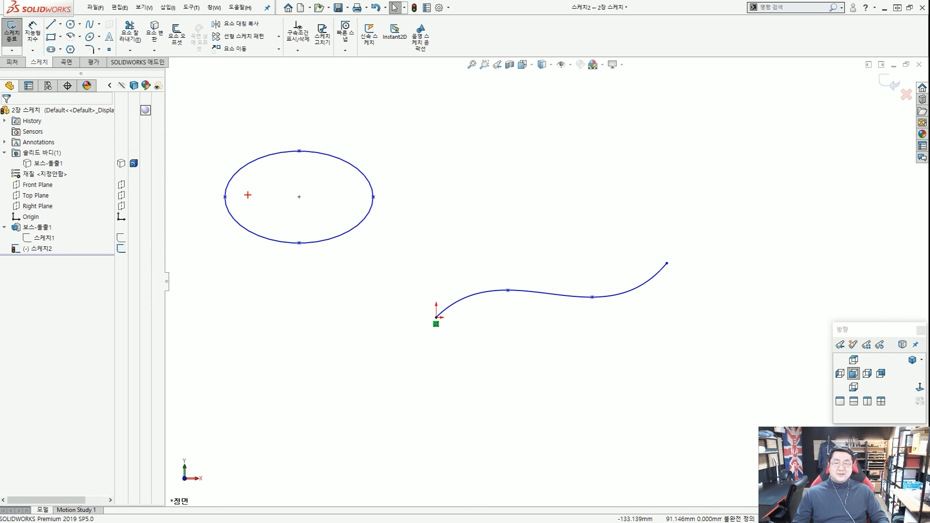
left_click_drag(355, 205, 358, 314)
mouse_move(232, 297)
left_mouse_down()
mouse_move(362, 298)
mouse_move(332, 300)
left_mouse_up()
left_click_drag(245, 280, 324, 293)
left_click_drag(295, 244, 460, 238)
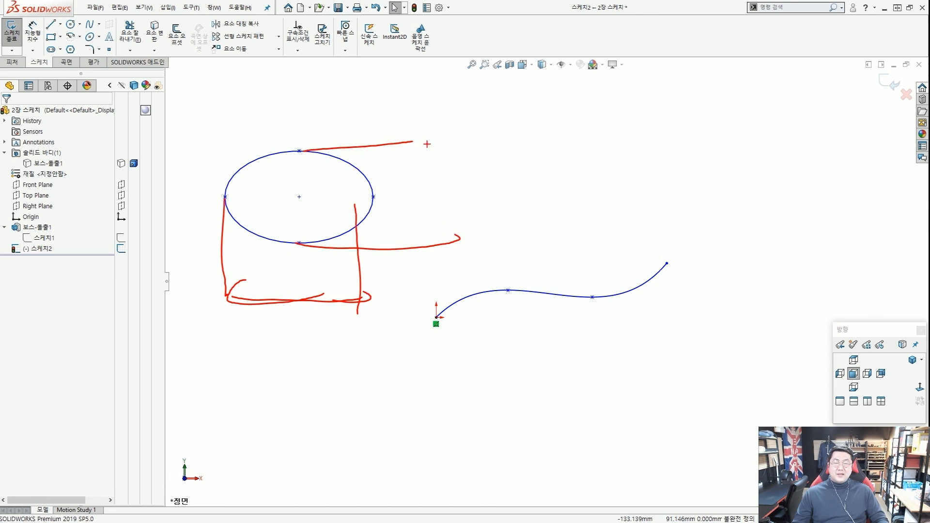
key("Escape")
key("ctrl+2")
scroll(255, 201, "up", 5)
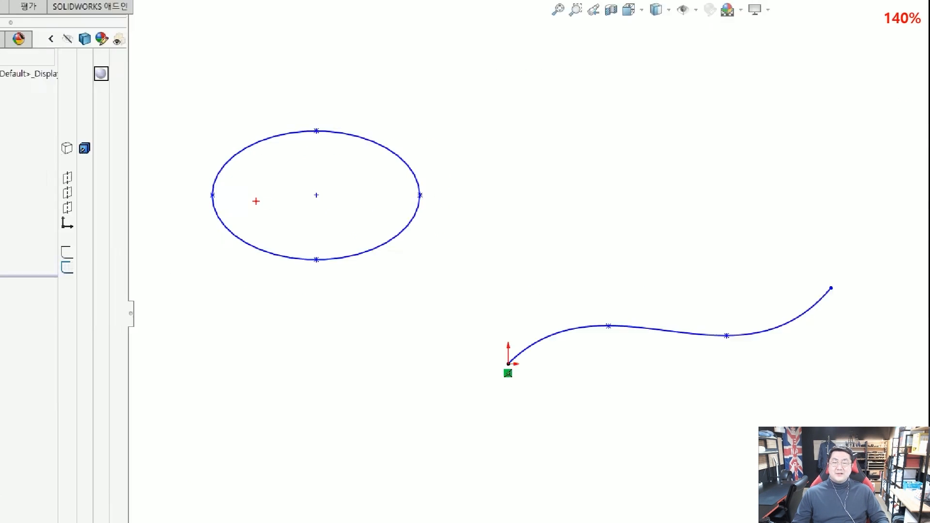
left_click_drag(212, 204, 215, 204)
left_click_drag(497, 203, 508, 192)
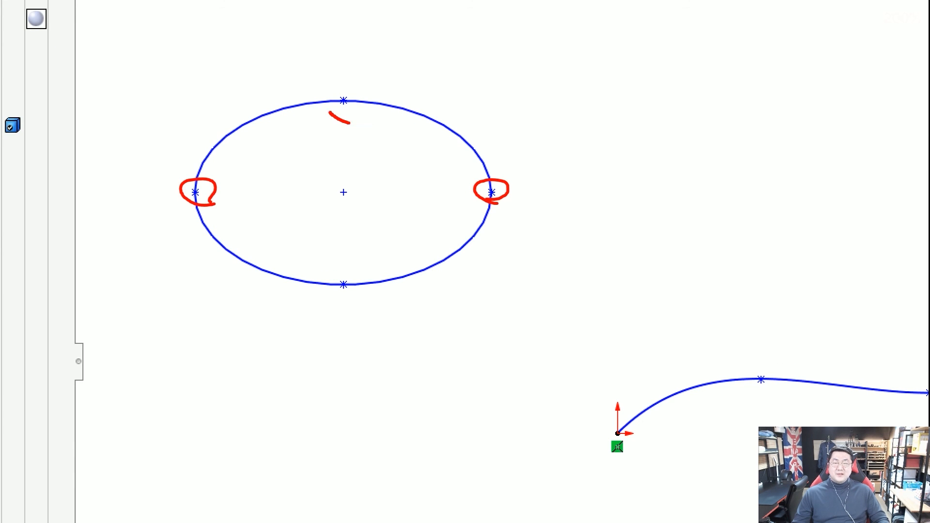
key("Escape")
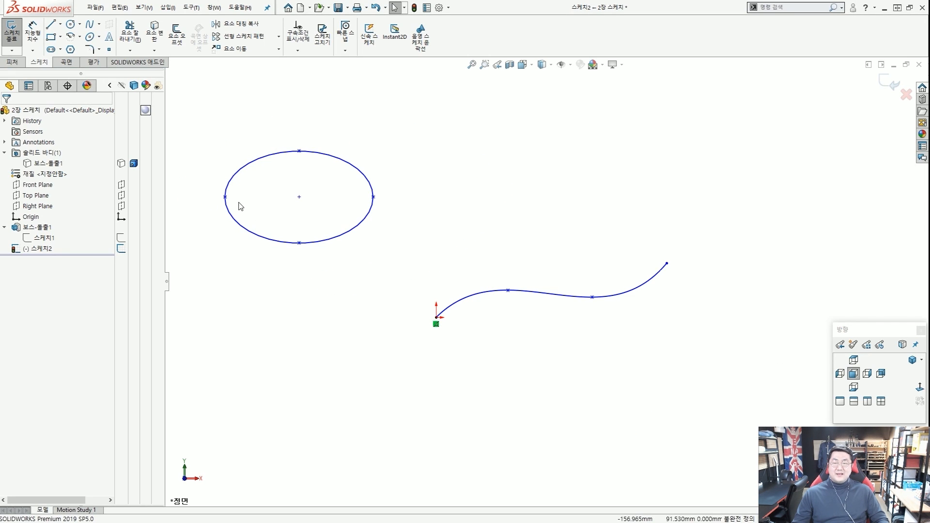
Tilt the ellipse upward to the right by dragging its right quadrant point up.
scroll(295, 199, "down", 3)
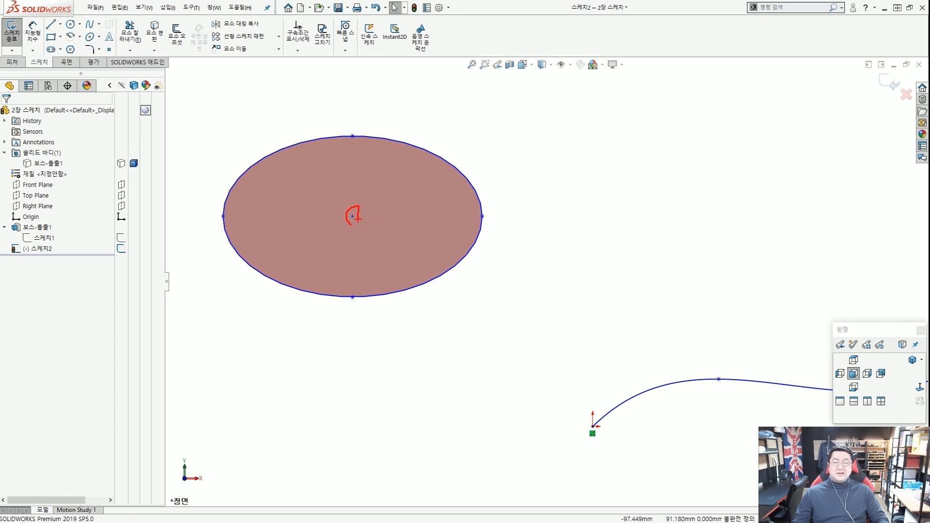
mouse_move(482, 217)
left_mouse_down()
mouse_move(461, 166)
mouse_move(467, 252)
mouse_move(457, 175)
mouse_move(467, 243)
mouse_move(519, 194)
mouse_move(481, 179)
left_mouse_up()
key("Escape")
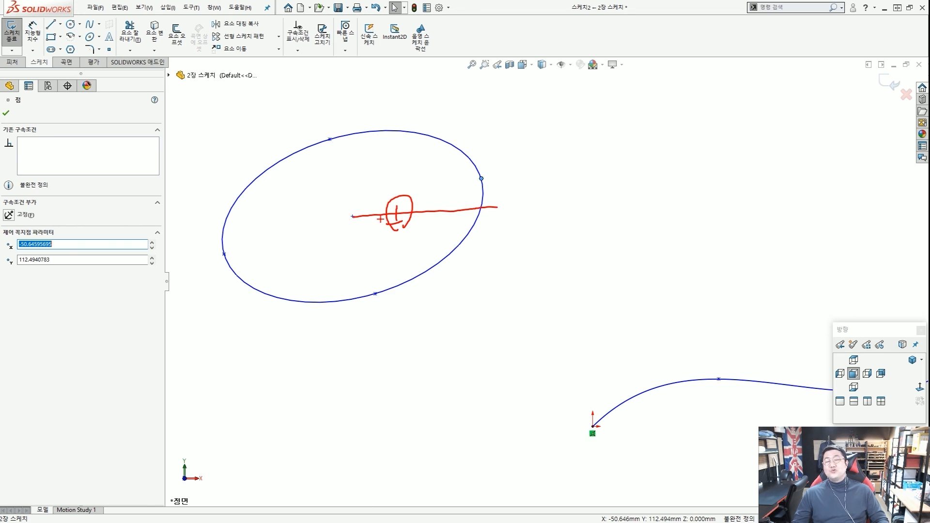
key("Escape")
left_click(374, 243)
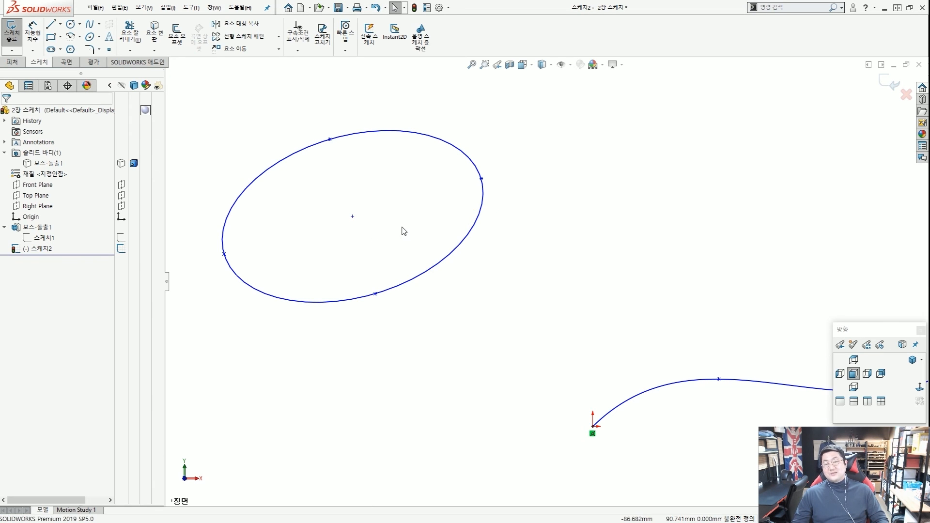
scroll(402, 231, "up", 3)
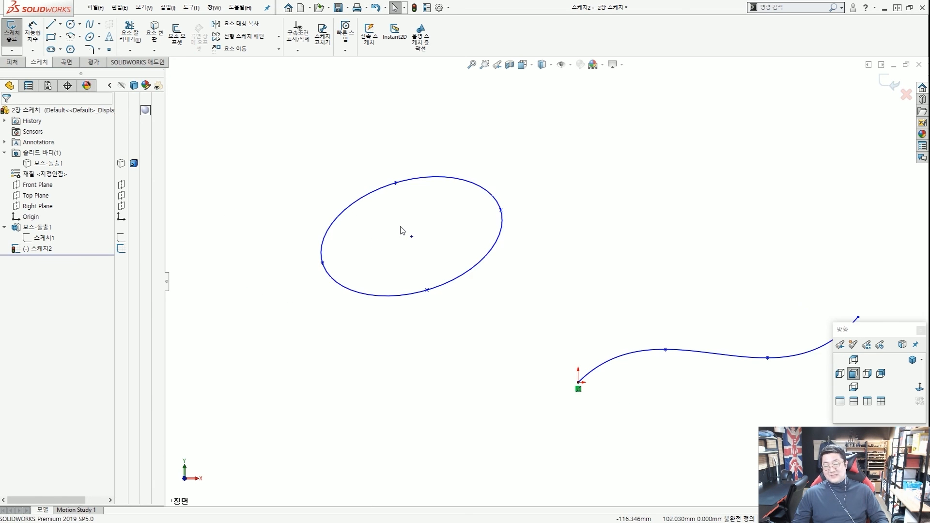
scroll(436, 245, "down", 2)
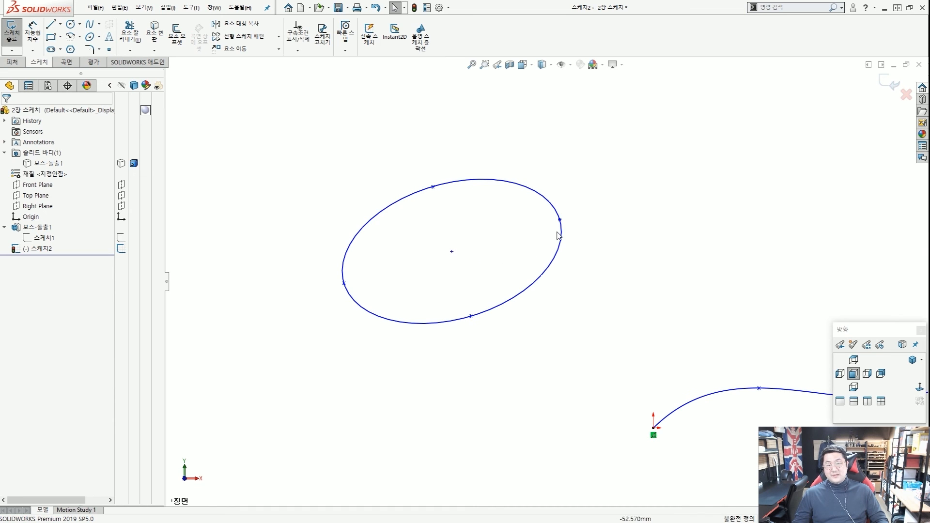
mouse_move(560, 221)
left_mouse_down()
mouse_move(540, 176)
mouse_move(559, 253)
mouse_move(553, 208)
left_mouse_up()
left_click(581, 252)
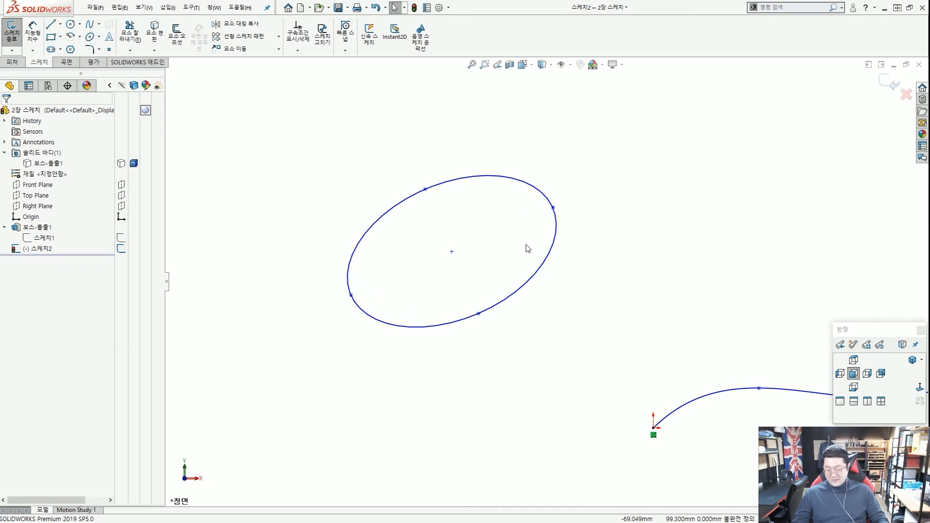
Add a Vertical relation between the ellipse centre and top point, levelling the ellipse.
left_click(452, 253)
left_click(553, 208, "ctrl")
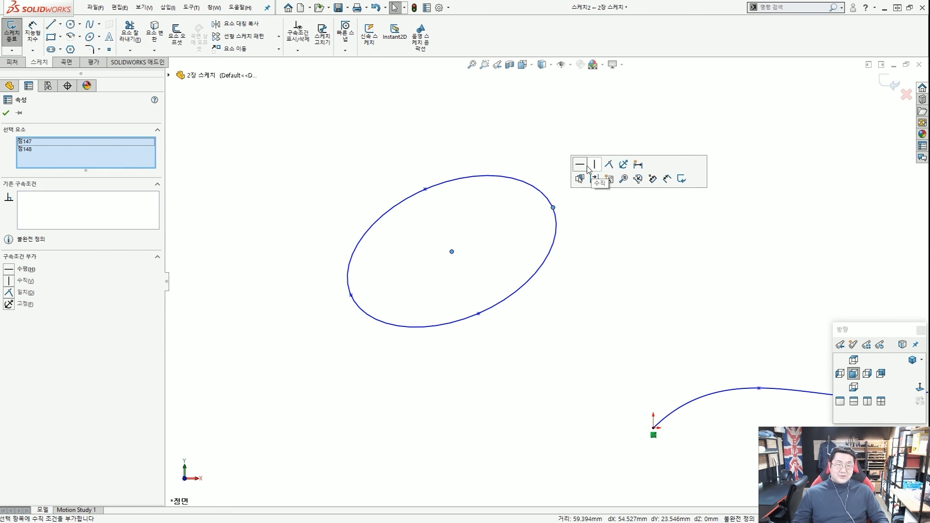
left_click(553, 154)
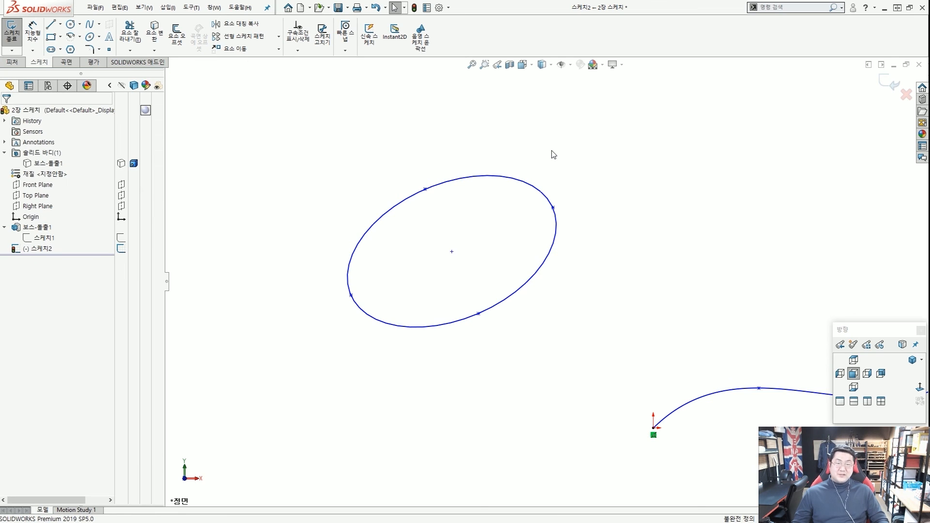
left_click(452, 253)
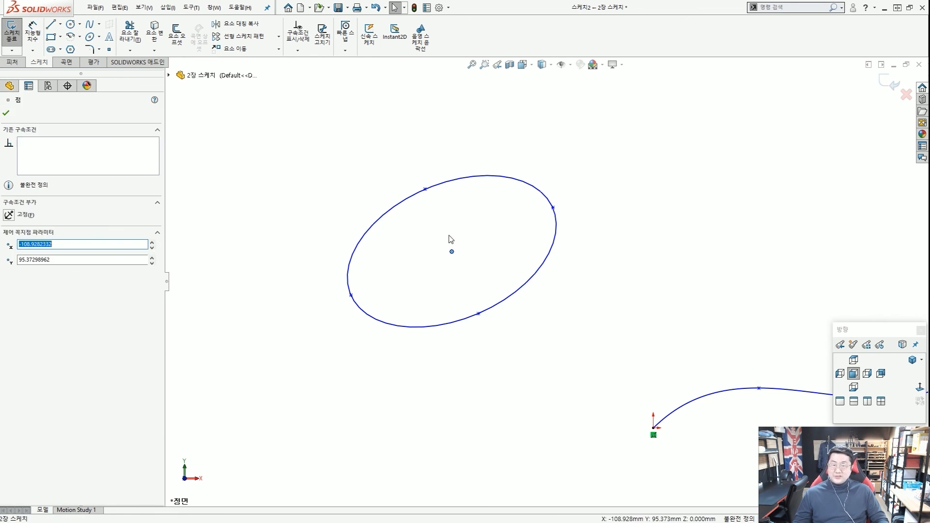
left_click(426, 189, "ctrl")
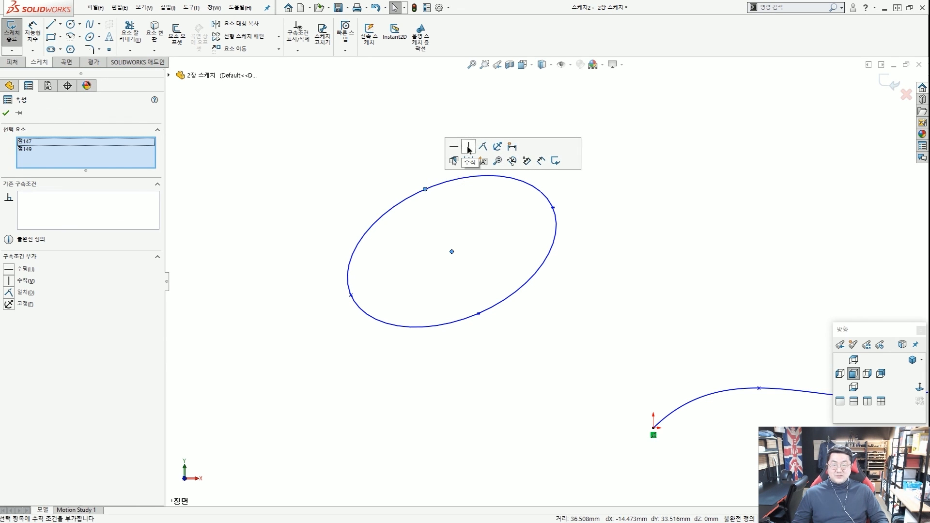
left_click(469, 147)
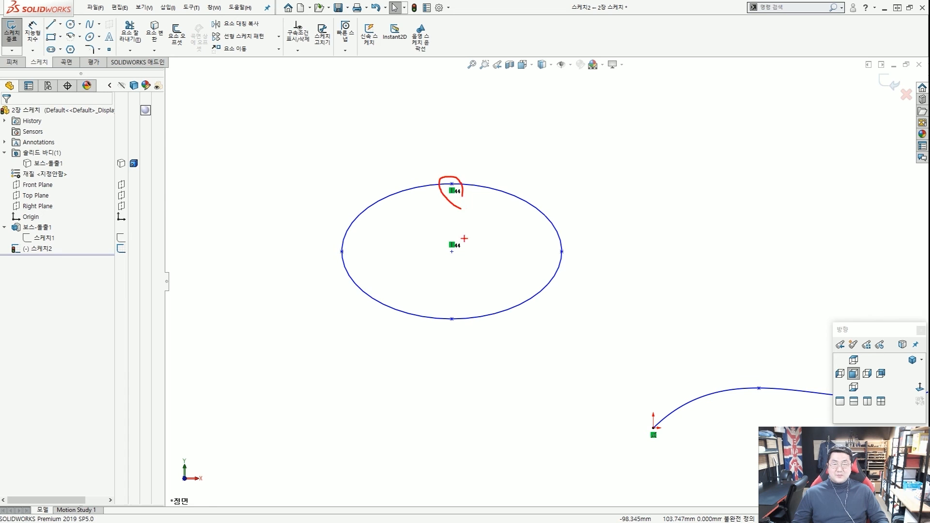
left_click_drag(549, 286, 572, 275)
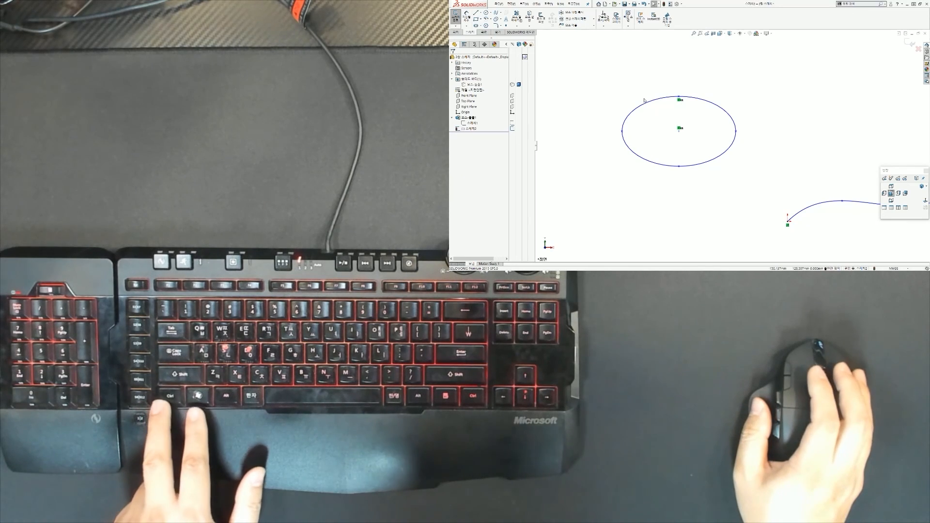
Undo the ellipse move and Vertical relation so the ellipse is tilted again.
key("ctrl+z")
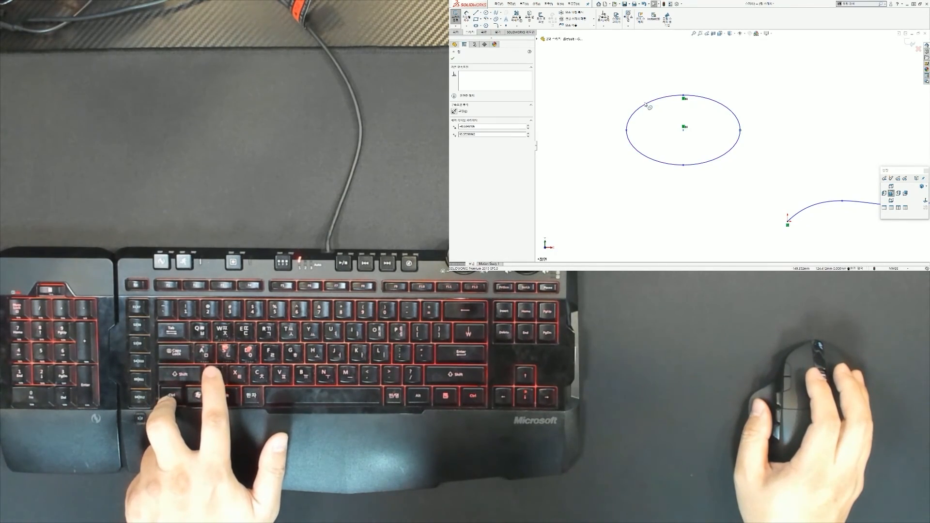
key("ctrl+z")
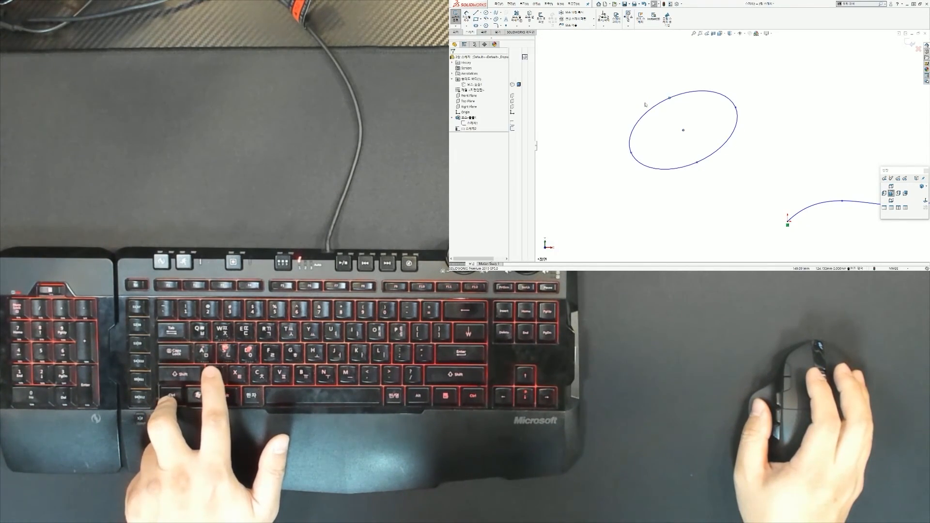
key("Escape")
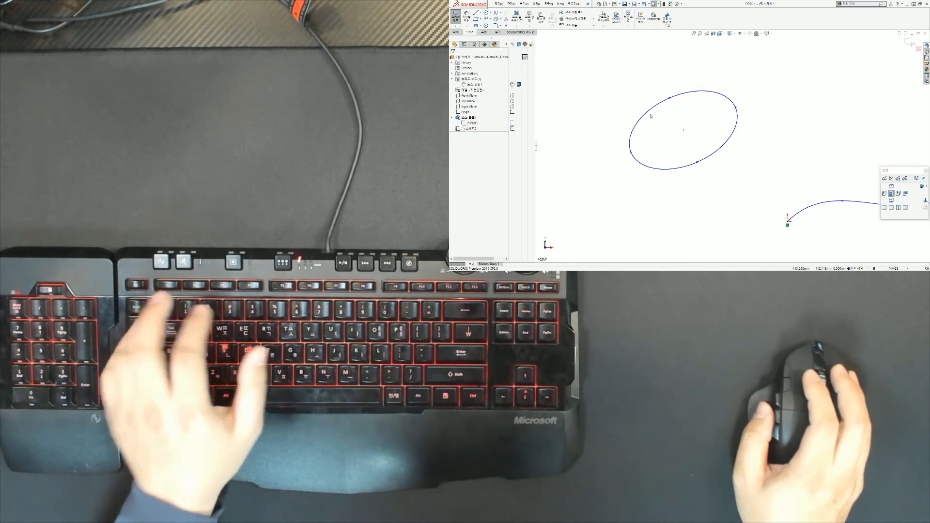
key("ctrl+2")
left_click_drag(684, 131, 682, 93)
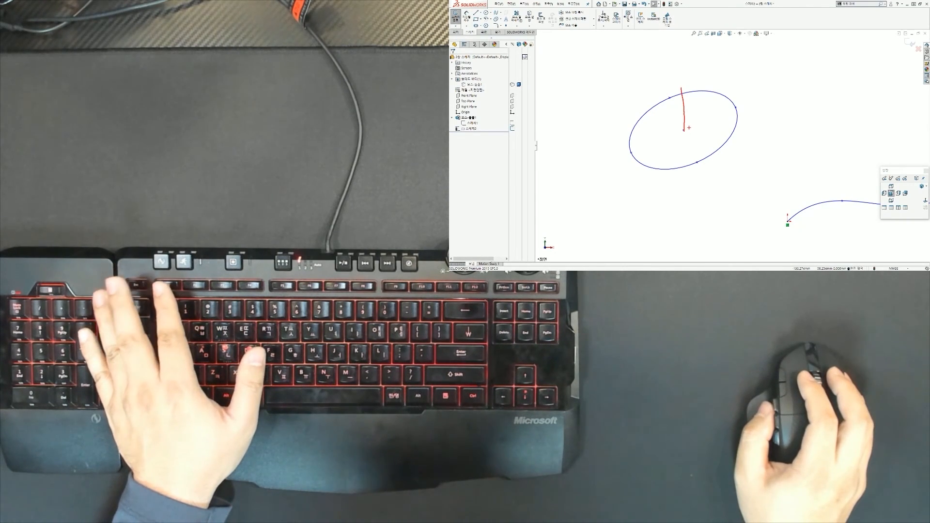
key("Escape")
key("ctrl+2")
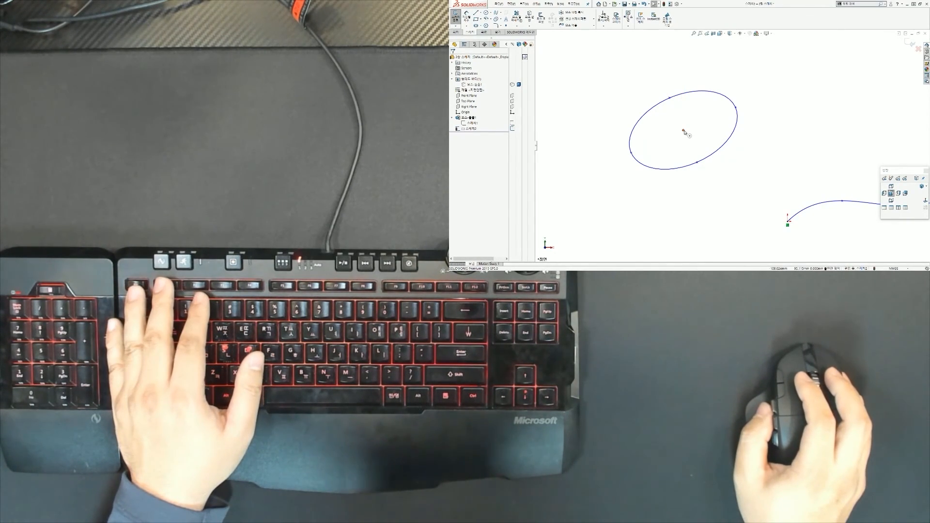
key("Escape")
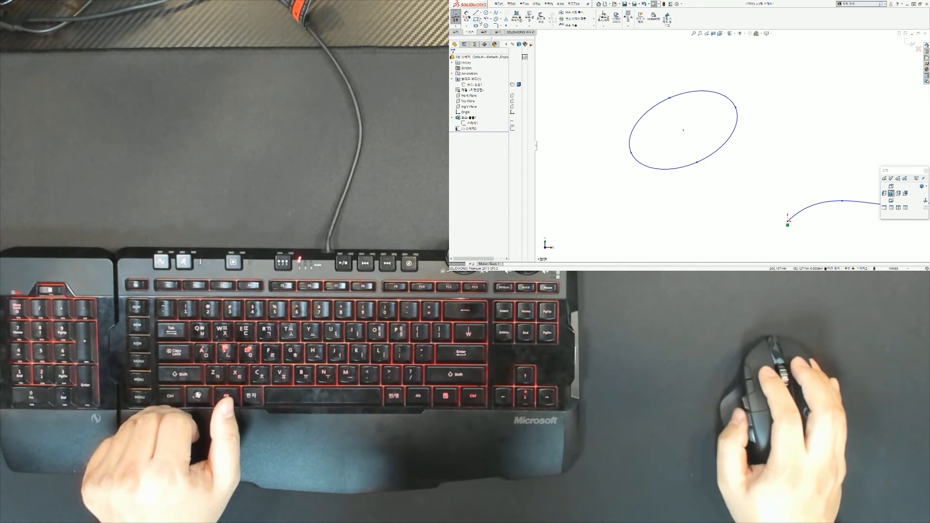
Draw a horizontal centerline from the ellipse centre rightward; the CommandManager becomes floating.
left_click(481, 13)
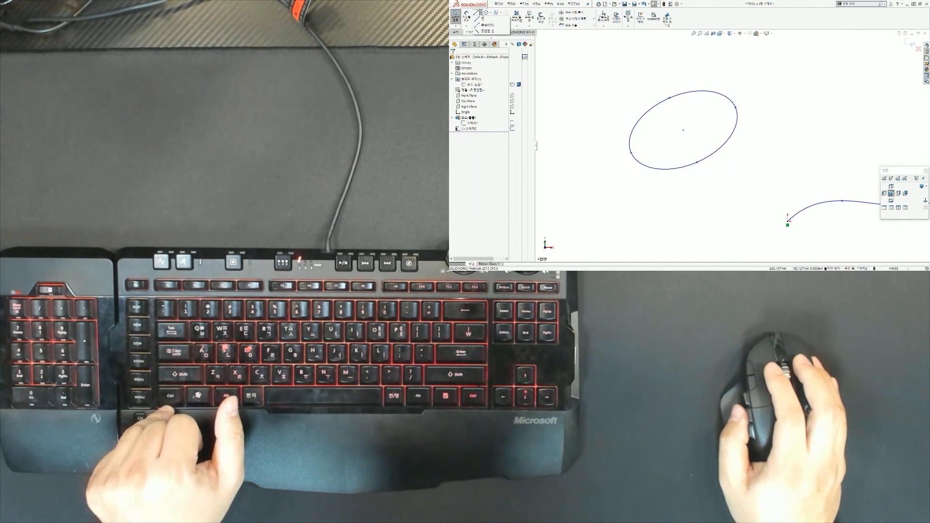
left_click(485, 26)
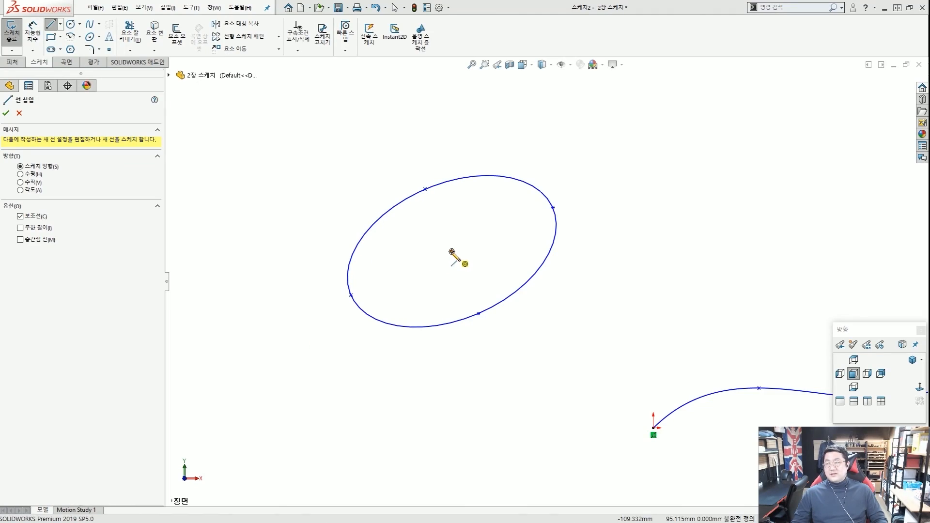
left_click(452, 252)
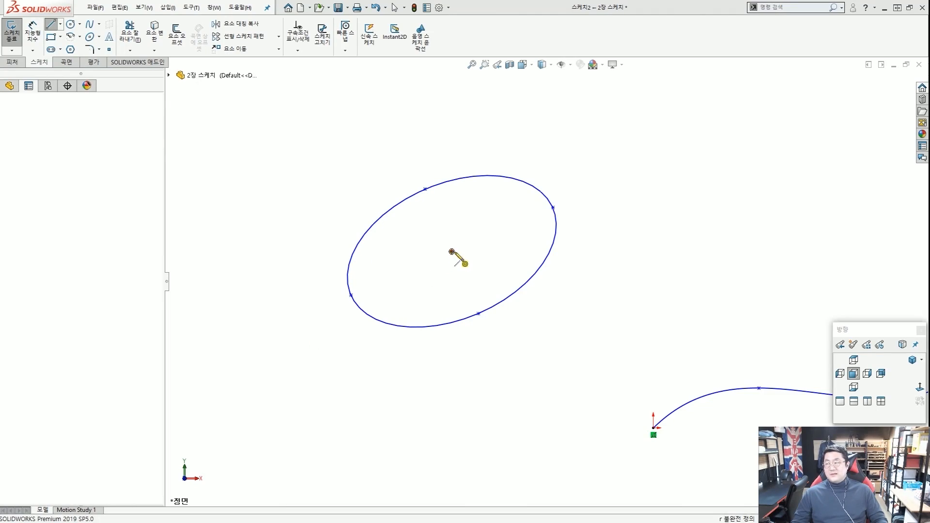
left_click(616, 252)
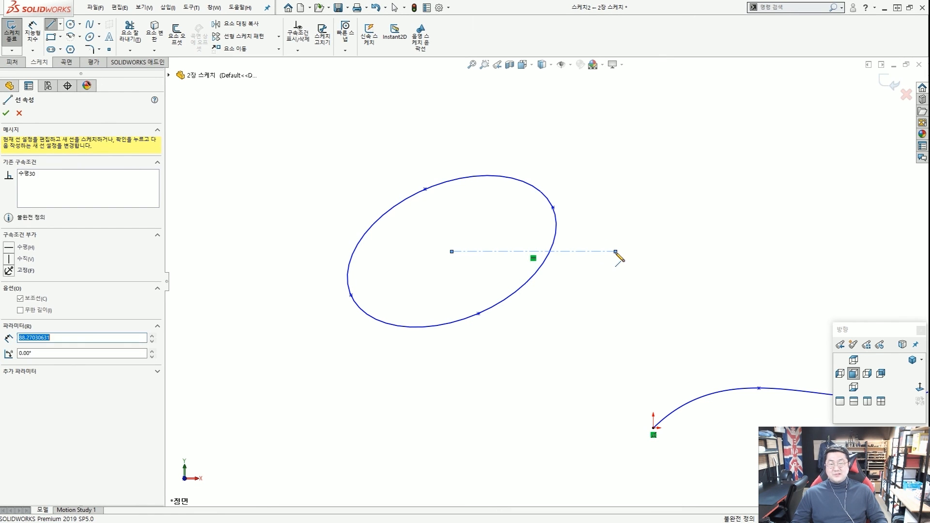
key("Escape")
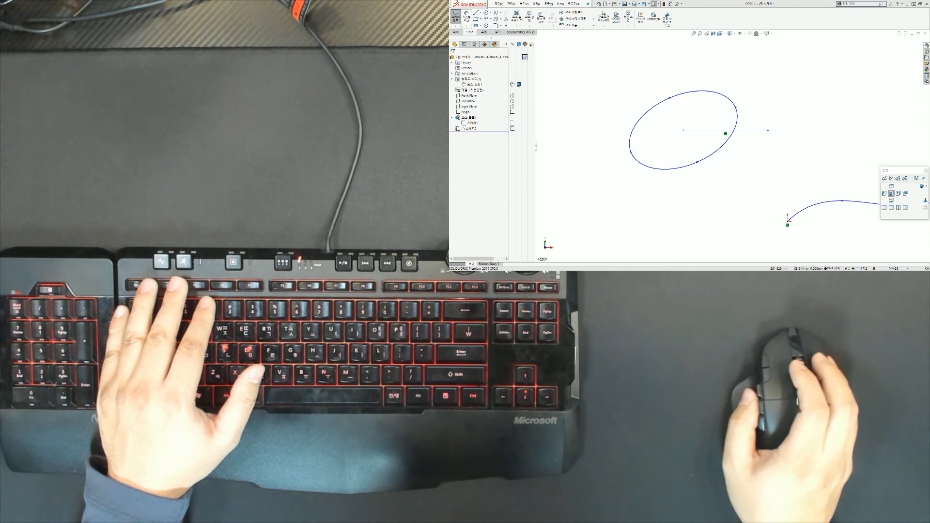
double_click(489, 32)
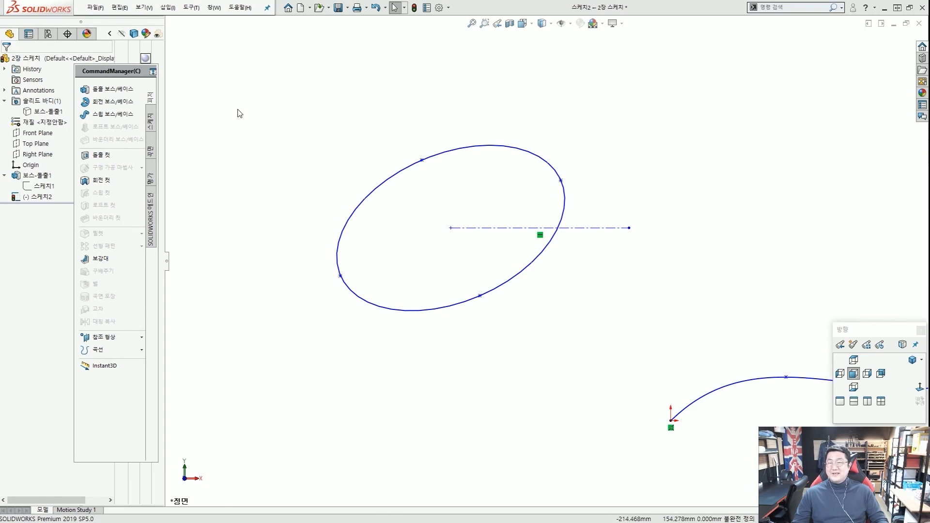
Dock the floating CommandManager back along the top and show the Sketch tools.
left_click_drag(134, 78, 434, 52)
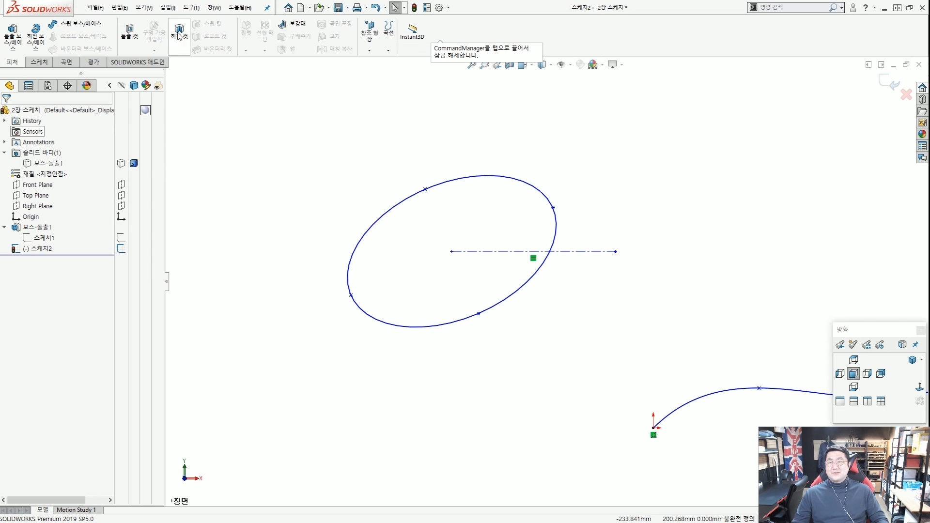
left_click_drag(370, 128, 458, 28)
key("ctrl+2")
left_click_drag(372, 111, 464, 21)
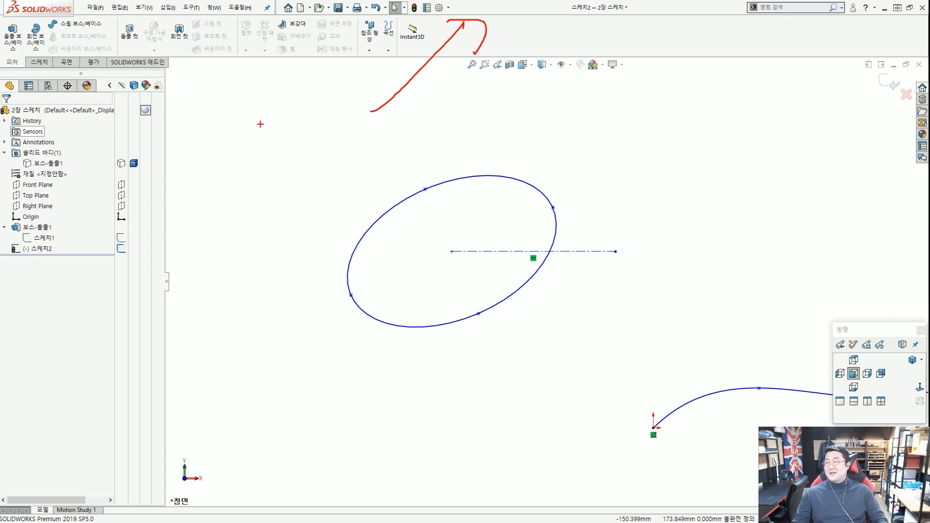
key("Escape")
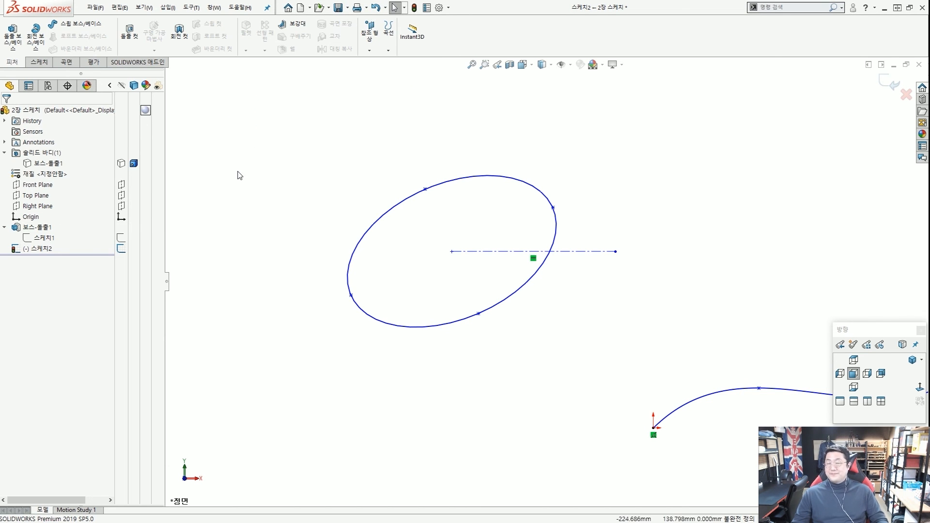
left_click(426, 190)
left_click(366, 148)
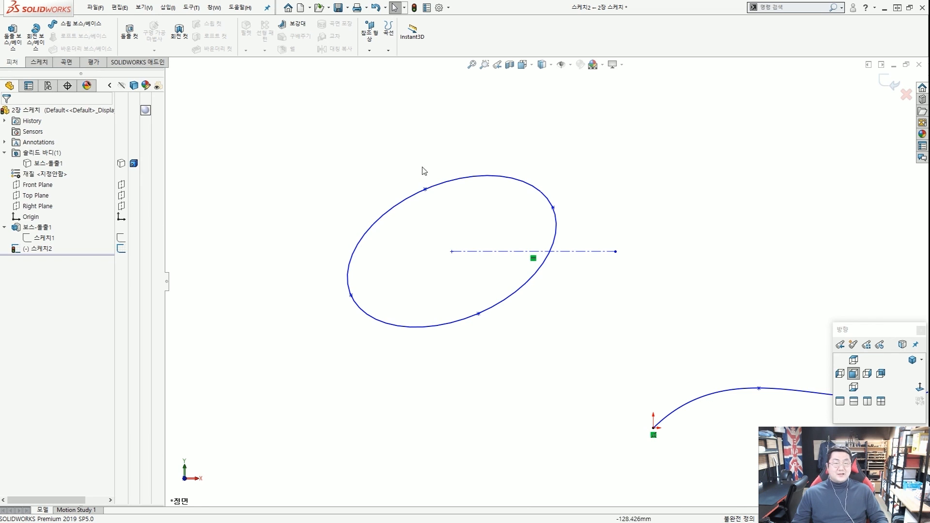
left_click(39, 62)
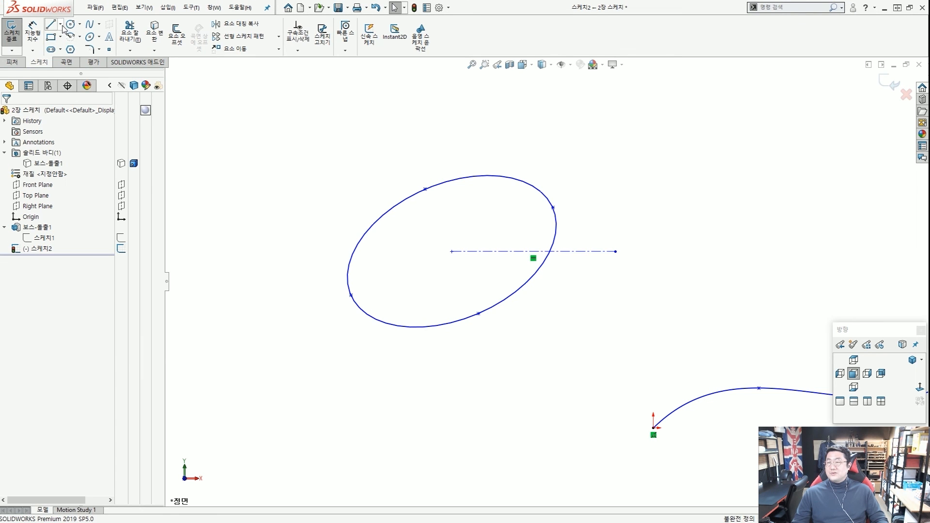
Draw a centerline from the ellipse centre to the ellipse's upper right edge.
left_click(61, 25)
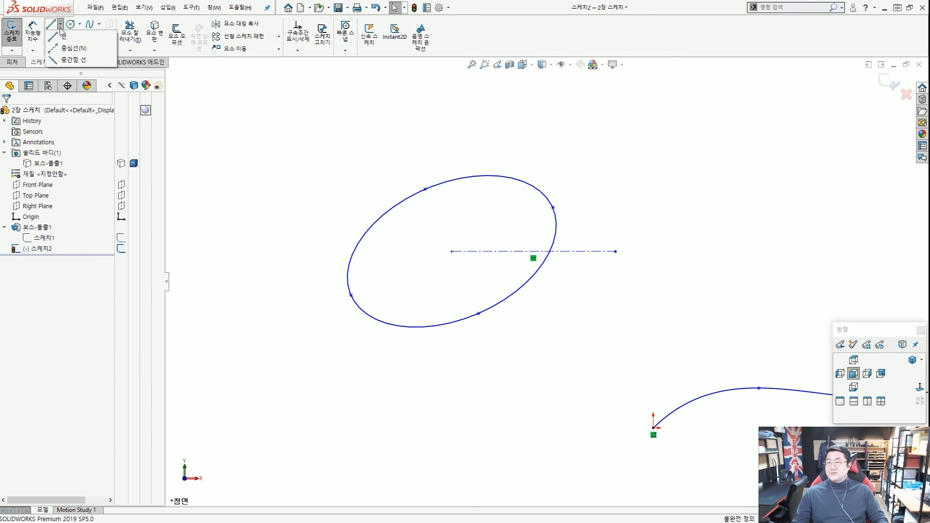
left_click(59, 49)
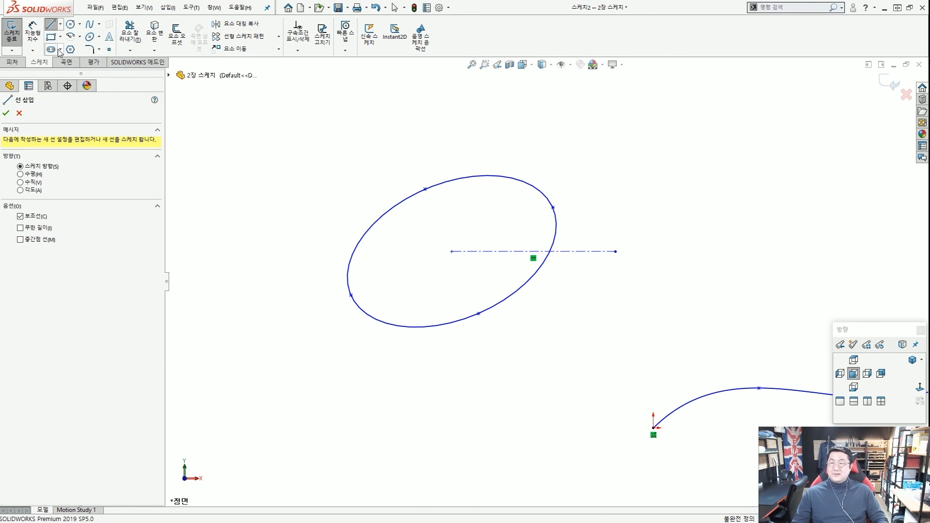
left_click(451, 252)
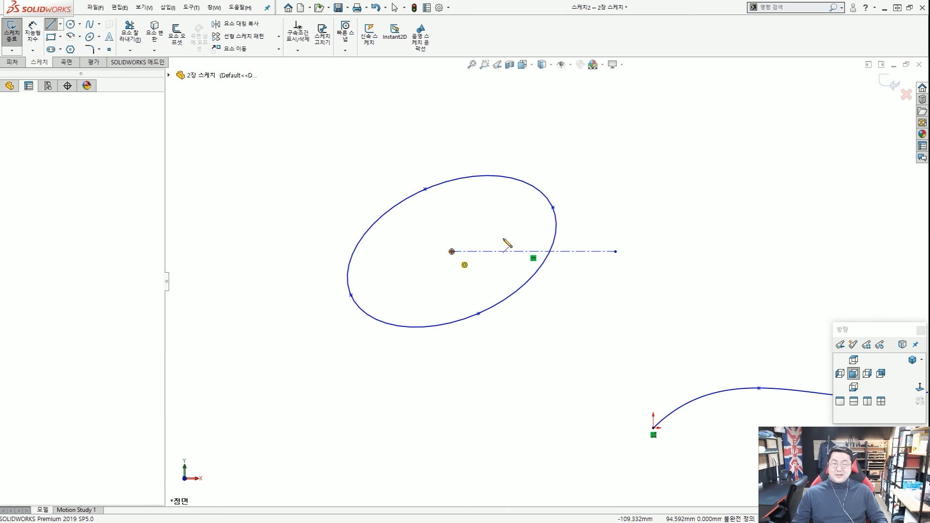
left_click(553, 208)
key("Escape")
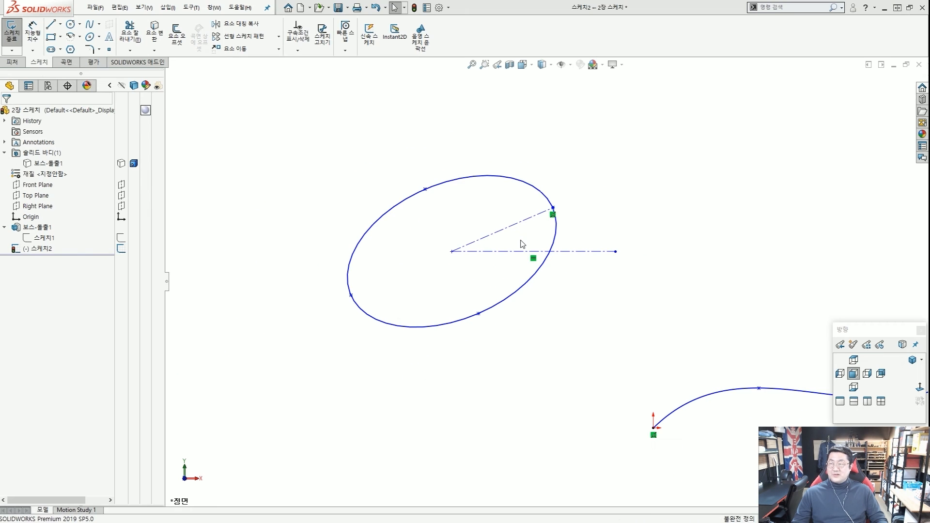
Dimension the angle between the horizontal and angled centerlines as 25°, then view the sketch from the front.
left_click(39, 34)
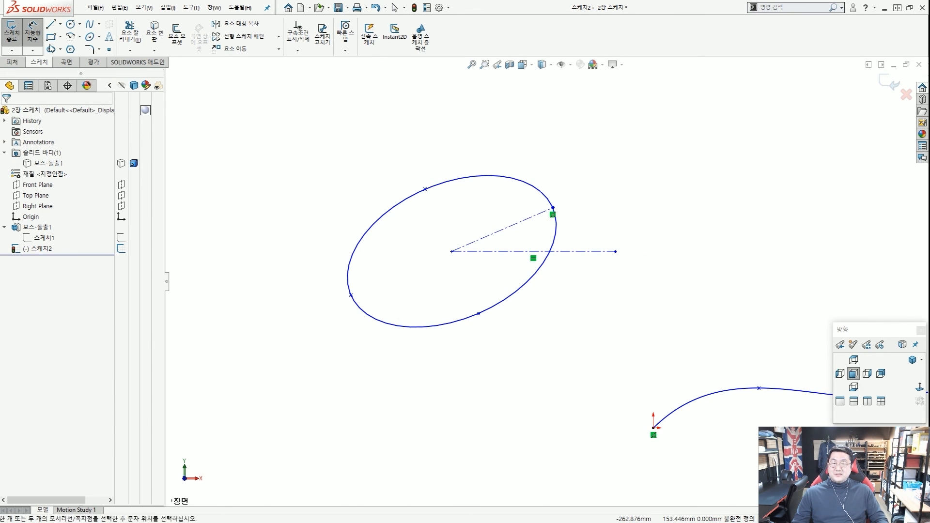
left_click(517, 252)
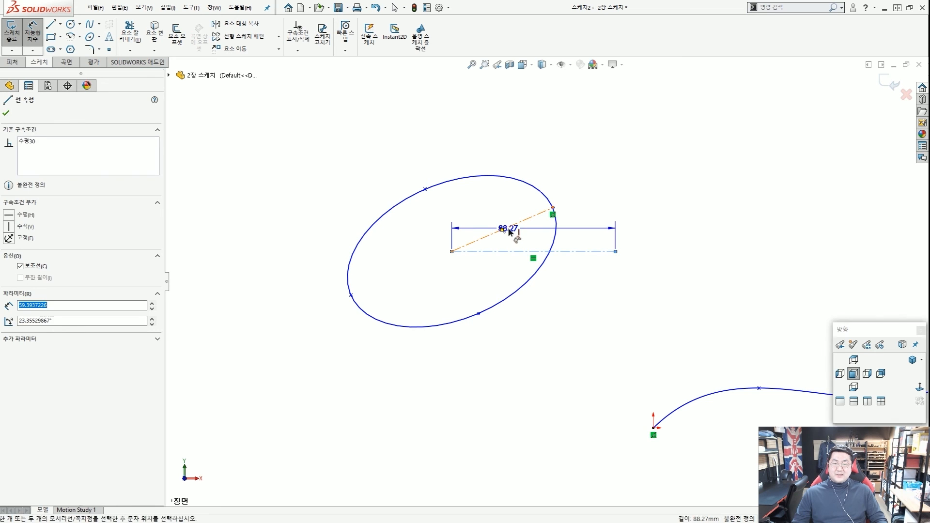
left_click(509, 230)
left_click(584, 233)
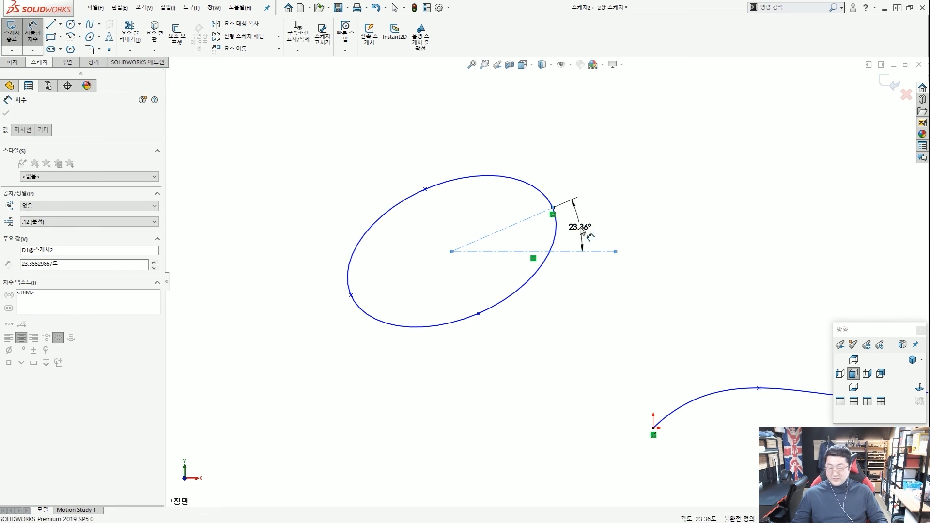
type("25")
key("Return")
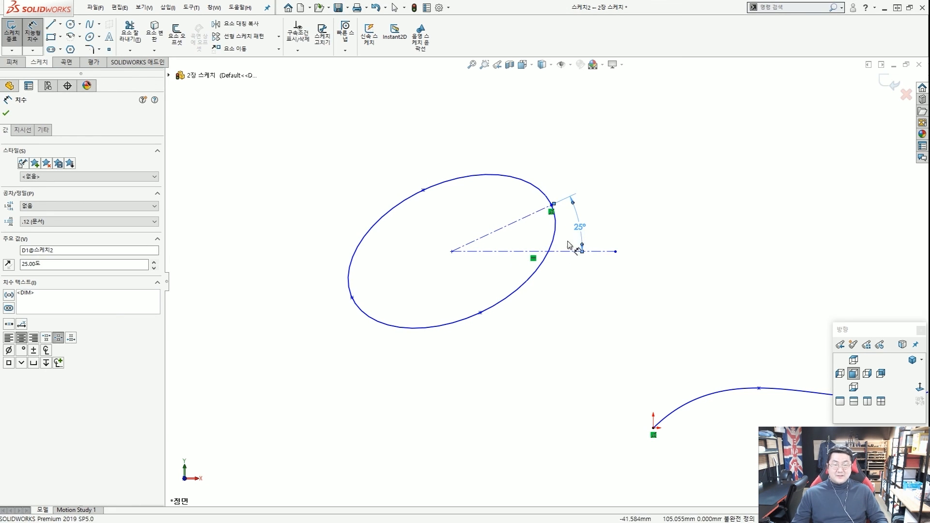
key("Escape")
left_click_drag(530, 328, 338, 209)
mouse_move(266, 194)
left_mouse_down()
mouse_move(510, 333)
mouse_move(484, 160)
mouse_move(452, 294)
left_mouse_up()
key("Escape")
key("ctrl+2")
key("Escape")
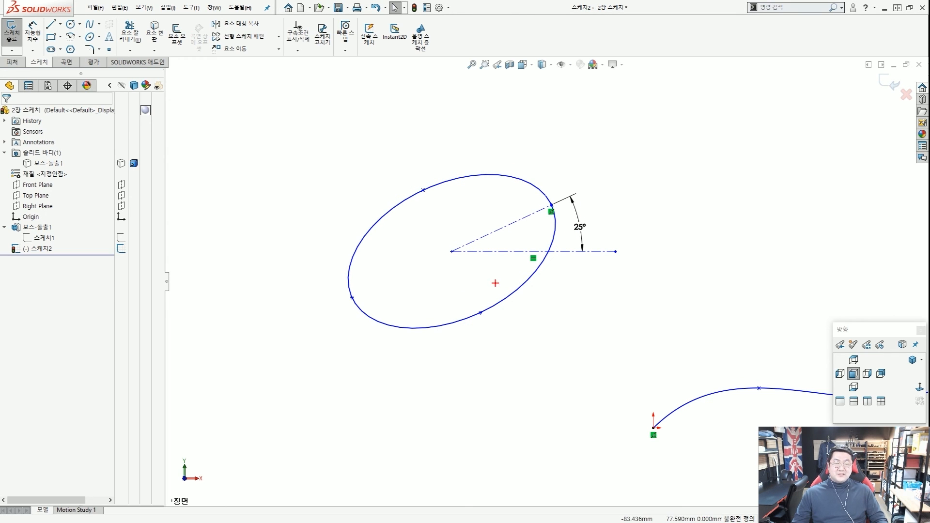
left_click_drag(603, 268, 593, 256)
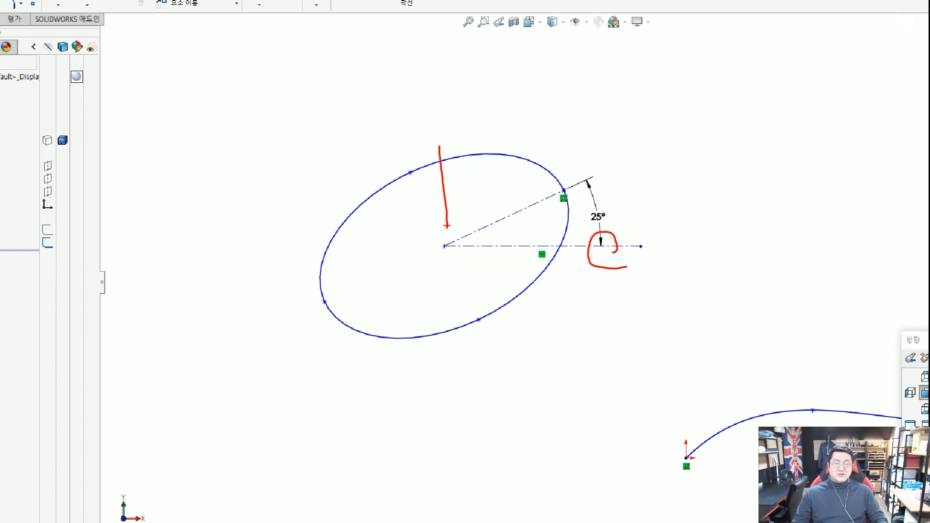
left_click_drag(533, 170, 572, 244)
key("Escape")
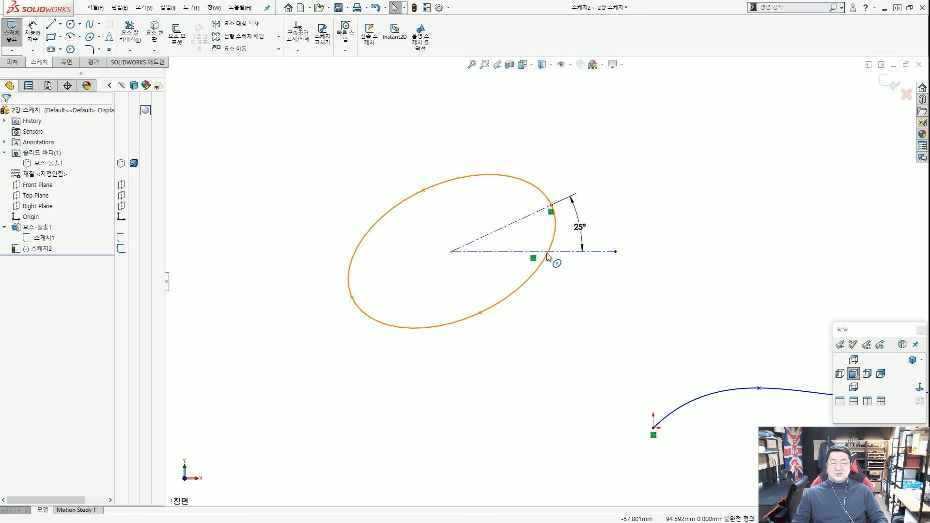
scroll(547, 256, "up", 3)
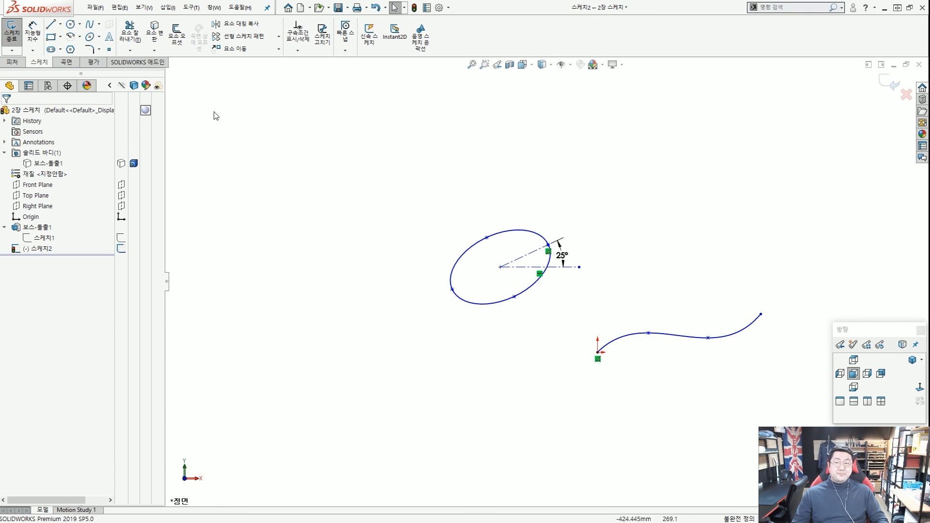
left_click(100, 38)
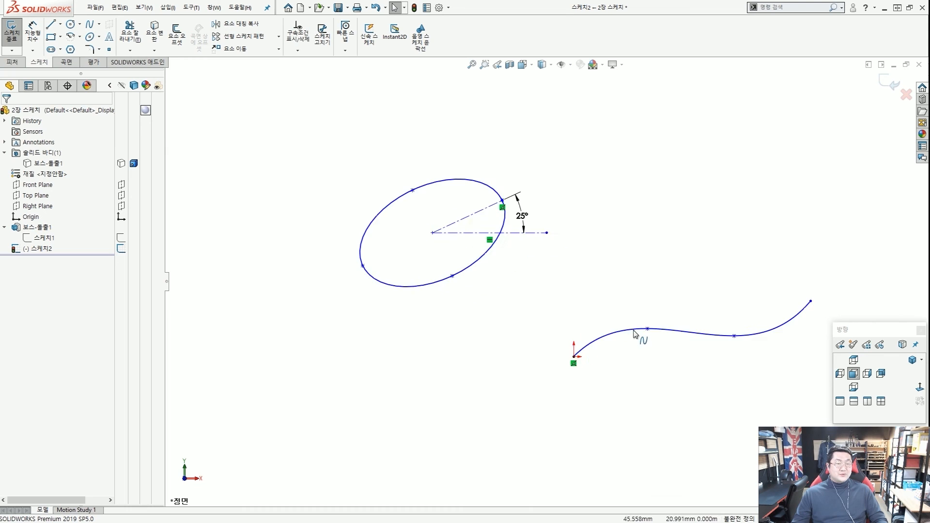
scroll(604, 265, "up", 5)
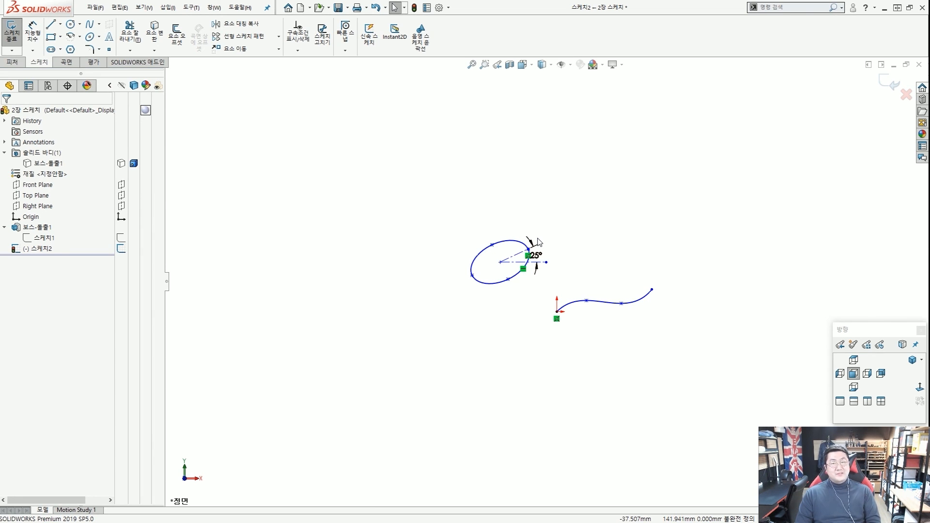
scroll(556, 290, "down", 2)
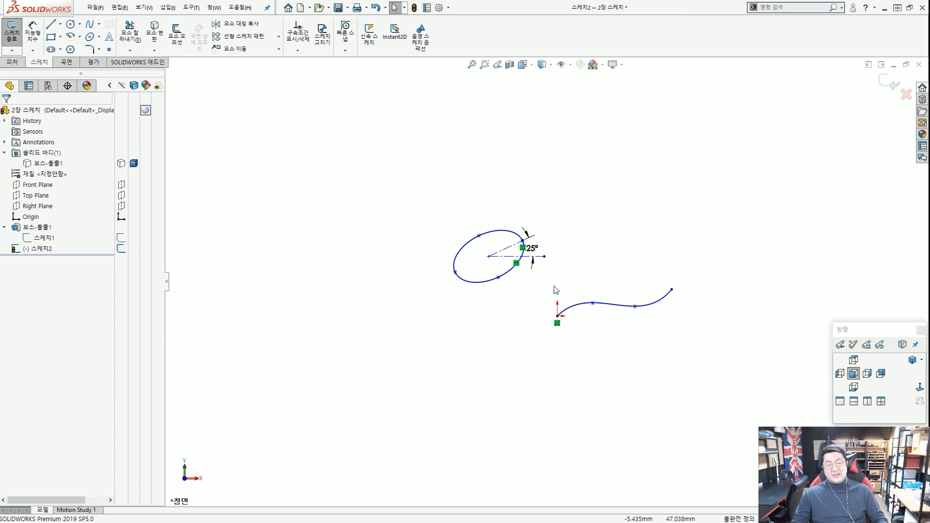